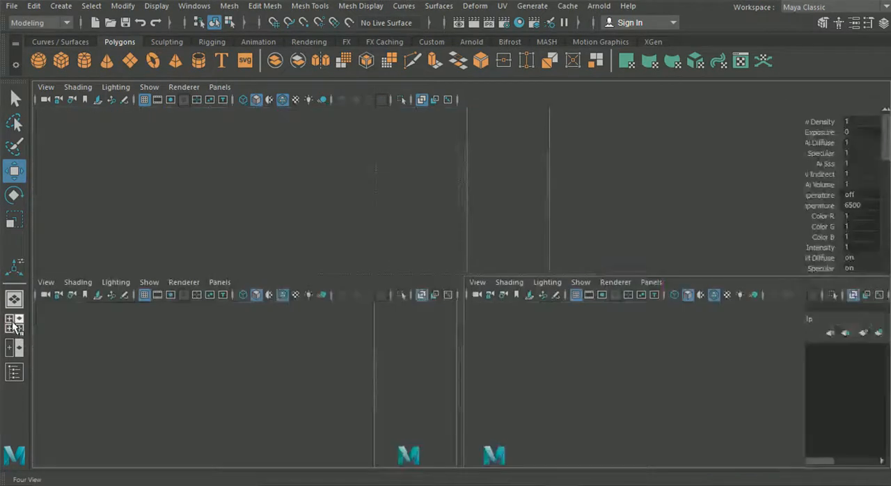
# Select the front body mesh and switch it to vertex editing in the top view.
pyautogui.click(14, 325)
pyautogui.press('space')
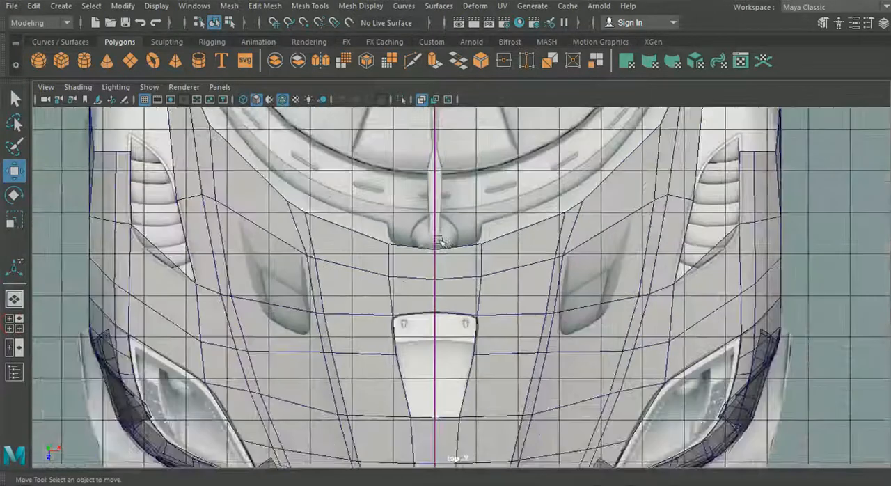
pyautogui.scroll(5, 275, 341)
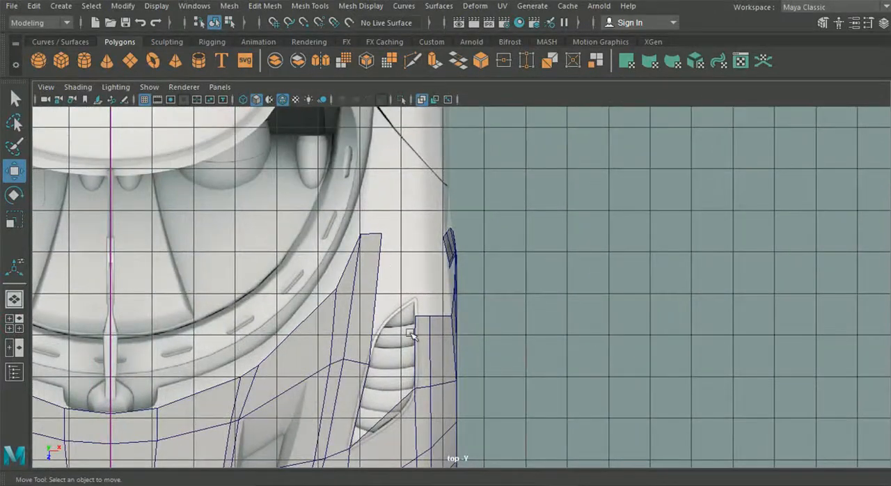
pyautogui.click(303, 339)
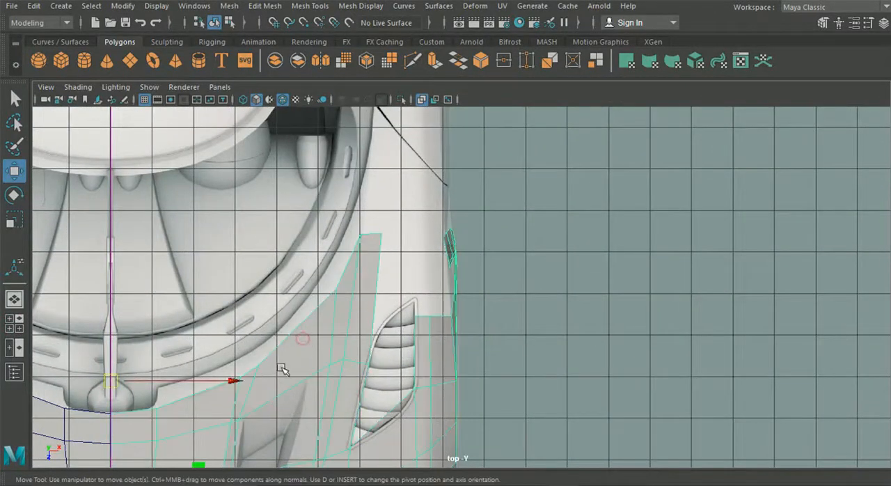
pyautogui.keyDown('alt'); pyautogui.moveTo(350, 322); pyautogui.dragTo(376, 263, button='middle'); pyautogui.keyUp('alt')
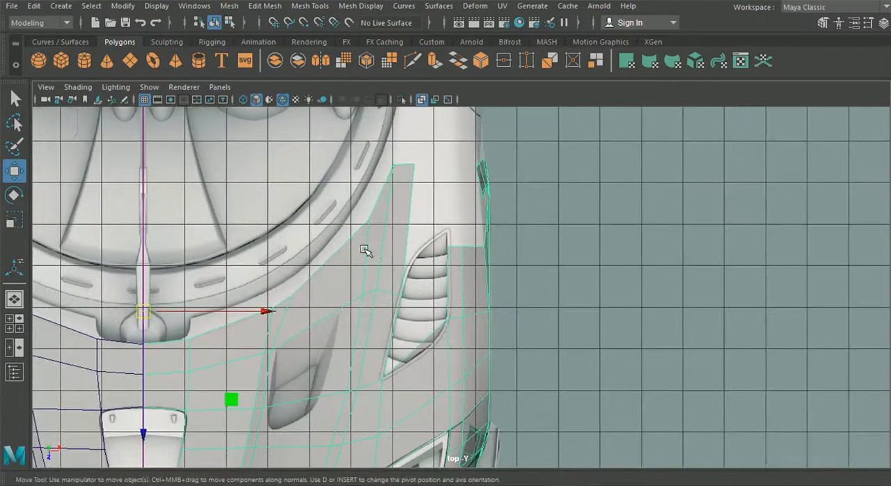
pyautogui.rightClick(363, 247)
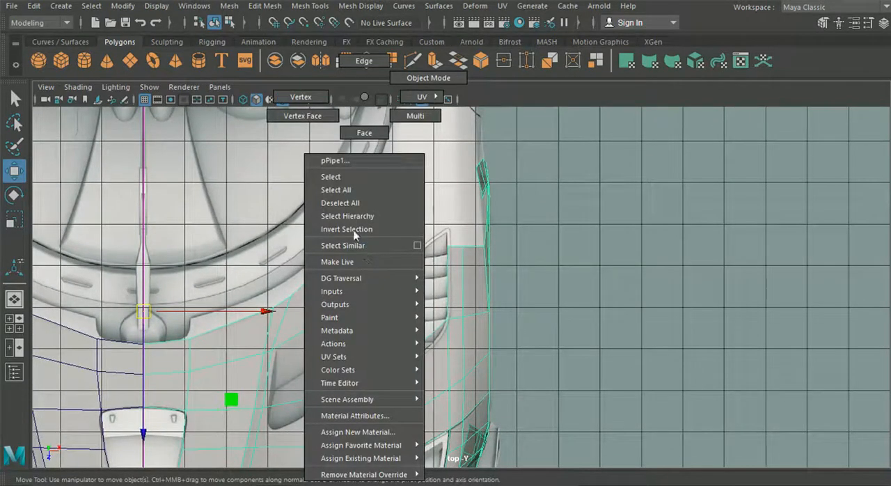
pyautogui.click(305, 101)
pyautogui.press('space')
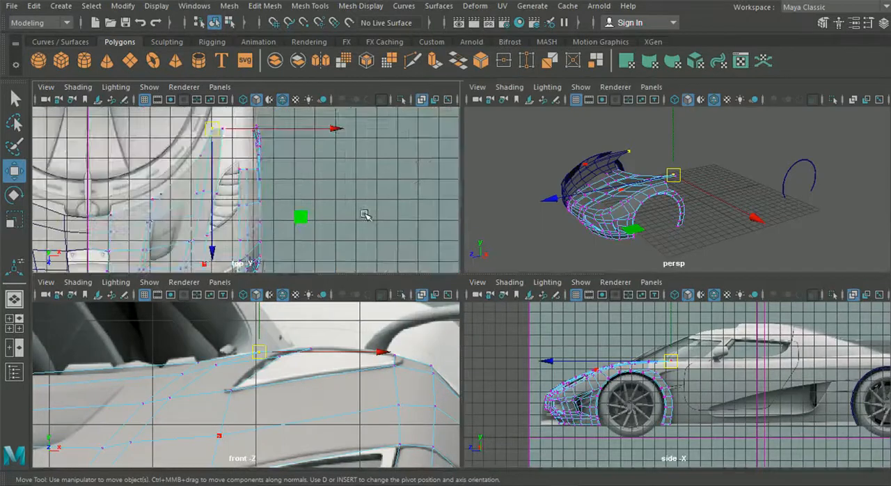
pyautogui.press('space')
# Move the two windshield-side vertices at the hood's rear edge forward to shorten its pointed tip.
pyautogui.click(336, 196)
pyautogui.moveTo(338, 196); pyautogui.dragTo(314, 226)
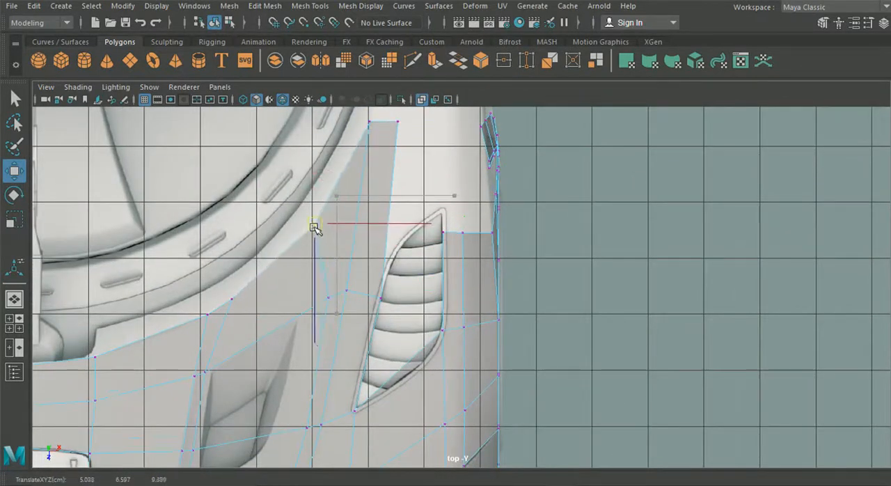
pyautogui.click(370, 123)
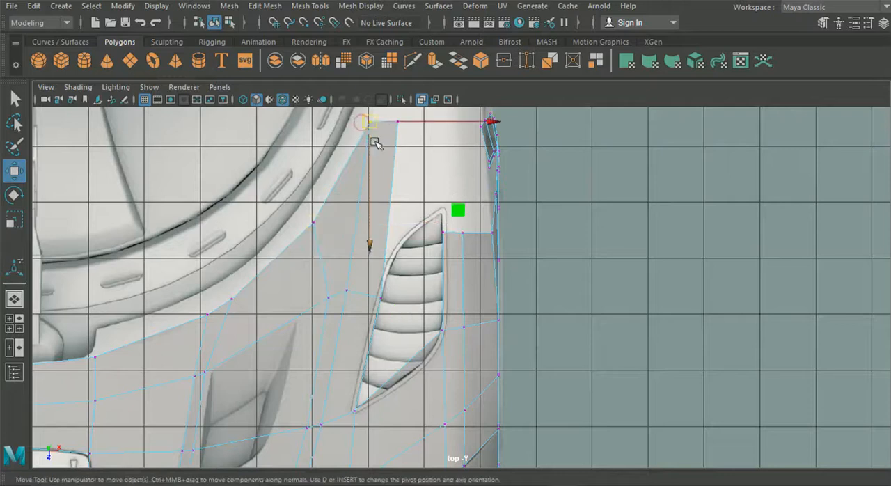
pyautogui.moveTo(369, 201); pyautogui.dragTo(360, 264)
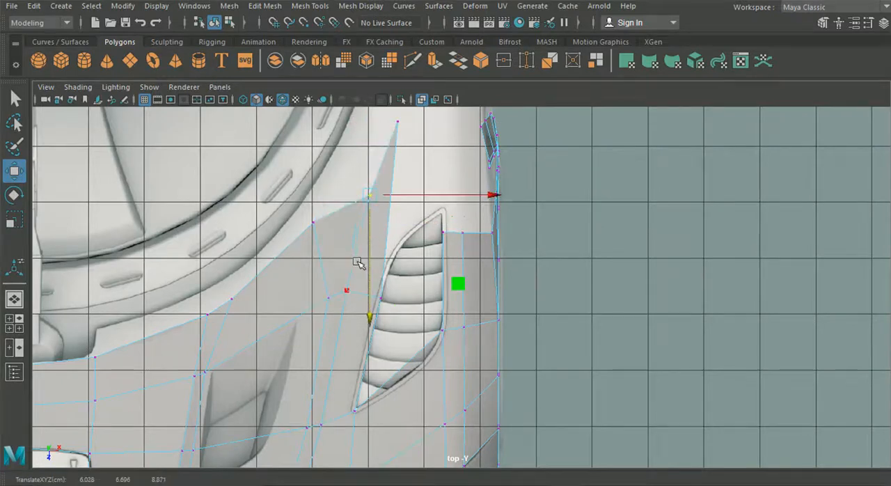
# Move the tip's outer vertex to the fender vent's upper edge and bring the neighbouring inner vertex level with it.
pyautogui.scroll(2, 365, 261)
pyautogui.keyDown('alt'); pyautogui.moveTo(367, 257); pyautogui.dragTo(429, 294, button='middle'); pyautogui.keyUp('alt')
pyautogui.moveTo(389, 218); pyautogui.dragTo(378, 230)
pyautogui.keyDown('alt'); pyautogui.moveTo(445, 177); pyautogui.dragTo(452, 209, button='middle'); pyautogui.keyUp('alt')
pyautogui.moveTo(470, 156); pyautogui.dragTo(468, 155)
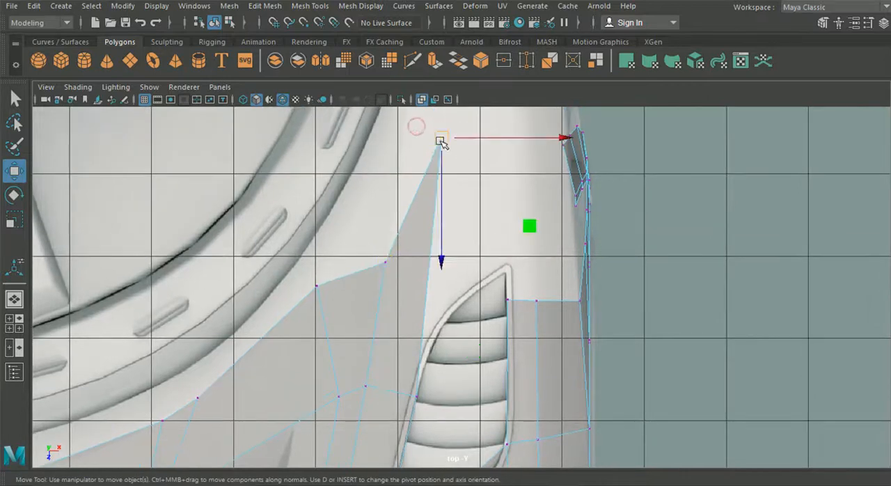
pyautogui.moveTo(446, 260); pyautogui.dragTo(460, 298)
pyautogui.click(385, 263)
pyautogui.moveTo(385, 263); pyautogui.dragTo(382, 287)
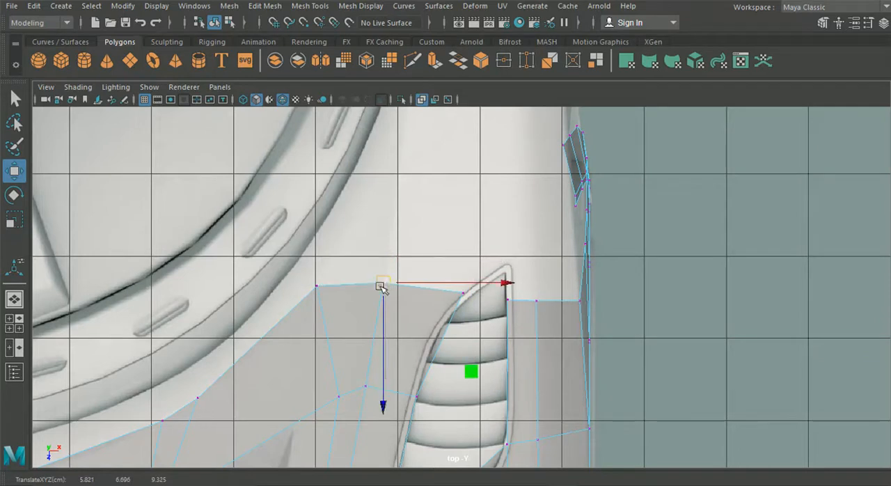
# Reposition the hood's windshield-side corner vertex in the top view and adjust its height against the side and front references.
pyautogui.scroll(-2, 380, 283)
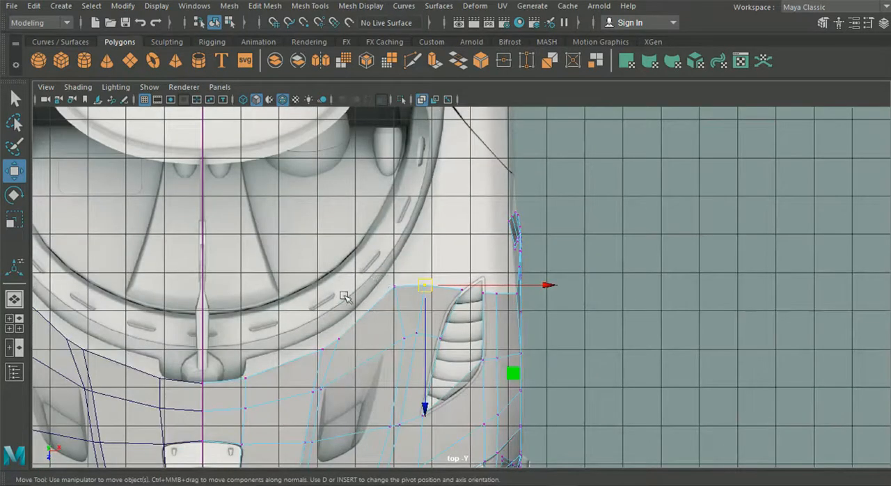
pyautogui.scroll(1, 411, 307)
pyautogui.moveTo(382, 283); pyautogui.dragTo(466, 287)
pyautogui.press('space')
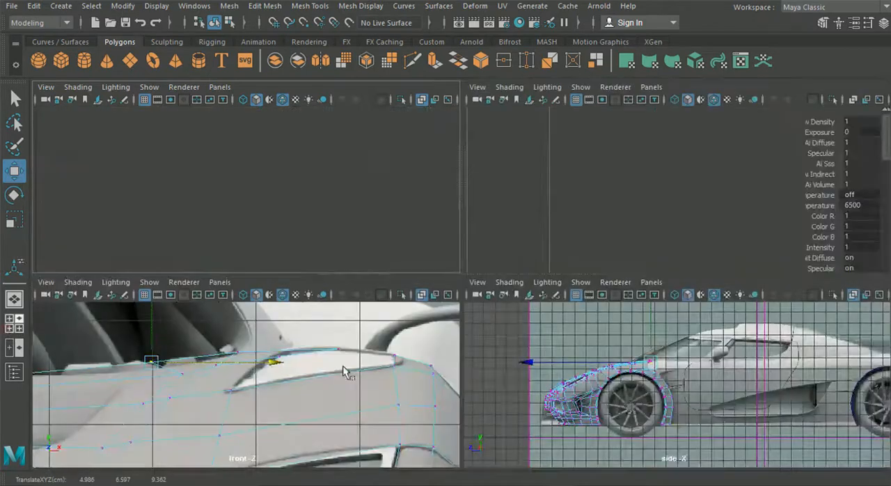
pyautogui.press('space')
pyautogui.scroll(10, 460, 317)
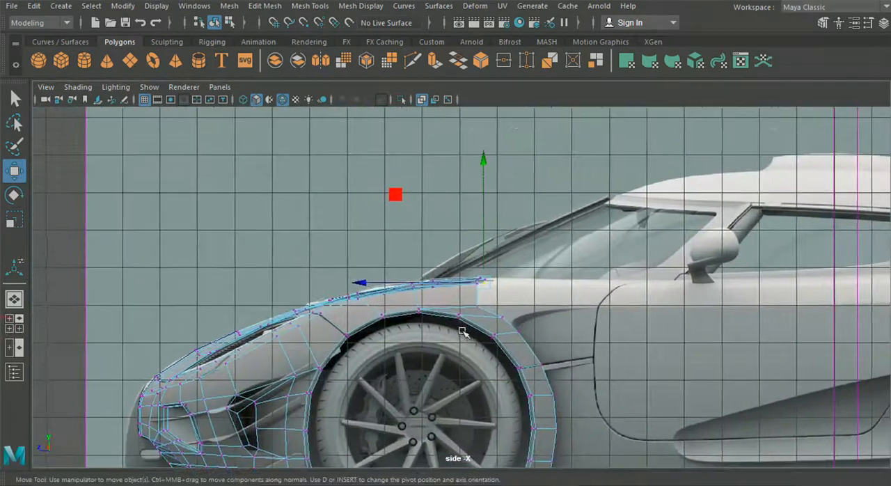
pyautogui.scroll(2, 542, 291)
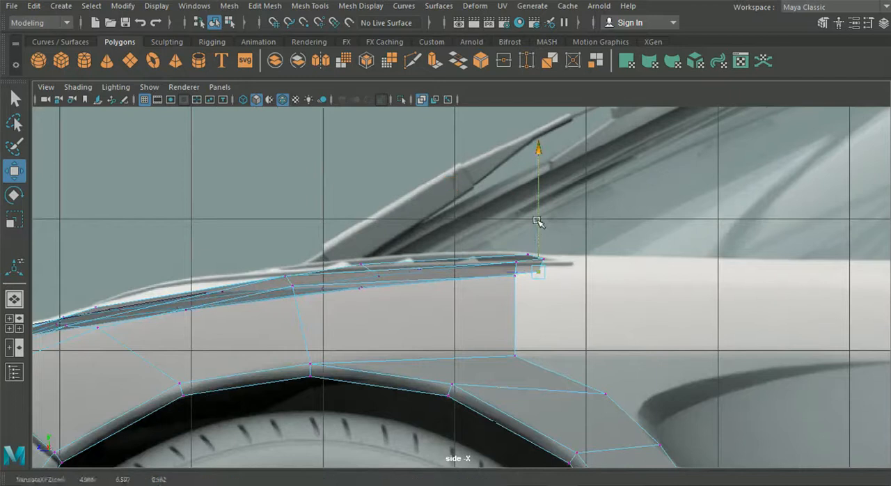
pyautogui.moveTo(536, 221); pyautogui.dragTo(536, 216)
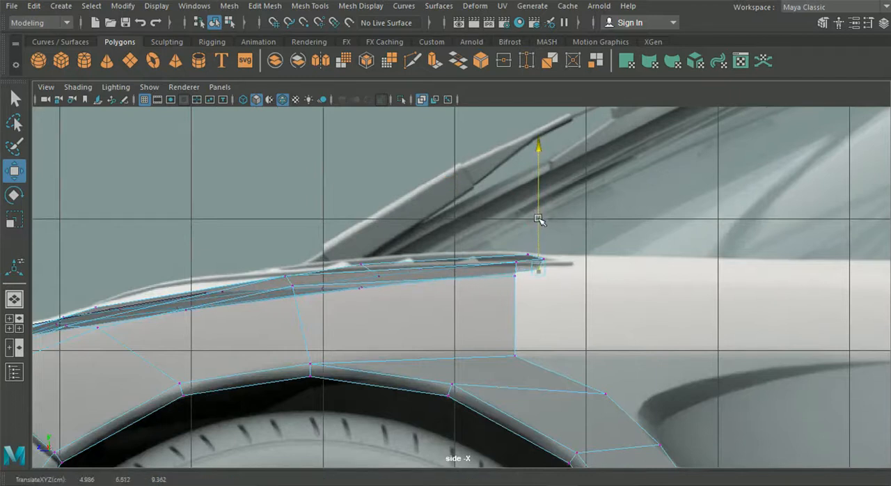
pyautogui.press('space')
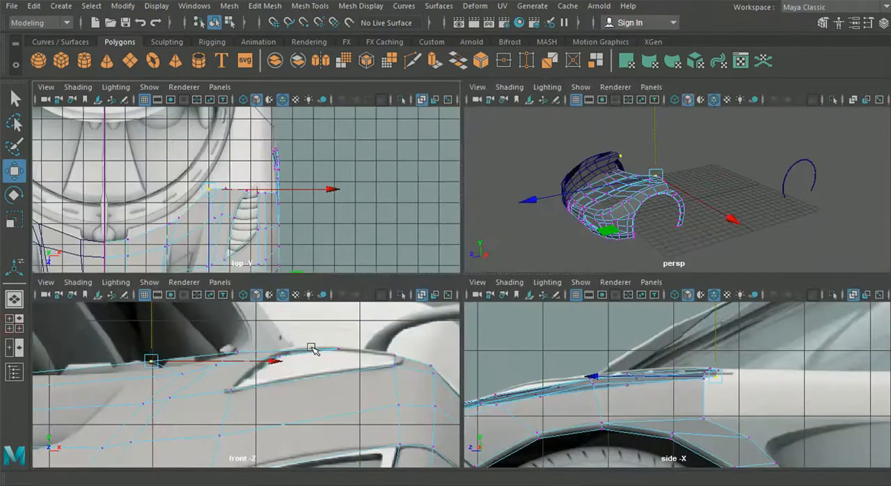
pyautogui.press('space')
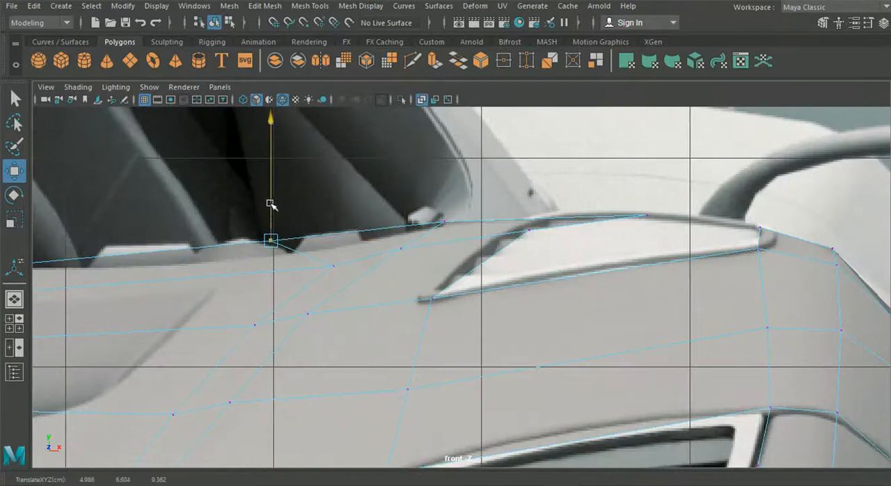
pyautogui.moveTo(270, 201); pyautogui.dragTo(275, 222)
# Adjust the heights of the remaining vertices on the hood's rear edge to the body line in the front view.
pyautogui.keyDown('alt'); pyautogui.moveTo(232, 270); pyautogui.dragTo(500, 267, button='middle'); pyautogui.keyUp('alt')
pyautogui.moveTo(236, 252); pyautogui.dragTo(253, 272)
pyautogui.moveTo(243, 232); pyautogui.dragTo(245, 235)
pyautogui.moveTo(702, 206); pyautogui.dragTo(726, 229)
pyautogui.moveTo(711, 188); pyautogui.dragTo(713, 193)
pyautogui.keyDown('alt'); pyautogui.moveTo(713, 195); pyautogui.dragTo(434, 214, button='middle'); pyautogui.keyUp('alt')
pyautogui.moveTo(611, 203); pyautogui.dragTo(666, 241)
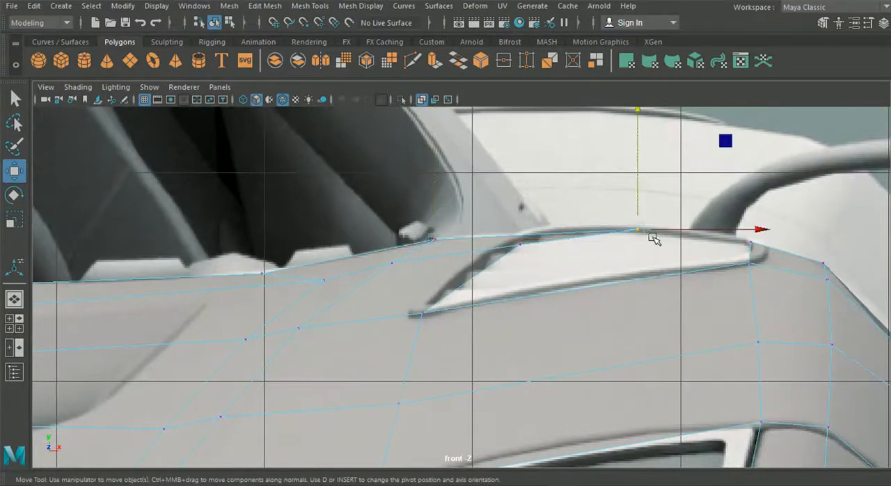
# Move the upper rear vertex of the wheel arch strip horizontally backward to the side recess in the side view.
pyautogui.click(17, 305)
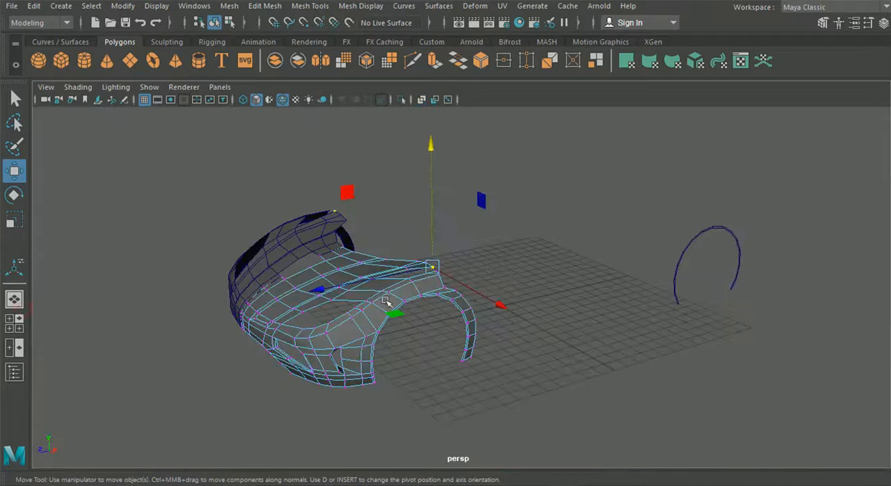
pyautogui.click(14, 322)
pyautogui.press('space')
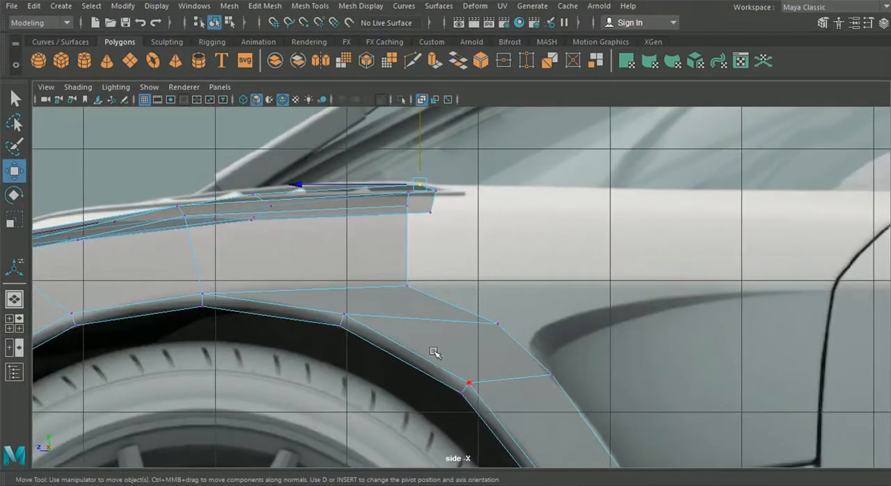
pyautogui.click(497, 323)
pyautogui.moveTo(422, 326); pyautogui.dragTo(457, 322)
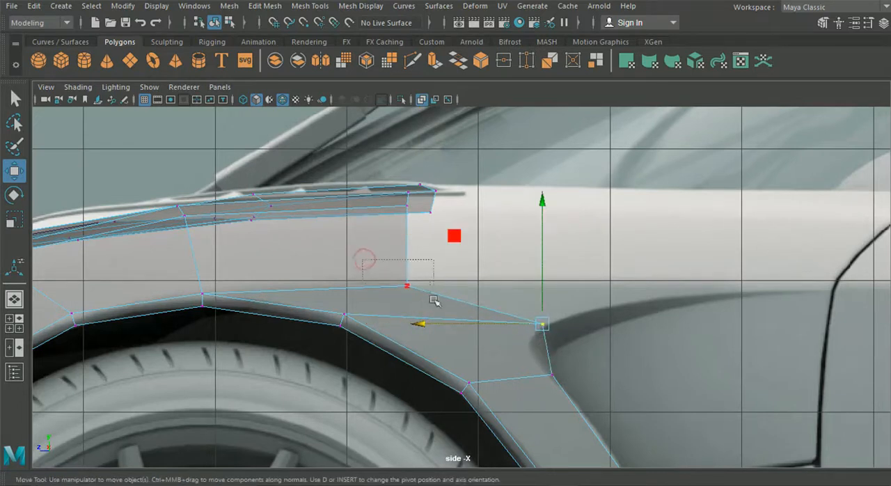
pyautogui.moveTo(434, 301); pyautogui.dragTo(433, 300)
pyautogui.click(14, 301)
pyautogui.keyDown('alt'); pyautogui.moveTo(356, 233); pyautogui.dragTo(452, 307, button='right'); pyautogui.keyUp('alt')
pyautogui.click(14, 324)
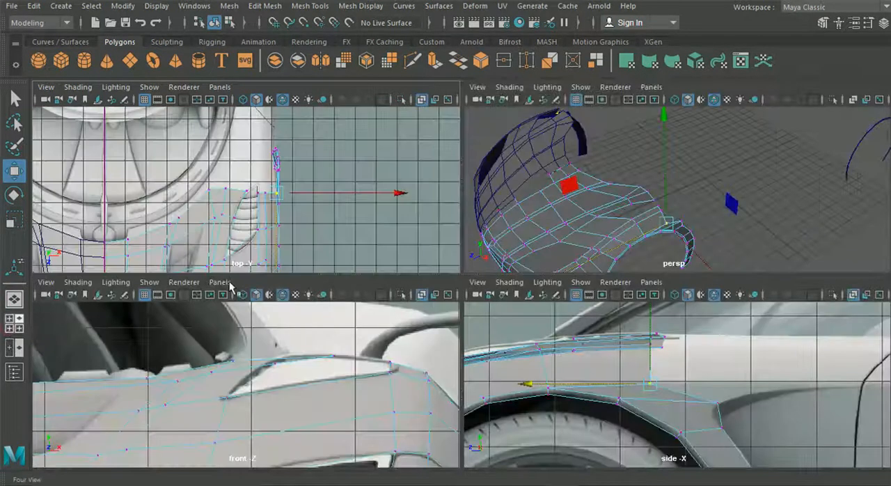
# Extrude the rear border edges of the hood and fender on both sides of the vent toward the car's rear.
pyautogui.press('space')
pyautogui.moveTo(372, 304); pyautogui.dragTo(373, 90, button='right')
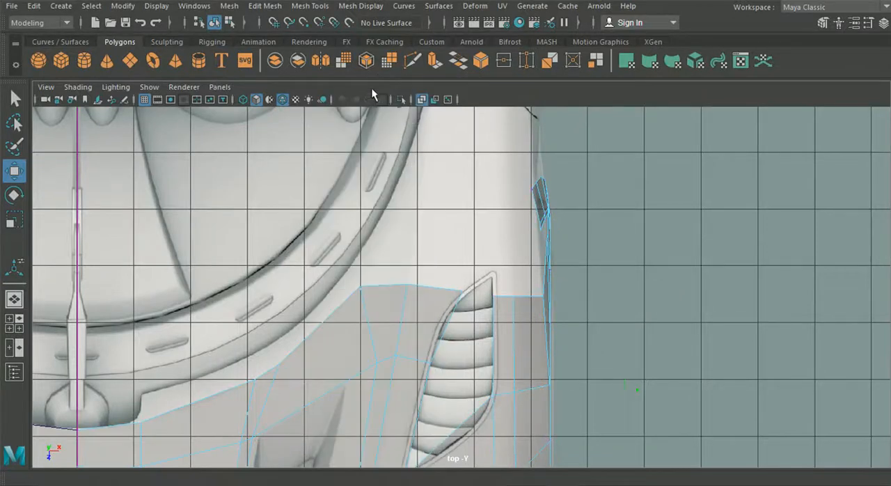
pyautogui.click(386, 280)
pyautogui.click(390, 286)
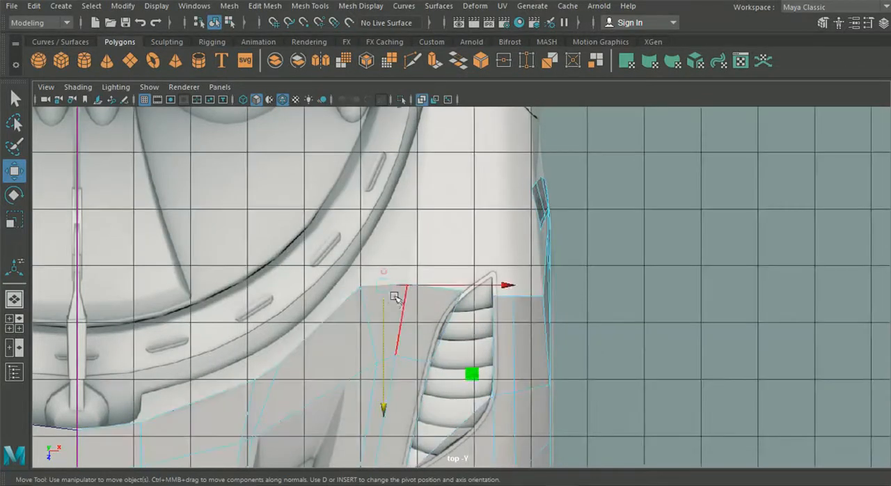
pyautogui.keyDown('shift'); pyautogui.moveTo(438, 300); pyautogui.dragTo(438, 302); pyautogui.keyUp('shift')
pyautogui.keyDown('shift'); pyautogui.click(507, 297); pyautogui.keyUp('shift')
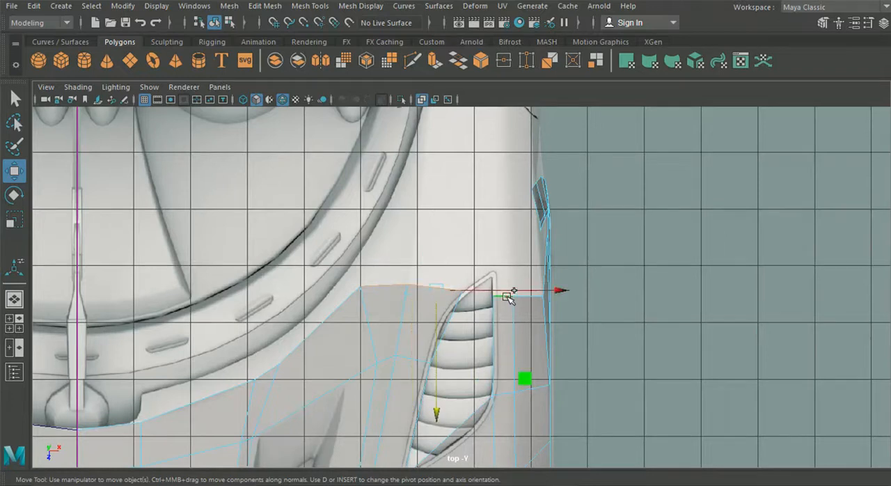
pyautogui.click(13, 299)
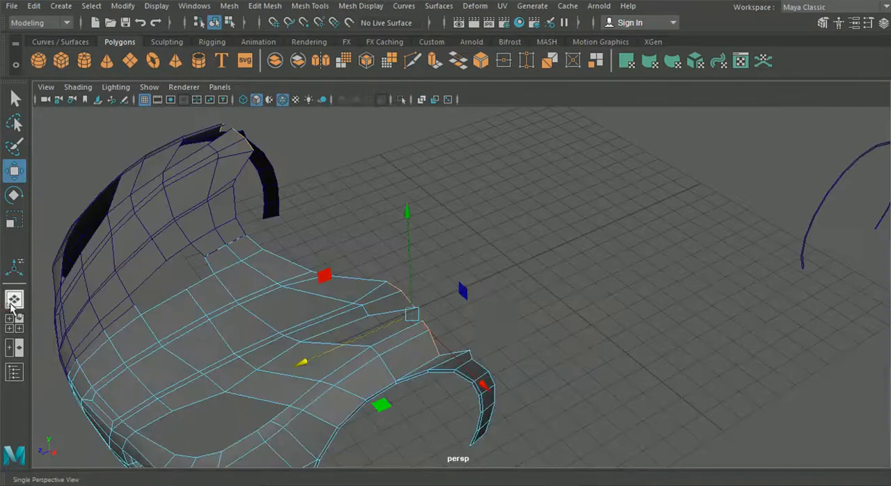
pyautogui.keyDown('alt'); pyautogui.moveTo(499, 325); pyautogui.dragTo(441, 307); pyautogui.keyUp('alt')
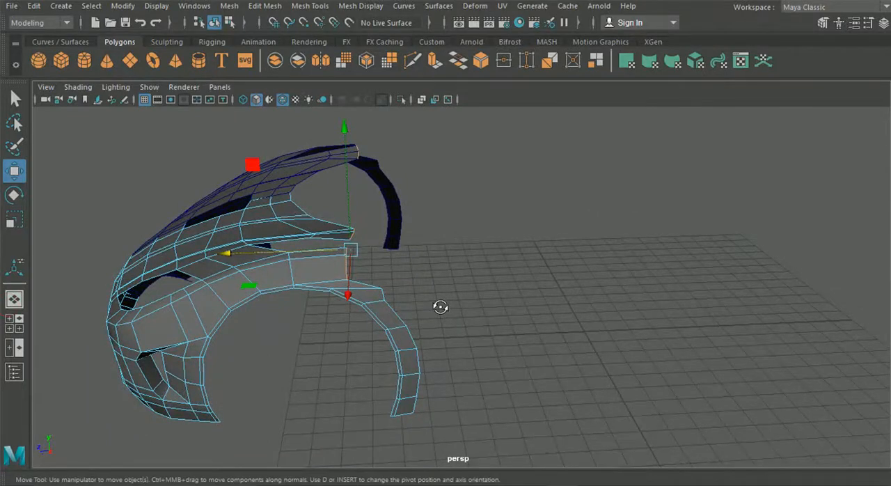
pyautogui.hotkey('ctrl', 'e')
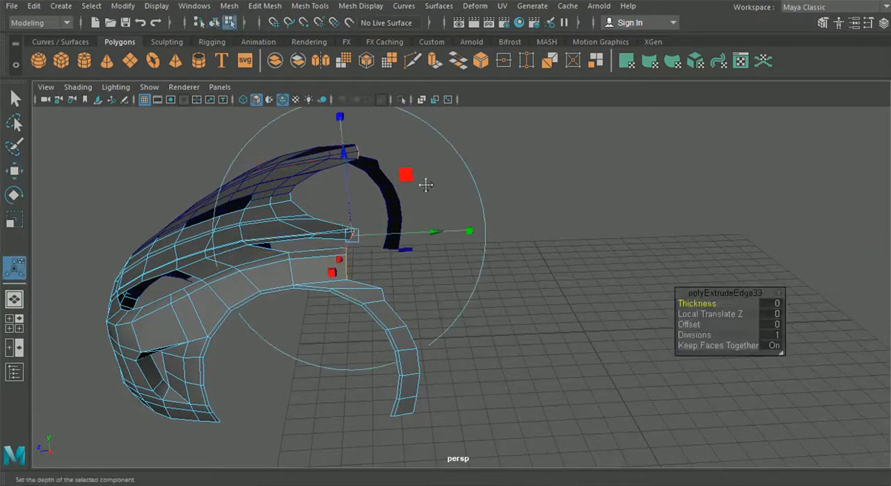
pyautogui.keyDown('alt'); pyautogui.moveTo(426, 185); pyautogui.dragTo(456, 243, button='middle'); pyautogui.keyUp('alt')
pyautogui.click(540, 150)
pyautogui.moveTo(291, 318); pyautogui.dragTo(328, 319)
# Shorten the extruded strips by moving their end edges forward in the top view.
pyautogui.click(14, 323)
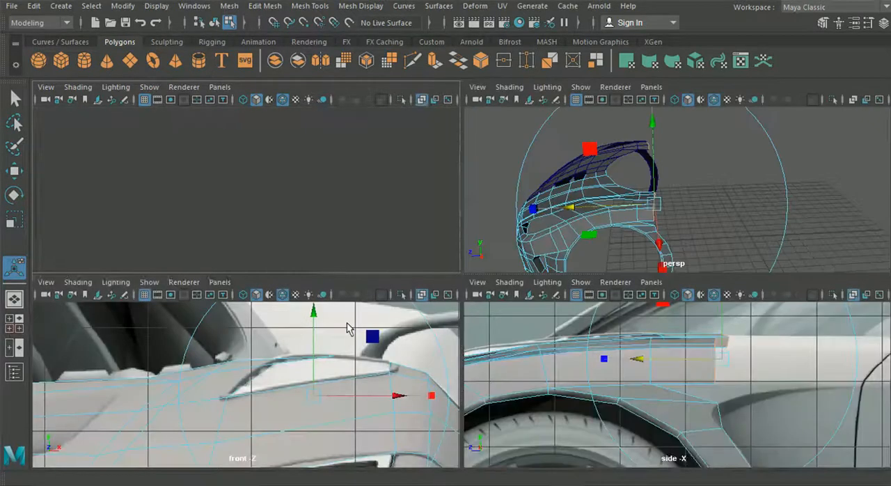
pyautogui.press('space')
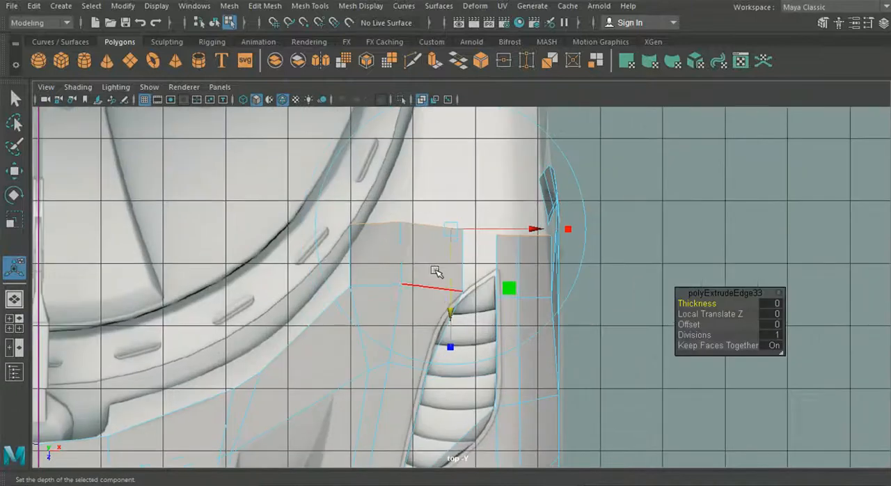
pyautogui.scroll(1, 436, 271)
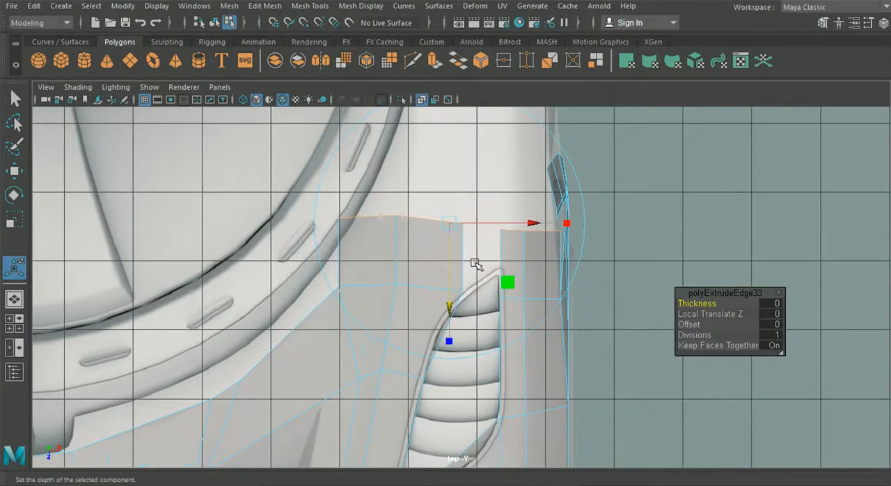
pyautogui.moveTo(447, 307); pyautogui.dragTo(449, 337)
# Switch to the side view and select the sloping upper edge at the rear of the wheel arch strip.
pyautogui.click(14, 323)
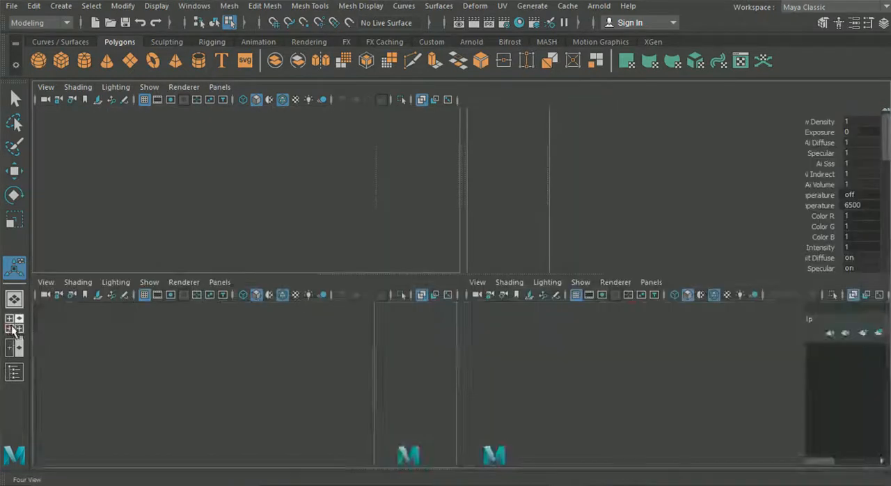
pyautogui.press('space')
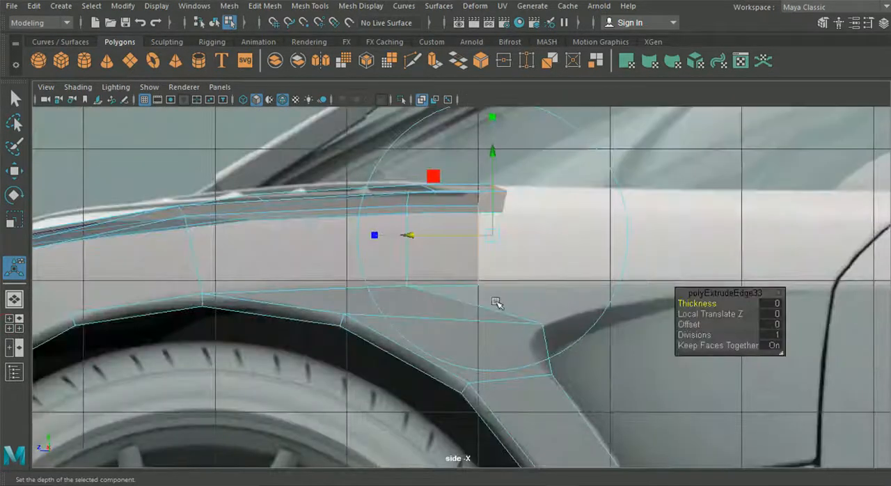
pyautogui.click(457, 302)
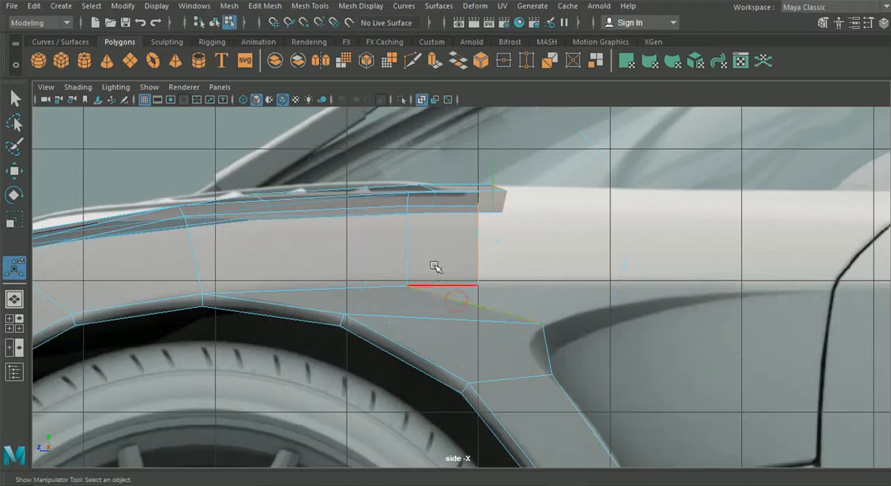
pyautogui.keyDown('alt'); pyautogui.moveTo(439, 257); pyautogui.dragTo(419, 271, button='middle'); pyautogui.keyUp('alt')
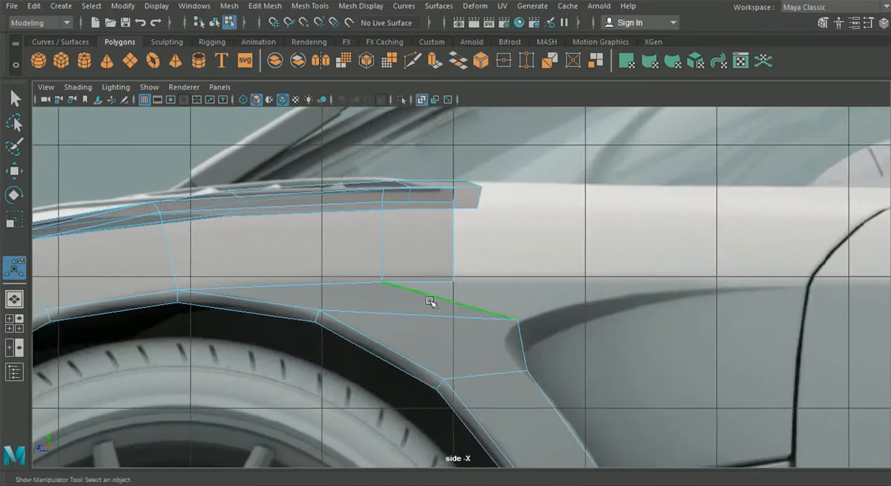
pyautogui.keyDown('alt'); pyautogui.moveTo(410, 295); pyautogui.dragTo(358, 263, button='middle'); pyautogui.keyUp('alt')
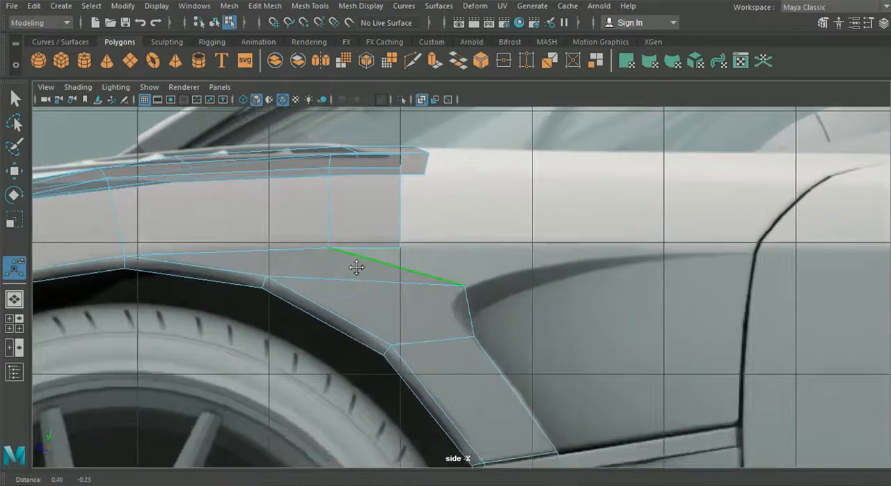
pyautogui.click(264, 5)
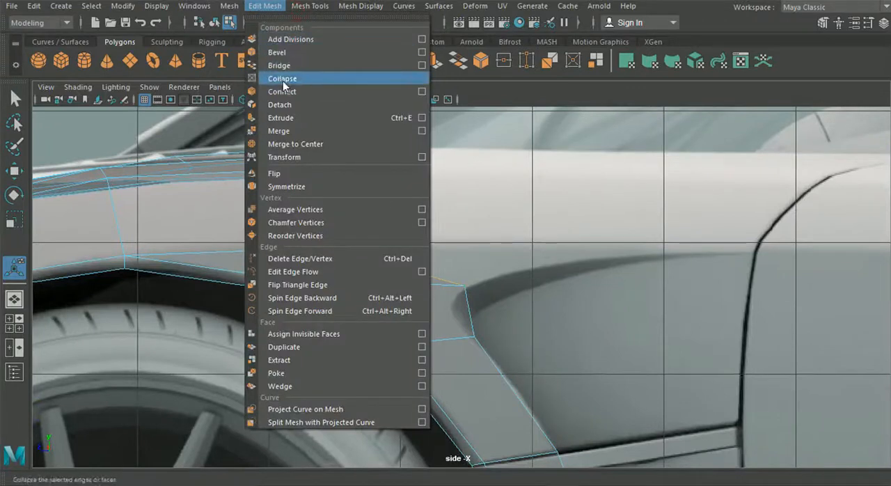
pyautogui.moveTo(302, 9)
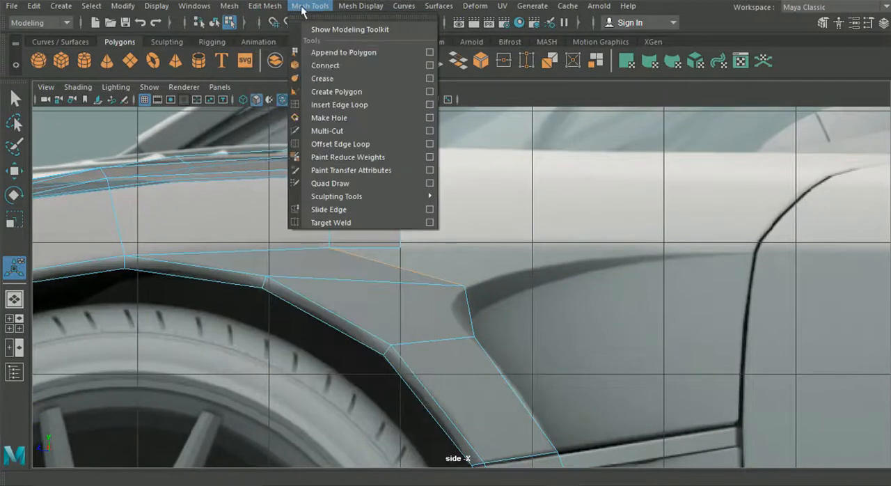
pyautogui.click(332, 105)
pyautogui.keyDown('alt'); pyautogui.moveTo(394, 290); pyautogui.dragTo(301, 247, button='middle'); pyautogui.keyUp('alt')
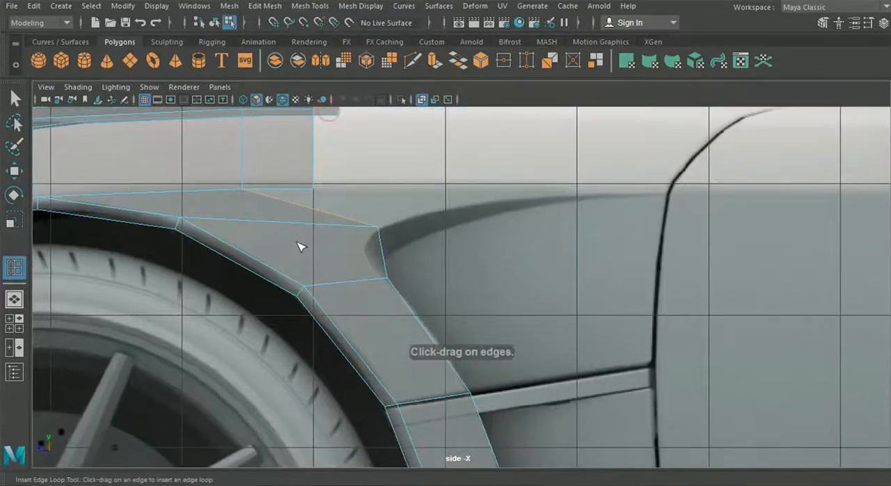
pyautogui.click(348, 285)
pyautogui.click(412, 61)
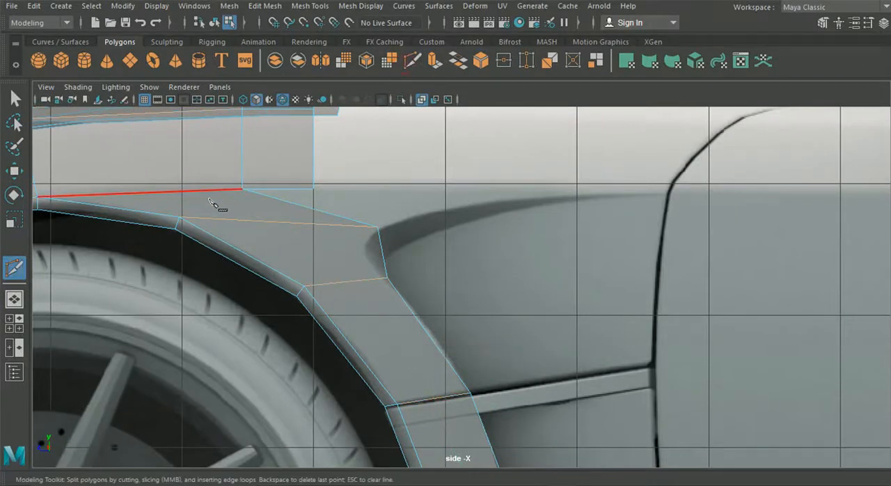
pyautogui.click(200, 190)
pyautogui.click(248, 199)
pyautogui.click(24, 99)
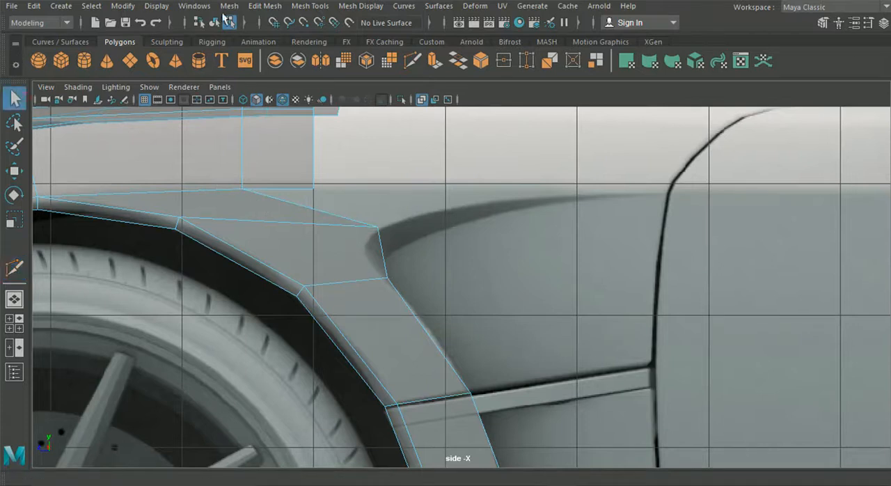
# Insert an edge loop lengthwise through the middle of the wheel arch strip behind the front wheel.
pyautogui.click(311, 6)
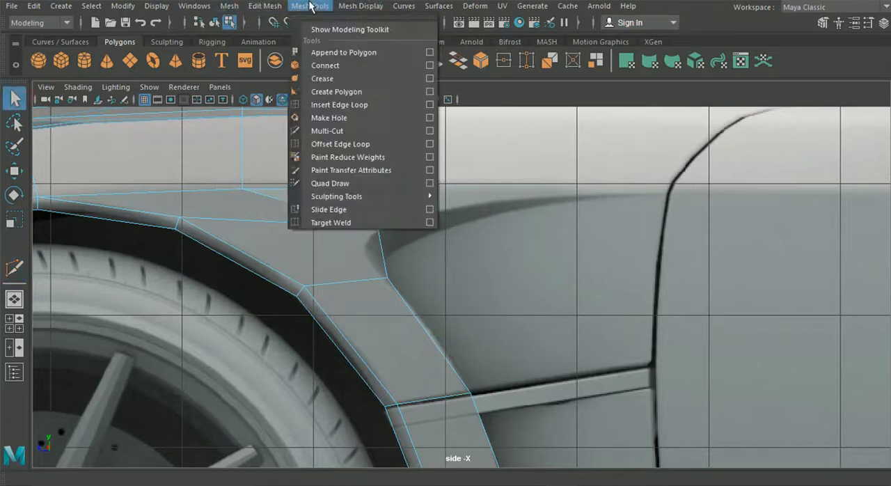
pyautogui.click(340, 105)
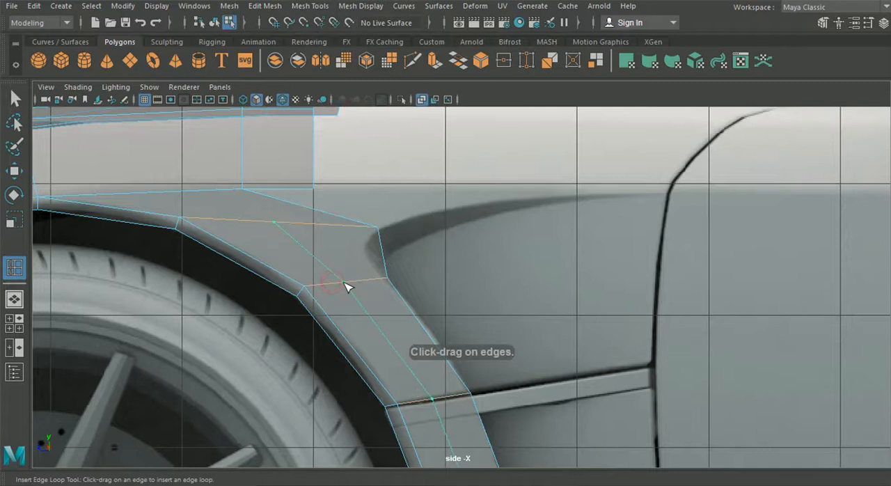
pyautogui.moveTo(344, 283); pyautogui.dragTo(340, 283)
pyautogui.keyDown('alt'); pyautogui.moveTo(340, 281); pyautogui.dragTo(273, 55, button='middle'); pyautogui.keyUp('alt')
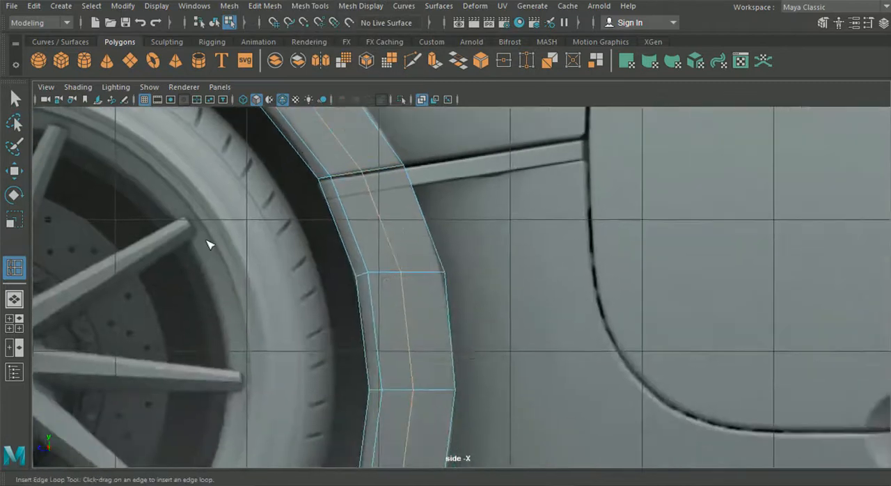
# Move the wheel arch strip's middle edge loop outward from the car in the perspective view.
pyautogui.click(14, 323)
pyautogui.keyDown('alt'); pyautogui.moveTo(293, 324); pyautogui.dragTo(251, 293); pyautogui.keyUp('alt')
pyautogui.press('space')
pyautogui.press('w')
pyautogui.click(233, 310)
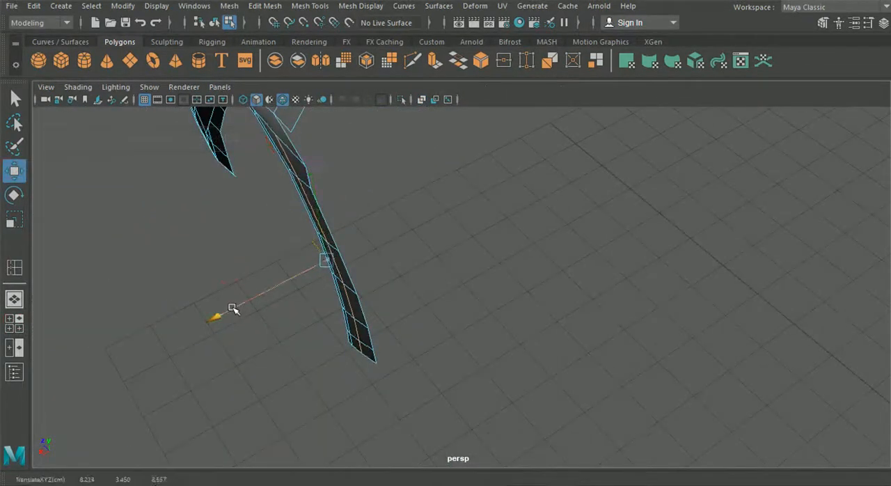
# Cut an edge with Multi-Cut from the upper end of the middle loop to the lower fender vertex above it.
pyautogui.click(433, 346)
pyautogui.keyDown('alt'); pyautogui.moveTo(420, 328); pyautogui.dragTo(302, 200); pyautogui.keyUp('alt')
pyautogui.moveTo(302, 200); pyautogui.dragTo(256, 102, button='right')
pyautogui.click(312, 220)
pyautogui.click(496, 236)
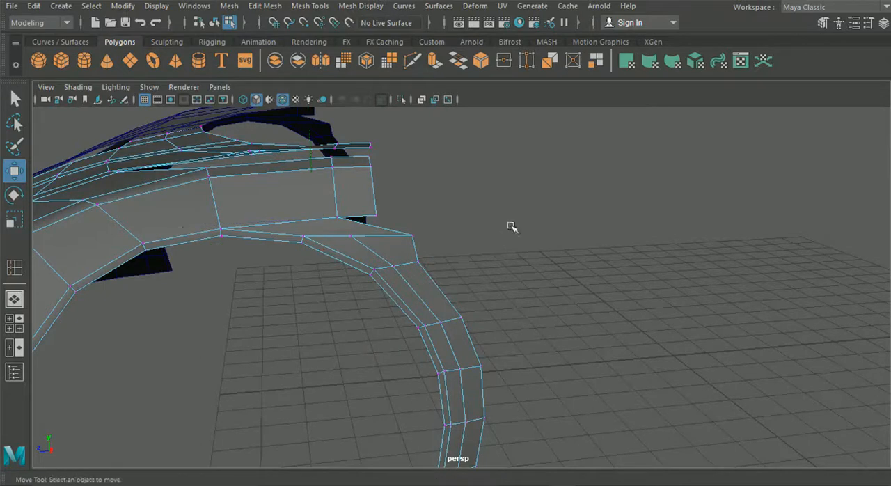
pyautogui.scroll(2, 287, 186)
pyautogui.click(412, 61)
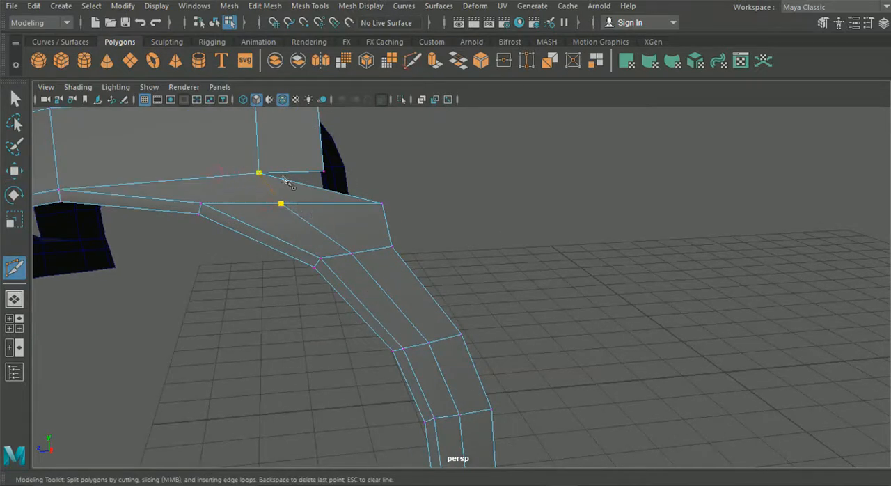
pyautogui.click(58, 189)
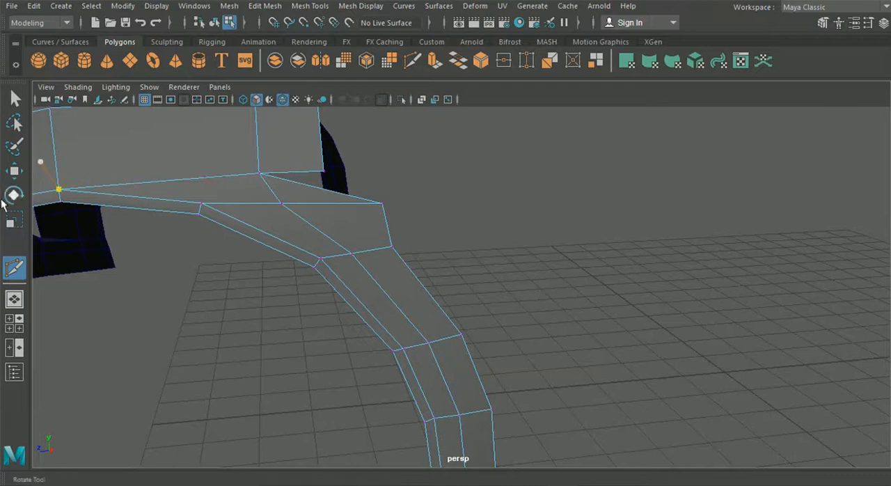
pyautogui.click(14, 170)
# Shift the middle loop's upper end vertex toward the rear and delete the triangular face beside it.
pyautogui.moveTo(192, 200); pyautogui.dragTo(133, 96, button='right')
pyautogui.click(278, 203)
pyautogui.moveTo(174, 212); pyautogui.dragTo(193, 209)
pyautogui.moveTo(362, 211); pyautogui.dragTo(377, 132, button='right')
pyautogui.click(321, 195)
pyautogui.press('Delete')
# Bridge the lower edge of the fender extension with the upper rear edge of the wheel arch strip.
pyautogui.moveTo(297, 160); pyautogui.dragTo(301, 117, button='right')
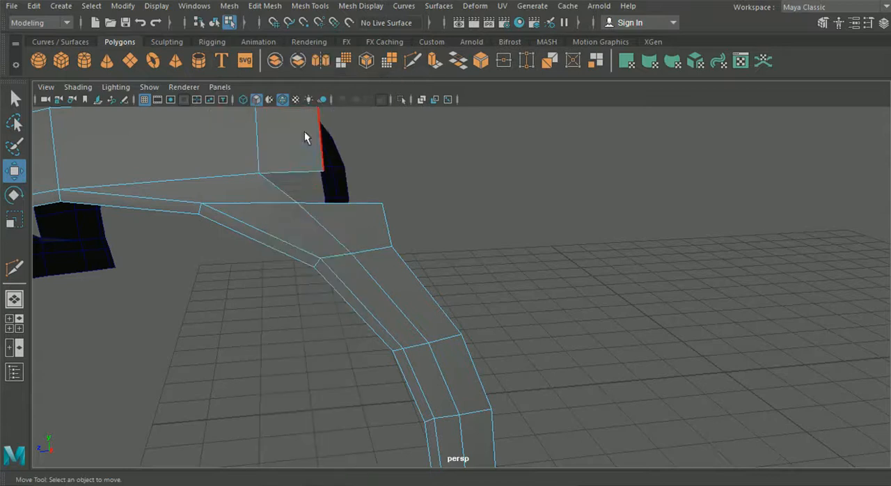
pyautogui.click(296, 171)
pyautogui.keyDown('shift'); pyautogui.click(362, 199); pyautogui.keyUp('shift')
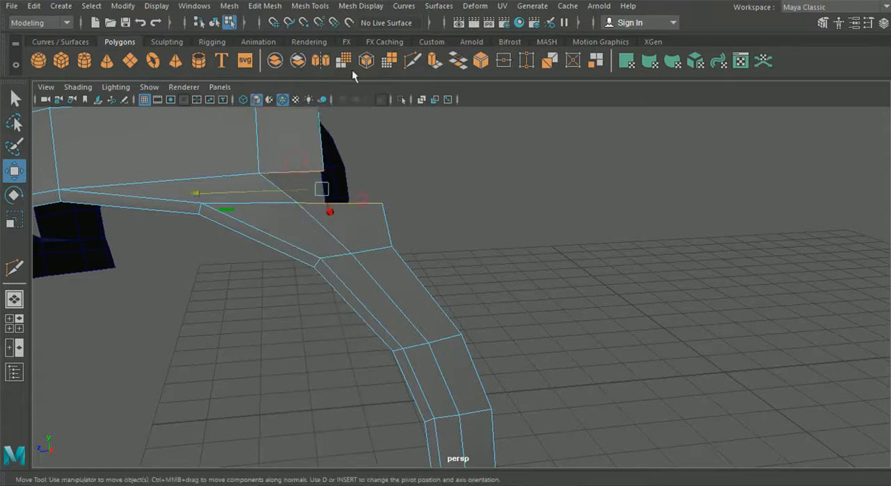
pyautogui.click(270, 8)
pyautogui.click(295, 66)
# Move the fender extension's outer rear vertex slightly inward in the top view.
pyautogui.keyDown('alt'); pyautogui.moveTo(430, 195); pyautogui.dragTo(534, 195); pyautogui.keyUp('alt')
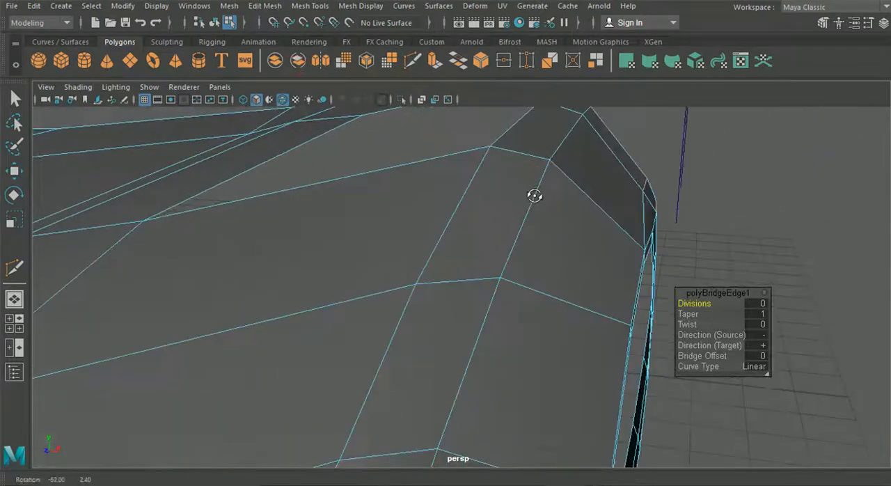
pyautogui.press('space')
pyautogui.press('space')
pyautogui.scroll(3, 438, 217)
pyautogui.moveTo(563, 261); pyautogui.dragTo(499, 100, button='right')
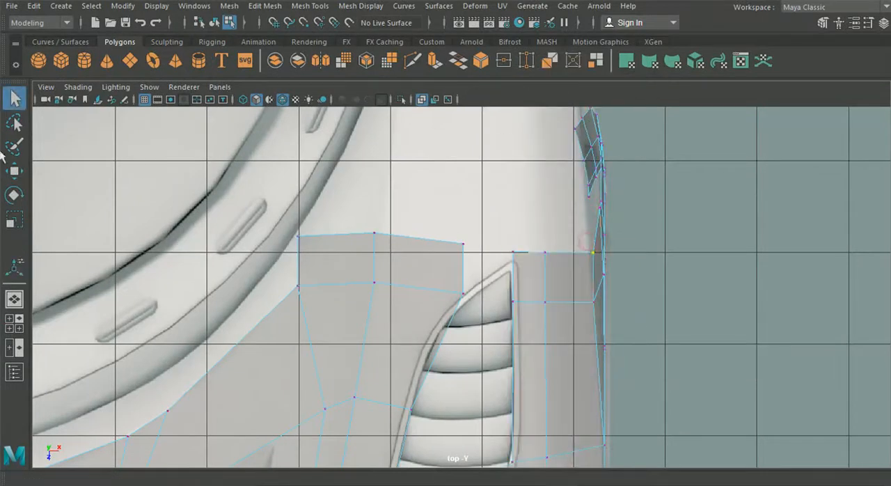
pyautogui.click(13, 171)
pyautogui.moveTo(719, 249); pyautogui.dragTo(706, 249)
pyautogui.keyDown('alt'); pyautogui.moveTo(616, 211); pyautogui.dragTo(449, 244, button='middle'); pyautogui.keyUp('alt')
pyautogui.scroll(3, 508, 301)
pyautogui.moveTo(523, 291); pyautogui.dragTo(524, 286)
pyautogui.keyDown('alt'); pyautogui.moveTo(410, 317); pyautogui.dragTo(389, 132, button='middle'); pyautogui.keyUp('alt')
pyautogui.scroll(-5, 388, 252)
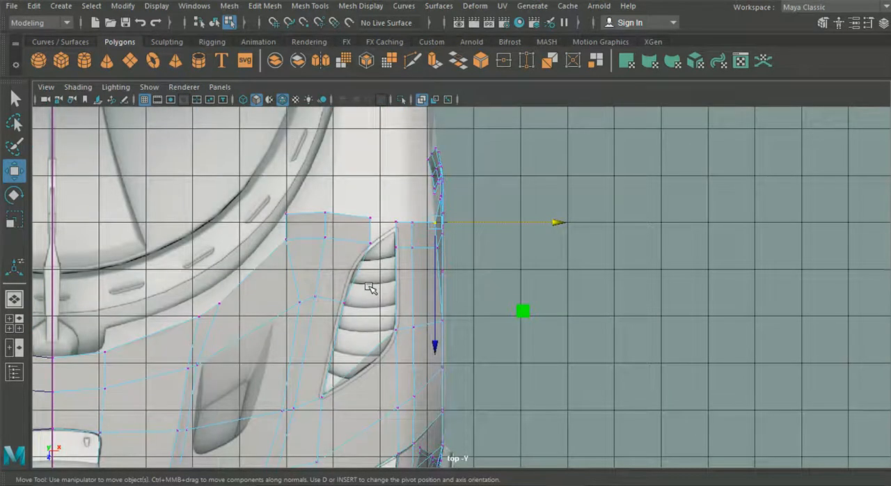
# Move the wheel arch strip's upper rear corner vertex forward and slightly down in the side view to smooth its outline.
pyautogui.scroll(6, 438, 328)
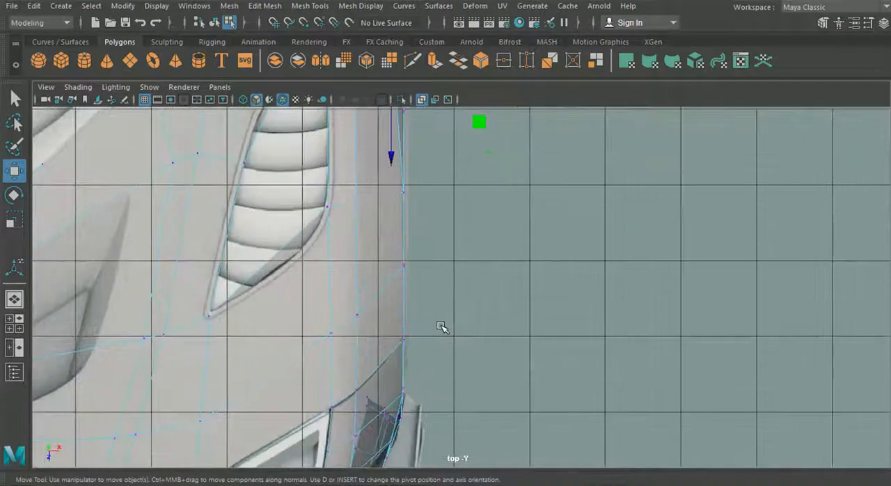
pyautogui.click(14, 302)
pyautogui.keyDown('alt'); pyautogui.moveTo(372, 300); pyautogui.dragTo(248, 299); pyautogui.keyUp('alt')
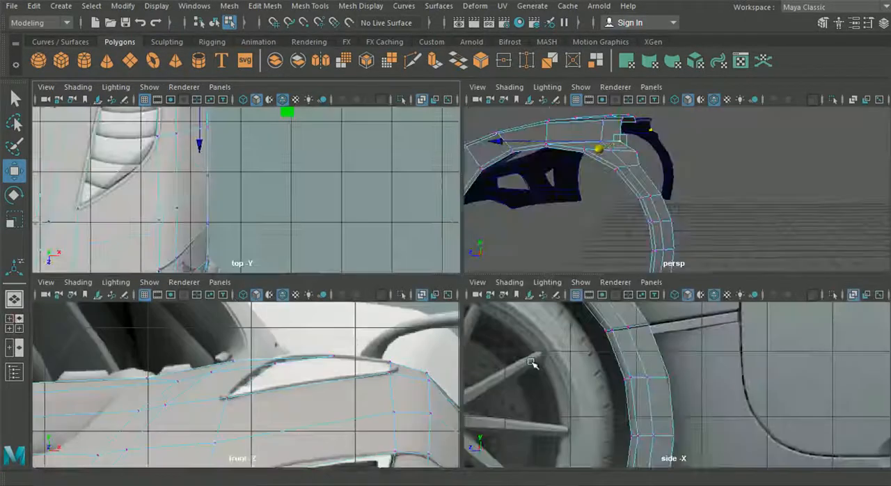
pyautogui.press('space')
pyautogui.scroll(5, 384, 199)
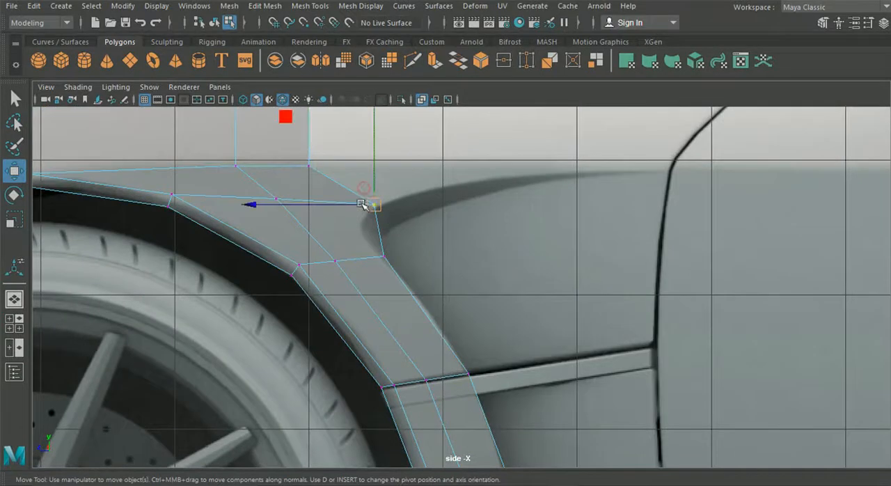
pyautogui.moveTo(363, 204); pyautogui.dragTo(343, 205)
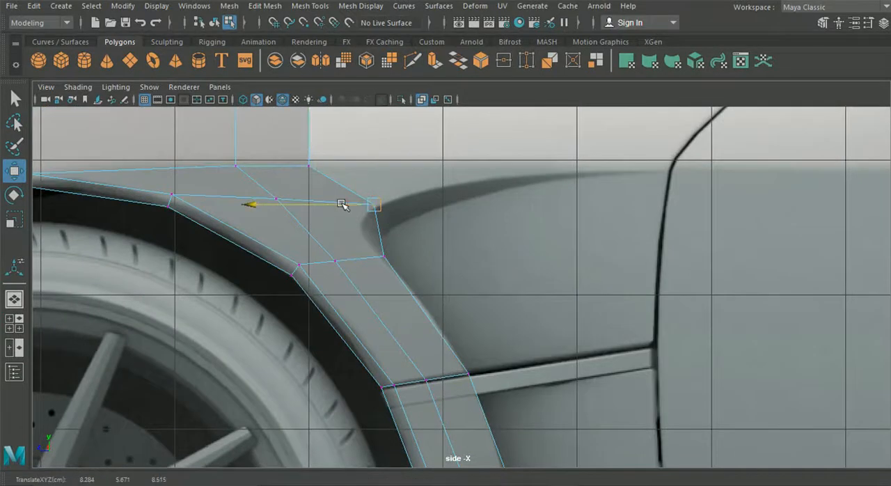
pyautogui.moveTo(355, 201); pyautogui.dragTo(348, 201)
pyautogui.click(348, 201)
pyautogui.click(378, 204)
pyautogui.moveTo(376, 205); pyautogui.dragTo(352, 209)
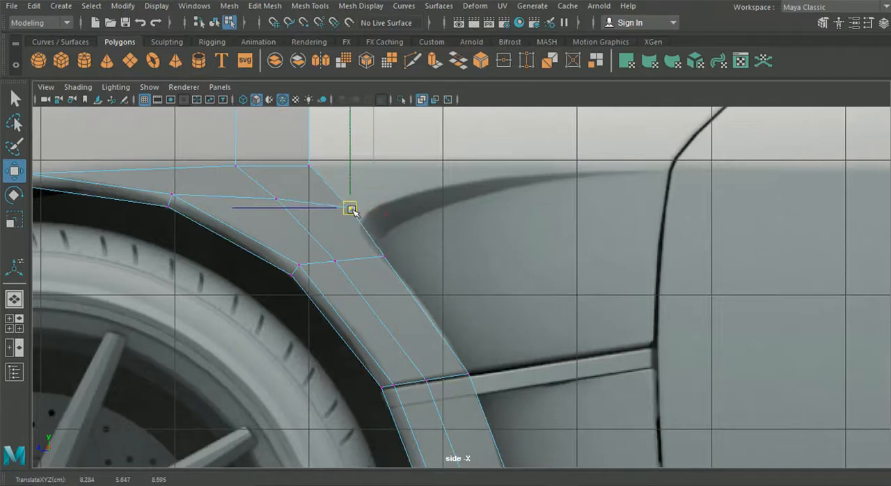
pyautogui.moveTo(249, 197); pyautogui.dragTo(290, 193)
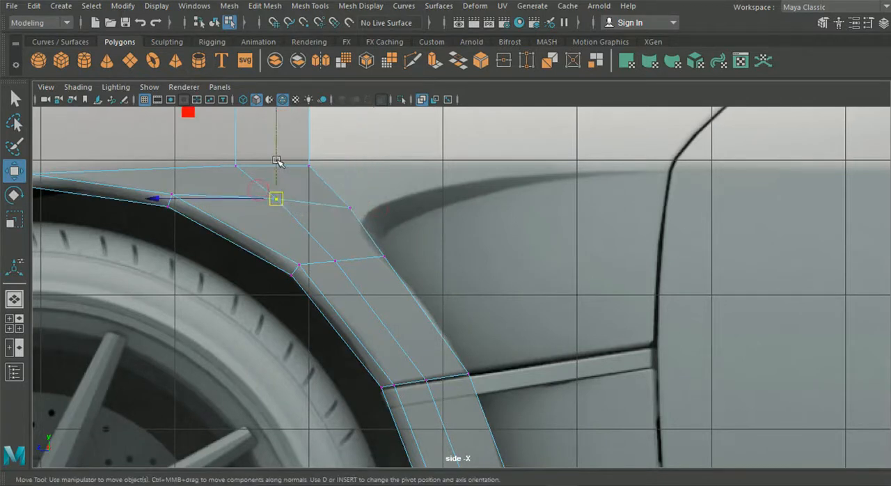
pyautogui.keyDown('alt'); pyautogui.moveTo(308, 183); pyautogui.dragTo(354, 343, button='middle'); pyautogui.keyUp('alt')
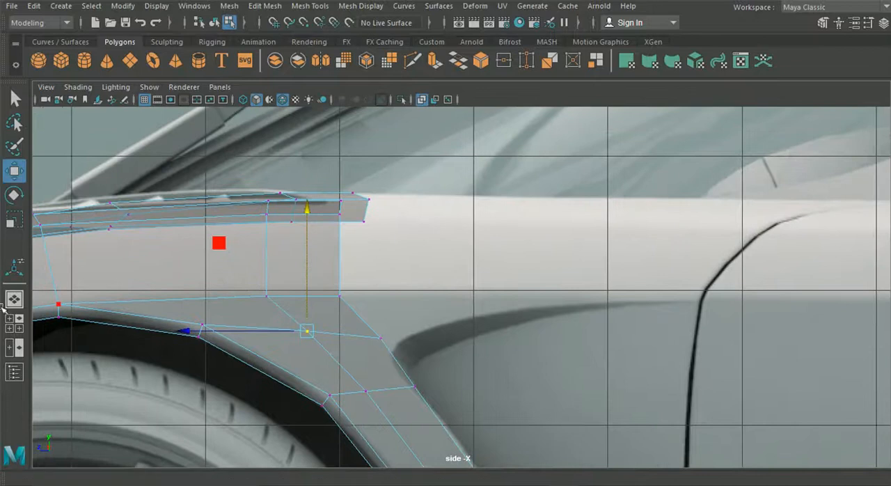
# Bridge the facing side edges of the hood and fender extensions across the vent's rear tip in the top view.
pyautogui.click(14, 323)
pyautogui.press('space')
pyautogui.scroll(-5, 215, 193)
pyautogui.keyDown('alt'); pyautogui.moveTo(240, 191); pyautogui.dragTo(251, 260, button='middle'); pyautogui.keyUp('alt')
pyautogui.scroll(3, 312, 235)
pyautogui.keyDown('alt'); pyautogui.moveTo(307, 210); pyautogui.dragTo(330, 250, button='middle'); pyautogui.keyUp('alt')
pyautogui.scroll(2, 325, 233)
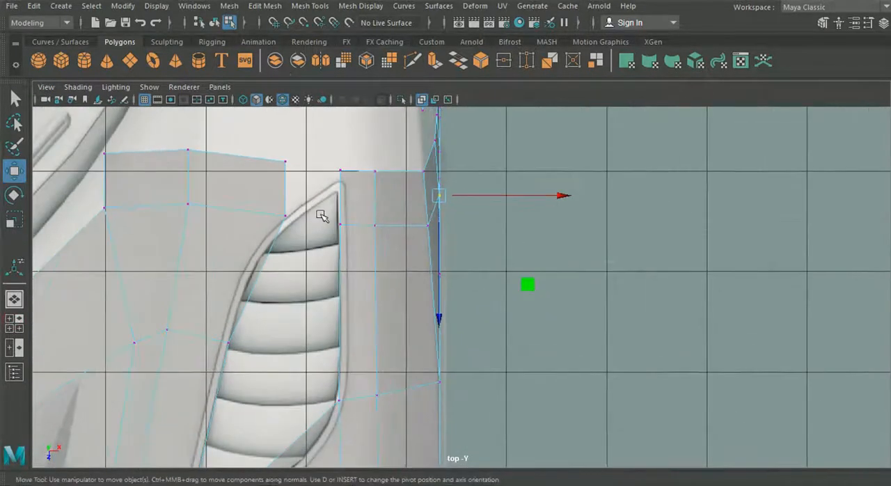
pyautogui.moveTo(345, 98); pyautogui.dragTo(346, 63, button='right')
pyautogui.click(339, 182)
pyautogui.keyDown('shift'); pyautogui.click(284, 186); pyautogui.keyUp('shift')
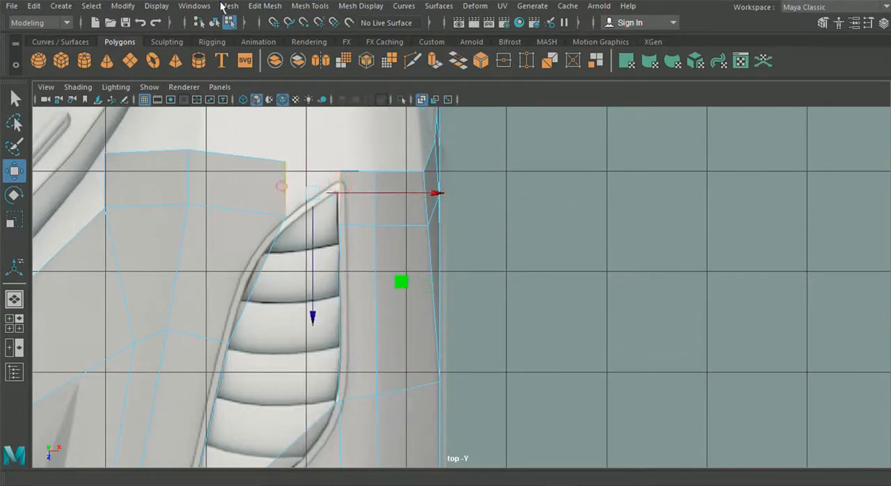
pyautogui.click(248, 7)
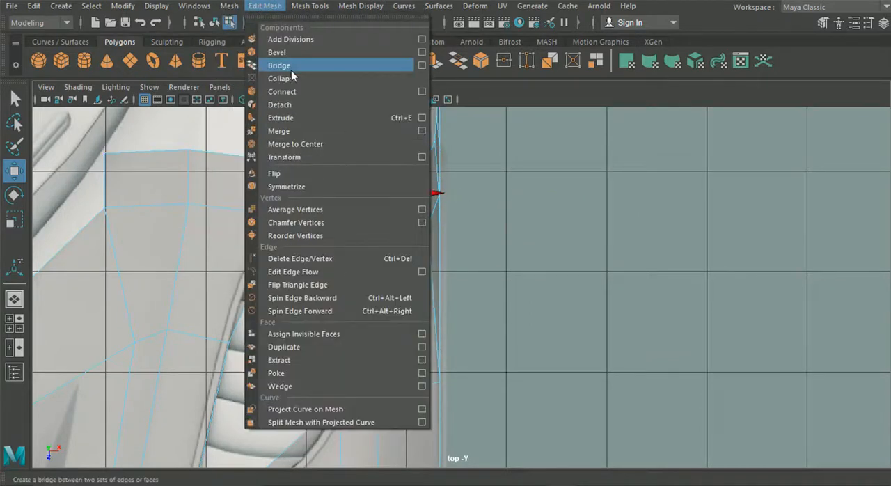
pyautogui.click(279, 66)
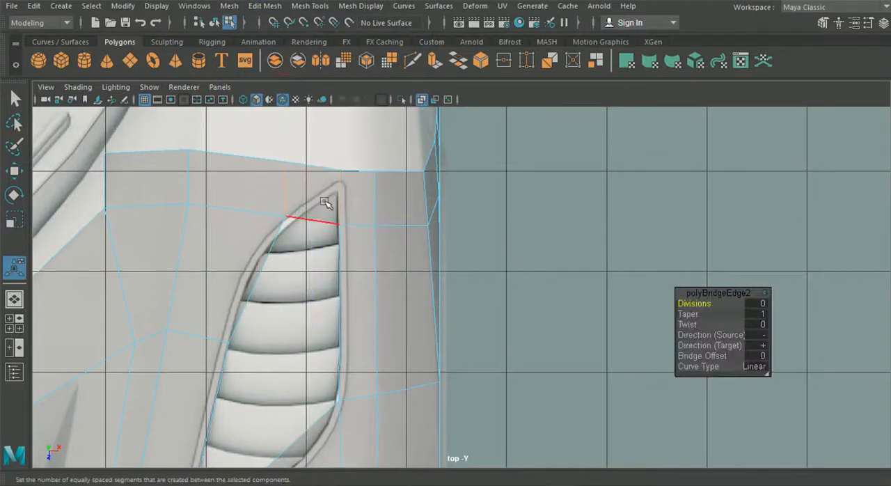
# Move the two innermost rear vertices of the hood extension outward in the top view to taper its inner corner.
pyautogui.moveTo(274, 189); pyautogui.dragTo(204, 101, button='right')
pyautogui.keyDown('alt'); pyautogui.moveTo(177, 187); pyautogui.dragTo(277, 233, button='middle'); pyautogui.keyUp('alt')
pyautogui.moveTo(262, 181); pyautogui.dragTo(297, 200)
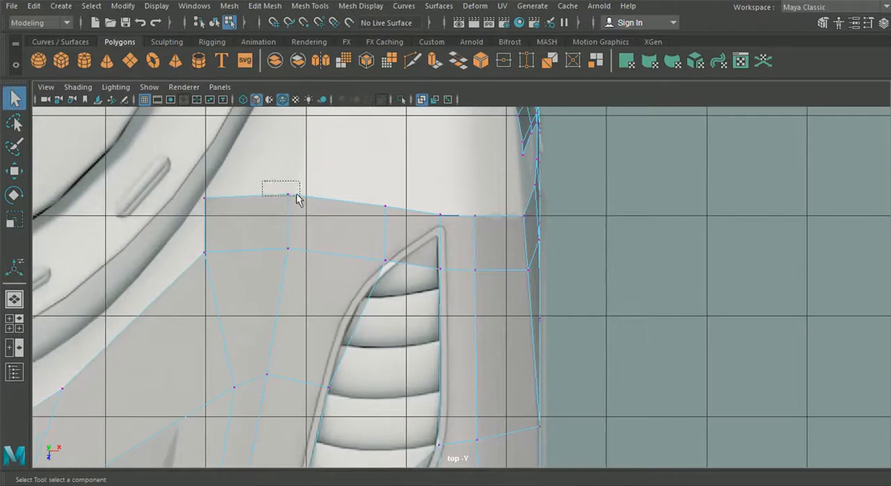
pyautogui.press('w')
pyautogui.moveTo(389, 192)
pyautogui.mouseDown()
pyautogui.moveTo(404, 195)
pyautogui.moveTo(393, 196)
pyautogui.mouseUp()
pyautogui.click(199, 195)
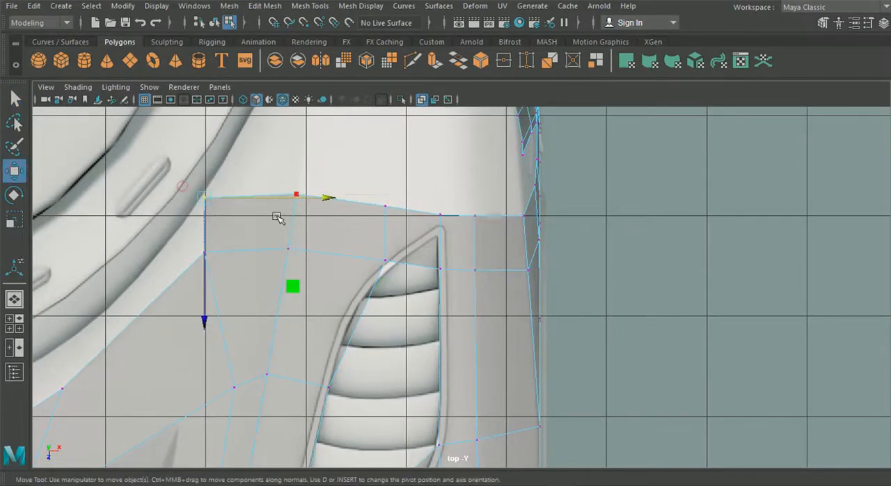
pyautogui.moveTo(302, 195); pyautogui.dragTo(351, 203)
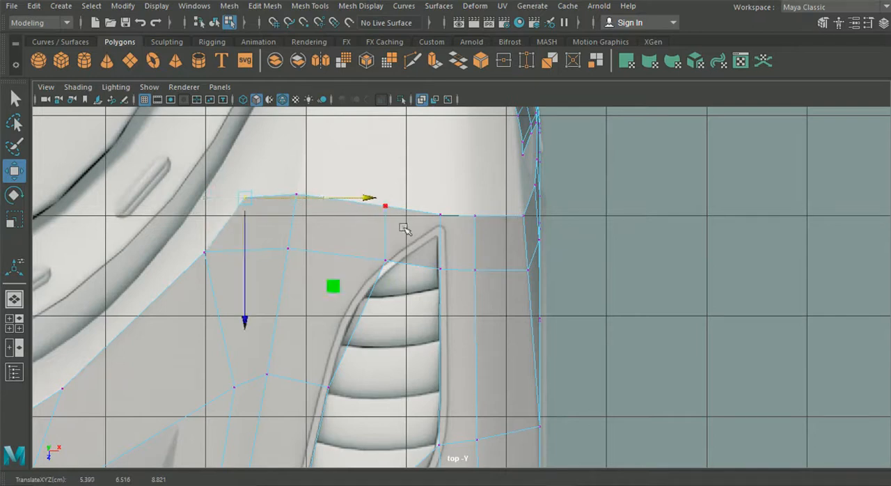
# Raise the vertex at the upper inner edge of the vent's rear tip slightly in the perspective view.
pyautogui.click(420, 195)
pyautogui.press('space')
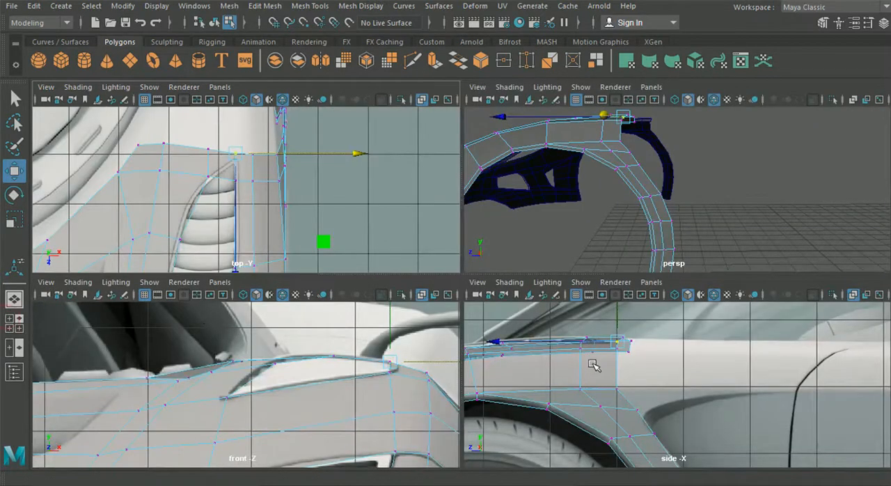
pyautogui.press('space')
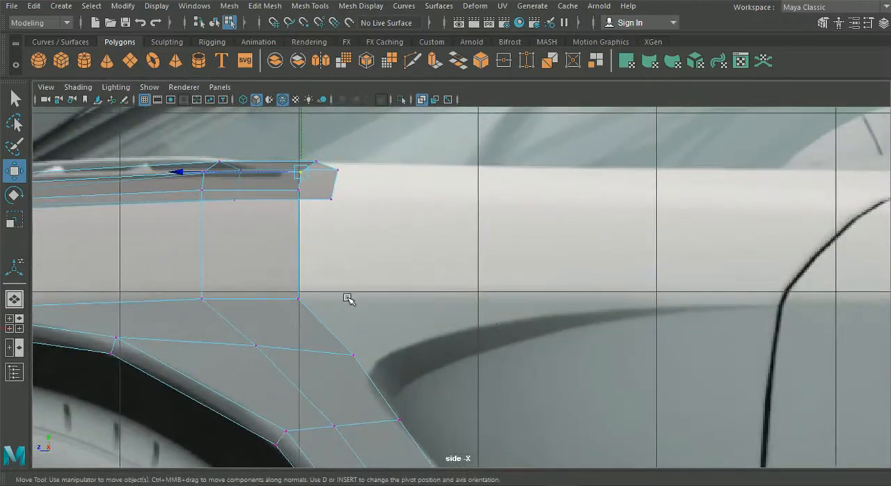
pyautogui.scroll(-5, 343, 296)
pyautogui.scroll(2, 343, 295)
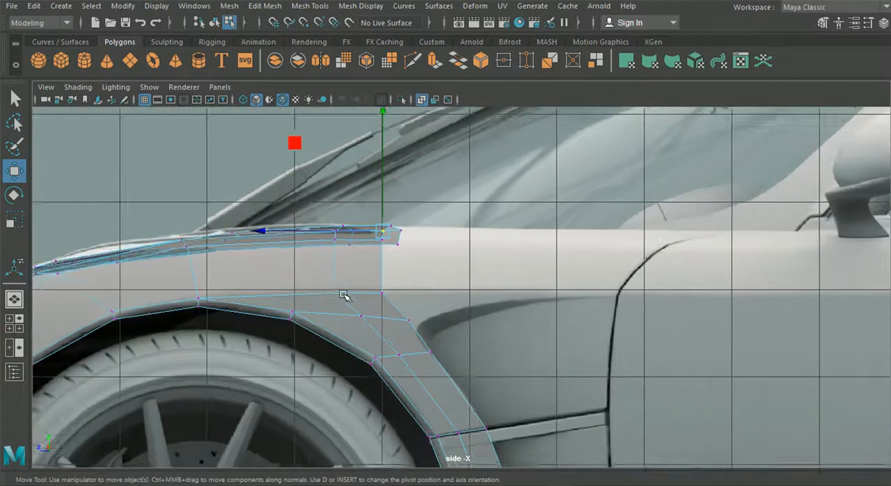
pyautogui.click(14, 301)
pyautogui.keyDown('alt'); pyautogui.moveTo(352, 250); pyautogui.dragTo(391, 320); pyautogui.keyUp('alt')
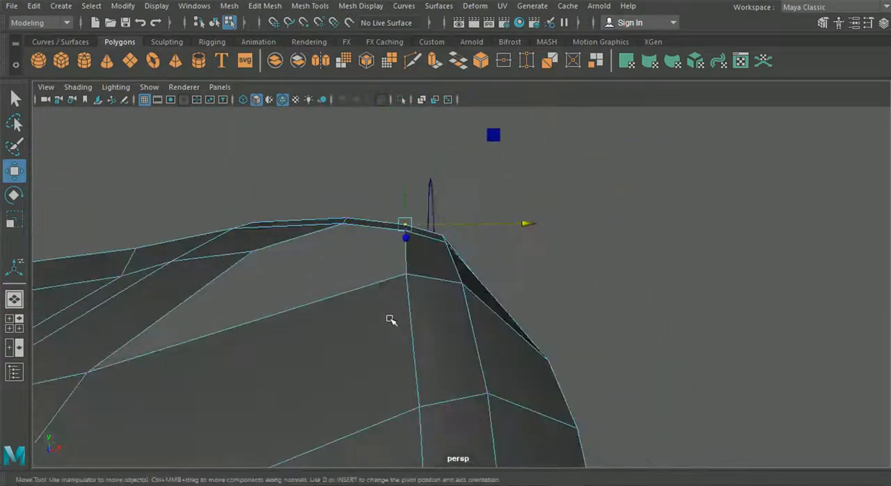
pyautogui.click(341, 224)
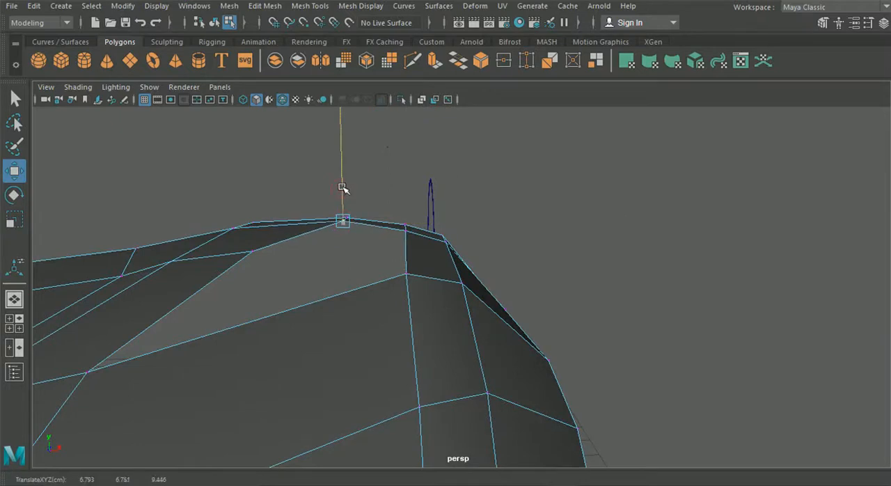
pyautogui.keyDown('alt'); pyautogui.moveTo(388, 246); pyautogui.dragTo(251, 254); pyautogui.keyUp('alt')
pyautogui.keyDown('alt'); pyautogui.moveTo(443, 179); pyautogui.dragTo(383, 258); pyautogui.keyUp('alt')
# Examine the side blueprint from the fender's rear edge back along the door and windows.
pyautogui.press('space')
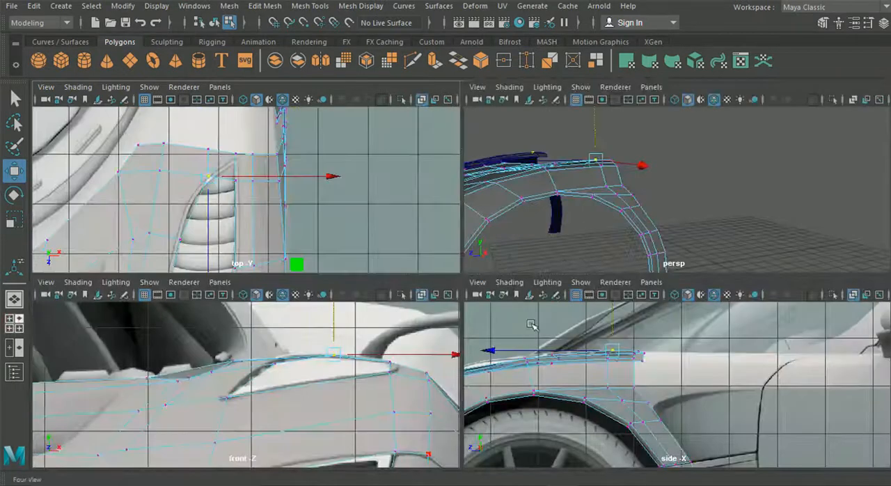
pyautogui.press('space')
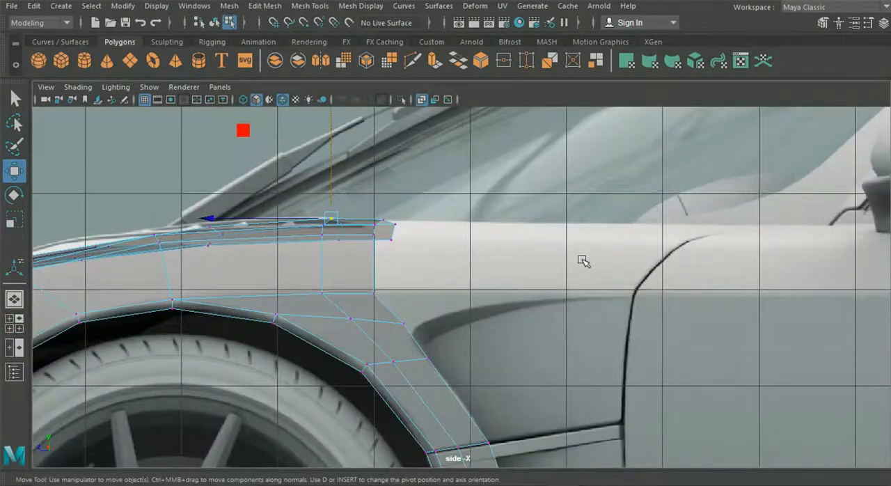
pyautogui.scroll(-5, 583, 261)
pyautogui.keyDown('alt'); pyautogui.moveTo(507, 256); pyautogui.dragTo(206, 262, button='middle'); pyautogui.keyUp('alt')
pyautogui.keyDown('alt'); pyautogui.moveTo(606, 271); pyautogui.dragTo(808, 272, button='middle'); pyautogui.keyUp('alt')
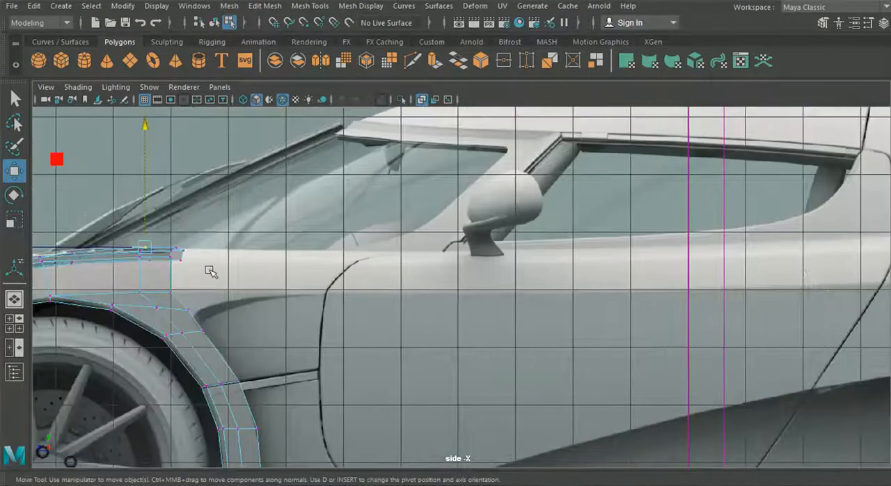
pyautogui.keyDown('alt'); pyautogui.moveTo(210, 271); pyautogui.dragTo(453, 263, button='middle'); pyautogui.keyUp('alt')
pyautogui.click(14, 300)
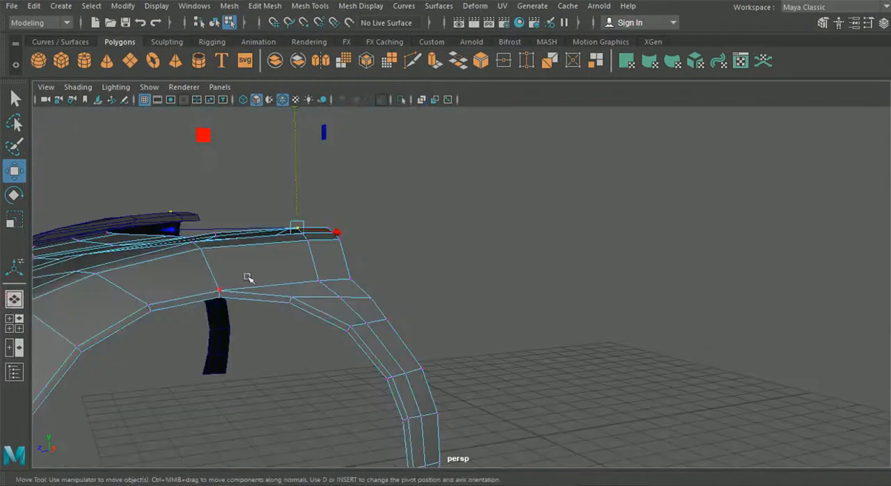
# Extrude the rear boundary edges of the hood and fender extensions backward to the front door seam in the side view.
pyautogui.moveTo(318, 264); pyautogui.dragTo(318, 61, button='right')
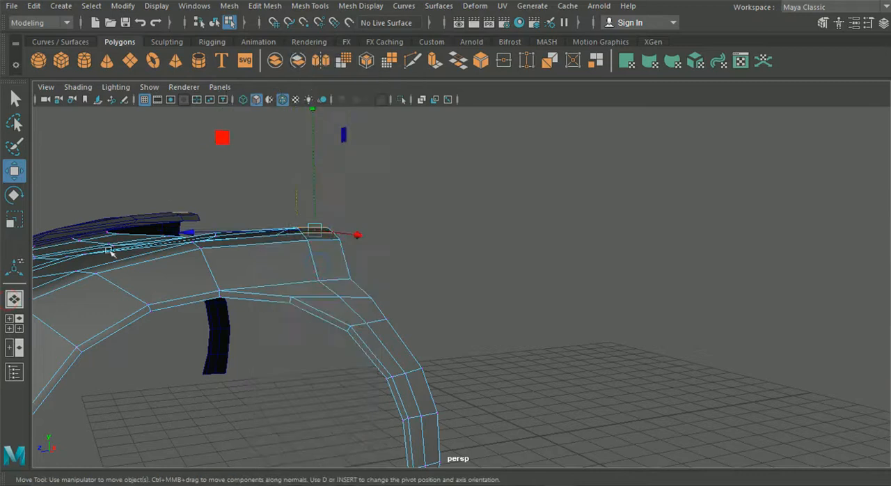
pyautogui.click(10, 328)
pyautogui.press('space')
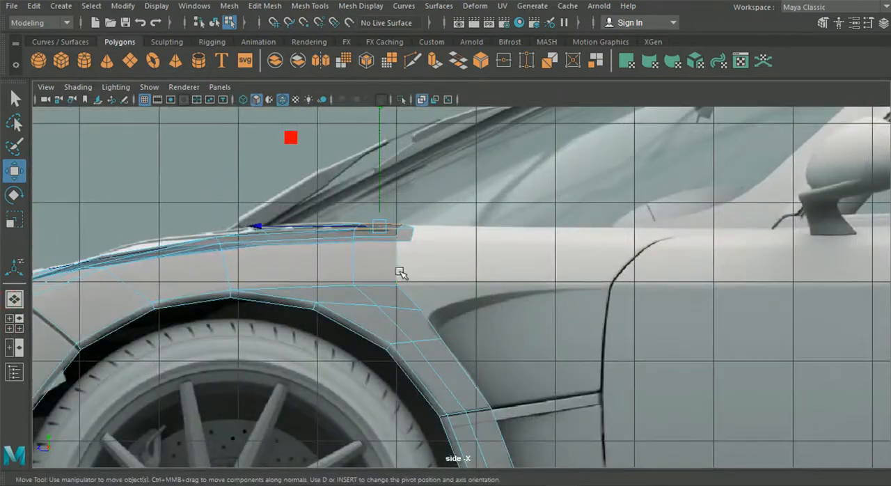
pyautogui.click(396, 270)
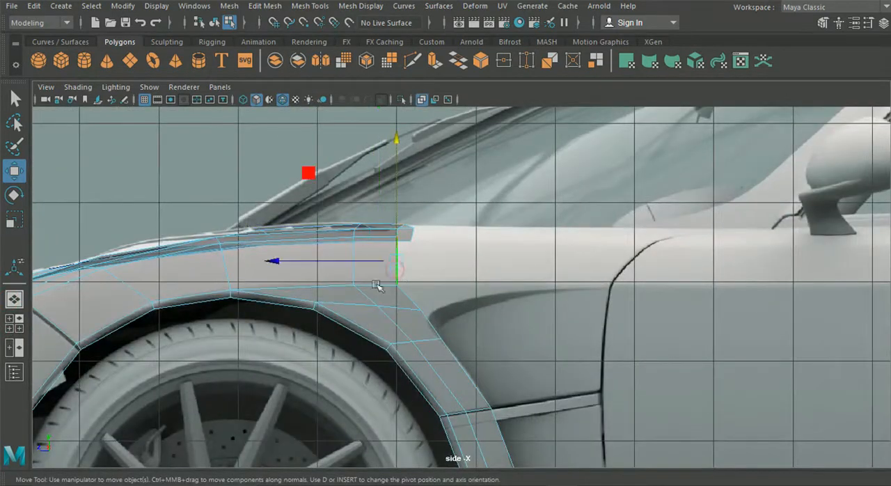
pyautogui.click(13, 300)
pyautogui.keyDown('alt'); pyautogui.moveTo(292, 273); pyautogui.dragTo(375, 327); pyautogui.keyUp('alt')
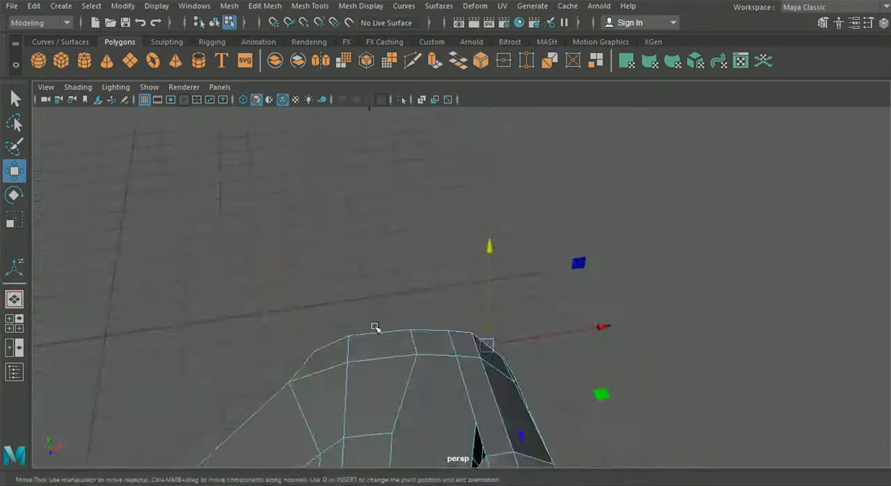
pyautogui.click(381, 333)
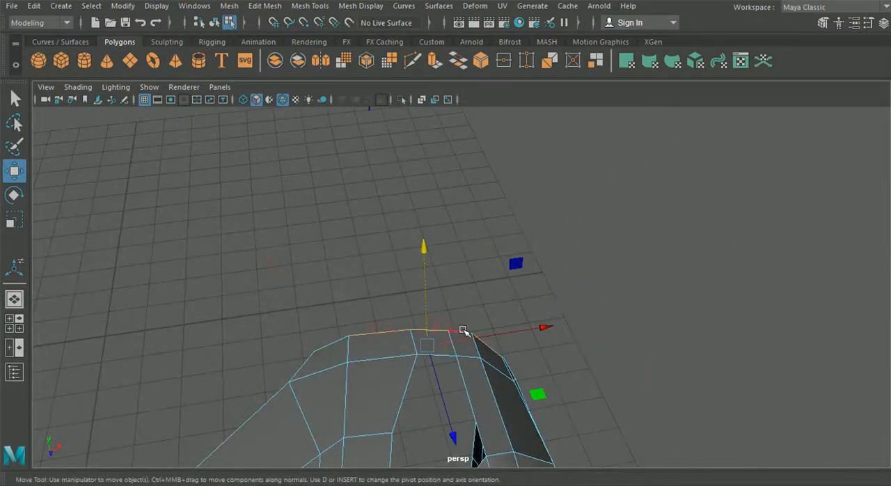
pyautogui.keyDown('alt'); pyautogui.moveTo(474, 299); pyautogui.dragTo(331, 338); pyautogui.keyUp('alt')
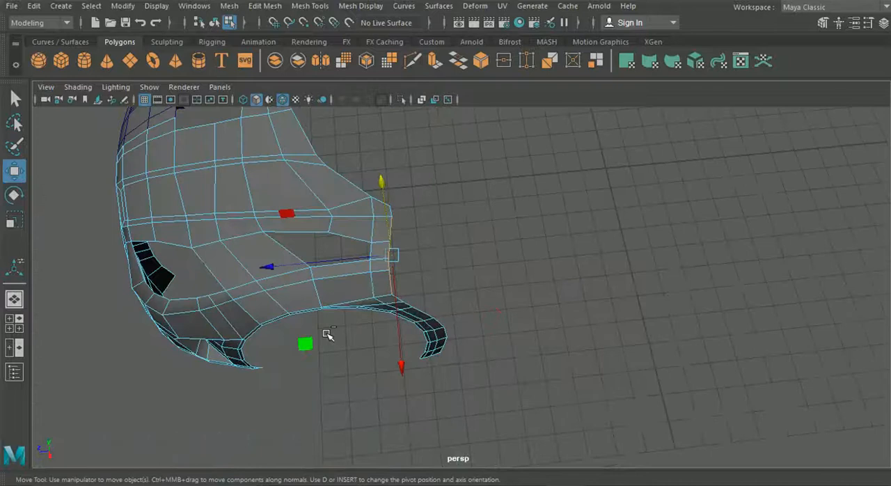
pyautogui.hotkey('ctrl', 'e')
pyautogui.scroll(-6, 482, 172)
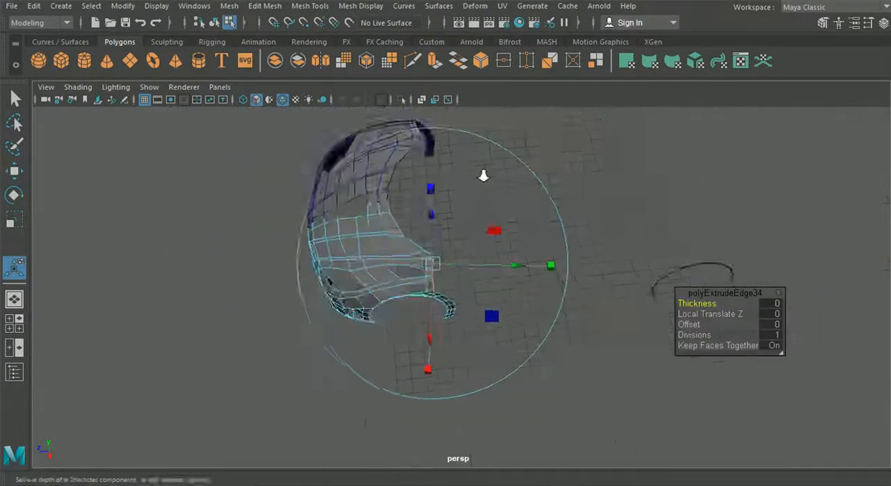
pyautogui.click(606, 119)
pyautogui.scroll(5, 348, 258)
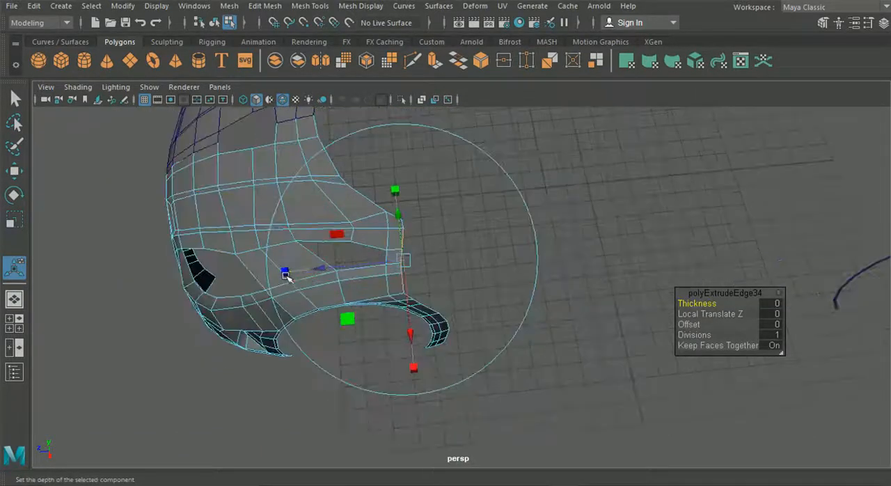
pyautogui.moveTo(321, 269); pyautogui.dragTo(380, 258)
pyautogui.click(13, 322)
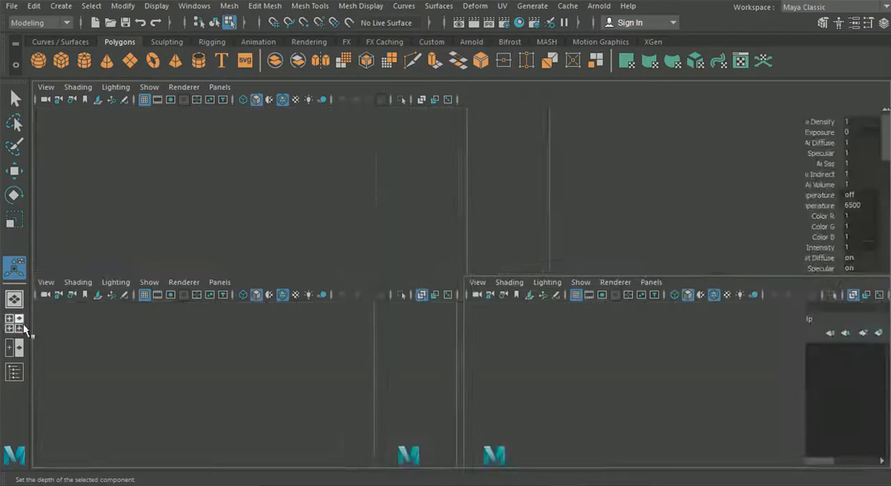
pyautogui.press('space')
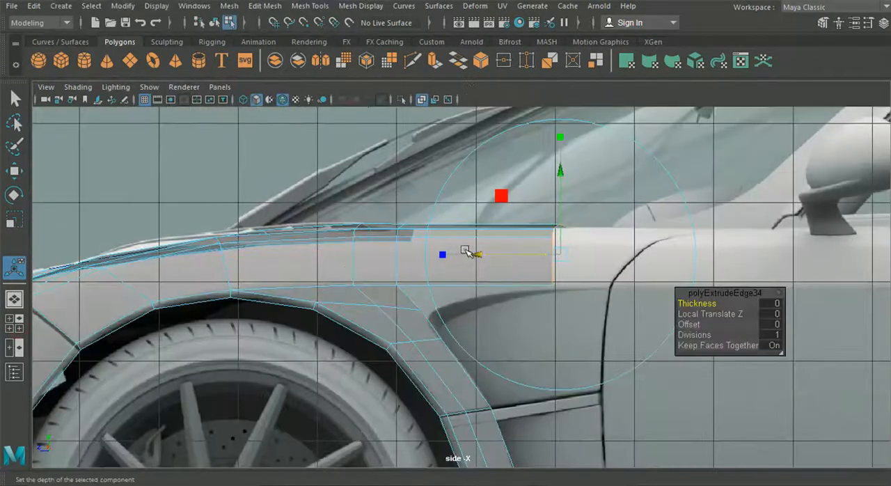
pyautogui.moveTo(490, 250); pyautogui.dragTo(538, 246)
# Move the extruded strip's rear vertex below the top edge backward onto the curved door seam in the side view.
pyautogui.moveTo(442, 208); pyautogui.dragTo(397, 95, button='right')
pyautogui.keyDown('alt'); pyautogui.moveTo(604, 285); pyautogui.dragTo(457, 319, button='middle'); pyautogui.keyUp('alt')
pyautogui.scroll(3, 457, 320)
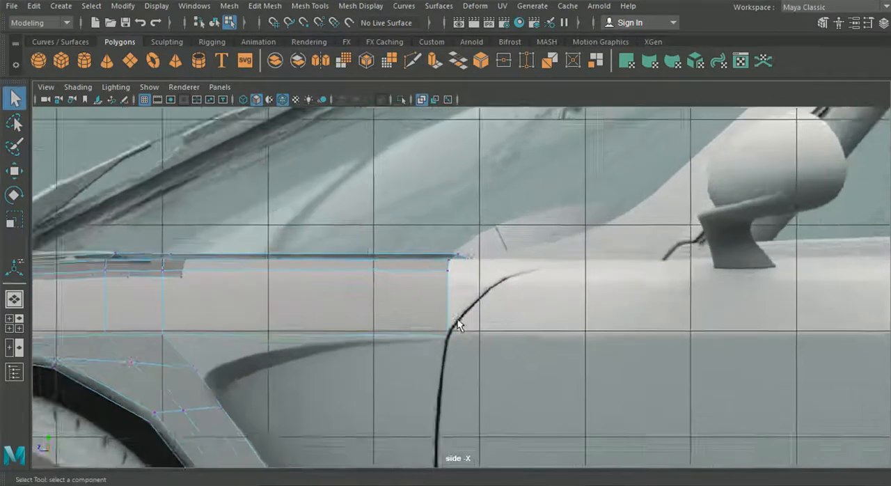
pyautogui.scroll(2, 458, 321)
pyautogui.moveTo(431, 263); pyautogui.dragTo(520, 274)
pyautogui.press('w')
pyautogui.keyDown('alt'); pyautogui.moveTo(341, 309); pyautogui.dragTo(686, 304, button='middle'); pyautogui.keyUp('alt')
# Lower the two vertices on the fender's upper side edge above the rear of the wheel arch in the side view.
pyautogui.click(367, 258)
pyautogui.moveTo(367, 192); pyautogui.dragTo(371, 198)
pyautogui.click(284, 256)
pyautogui.moveTo(286, 185); pyautogui.dragTo(280, 193)
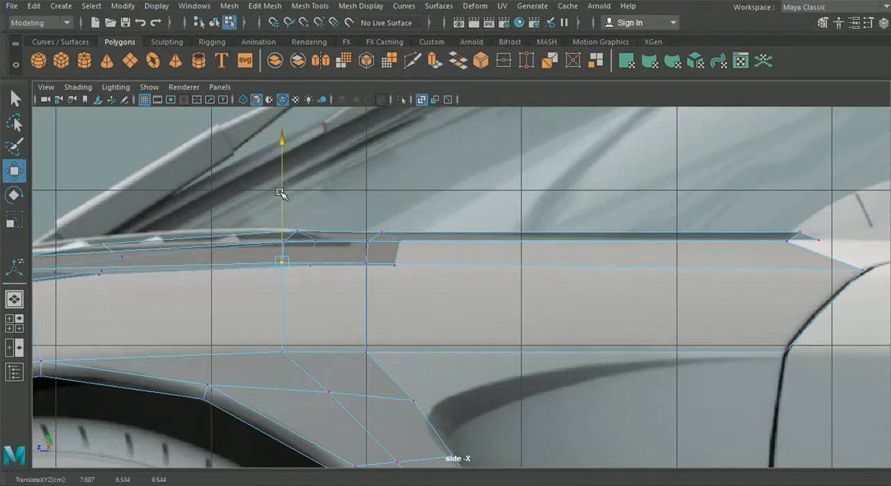
# Lower the three top rear vertices of the extruded strip slightly and move them backward in the side view.
pyautogui.click(17, 299)
pyautogui.keyDown('alt'); pyautogui.moveTo(326, 289); pyautogui.dragTo(313, 257); pyautogui.keyUp('alt')
pyautogui.scroll(4, 342, 255)
pyautogui.click(14, 324)
pyautogui.press('space')
pyautogui.keyDown('alt'); pyautogui.moveTo(487, 344); pyautogui.dragTo(398, 269, button='middle'); pyautogui.keyUp('alt')
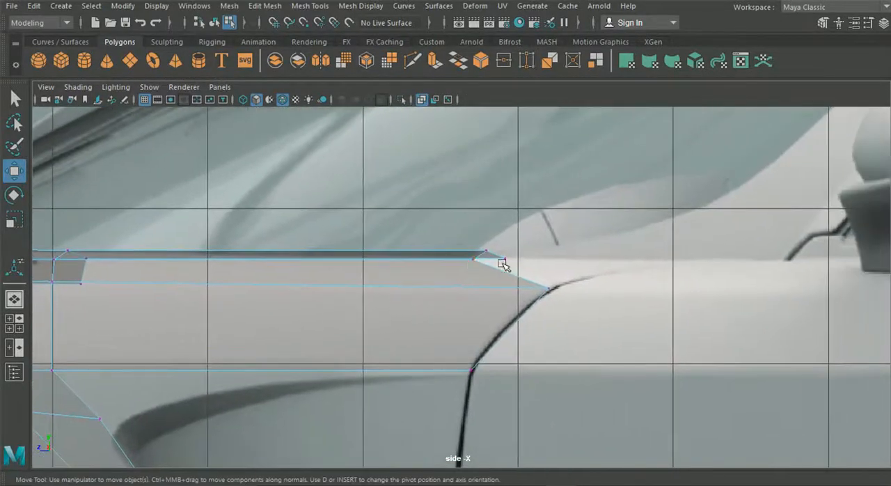
pyautogui.moveTo(536, 265); pyautogui.dragTo(537, 266)
pyautogui.moveTo(490, 196); pyautogui.dragTo(488, 195)
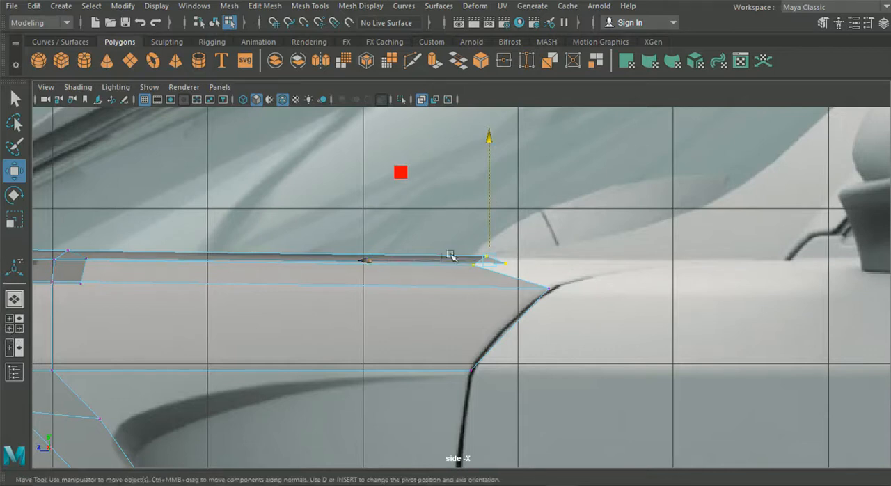
pyautogui.moveTo(387, 262); pyautogui.dragTo(532, 259)
# Move the outermost of the three top rear vertices slightly forward toward the door seam in the top view.
pyautogui.click(8, 324)
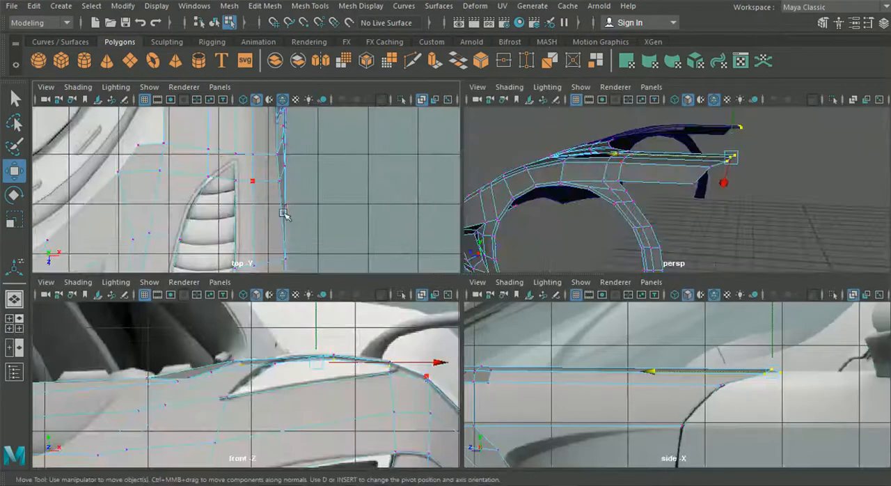
pyautogui.press('space')
pyautogui.keyDown('alt'); pyautogui.moveTo(348, 247); pyautogui.dragTo(325, 395, button='middle'); pyautogui.keyUp('alt')
pyautogui.scroll(3, 355, 277)
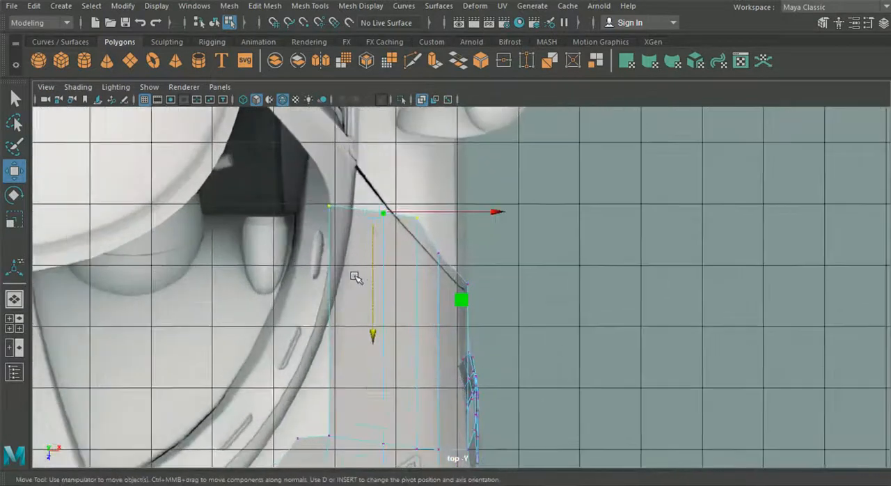
pyautogui.moveTo(434, 234); pyautogui.dragTo(434, 235)
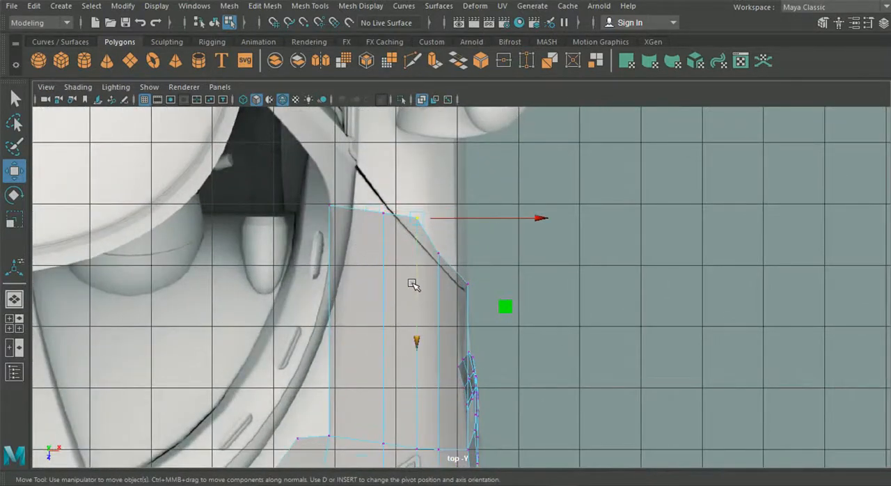
pyautogui.moveTo(412, 284); pyautogui.dragTo(417, 284)
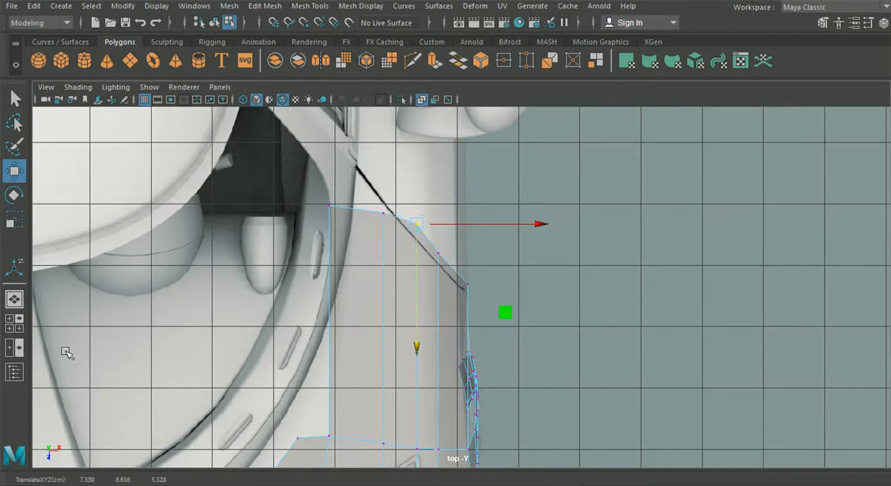
# Move the three outer rear vertices of the strip forward in the top view so the edge follows the diagonal door seam.
pyautogui.click(14, 324)
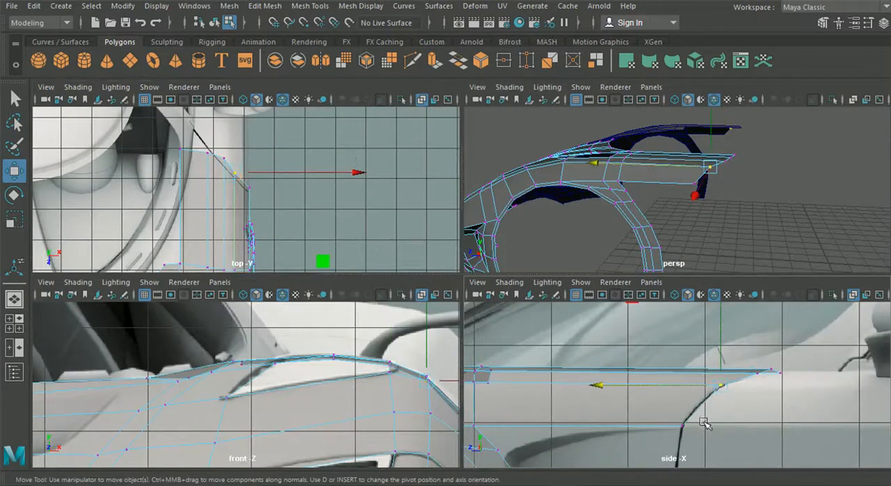
pyautogui.press('space')
pyautogui.scroll(3, 289, 226)
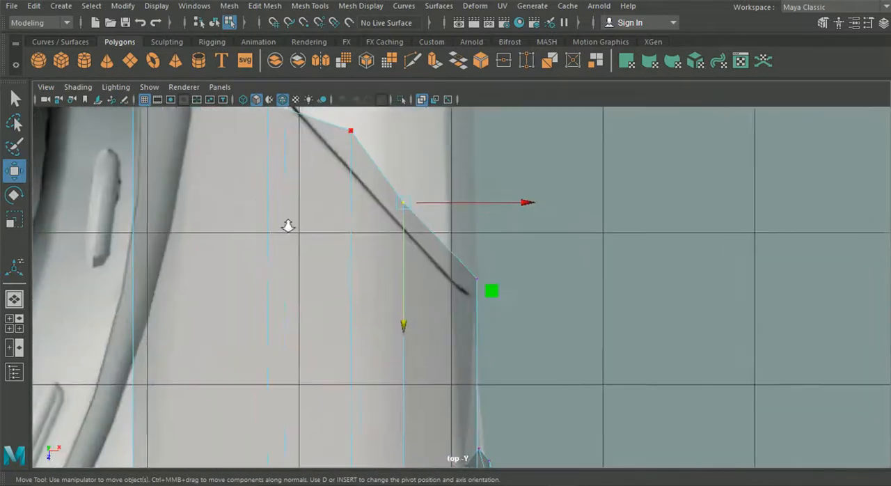
pyautogui.moveTo(406, 271); pyautogui.dragTo(407, 282)
pyautogui.moveTo(450, 251); pyautogui.dragTo(507, 313)
pyautogui.moveTo(483, 341); pyautogui.dragTo(475, 356)
pyautogui.keyDown('alt'); pyautogui.moveTo(354, 249); pyautogui.dragTo(404, 324, button='middle'); pyautogui.keyUp('alt')
pyautogui.moveTo(394, 179); pyautogui.dragTo(424, 250)
pyautogui.moveTo(399, 312); pyautogui.dragTo(397, 341)
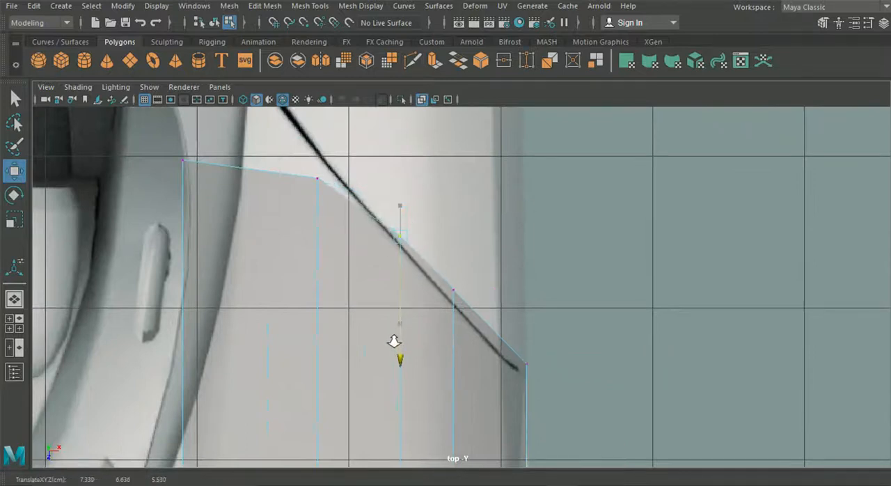
# Move the second inner rear vertex backward and the inner corner vertex backward and outward onto the door seam in the top view.
pyautogui.moveTo(286, 167); pyautogui.dragTo(342, 189)
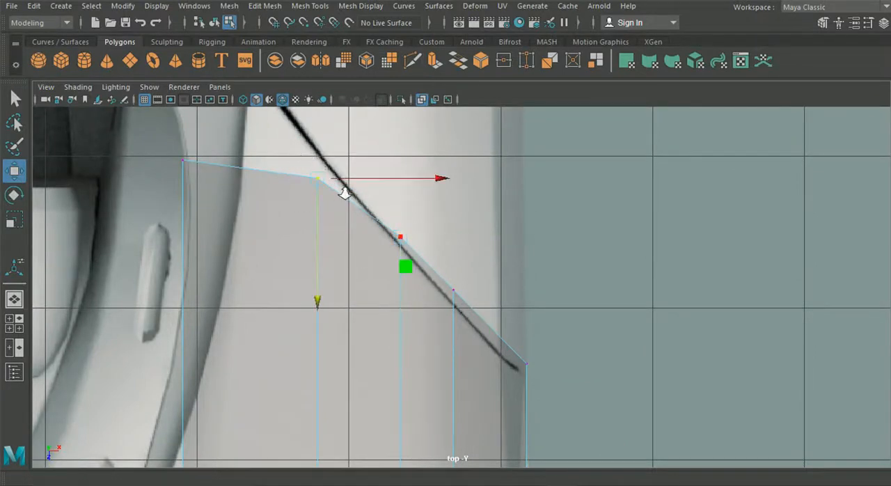
pyautogui.keyDown('alt'); pyautogui.moveTo(325, 275); pyautogui.dragTo(380, 355, button='middle'); pyautogui.keyUp('alt')
pyautogui.moveTo(373, 376); pyautogui.dragTo(362, 340)
pyautogui.click(238, 233)
pyautogui.moveTo(238, 233); pyautogui.dragTo(298, 145)
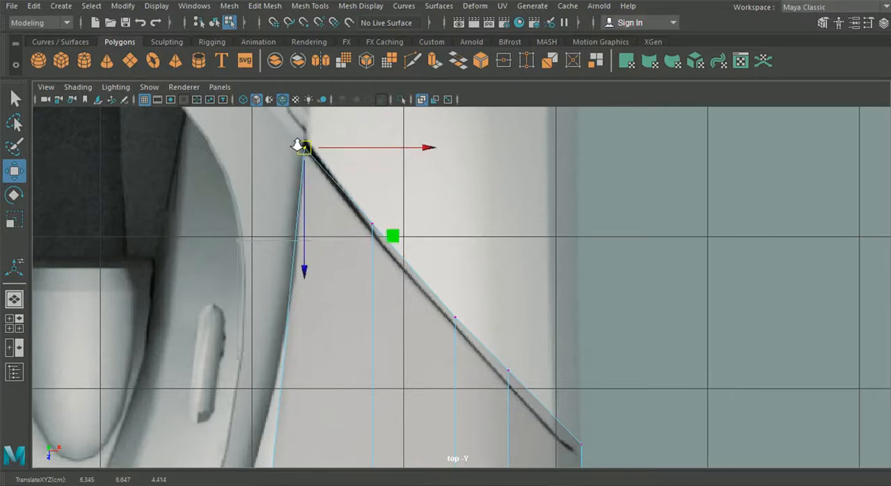
# Move the second inner rear vertex slightly forward onto the door seam in the top view and fine-tune the two rearmost vertices' heights from the side.
pyautogui.click(373, 225)
pyautogui.moveTo(372, 273); pyautogui.dragTo(372, 280)
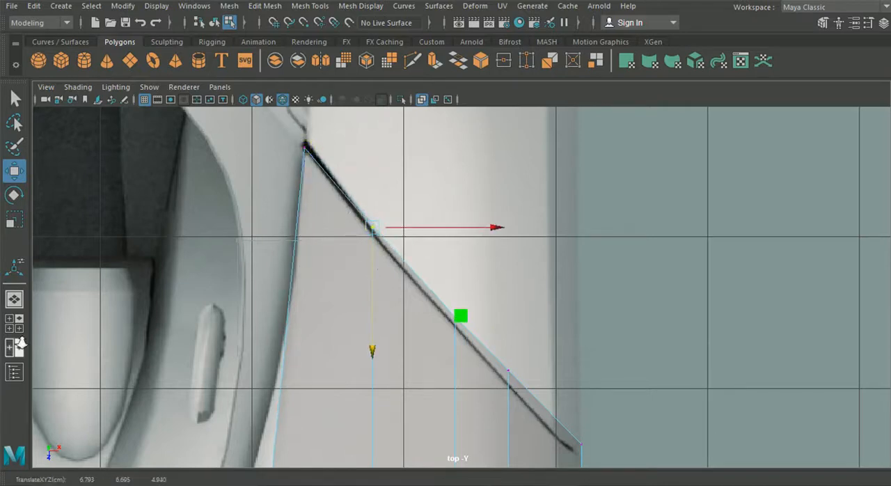
pyautogui.click(7, 330)
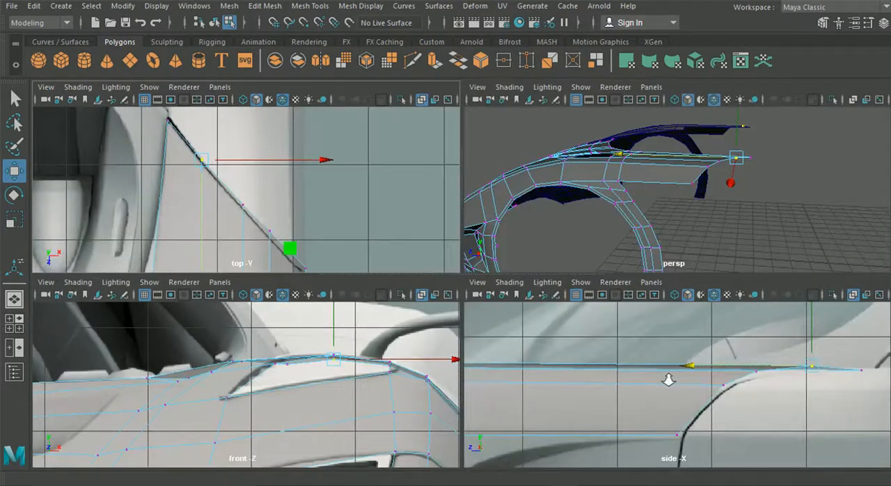
pyautogui.press('space')
pyautogui.moveTo(733, 195); pyautogui.dragTo(733, 201)
pyautogui.click(823, 248)
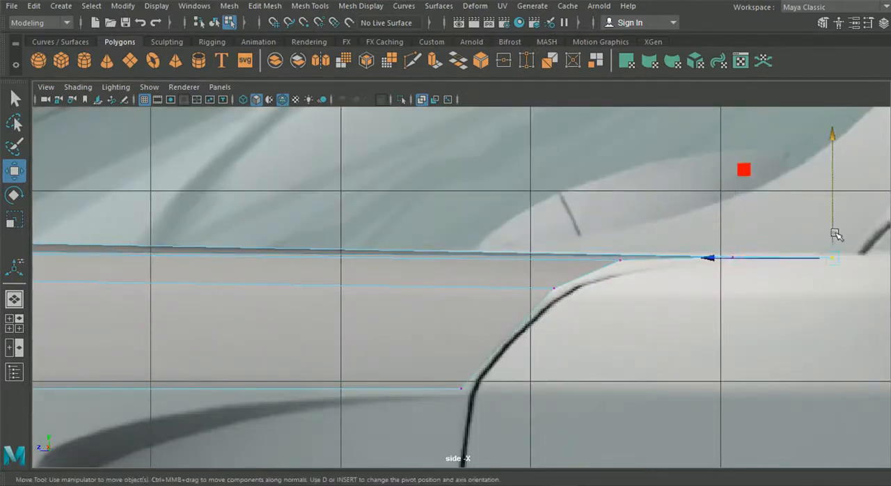
# Lower the third vertex from the strip's rear tip onto the door seam curve in the side view and move it slightly backward.
pyautogui.click(618, 257)
pyautogui.moveTo(622, 218); pyautogui.dragTo(623, 232)
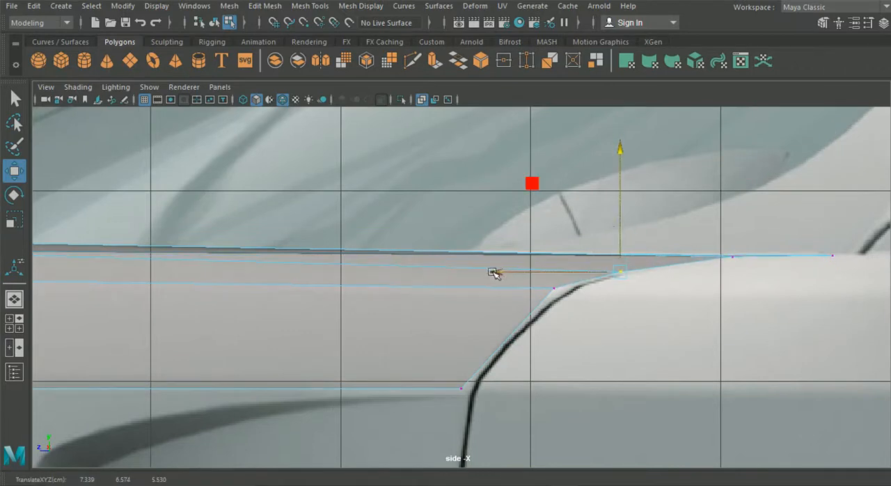
pyautogui.moveTo(493, 273); pyautogui.dragTo(501, 273)
# Move the rear vertex at the bend of the door seam slightly backward and down onto the seam curve in the side view.
pyautogui.moveTo(551, 290); pyautogui.dragTo(571, 298, button='middle')
pyautogui.hotkey('ctrl', 'z')
pyautogui.moveTo(569, 299); pyautogui.dragTo(550, 261)
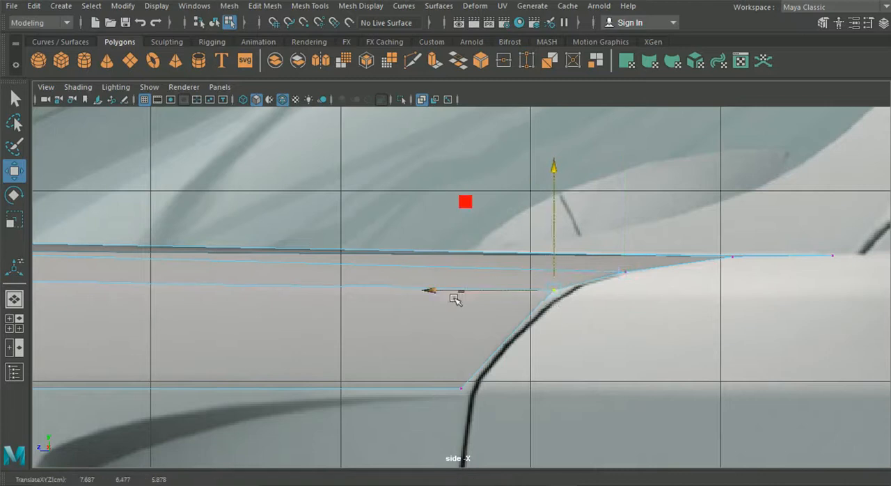
pyautogui.moveTo(433, 290); pyautogui.dragTo(440, 289)
pyautogui.moveTo(561, 224); pyautogui.dragTo(562, 230)
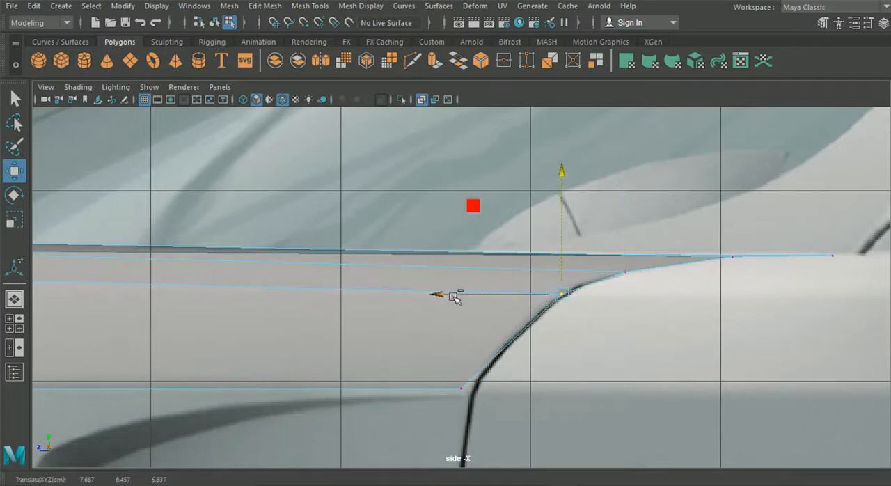
pyautogui.moveTo(449, 294); pyautogui.dragTo(451, 294)
# Move the lowest rear vertex of the strip backward and slightly upward onto the door seam in the side view.
pyautogui.click(461, 388)
pyautogui.moveTo(343, 386); pyautogui.dragTo(359, 387)
pyautogui.moveTo(463, 324); pyautogui.dragTo(473, 319)
# Raise the two vertices on the strip's lower edge above the rear of the wheel arch and move the rear one backward.
pyautogui.keyDown('alt'); pyautogui.moveTo(337, 363); pyautogui.dragTo(350, 280, button='middle'); pyautogui.keyUp('alt')
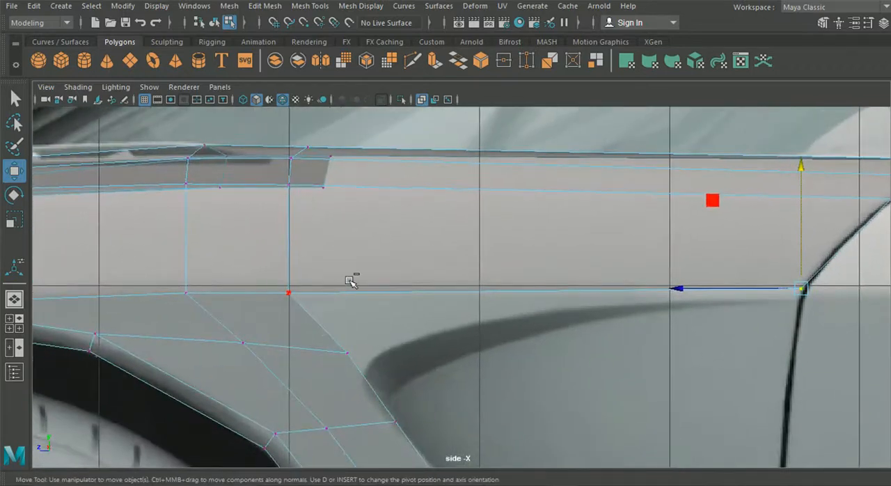
pyautogui.click(311, 300)
pyautogui.keyDown('alt'); pyautogui.moveTo(311, 300); pyautogui.dragTo(566, 295, button='middle'); pyautogui.keyUp('alt')
pyautogui.click(497, 274)
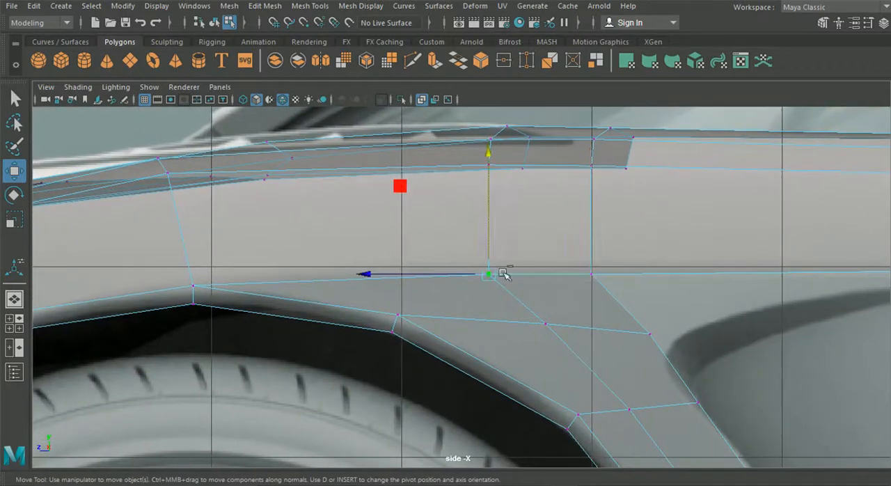
pyautogui.moveTo(493, 240); pyautogui.dragTo(489, 233)
pyautogui.click(591, 273)
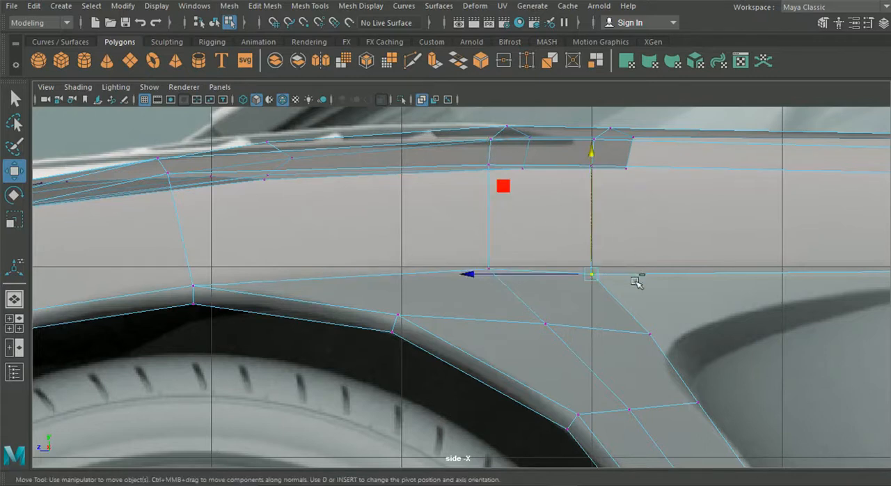
pyautogui.moveTo(594, 226); pyautogui.dragTo(537, 267)
pyautogui.keyDown('alt'); pyautogui.moveTo(632, 301); pyautogui.dragTo(187, 276, button='middle'); pyautogui.keyUp('alt')
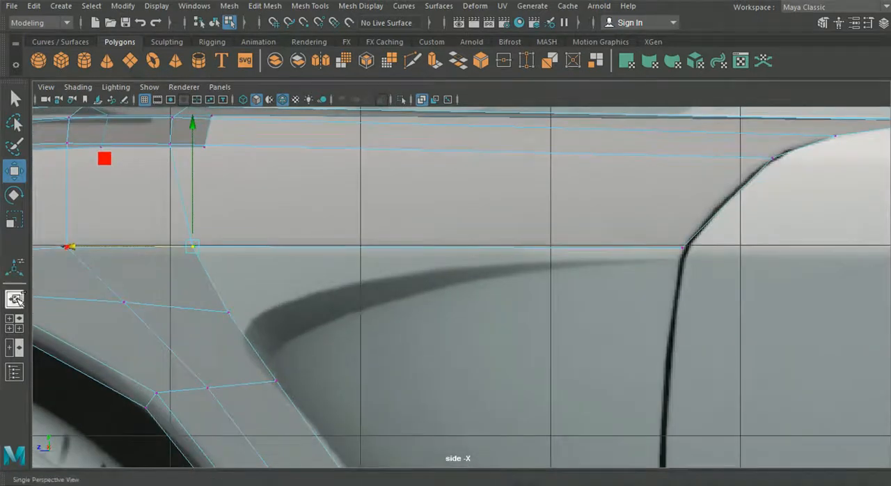
# Move the second outermost rear vertex of the strip inward onto the diagonal door seam in the top view.
pyautogui.click(14, 300)
pyautogui.keyDown('alt'); pyautogui.moveTo(323, 287); pyautogui.dragTo(540, 284); pyautogui.keyUp('alt')
pyautogui.scroll(1, 511, 281)
pyautogui.keyDown('alt'); pyautogui.moveTo(421, 286); pyautogui.dragTo(433, 290); pyautogui.keyUp('alt')
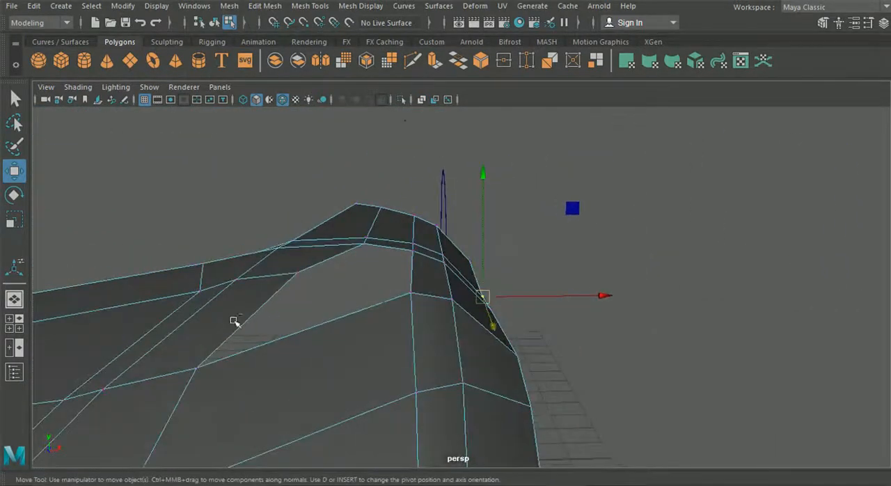
pyautogui.click(10, 319)
pyautogui.press('space')
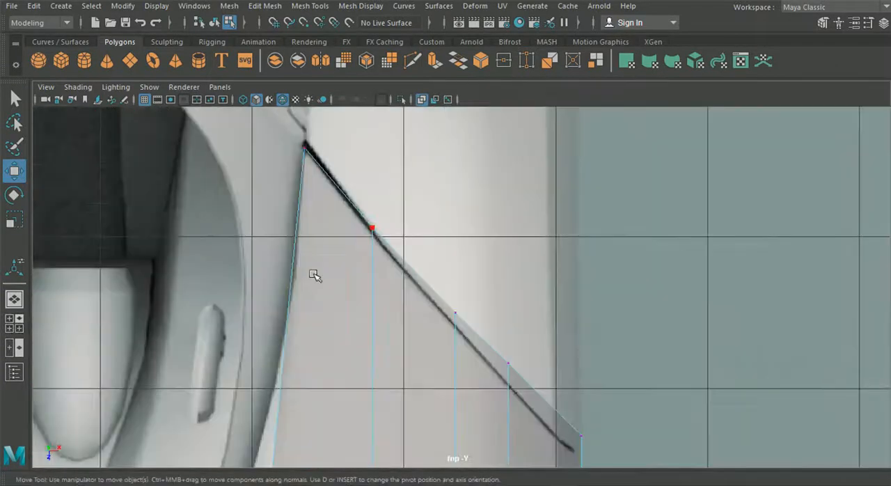
pyautogui.scroll(-2, 309, 274)
pyautogui.scroll(3, 274, 218)
pyautogui.moveTo(374, 192)
pyautogui.keyDown('alt'); pyautogui.mouseDown(button='middle')
pyautogui.moveTo(372, 167)
pyautogui.moveTo(380, 201)
pyautogui.mouseUp(button='middle'); pyautogui.keyUp('alt')
pyautogui.click(411, 172)
pyautogui.moveTo(519, 167); pyautogui.dragTo(521, 171)
# Move the middle rear vertex and its inner neighbour slightly inward onto the diagonal door seam in the top view.
pyautogui.keyDown('alt'); pyautogui.moveTo(490, 204); pyautogui.dragTo(504, 313, button='middle'); pyautogui.keyUp('alt')
pyautogui.scroll(3, 378, 280)
pyautogui.click(377, 243)
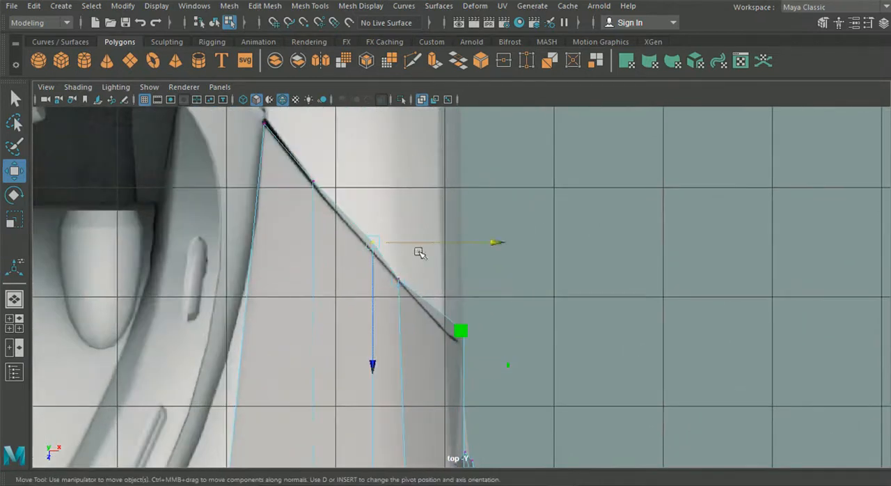
pyautogui.moveTo(488, 243); pyautogui.dragTo(477, 245)
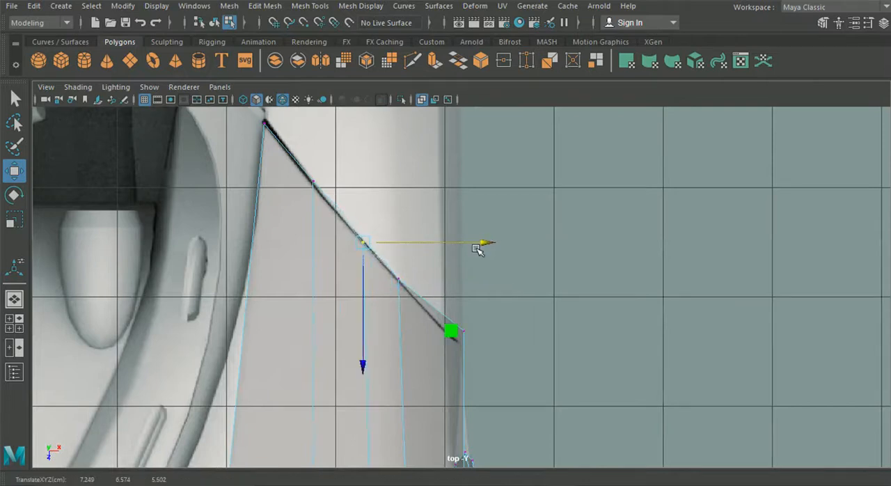
pyautogui.click(316, 177)
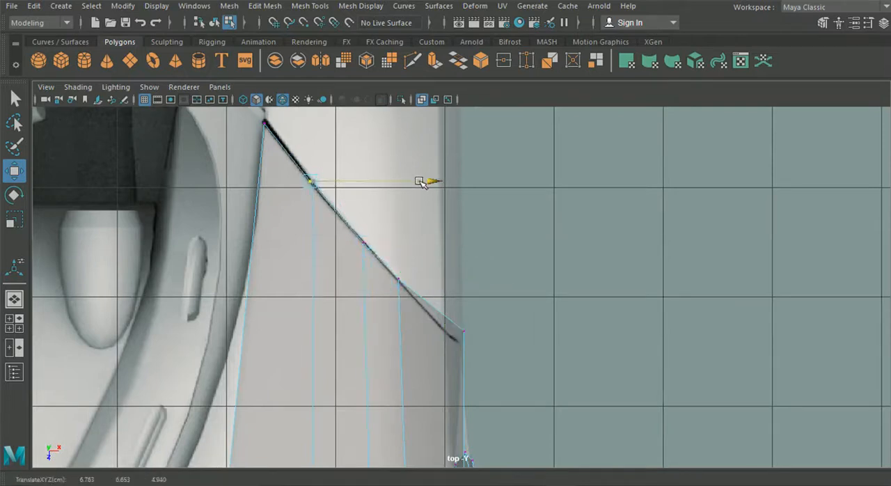
# Move the outermost rear vertex of the strip inward in the top view to the outer end of the diagonal door seam.
pyautogui.click(461, 327)
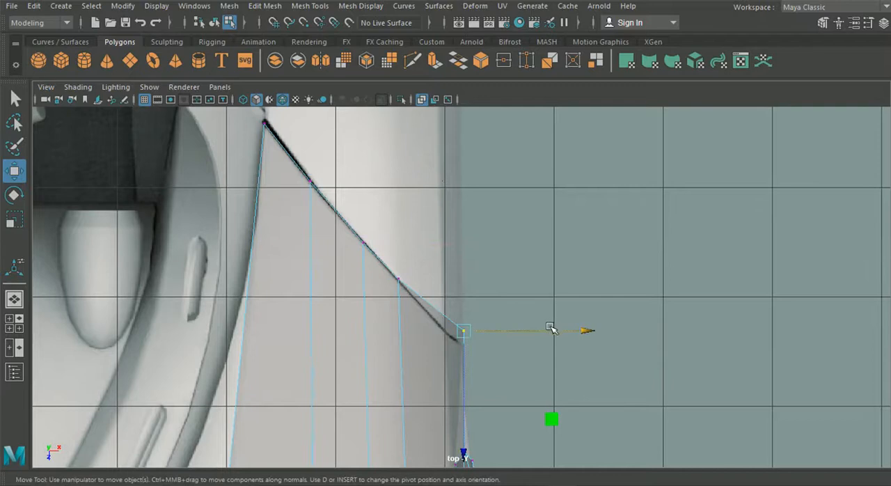
pyautogui.moveTo(551, 329); pyautogui.dragTo(535, 332)
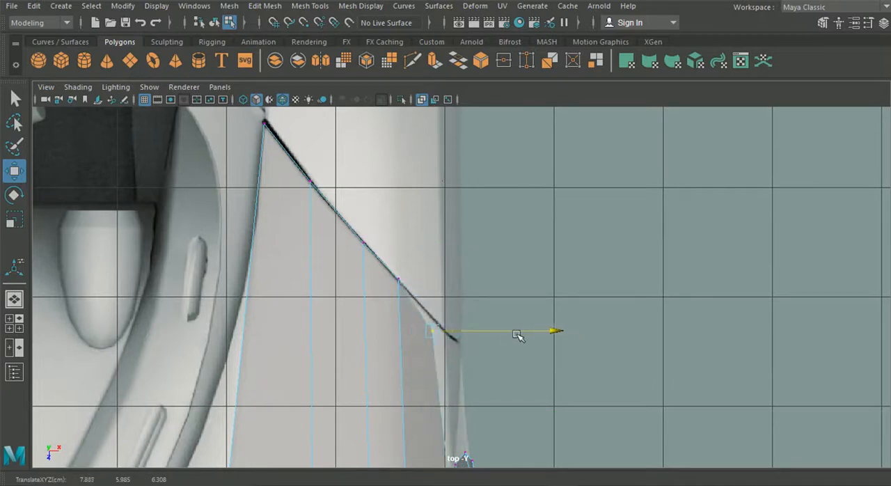
pyautogui.moveTo(529, 338); pyautogui.dragTo(518, 339)
pyautogui.keyDown('alt'); pyautogui.moveTo(488, 394); pyautogui.dragTo(448, 258, button='middle'); pyautogui.keyUp('alt')
pyautogui.moveTo(517, 175); pyautogui.dragTo(518, 181)
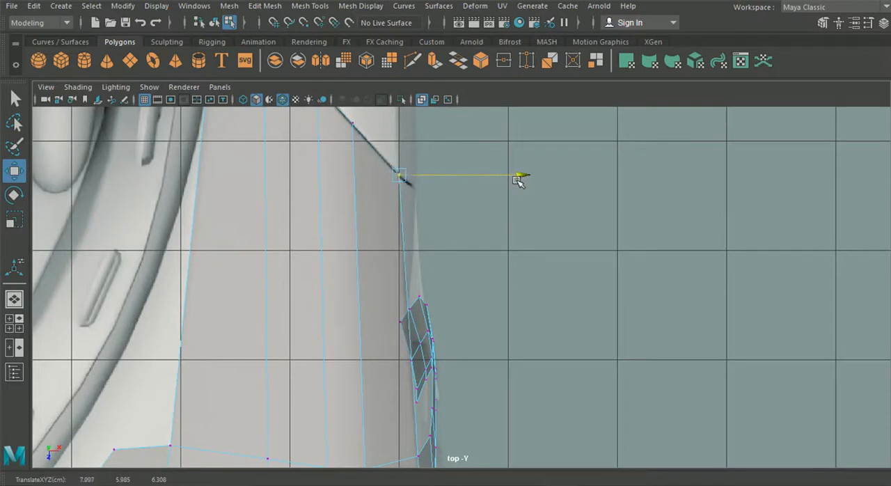
pyautogui.keyDown('alt'); pyautogui.moveTo(388, 243); pyautogui.dragTo(392, 294, button='middle'); pyautogui.keyUp('alt')
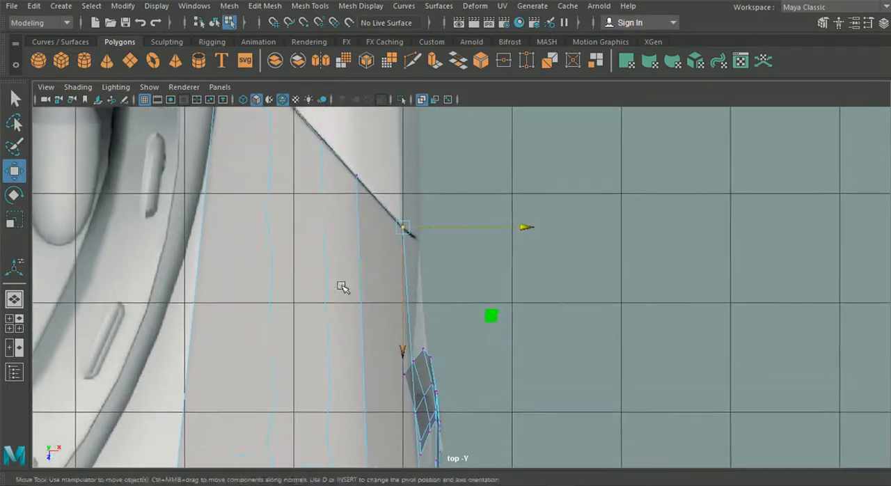
# Adjust two vertices along the fender's outer shoulder slightly sideways in the perspective view.
pyautogui.click(14, 300)
pyautogui.keyDown('alt'); pyautogui.moveTo(242, 303); pyautogui.dragTo(431, 314); pyautogui.keyUp('alt')
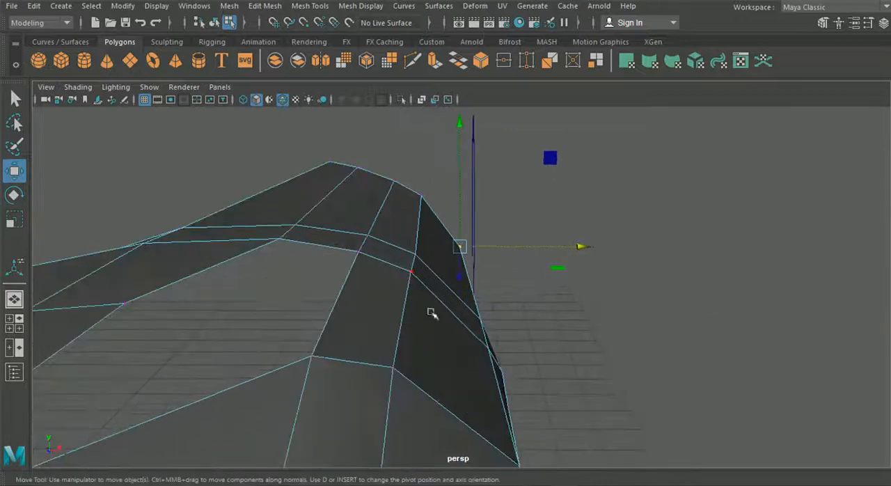
pyautogui.click(413, 274)
pyautogui.moveTo(530, 274); pyautogui.dragTo(533, 273)
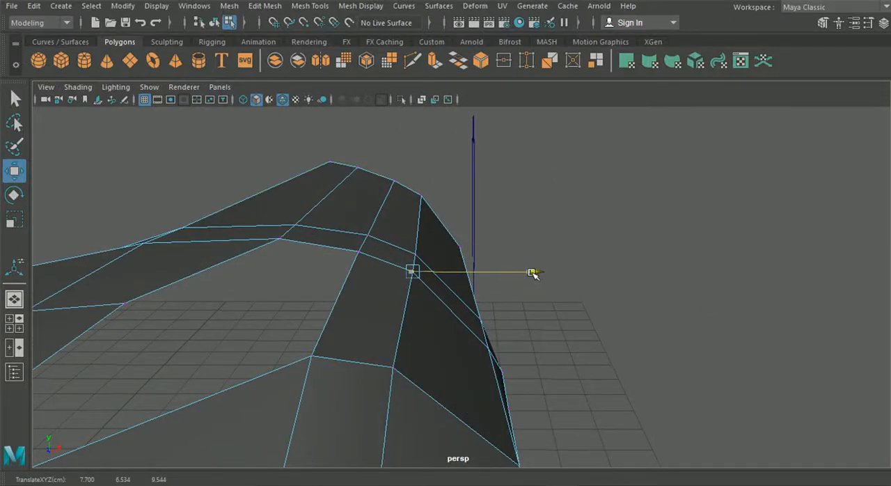
pyautogui.click(388, 364)
pyautogui.moveTo(515, 365); pyautogui.dragTo(520, 369)
# Extrude the strip's rear edges backward along the door to its rear seam and raise them slightly in the side view.
pyautogui.keyDown('alt'); pyautogui.moveTo(566, 308); pyautogui.dragTo(481, 343); pyautogui.keyUp('alt')
pyautogui.scroll(-6, 411, 312)
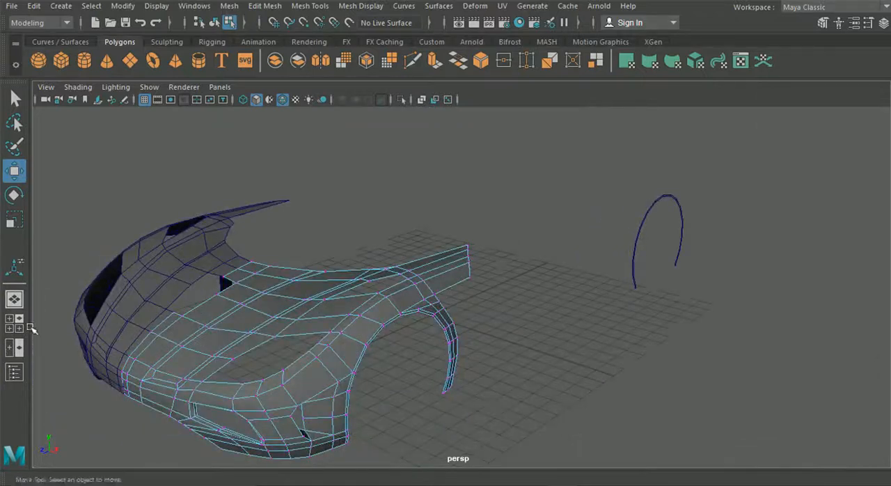
pyautogui.click(14, 323)
pyautogui.press('space')
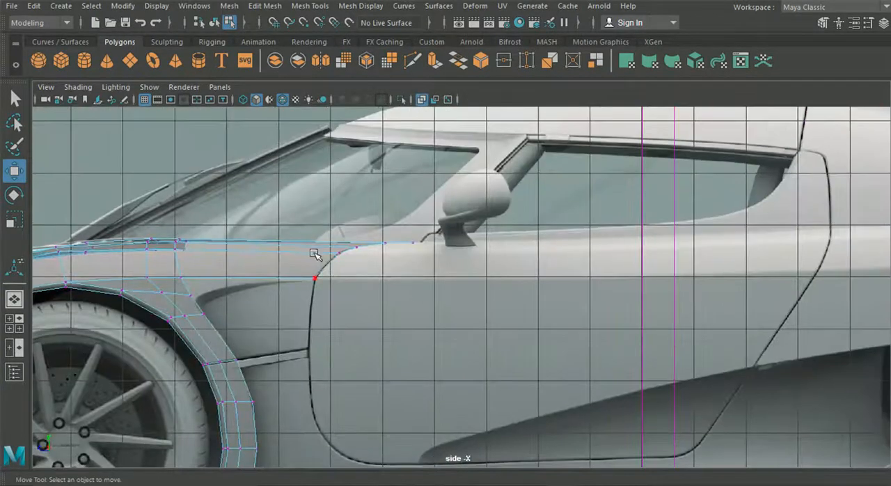
pyautogui.moveTo(315, 255); pyautogui.dragTo(315, 59, button='right')
pyautogui.hotkey('ctrl', 'e')
pyautogui.keyDown('alt'); pyautogui.moveTo(523, 127); pyautogui.dragTo(446, 177, button='middle'); pyautogui.keyUp('alt')
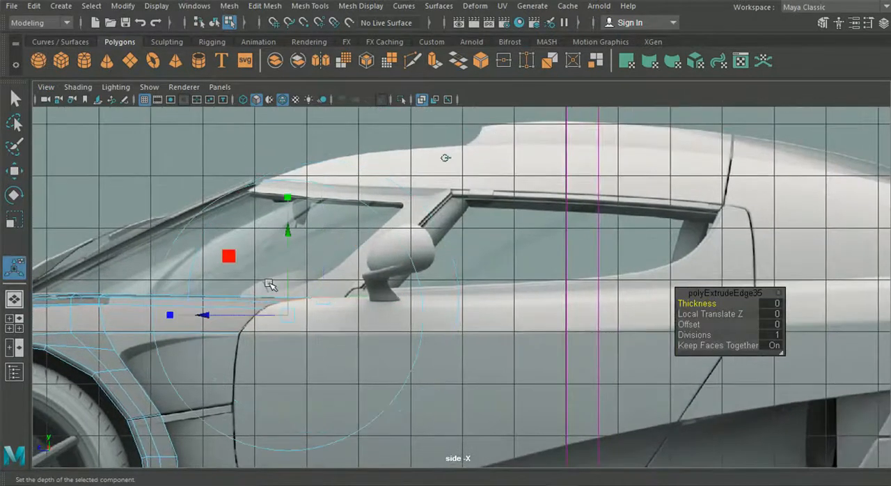
pyautogui.moveTo(208, 315); pyautogui.dragTo(645, 298)
pyautogui.keyDown('alt'); pyautogui.moveTo(635, 297); pyautogui.dragTo(301, 249, button='middle'); pyautogui.keyUp('alt')
pyautogui.moveTo(308, 267); pyautogui.dragTo(372, 269)
pyautogui.moveTo(457, 269); pyautogui.dragTo(452, 262)
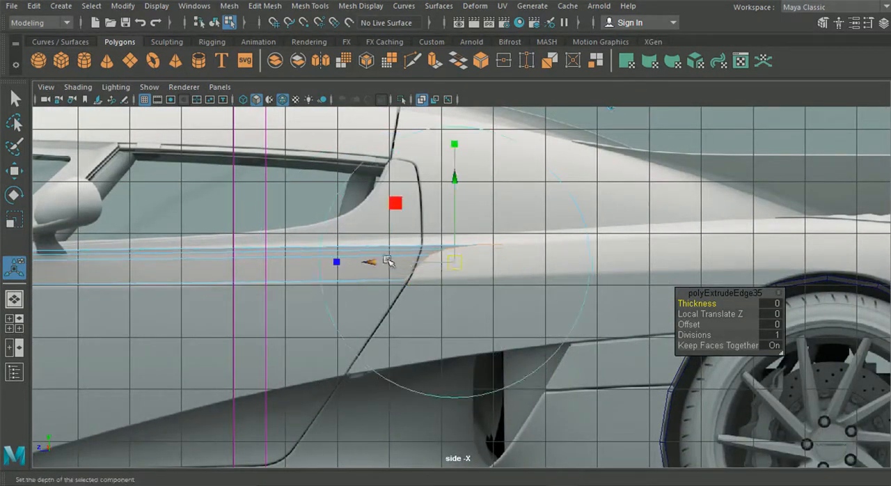
pyautogui.keyDown('alt'); pyautogui.moveTo(252, 268); pyautogui.dragTo(491, 262, button='middle'); pyautogui.keyUp('alt')
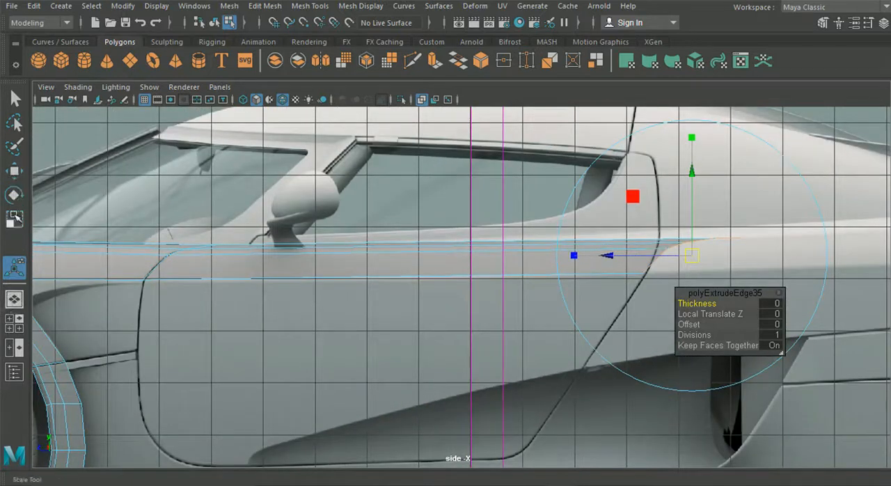
# Move the two innermost rear vertices of the new strip forward onto the rear door seam in the top view, shifting the corner one inward.
pyautogui.click(14, 323)
pyautogui.press('space')
pyautogui.keyDown('alt'); pyautogui.moveTo(387, 206); pyautogui.dragTo(407, 347, button='middle'); pyautogui.keyUp('alt')
pyautogui.keyDown('alt'); pyautogui.moveTo(377, 144); pyautogui.dragTo(403, 339, button='middle'); pyautogui.keyUp('alt')
pyautogui.moveTo(398, 221); pyautogui.dragTo(335, 97, button='right')
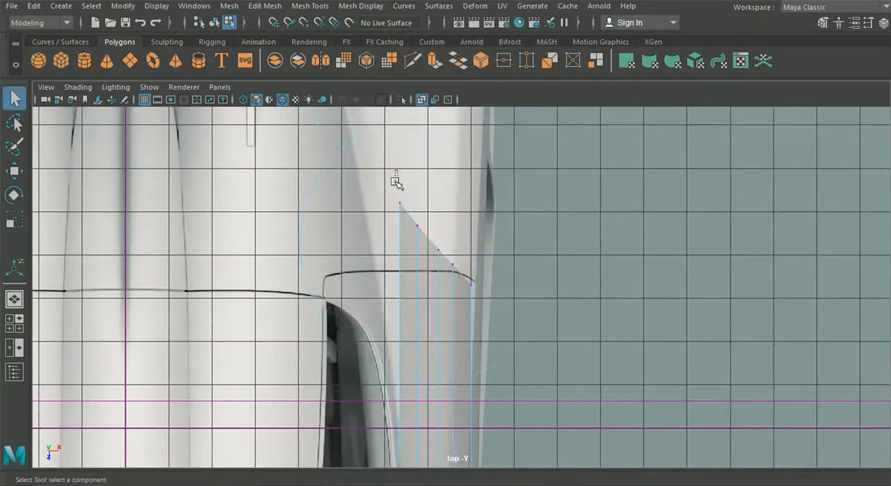
pyautogui.press('w')
pyautogui.scroll(3, 374, 205)
pyautogui.moveTo(380, 179); pyautogui.dragTo(431, 212)
pyautogui.moveTo(404, 326); pyautogui.dragTo(412, 374)
pyautogui.keyDown('alt'); pyautogui.moveTo(412, 374); pyautogui.dragTo(333, 101, button='middle'); pyautogui.keyUp('alt')
pyautogui.keyDown('alt'); pyautogui.moveTo(398, 273); pyautogui.dragTo(421, 480, button='middle'); pyautogui.keyUp('alt')
# Move the outermost rear vertex of the new strip slightly outward to the rear door seam's outer end in the top view.
pyautogui.click(412, 181)
pyautogui.moveTo(402, 188); pyautogui.dragTo(468, 199)
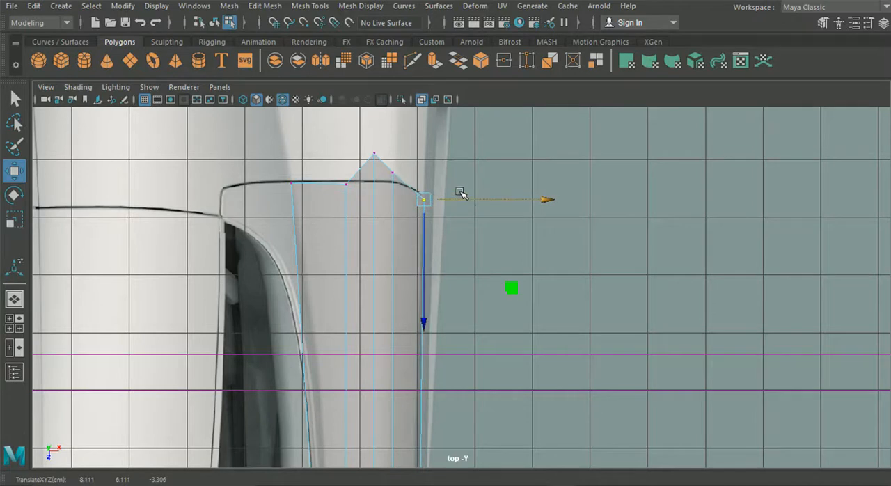
pyautogui.scroll(-4, 463, 236)
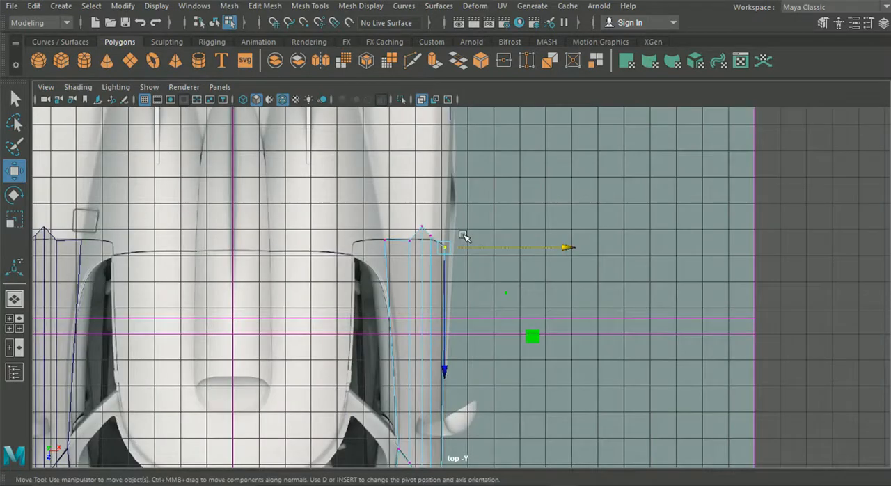
# Examine the shape of the extended side strip from several angles in the perspective view.
pyautogui.click(14, 298)
pyautogui.keyDown('alt'); pyautogui.moveTo(460, 294); pyautogui.dragTo(476, 282); pyautogui.keyUp('alt')
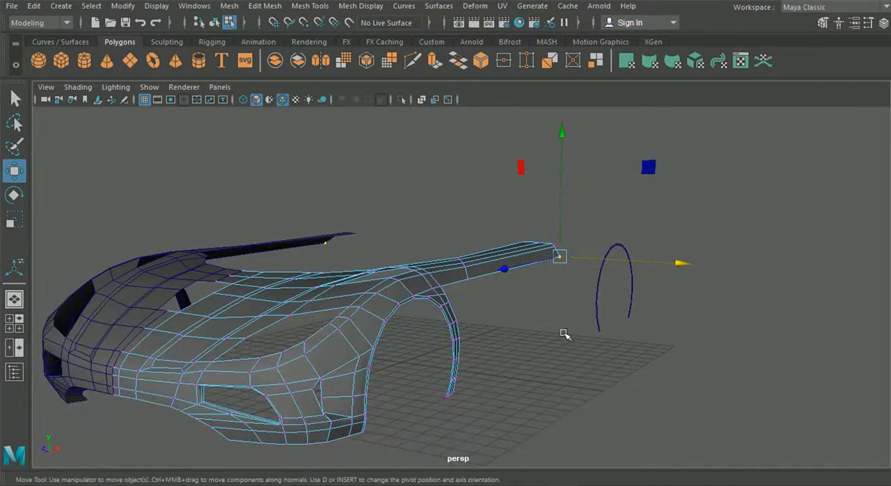
pyautogui.keyDown('alt'); pyautogui.moveTo(492, 354); pyautogui.dragTo(506, 290); pyautogui.keyUp('alt')
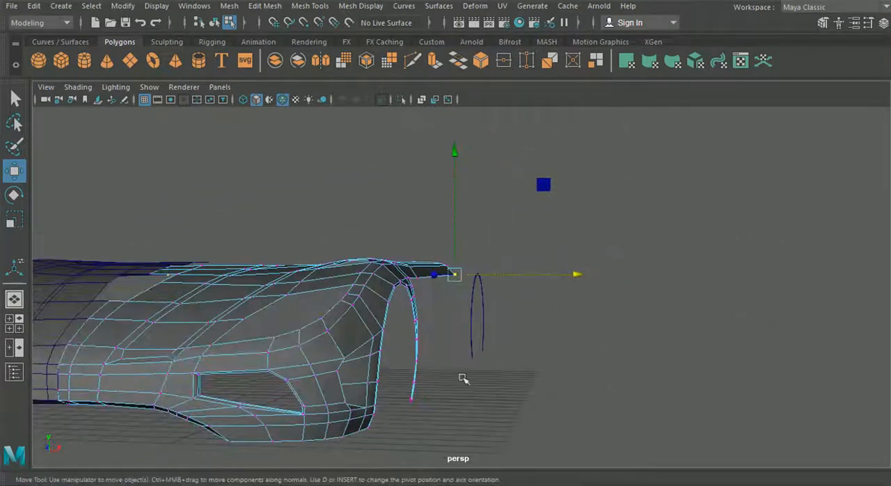
pyautogui.keyDown('alt'); pyautogui.moveTo(453, 328); pyautogui.dragTo(410, 340); pyautogui.keyUp('alt')
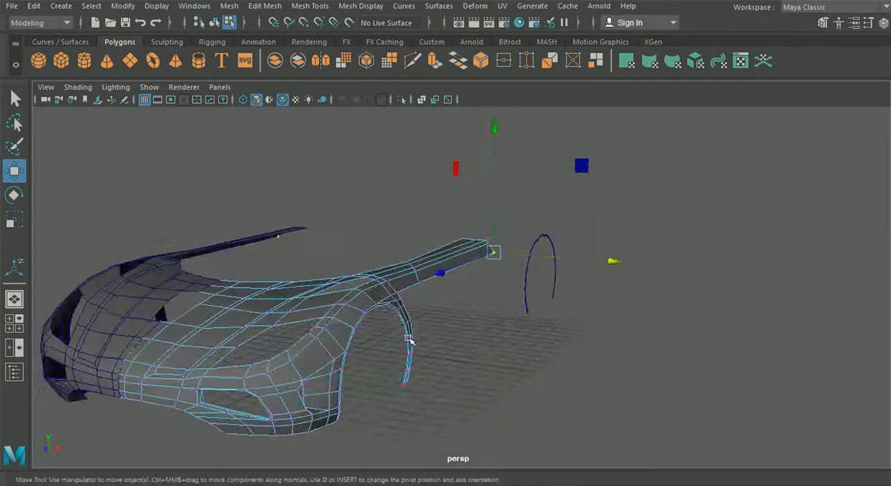
pyautogui.keyDown('alt'); pyautogui.moveTo(313, 295); pyautogui.dragTo(435, 332); pyautogui.keyUp('alt')
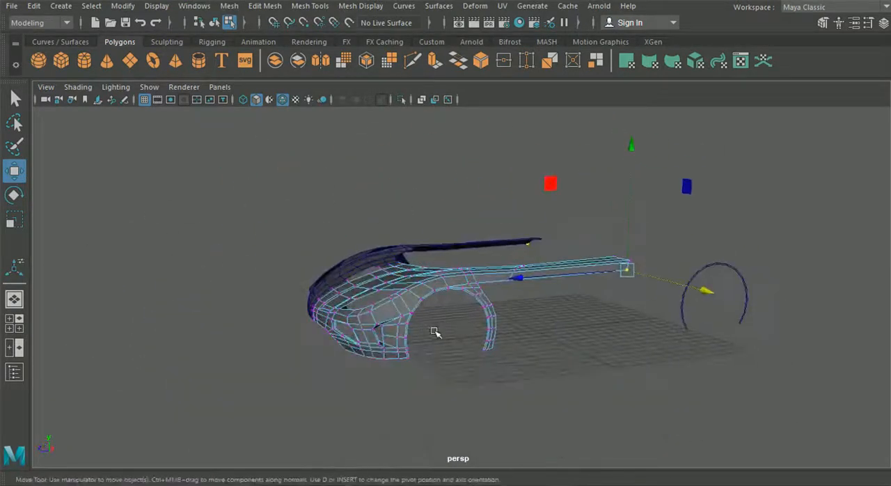
pyautogui.keyDown('alt'); pyautogui.moveTo(530, 321); pyautogui.dragTo(423, 275); pyautogui.keyUp('alt')
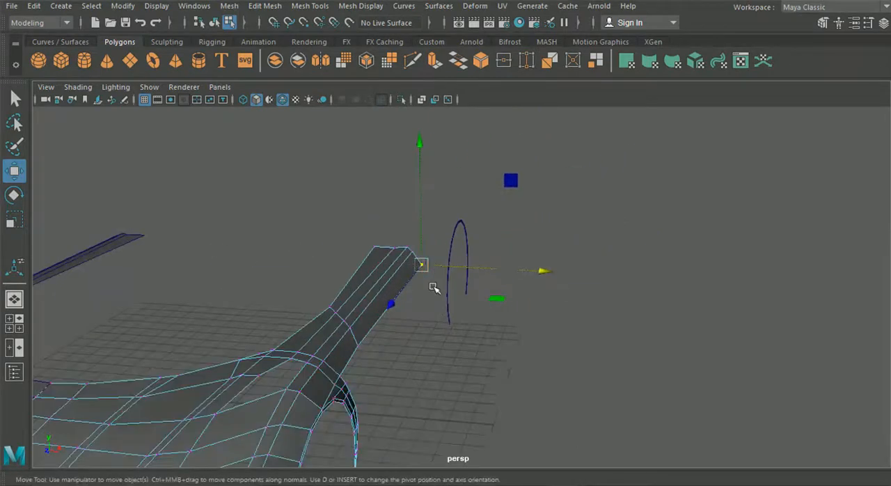
pyautogui.press('space')
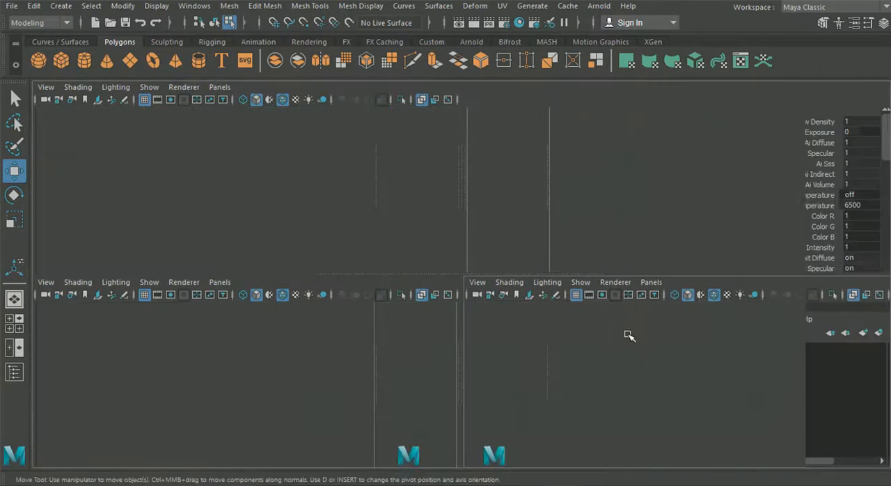
# Move the strip's middle rear vertex onto the rear door seam in the side view and adjust its height to the seam curve.
pyautogui.press('space')
pyautogui.scroll(1, 648, 291)
pyautogui.keyDown('alt'); pyautogui.moveTo(697, 283); pyautogui.dragTo(453, 318, button='middle'); pyautogui.keyUp('alt')
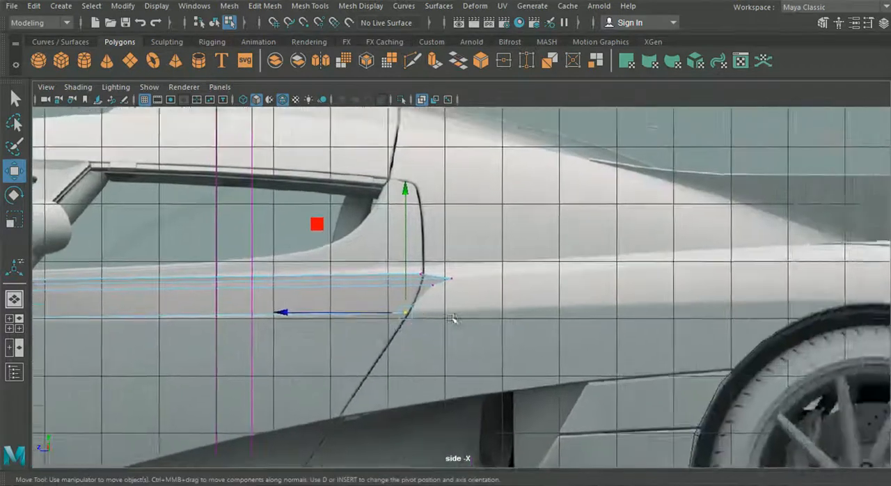
pyautogui.scroll(6, 424, 307)
pyautogui.scroll(1, 415, 304)
pyautogui.click(399, 284)
pyautogui.keyDown('alt'); pyautogui.moveTo(244, 299); pyautogui.dragTo(68, 287, button='middle'); pyautogui.keyUp('alt')
pyautogui.moveTo(420, 252); pyautogui.dragTo(400, 237)
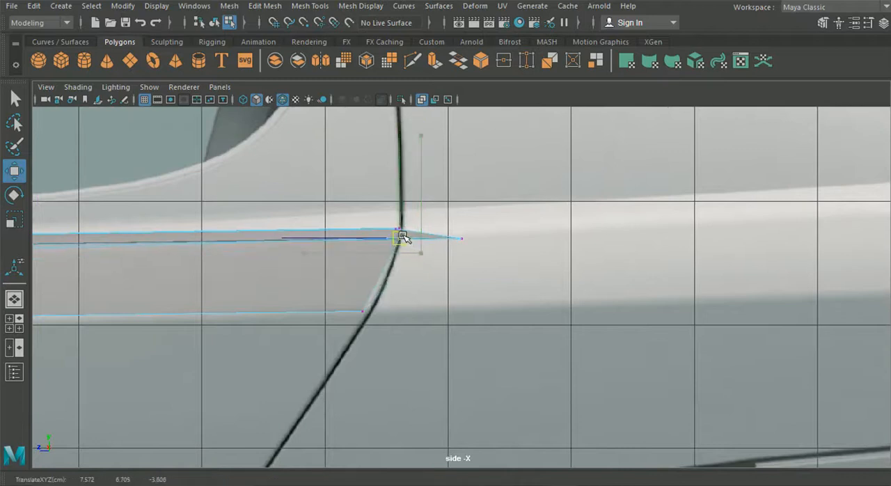
pyautogui.moveTo(417, 229); pyautogui.dragTo(418, 231)
pyautogui.moveTo(397, 183); pyautogui.dragTo(397, 167)
# Move the strip vertex that overshoots the rear door seam forward onto the seam line in the side view.
pyautogui.moveTo(445, 223); pyautogui.dragTo(467, 245)
pyautogui.moveTo(462, 239); pyautogui.dragTo(404, 232)
pyautogui.scroll(-4, 278, 312)
pyautogui.keyDown('alt'); pyautogui.moveTo(243, 330); pyautogui.dragTo(557, 320, button='middle'); pyautogui.keyUp('alt')
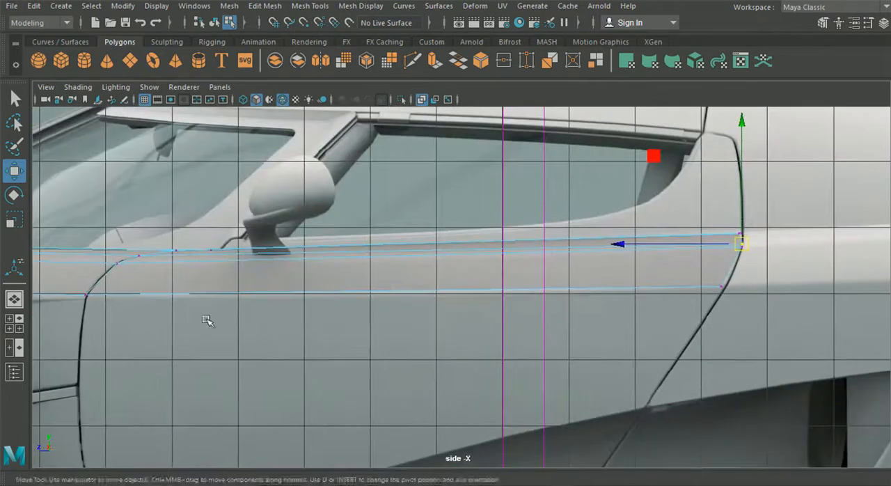
# Move the second rear vertex from the strip's inner side slightly backward onto the door seam line in the top view.
pyautogui.click(13, 325)
pyautogui.press('space')
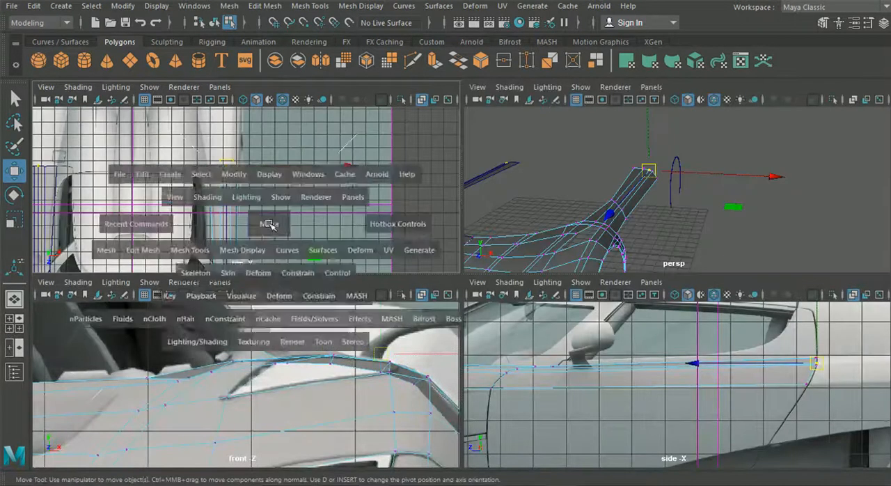
pyautogui.scroll(4, 289, 244)
pyautogui.keyDown('alt'); pyautogui.moveTo(278, 236); pyautogui.dragTo(362, 298, button='middle'); pyautogui.keyUp('alt')
pyautogui.scroll(4, 342, 258)
pyautogui.scroll(1, 328, 230)
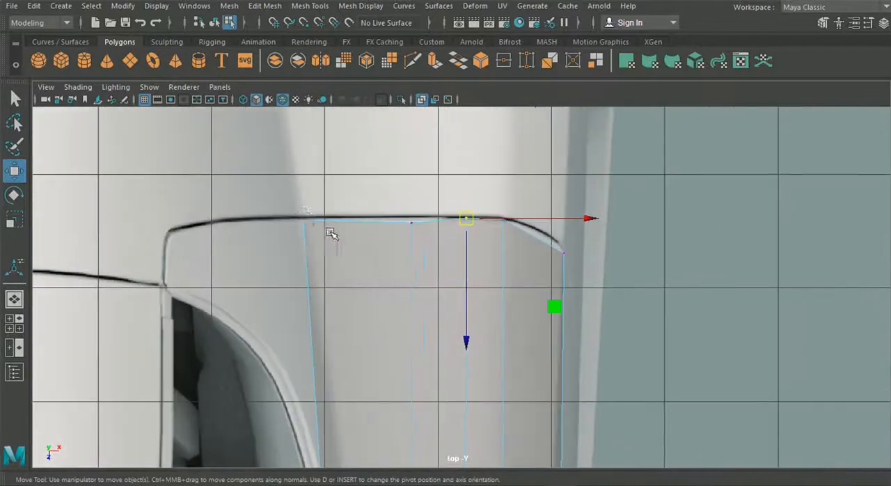
pyautogui.click(419, 217)
pyautogui.moveTo(416, 283); pyautogui.dragTo(412, 282)
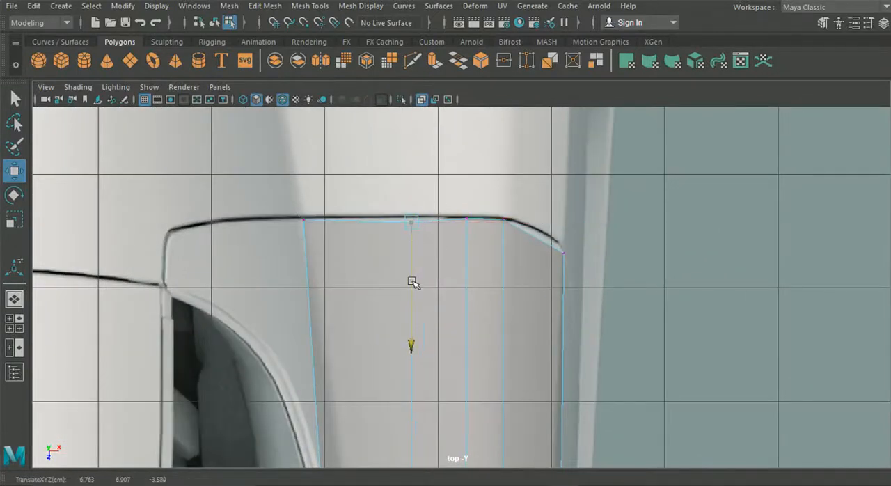
pyautogui.moveTo(452, 197); pyautogui.dragTo(487, 232)
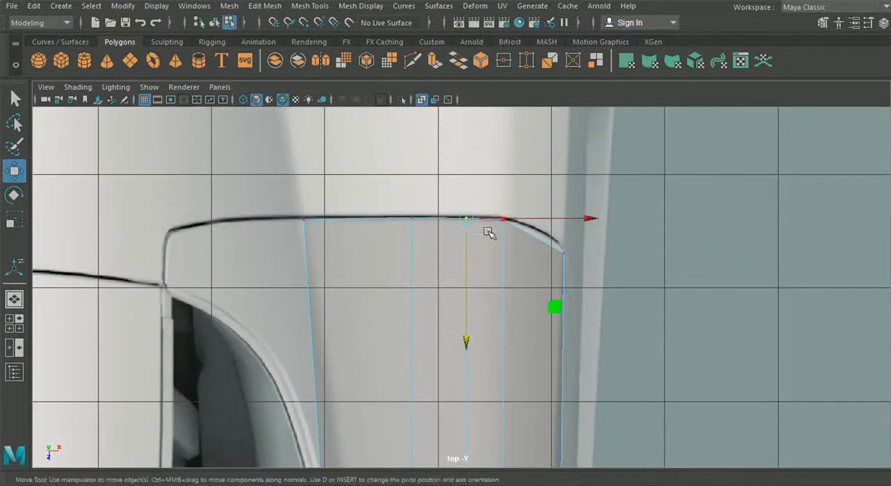
# Shift the rear vertex at the seam's bend slightly outward and the outermost one slightly backward onto the seam in the top view.
pyautogui.moveTo(485, 199); pyautogui.dragTo(625, 218)
pyautogui.moveTo(509, 340)
pyautogui.mouseDown()
pyautogui.moveTo(512, 362)
pyautogui.moveTo(519, 349)
pyautogui.mouseUp()
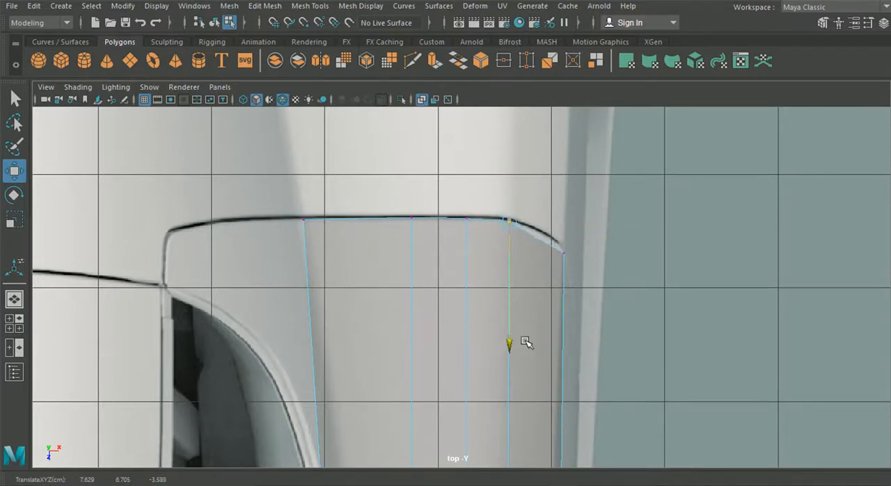
pyautogui.moveTo(546, 235); pyautogui.dragTo(581, 289)
pyautogui.moveTo(561, 348); pyautogui.dragTo(564, 345)
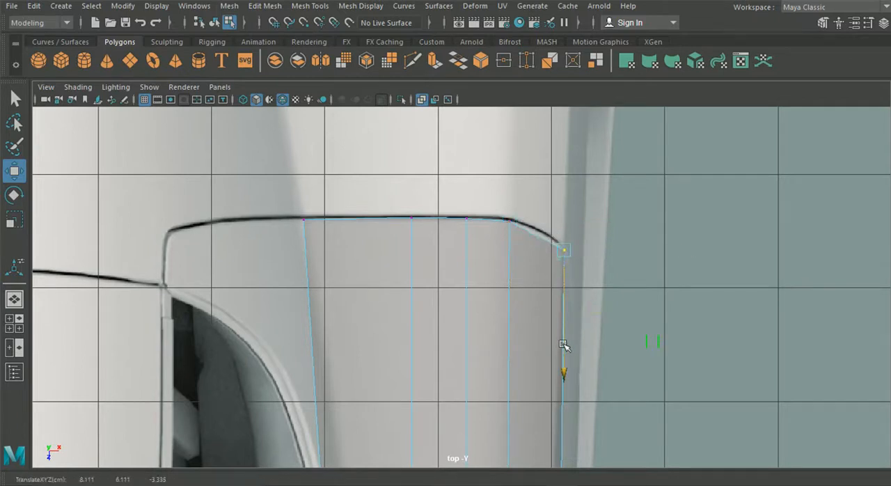
# Fine-tune the middle and lowest rear vertices of the strip along the curved rear door seam in the side view.
pyautogui.click(14, 324)
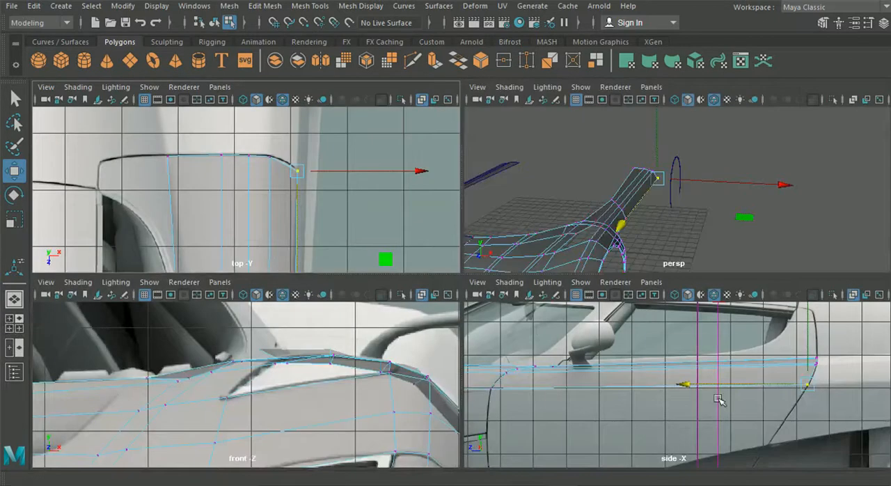
pyautogui.press('space')
pyautogui.keyDown('alt'); pyautogui.moveTo(620, 279); pyautogui.dragTo(313, 229, button='middle'); pyautogui.keyUp('alt')
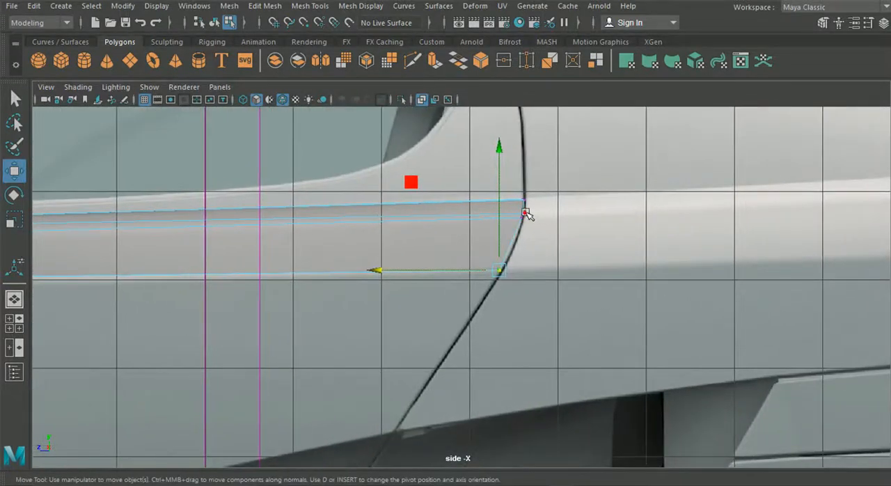
pyautogui.click(526, 212)
pyautogui.moveTo(523, 171); pyautogui.dragTo(522, 170)
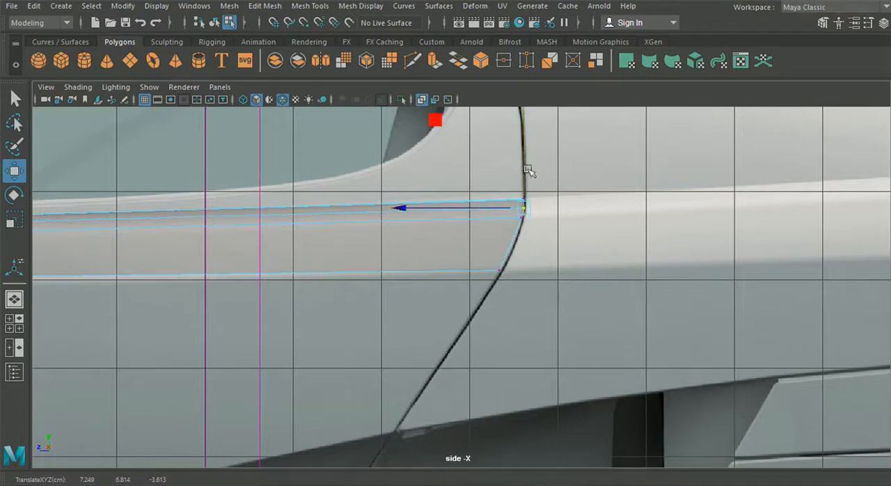
pyautogui.scroll(5, 529, 170)
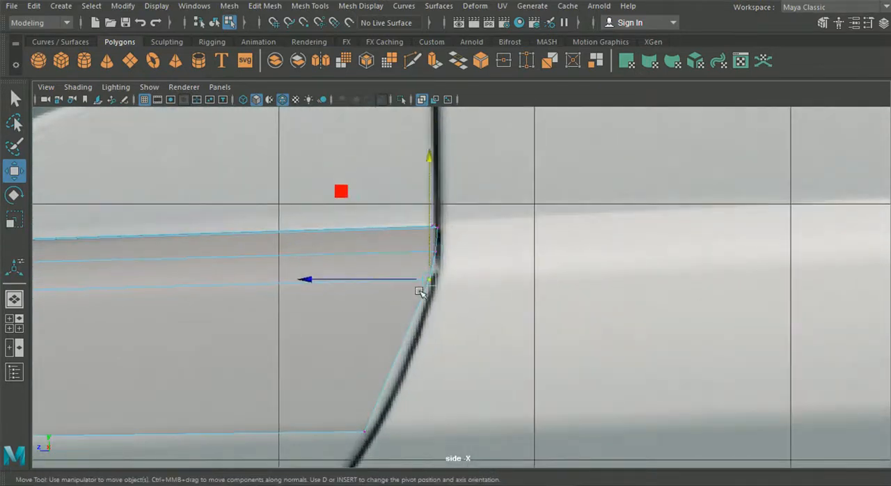
pyautogui.moveTo(340, 282); pyautogui.dragTo(343, 281)
pyautogui.keyDown('alt'); pyautogui.moveTo(325, 409); pyautogui.dragTo(356, 314, button='middle'); pyautogui.keyUp('alt')
pyautogui.click(401, 338)
pyautogui.scroll(-9, 328, 354)
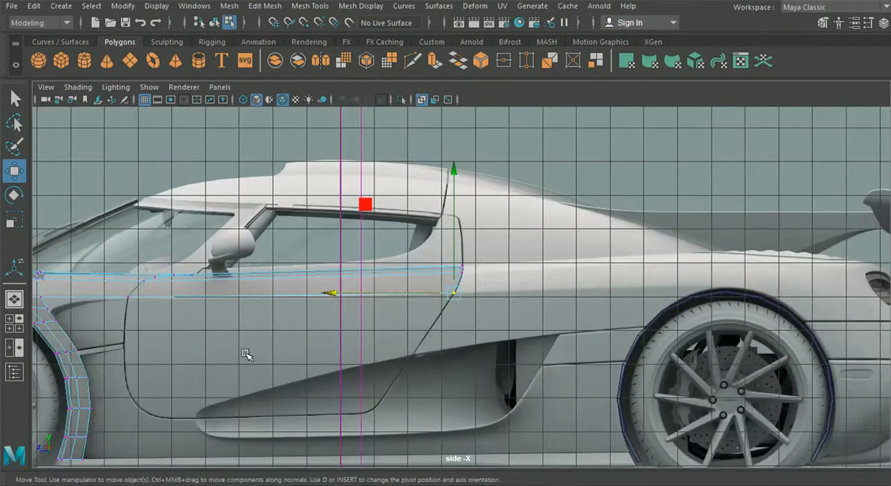
# Extrude the strip's rear edges backward to above the rear wheel's centre and raise them slightly in the side view.
pyautogui.click(15, 323)
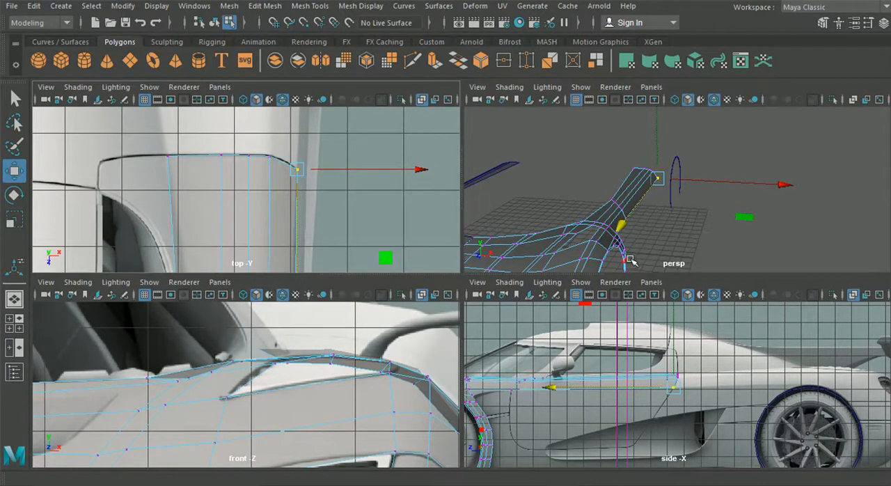
pyautogui.press('space')
pyautogui.moveTo(441, 104); pyautogui.dragTo(426, 57, button='right')
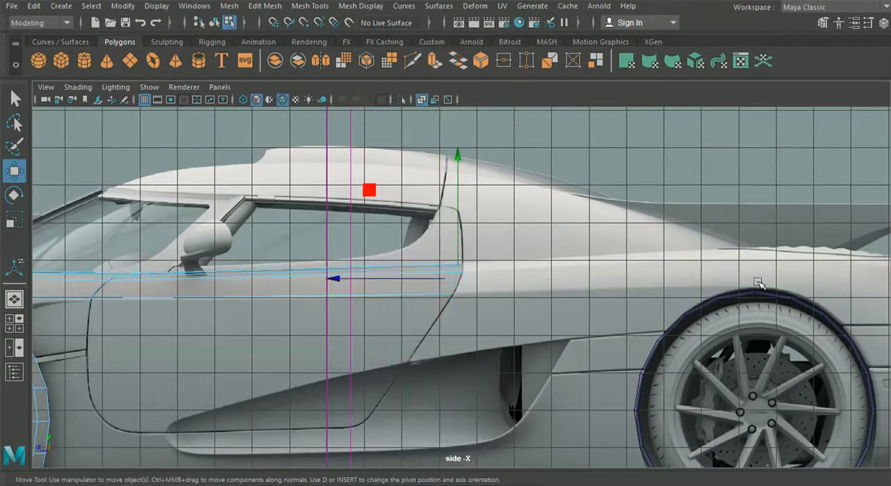
pyautogui.hotkey('ctrl', 'e')
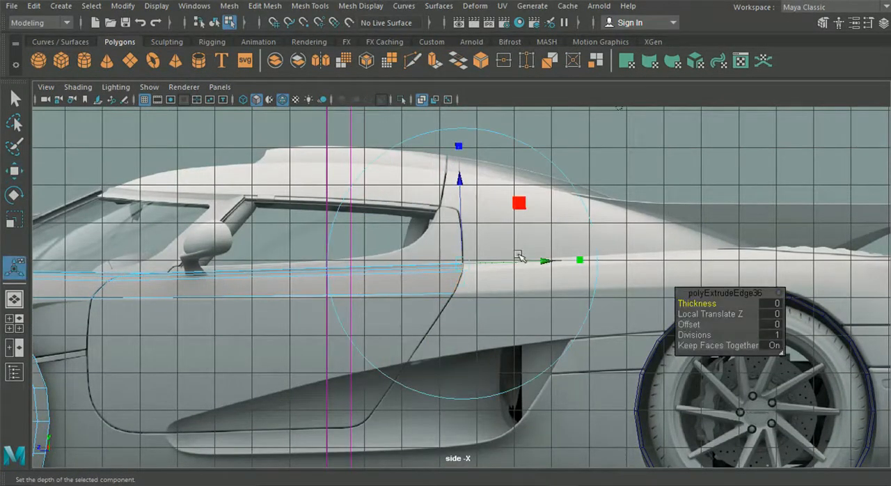
pyautogui.keyDown('alt'); pyautogui.moveTo(557, 186); pyautogui.dragTo(411, 192, button='middle'); pyautogui.keyUp('alt')
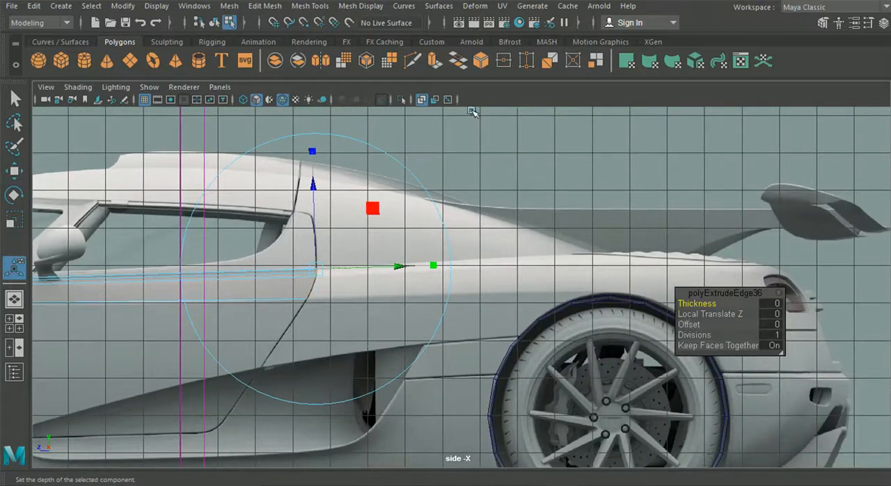
pyautogui.moveTo(230, 280); pyautogui.dragTo(543, 276)
pyautogui.moveTo(606, 240); pyautogui.dragTo(606, 234)
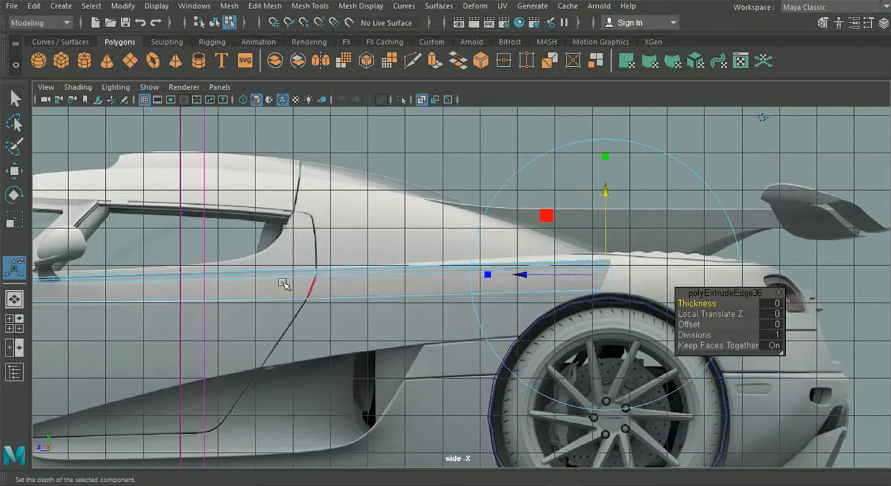
# Move the outermost rear vertex of the new section outward to the car body's side edge in the top view.
pyautogui.click(16, 320)
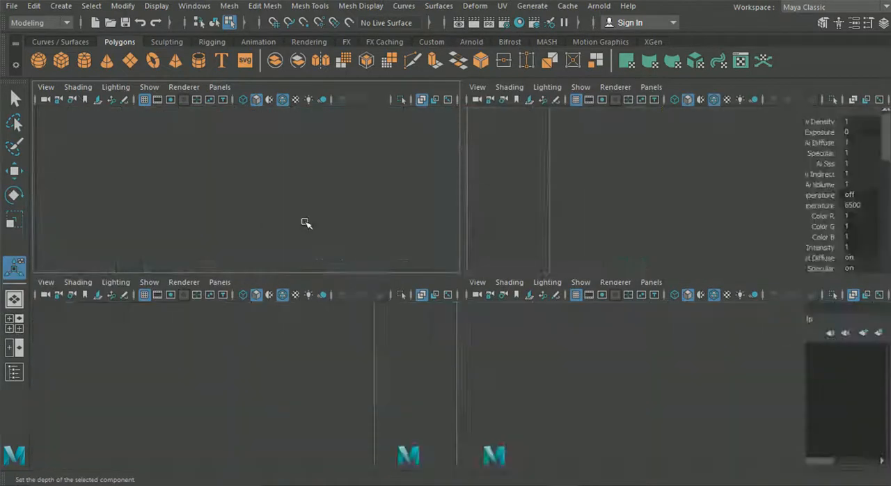
pyautogui.press('space')
pyautogui.keyDown('alt'); pyautogui.moveTo(371, 282); pyautogui.dragTo(346, 410, button='middle'); pyautogui.keyUp('alt')
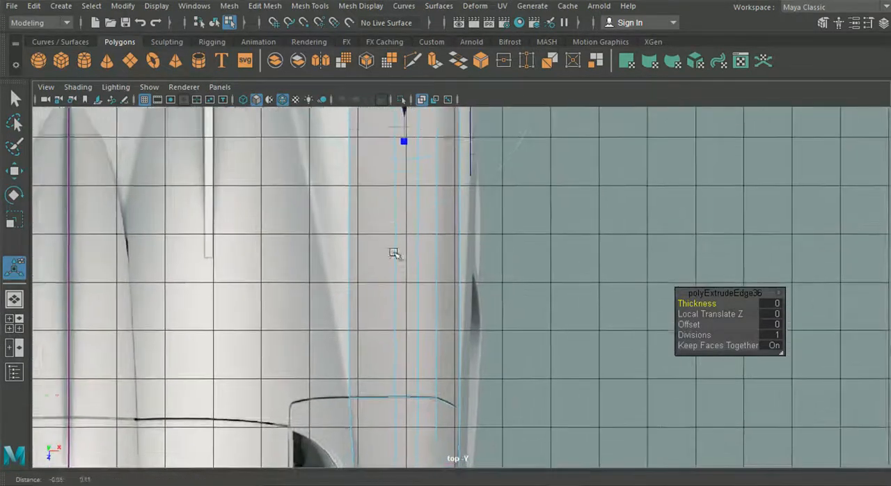
pyautogui.keyDown('alt'); pyautogui.moveTo(392, 236); pyautogui.dragTo(390, 259, button='middle'); pyautogui.keyUp('alt')
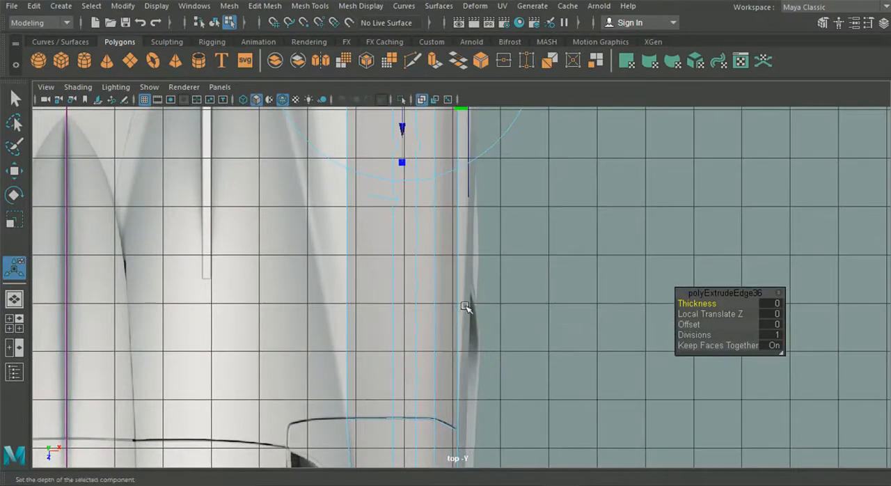
pyautogui.keyDown('alt'); pyautogui.moveTo(467, 248); pyautogui.dragTo(465, 366, button='middle'); pyautogui.keyUp('alt')
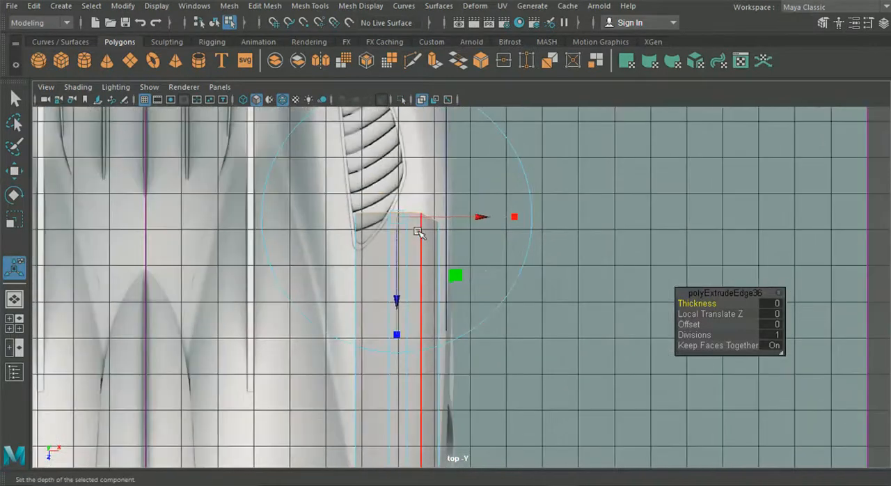
pyautogui.moveTo(416, 208); pyautogui.dragTo(356, 95, button='right')
pyautogui.scroll(3, 510, 183)
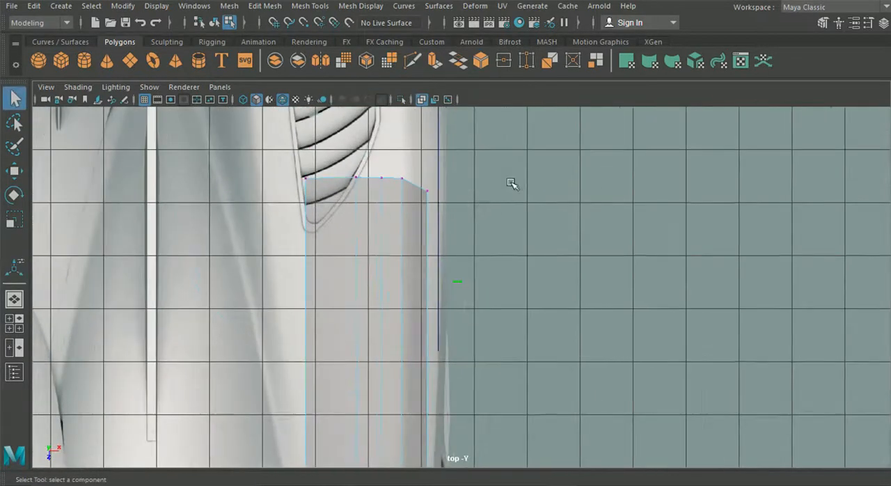
pyautogui.click(20, 169)
pyautogui.moveTo(547, 191); pyautogui.dragTo(555, 192)
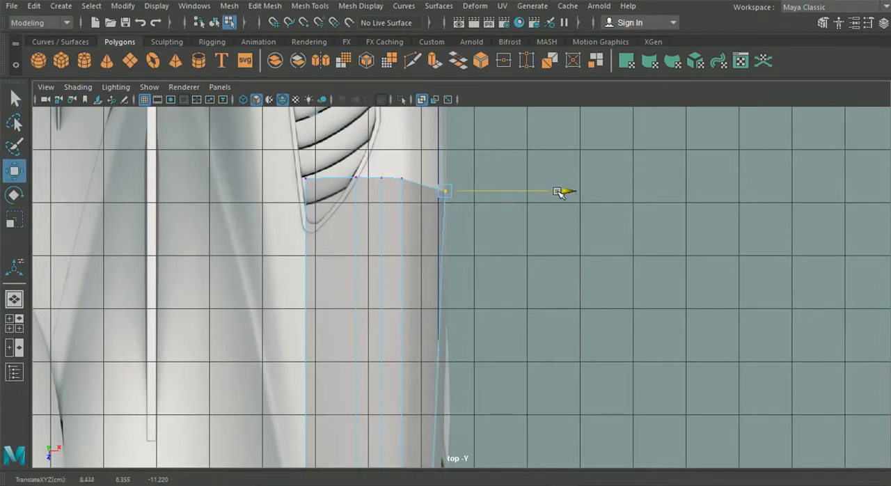
pyautogui.keyDown('alt'); pyautogui.moveTo(564, 193); pyautogui.dragTo(550, 279, button='middle'); pyautogui.keyUp('alt')
pyautogui.moveTo(558, 132)
pyautogui.mouseDown()
pyautogui.moveTo(525, 127)
pyautogui.moveTo(561, 134)
pyautogui.mouseUp()
pyautogui.keyDown('alt'); pyautogui.moveTo(500, 251); pyautogui.dragTo(467, 219, button='middle'); pyautogui.keyUp('alt')
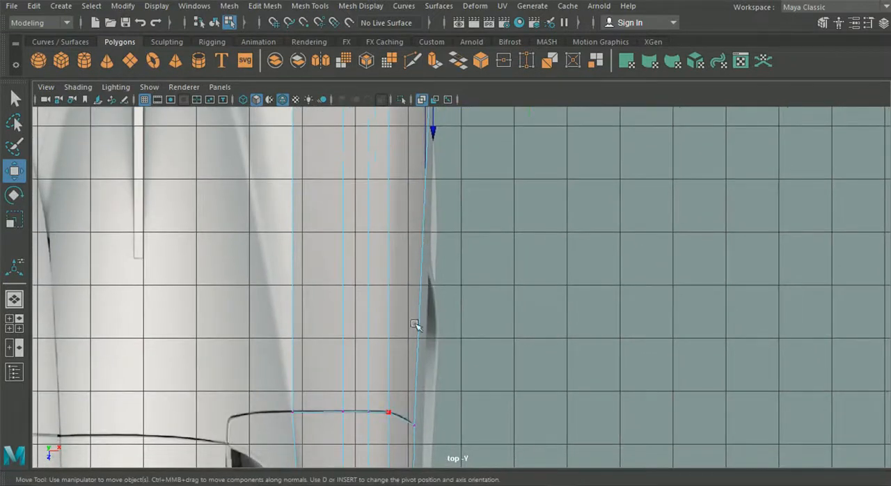
pyautogui.keyDown('alt'); pyautogui.moveTo(443, 282); pyautogui.dragTo(428, 424, button='middle'); pyautogui.keyUp('alt')
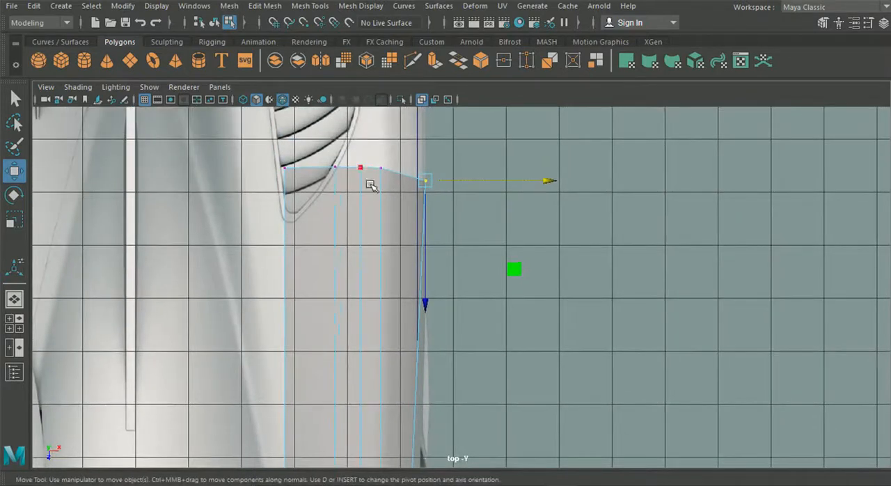
# Shift the two rear vertices nearest the outer corner slightly outward in the top view to even out the edge spacing.
pyautogui.moveTo(395, 183); pyautogui.dragTo(394, 183)
pyautogui.moveTo(504, 167); pyautogui.dragTo(507, 169)
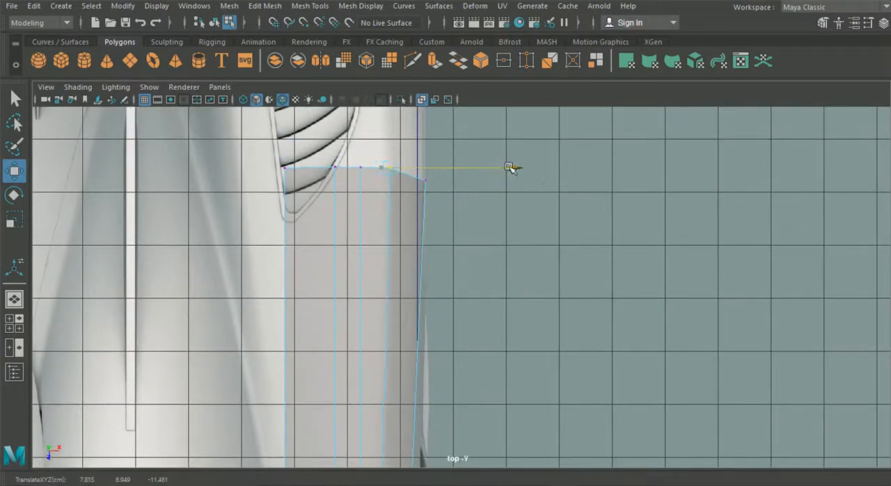
pyautogui.keyDown('alt'); pyautogui.moveTo(379, 171); pyautogui.dragTo(369, 231, button='middle'); pyautogui.keyUp('alt')
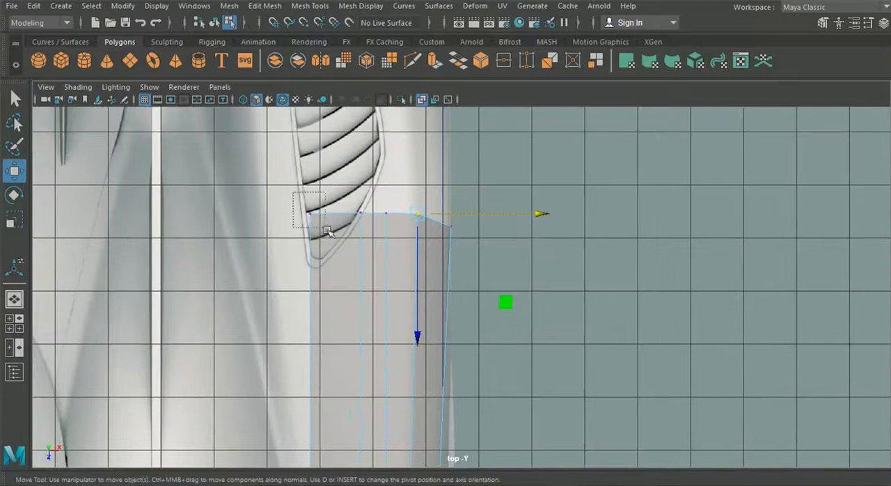
pyautogui.moveTo(327, 231); pyautogui.dragTo(328, 231)
pyautogui.moveTo(421, 213); pyautogui.dragTo(411, 229)
pyautogui.moveTo(474, 215); pyautogui.dragTo(481, 215)
pyautogui.scroll(-3, 335, 184)
# Raise the upper rear vertices of the new section to follow the rear fender's top contour in the side view.
pyautogui.click(14, 322)
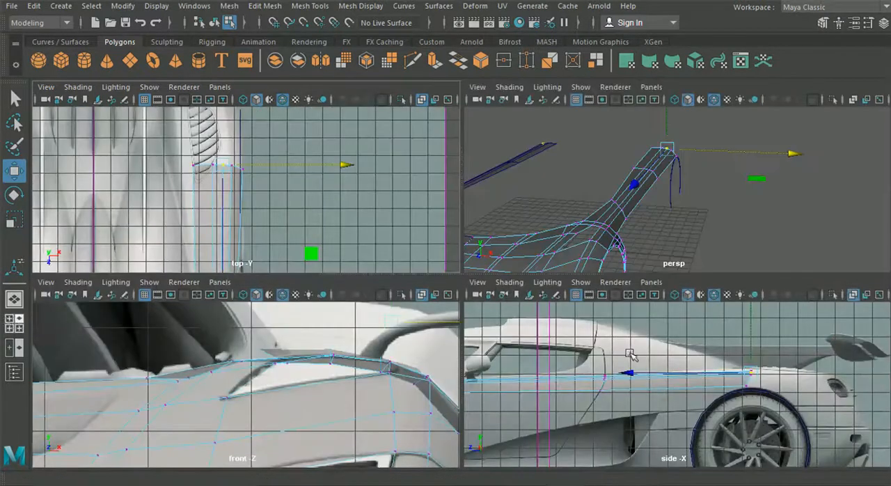
pyautogui.press('space')
pyautogui.scroll(5, 488, 308)
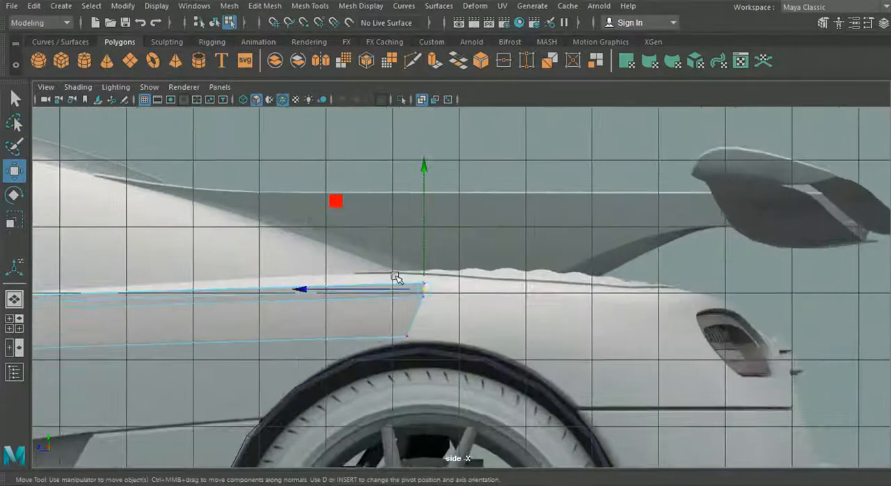
pyautogui.moveTo(446, 286)
pyautogui.mouseDown()
pyautogui.moveTo(418, 248)
pyautogui.moveTo(432, 230)
pyautogui.moveTo(419, 243)
pyautogui.mouseUp()
pyautogui.scroll(1, 435, 289)
pyautogui.click(420, 284)
pyautogui.moveTo(448, 313); pyautogui.dragTo(405, 296)
pyautogui.moveTo(420, 258); pyautogui.dragTo(420, 255)
pyautogui.scroll(-2, 370, 292)
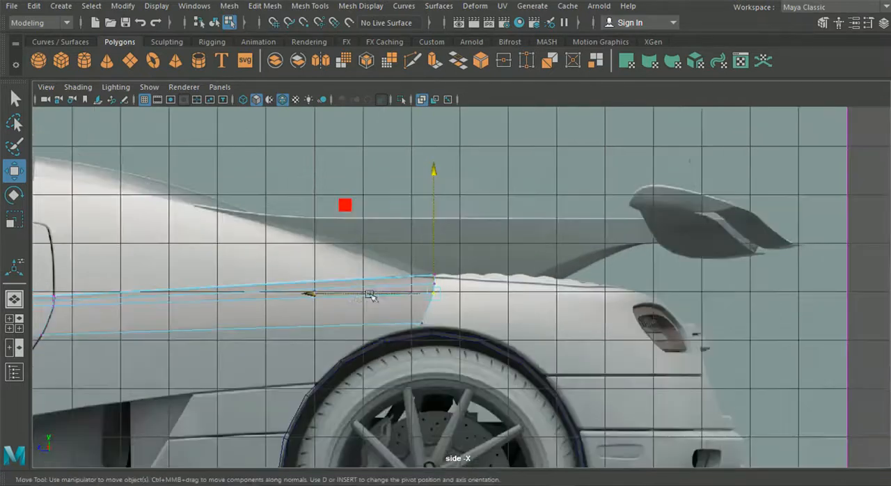
# Raise the middle rear vertex slightly and adjust the height of the two innermost ones in the side view.
pyautogui.keyDown('alt'); pyautogui.moveTo(255, 314); pyautogui.dragTo(394, 313, button='middle'); pyautogui.keyUp('alt')
pyautogui.scroll(2, 414, 291)
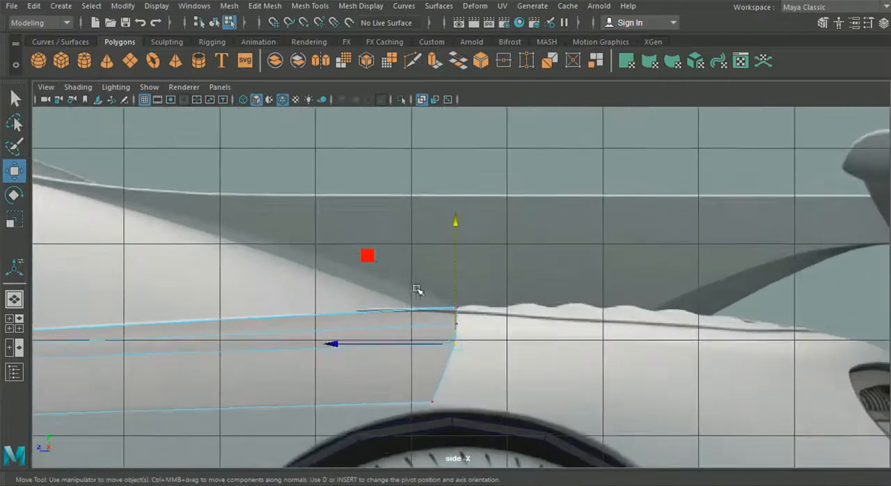
pyautogui.moveTo(457, 292); pyautogui.dragTo(456, 293)
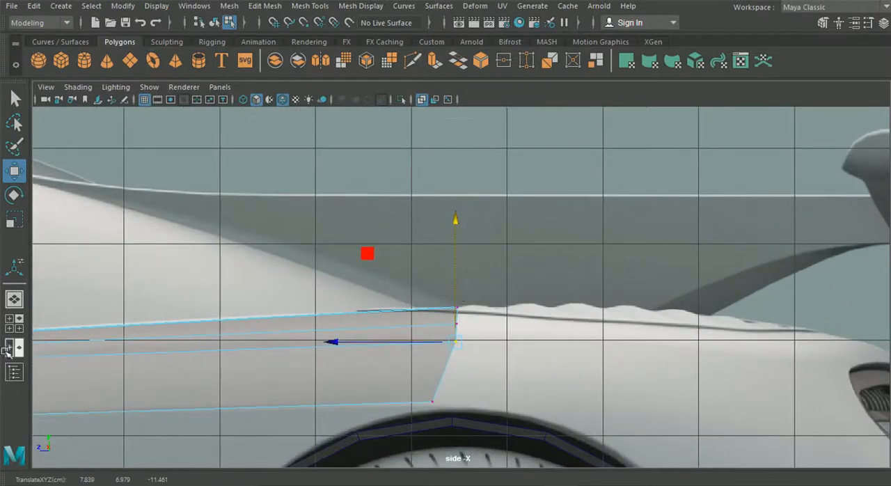
pyautogui.moveTo(458, 279); pyautogui.dragTo(458, 279)
pyautogui.press('space')
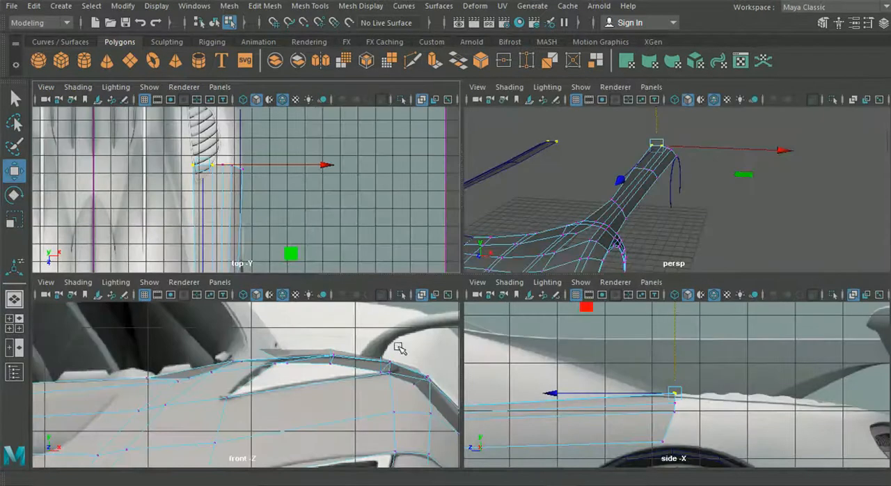
pyautogui.press('space')
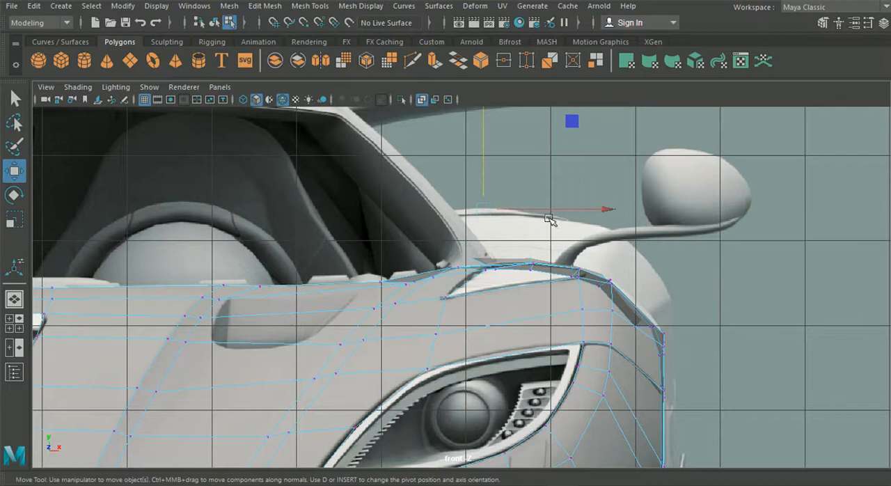
# Clear the vertex selection and inspect the extended side strip from different angles in the perspective view.
pyautogui.click(23, 297)
pyautogui.press('f')
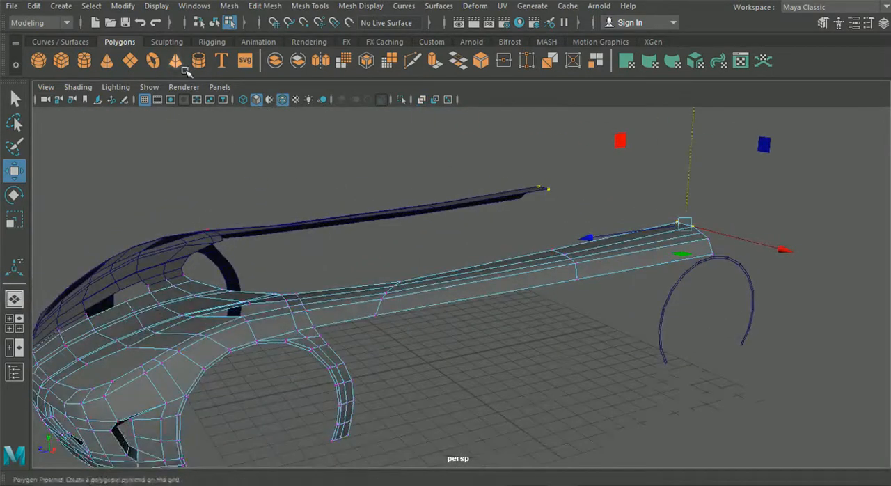
pyautogui.click(213, 23)
pyautogui.click(444, 346)
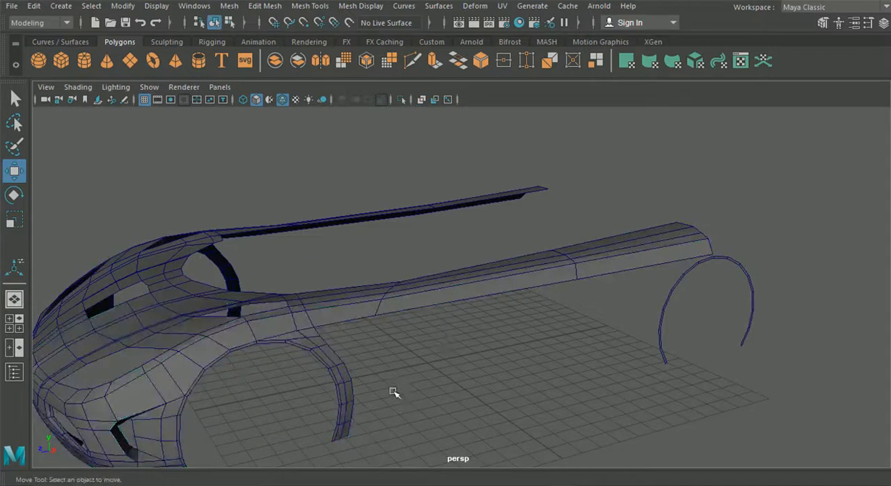
pyautogui.scroll(-5, 404, 385)
pyautogui.keyDown('alt'); pyautogui.moveTo(414, 378); pyautogui.dragTo(69, 341); pyautogui.keyUp('alt')
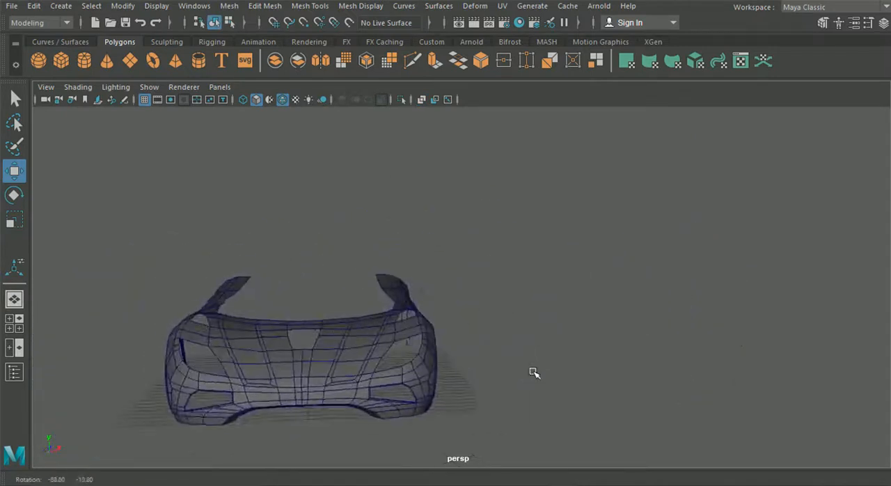
# Shift the strip's middle vertex on the rear door seam slightly inward in the top view.
pyautogui.press('space')
pyautogui.press('space')
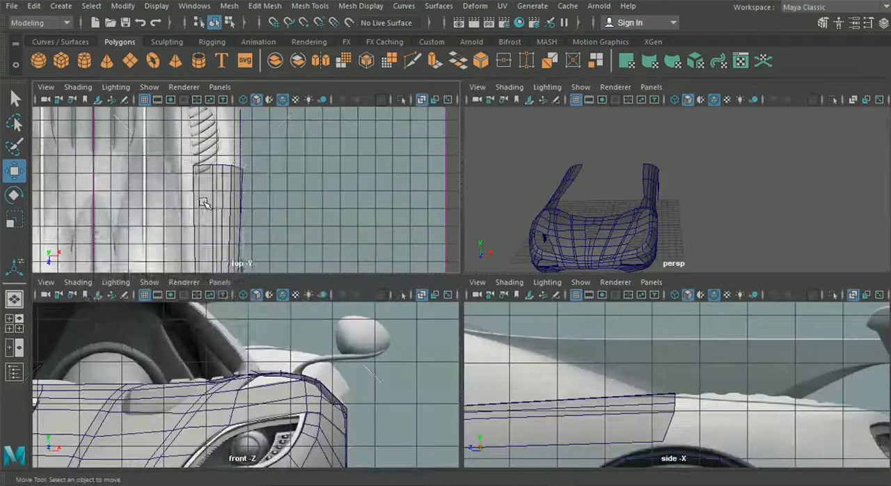
pyautogui.moveTo(378, 272); pyautogui.dragTo(338, 138, button='right')
pyautogui.moveTo(374, 257); pyautogui.dragTo(375, 258)
pyautogui.keyDown('alt'); pyautogui.moveTo(344, 299); pyautogui.dragTo(343, 259, button='middle'); pyautogui.keyUp('alt')
pyautogui.moveTo(468, 161)
pyautogui.mouseDown()
pyautogui.moveTo(405, 172)
pyautogui.moveTo(491, 159)
pyautogui.moveTo(460, 167)
pyautogui.mouseUp()
pyautogui.keyDown('alt'); pyautogui.moveTo(457, 352); pyautogui.dragTo(458, 275, button='middle'); pyautogui.keyUp('alt')
pyautogui.click(381, 335)
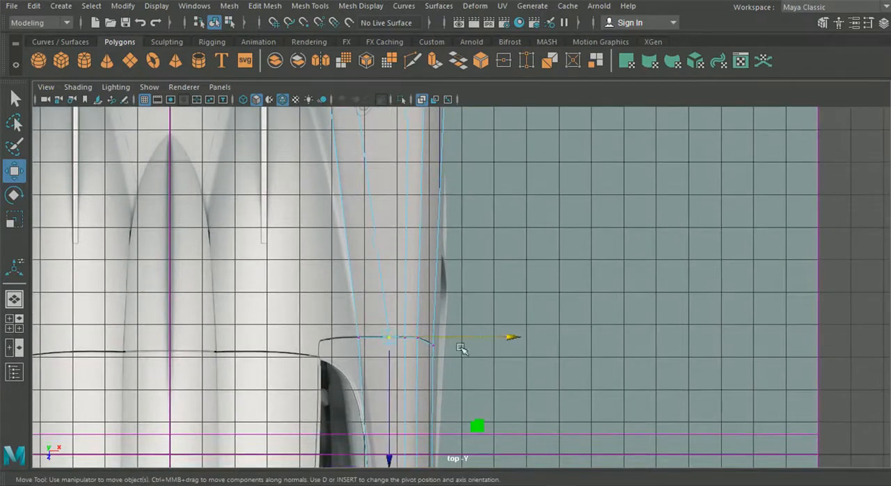
pyautogui.moveTo(501, 335); pyautogui.dragTo(491, 337)
# Shift the middle vertex on the strip's rear edge inward in the top view to even out the edge spacing.
pyautogui.keyDown('alt'); pyautogui.moveTo(434, 252); pyautogui.dragTo(442, 331, button='middle'); pyautogui.keyUp('alt')
pyautogui.moveTo(427, 170); pyautogui.dragTo(429, 170)
pyautogui.click(515, 155)
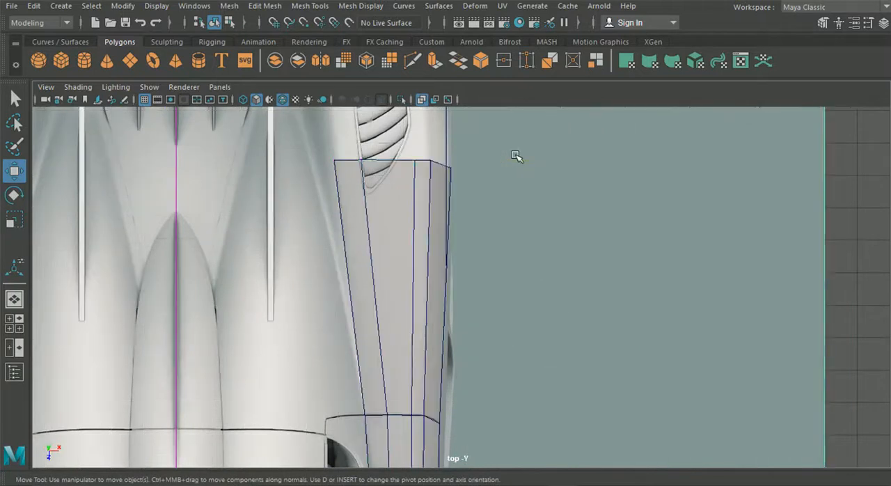
pyautogui.hotkey('ctrl', 'z')
pyautogui.moveTo(539, 158); pyautogui.dragTo(516, 162)
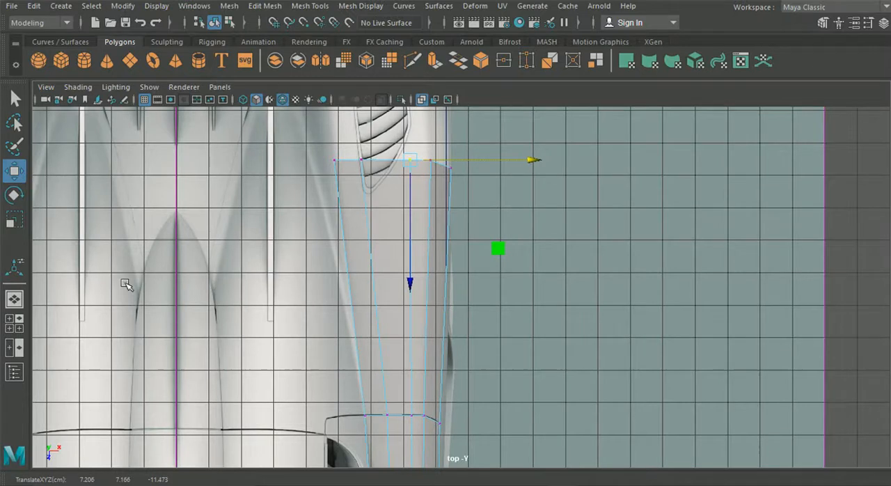
# Examine the reshaped strip in the perspective view and its course along the door in the side view.
pyautogui.click(14, 299)
pyautogui.keyDown('alt'); pyautogui.moveTo(348, 312); pyautogui.dragTo(300, 320); pyautogui.keyUp('alt')
pyautogui.press('space')
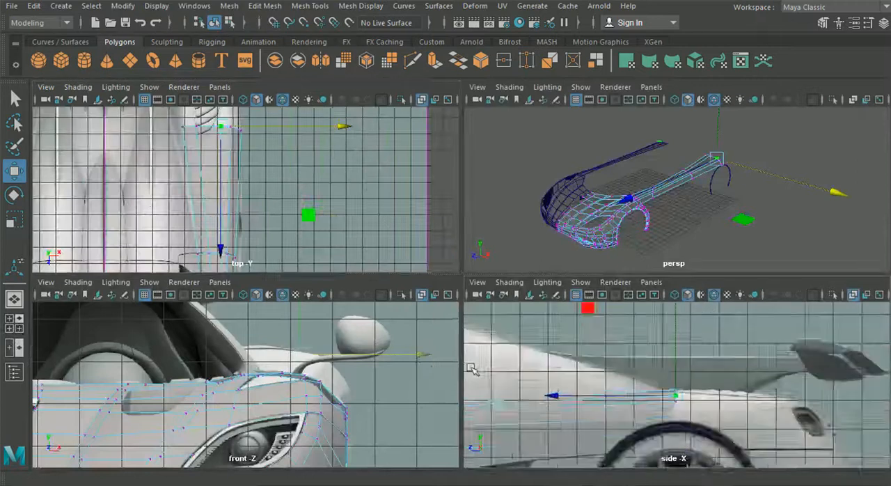
pyautogui.press('space')
pyautogui.keyDown('alt'); pyautogui.moveTo(322, 340); pyautogui.dragTo(496, 306, button='middle'); pyautogui.keyUp('alt')
pyautogui.scroll(-1, 410, 291)
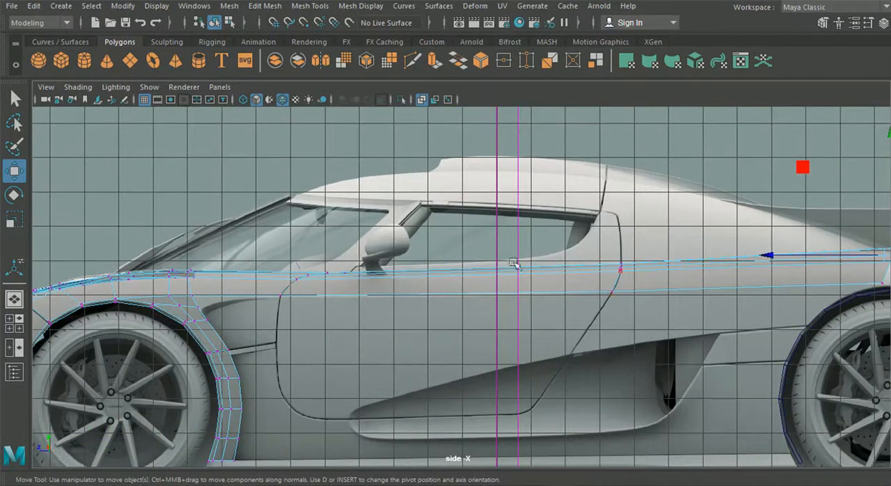
pyautogui.scroll(5, 451, 272)
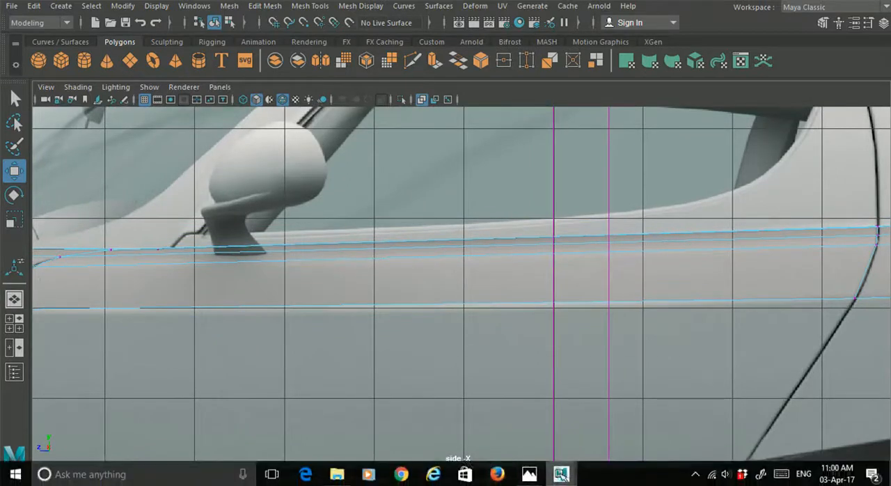
# Switch to the Photos app and study the car's side bodywork in the reference photos.
pyautogui.moveTo(561, 474)
pyautogui.click(530, 475)
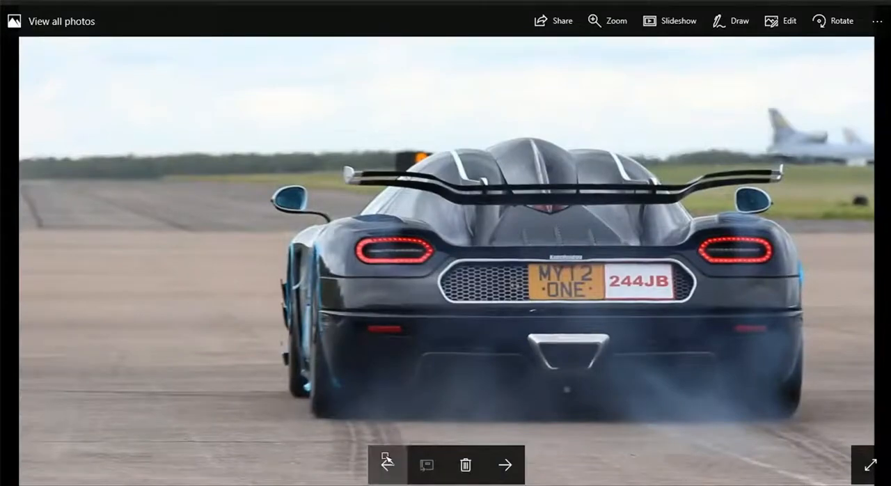
pyautogui.click(387, 462)
pyautogui.click(387, 462)
pyautogui.click(388, 463)
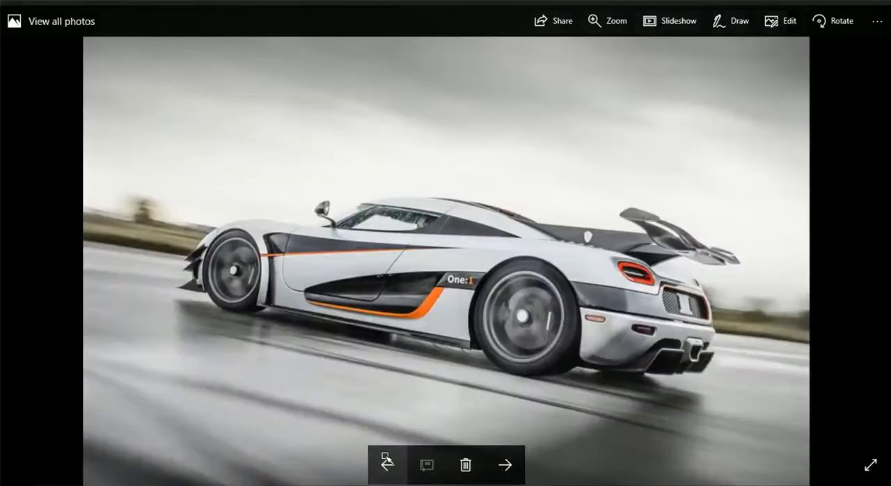
pyautogui.click(387, 463)
pyautogui.scroll(3, 438, 304)
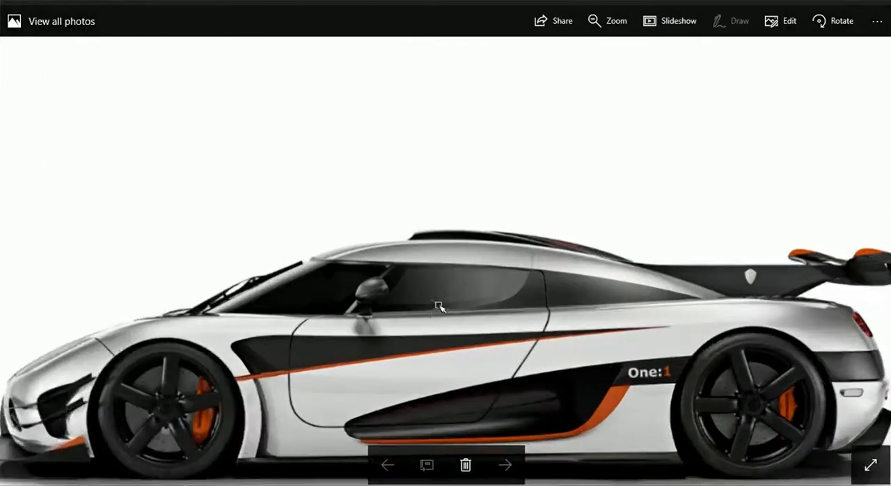
pyautogui.scroll(2, 416, 332)
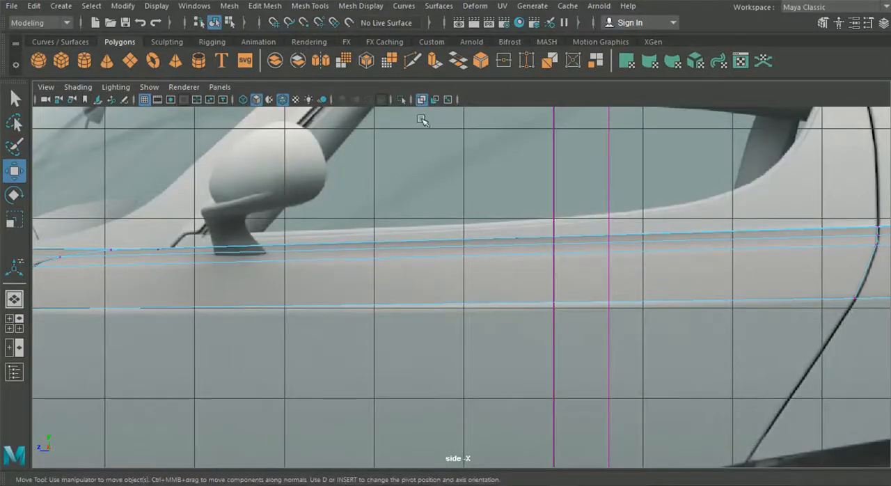
# Insert an edge loop across the side strip between the front wheel arch and the front door seam.
pyautogui.scroll(-4, 457, 201)
pyautogui.scroll(2, 442, 244)
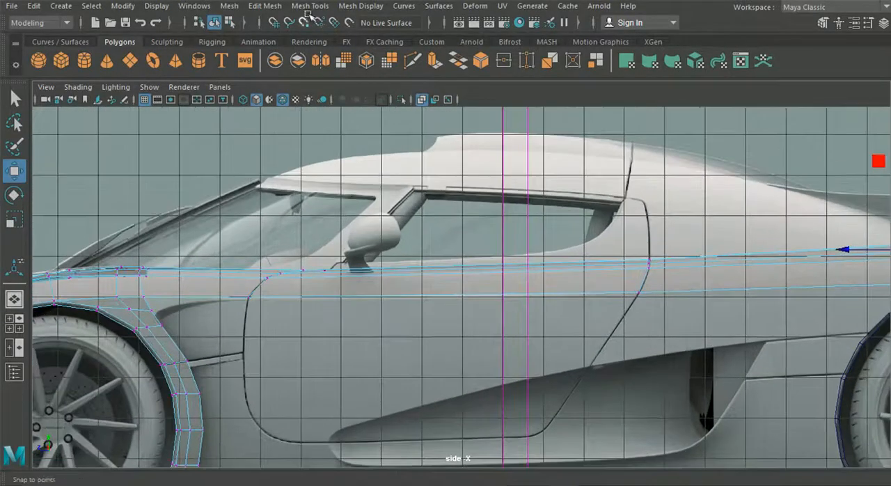
pyautogui.click(276, 6)
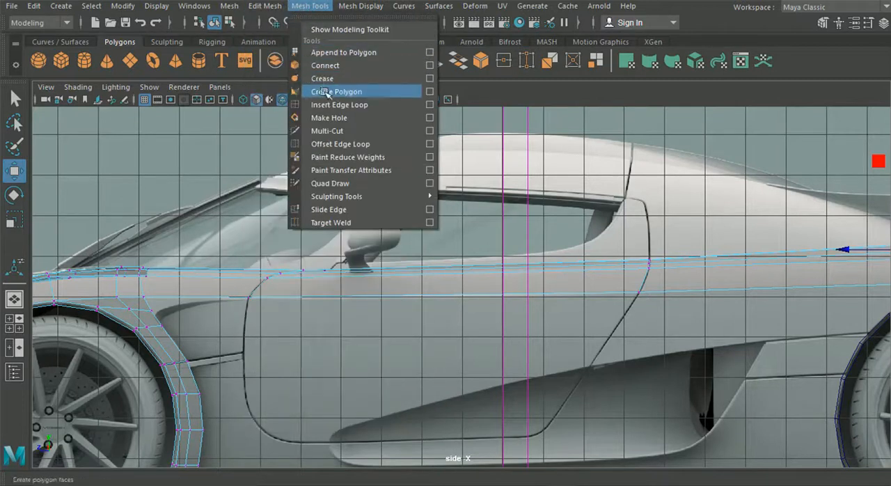
pyautogui.click(328, 104)
pyautogui.keyDown('alt'); pyautogui.moveTo(225, 252); pyautogui.dragTo(431, 275, button='middle'); pyautogui.keyUp('alt')
pyautogui.scroll(4, 407, 291)
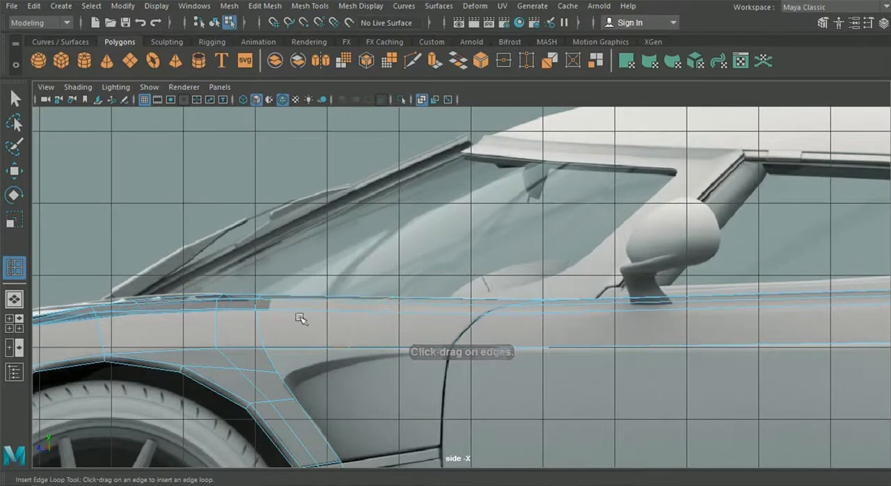
pyautogui.click(14, 171)
# Adjust the new front edge loop's height slightly in the side view and check it against the other views.
pyautogui.scroll(3, 339, 288)
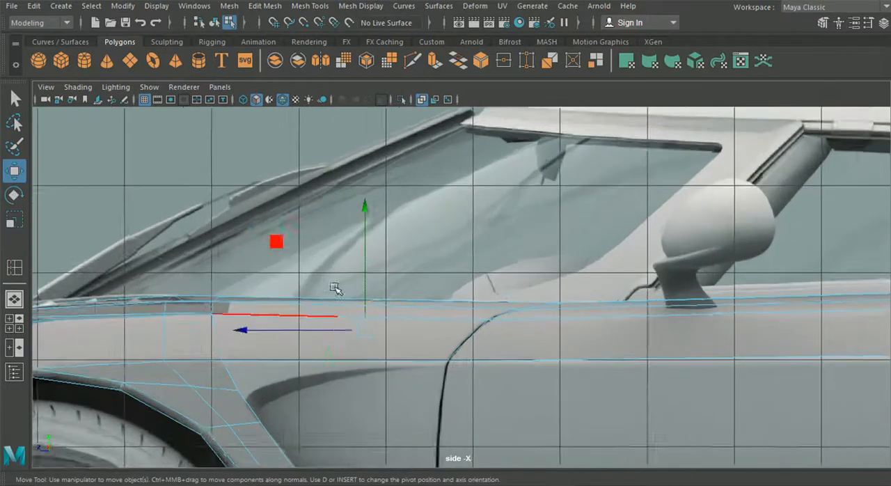
pyautogui.moveTo(347, 218); pyautogui.dragTo(350, 218)
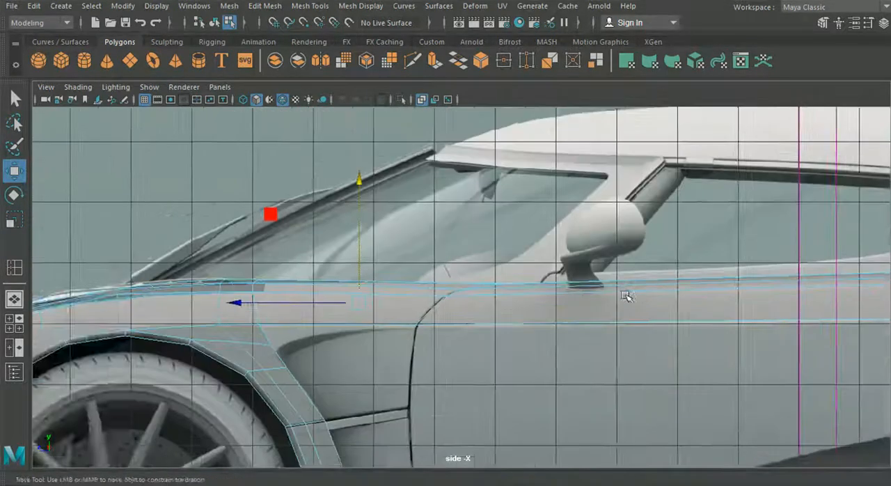
pyautogui.keyDown('alt'); pyautogui.moveTo(627, 296); pyautogui.dragTo(478, 278, button='middle'); pyautogui.keyUp('alt')
pyautogui.click(13, 298)
pyautogui.keyDown('alt'); pyautogui.moveTo(367, 313); pyautogui.dragTo(371, 311); pyautogui.keyUp('alt')
pyautogui.click(14, 323)
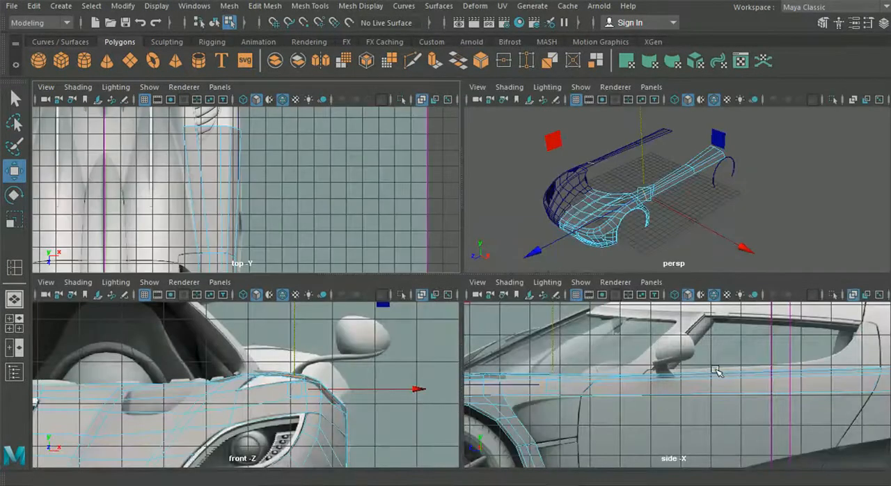
pyautogui.press('space')
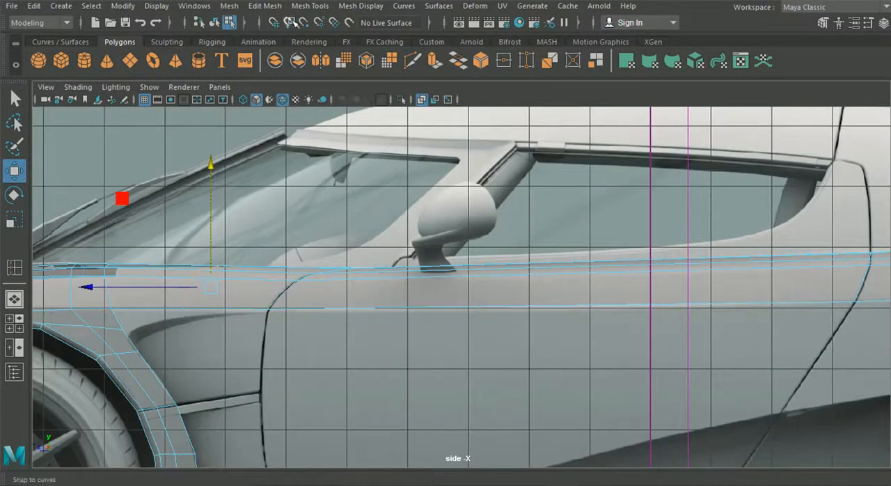
# Insert an edge loop across the side strip on the door, just behind the side mirror's base.
pyautogui.click(265, 5)
pyautogui.moveTo(315, 8)
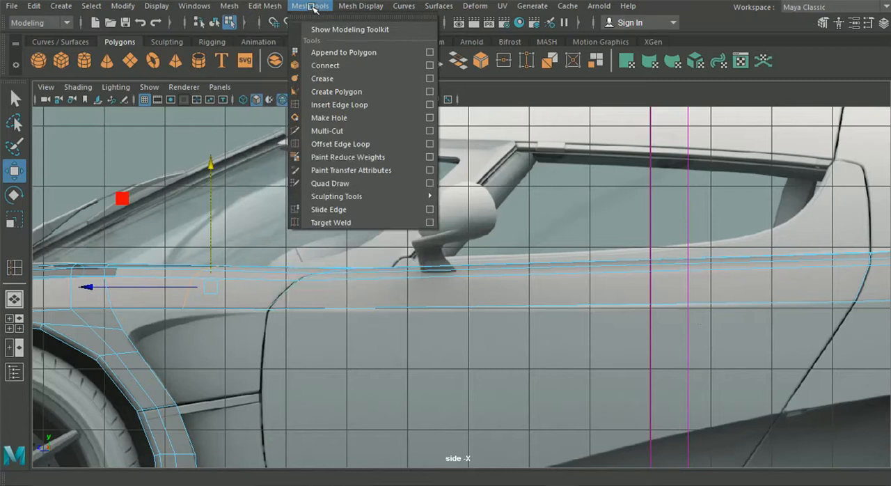
pyautogui.click(341, 105)
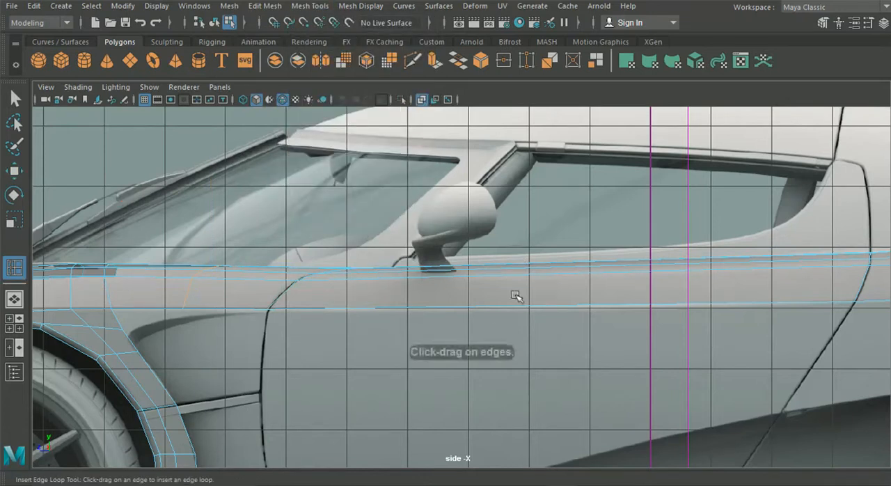
pyautogui.click(475, 307)
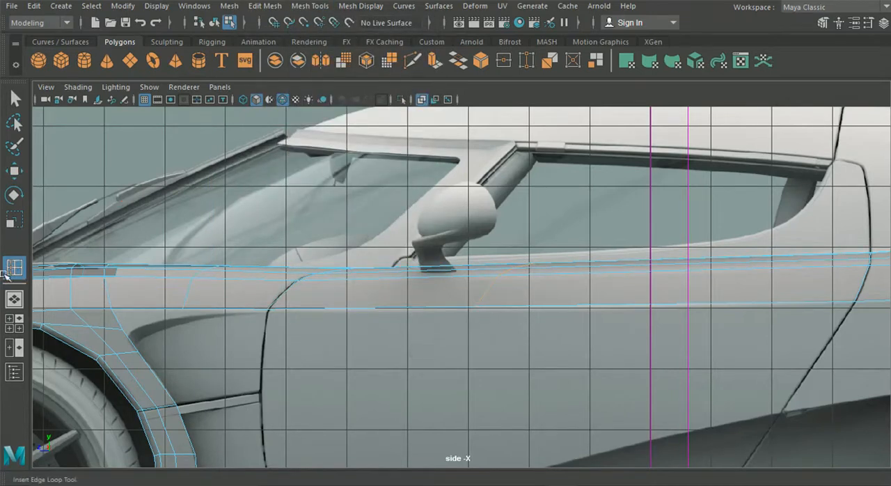
# Adjust the sideways position of the edge loop near the mirror in the top view.
pyautogui.click(19, 318)
pyautogui.press('space')
pyautogui.click(18, 174)
pyautogui.keyDown('alt'); pyautogui.moveTo(402, 352); pyautogui.dragTo(388, 180, button='middle'); pyautogui.keyUp('alt')
pyautogui.keyDown('alt'); pyautogui.moveTo(393, 308); pyautogui.dragTo(402, 140, button='middle'); pyautogui.keyUp('alt')
pyautogui.scroll(5, 420, 264)
pyautogui.moveTo(458, 240)
pyautogui.mouseDown()
pyautogui.moveTo(408, 243)
pyautogui.moveTo(458, 247)
pyautogui.mouseUp()
# Move the outermost vertex of the loop near the mirror inward and slightly rearward in the top view.
pyautogui.rightClick(340, 188)
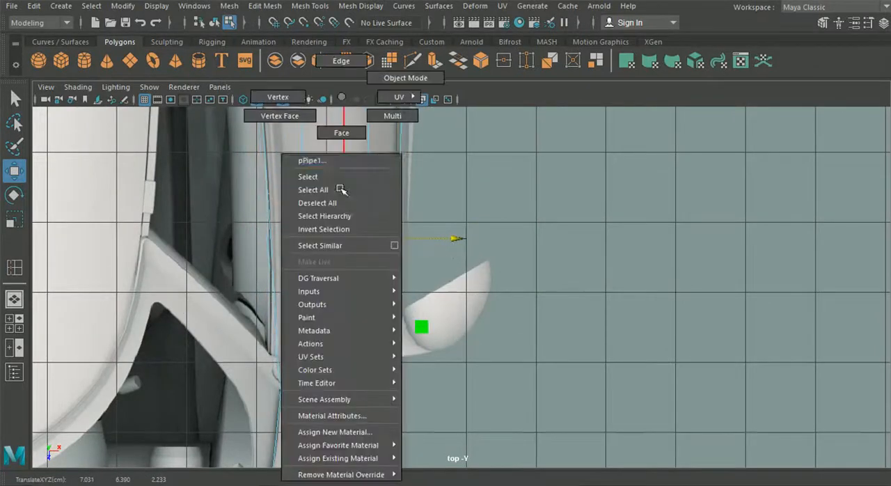
pyautogui.click(277, 97)
pyautogui.keyDown('alt'); pyautogui.moveTo(436, 298); pyautogui.dragTo(430, 188, button='middle'); pyautogui.keyUp('alt')
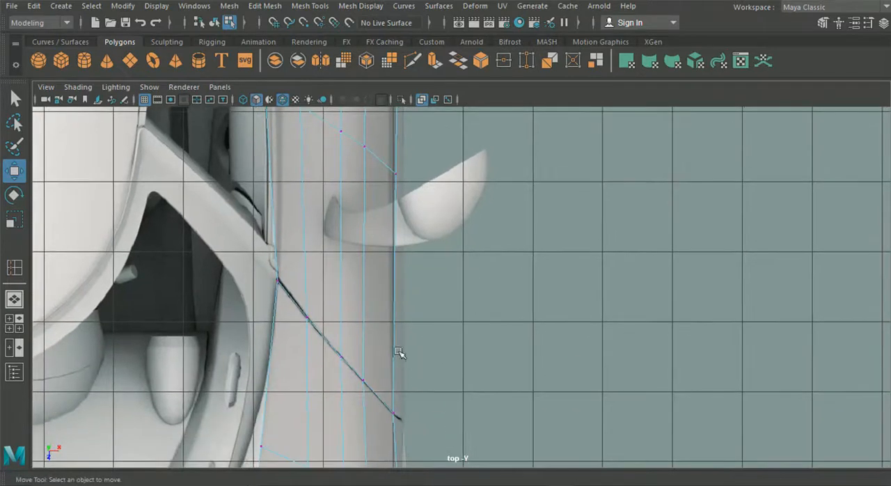
pyautogui.click(385, 178)
pyautogui.moveTo(514, 173); pyautogui.dragTo(508, 176)
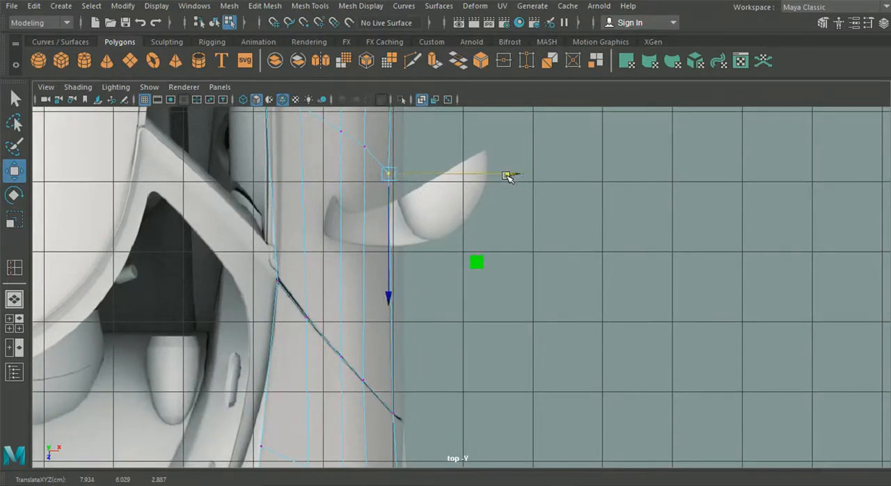
pyautogui.click(388, 298)
pyautogui.moveTo(389, 289); pyautogui.dragTo(390, 288)
pyautogui.keyDown('alt'); pyautogui.moveTo(406, 321); pyautogui.dragTo(429, 373, button='middle'); pyautogui.keyUp('alt')
# Shift the inner vertices of the loop near the mirror outward in the top view to follow the body edge.
pyautogui.moveTo(426, 373); pyautogui.dragTo(429, 369)
pyautogui.keyDown('alt'); pyautogui.moveTo(336, 218); pyautogui.dragTo(347, 260, button='middle'); pyautogui.keyUp('alt')
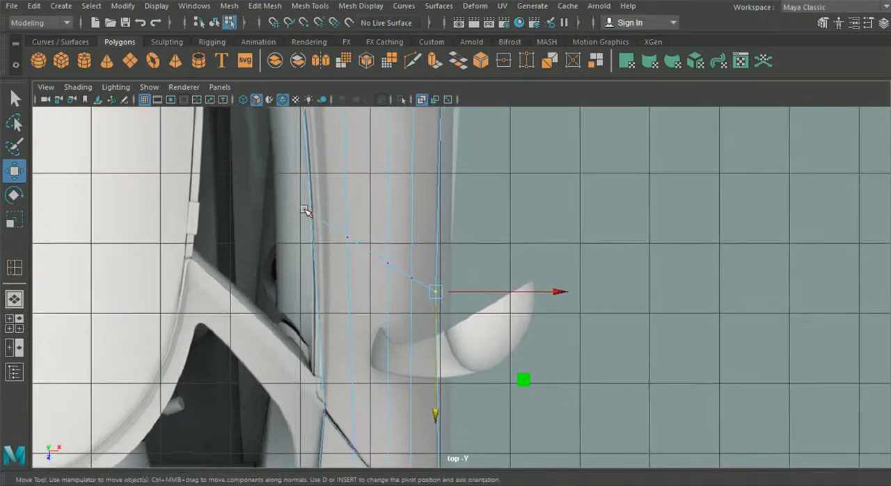
pyautogui.moveTo(336, 232); pyautogui.dragTo(337, 233)
pyautogui.moveTo(434, 214); pyautogui.dragTo(485, 238)
pyautogui.click(347, 236)
pyautogui.click(387, 262)
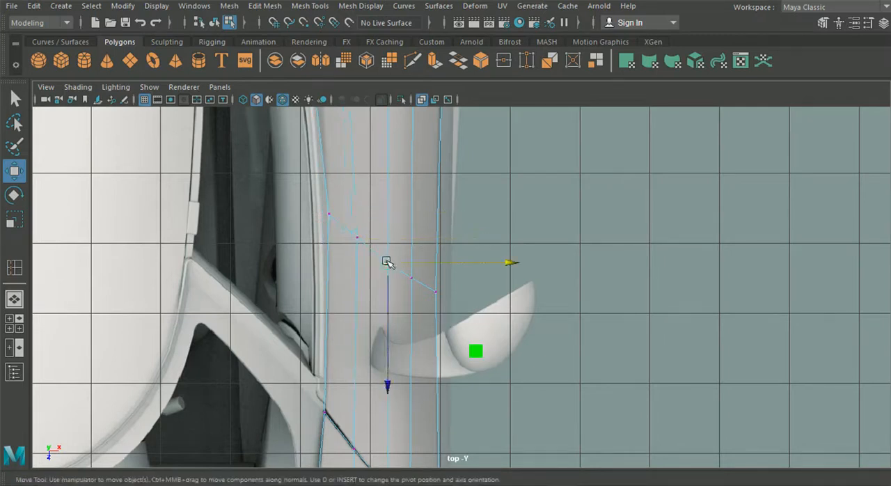
pyautogui.moveTo(426, 259); pyautogui.dragTo(502, 268)
# Lower the loop's two middle vertices slightly in the side view, followed by the whole loop near the mirror.
pyautogui.scroll(-3, 514, 208)
pyautogui.keyDown('alt'); pyautogui.moveTo(514, 217); pyautogui.dragTo(504, 369, button='middle'); pyautogui.keyUp('alt')
pyautogui.click(14, 323)
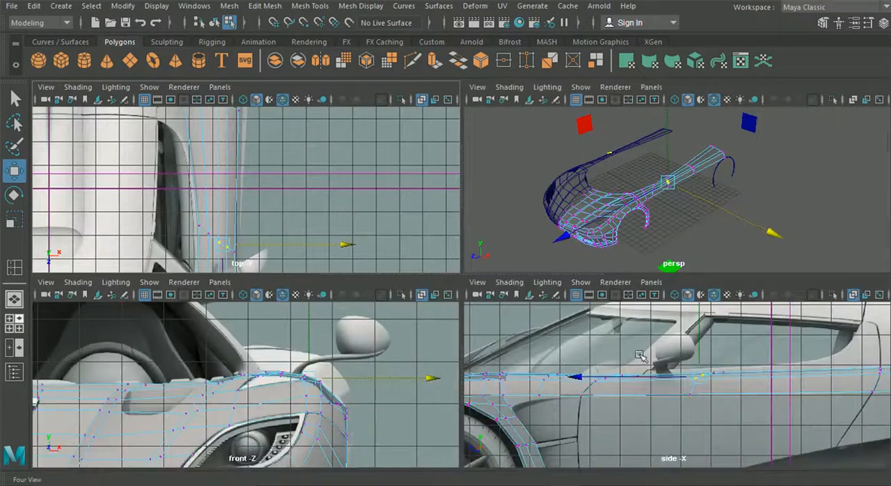
pyautogui.press('space')
pyautogui.scroll(1, 493, 226)
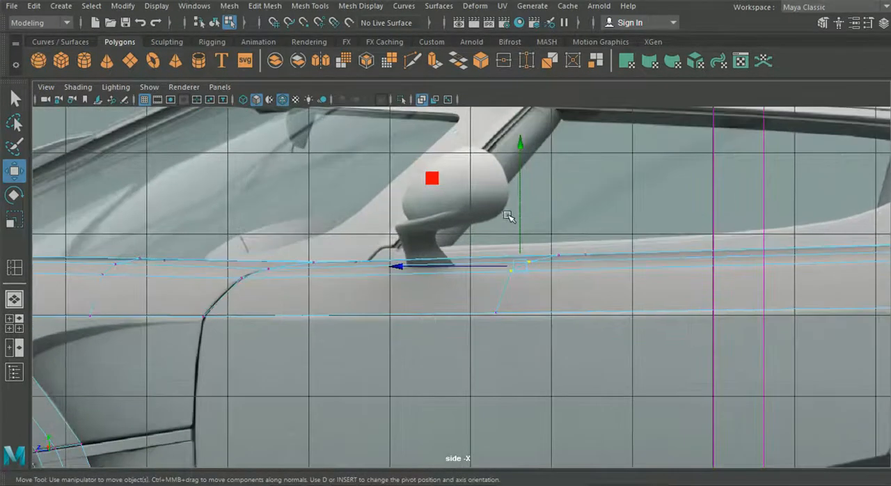
pyautogui.moveTo(516, 182); pyautogui.dragTo(523, 200)
pyautogui.moveTo(667, 345); pyautogui.dragTo(478, 220)
pyautogui.moveTo(540, 198); pyautogui.dragTo(541, 200)
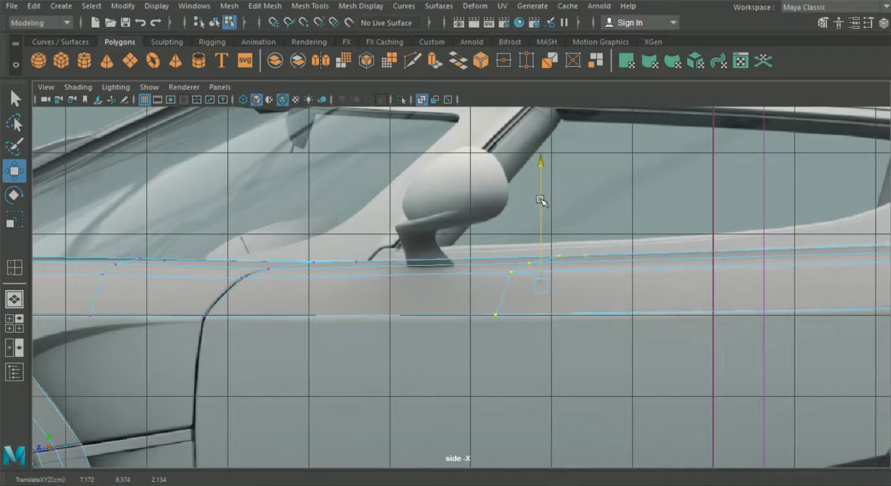
# Insert another edge loop across the side strip between the mirror loop and the rear door seam.
pyautogui.scroll(-2, 537, 238)
pyautogui.keyDown('alt'); pyautogui.moveTo(583, 260); pyautogui.dragTo(297, 275, button='middle'); pyautogui.keyUp('alt')
pyautogui.scroll(2, 339, 280)
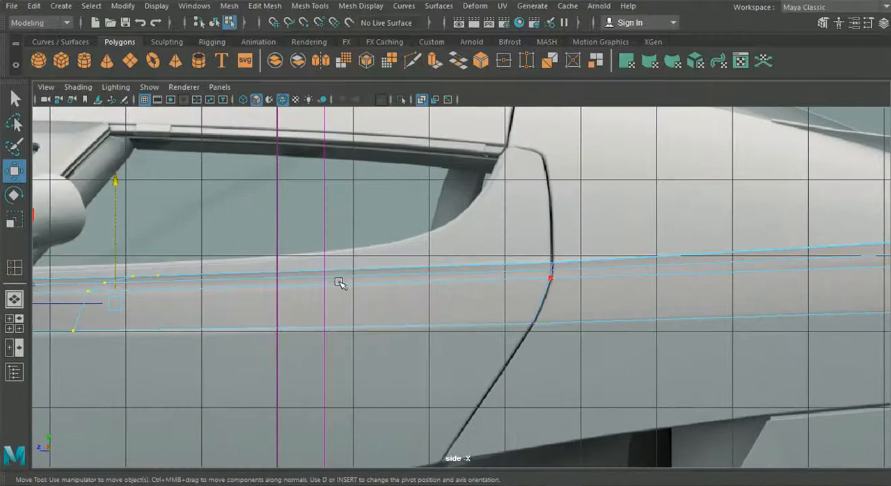
pyautogui.click(298, 6)
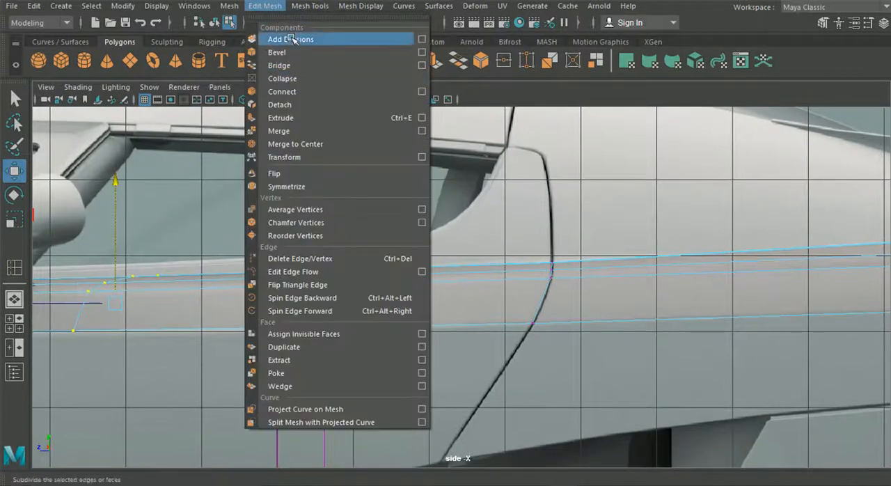
pyautogui.click(323, 105)
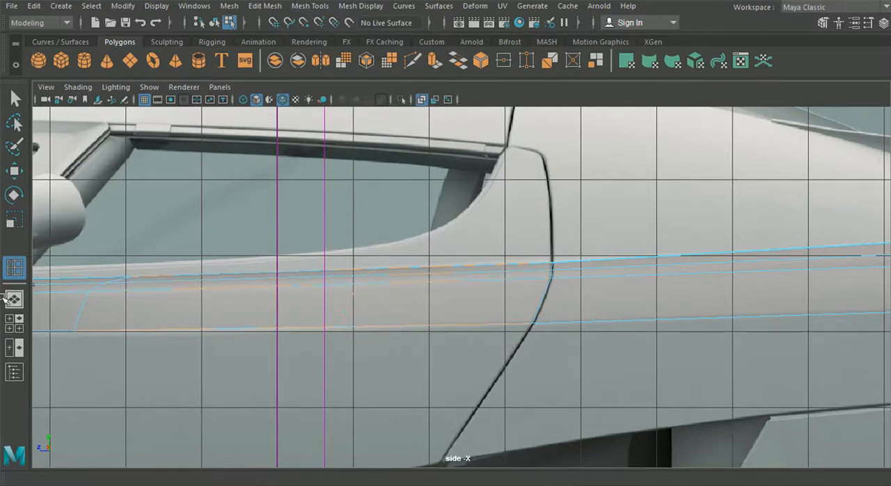
pyautogui.click(21, 321)
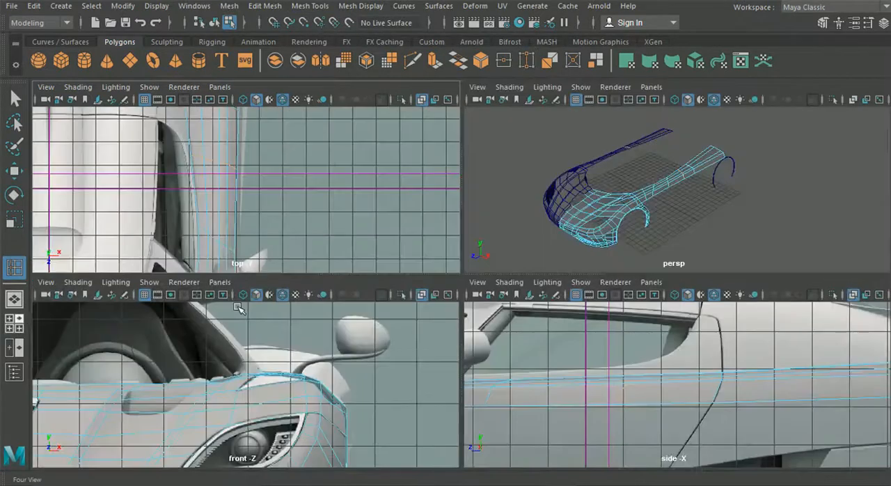
# Lower the new loop's bottom vertex slightly in the side view to align it with the side strip's lower edge.
pyautogui.press('space')
pyautogui.click(10, 173)
pyautogui.scroll(2, 244, 302)
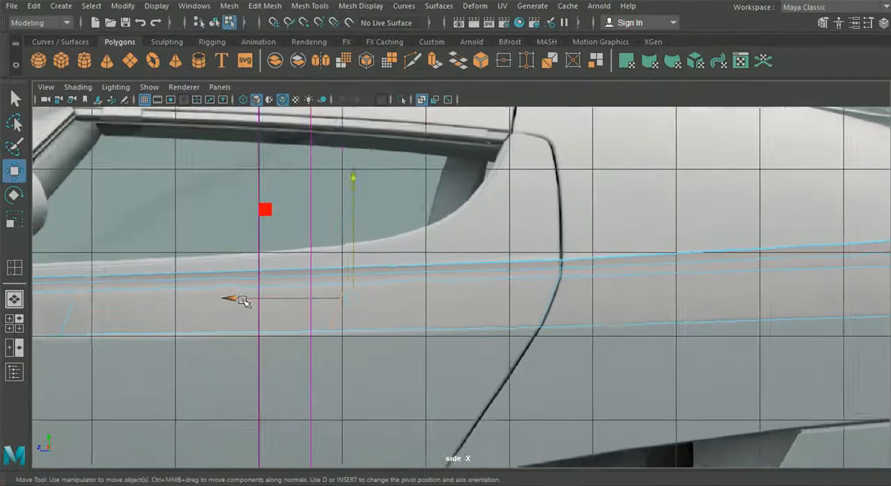
pyautogui.moveTo(258, 304); pyautogui.dragTo(199, 96, button='right')
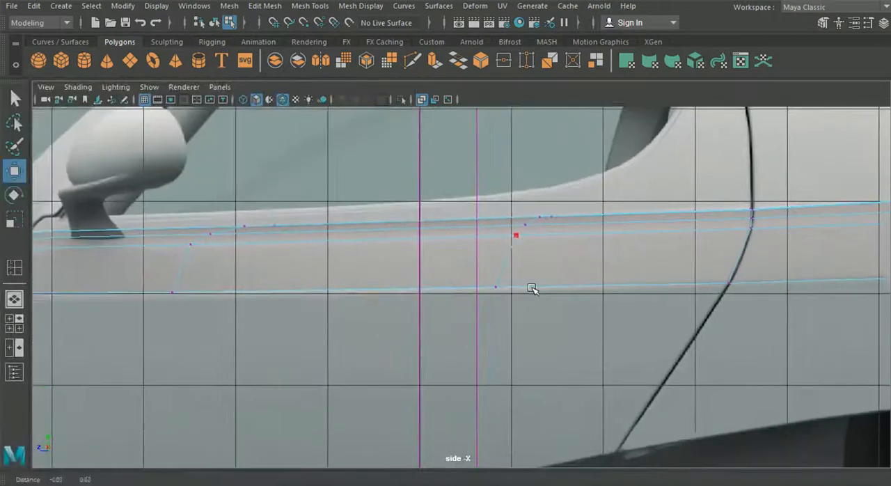
pyautogui.click(496, 286)
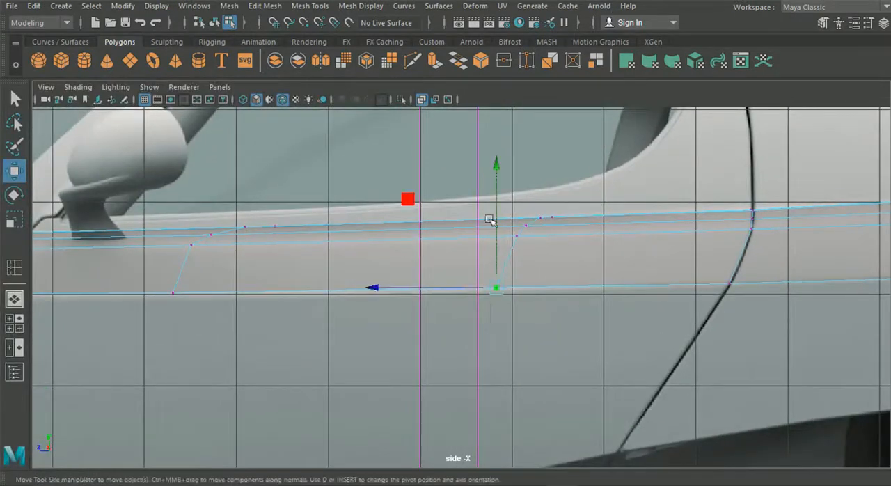
pyautogui.moveTo(498, 174); pyautogui.dragTo(496, 171)
pyautogui.keyDown('alt'); pyautogui.moveTo(289, 291); pyautogui.dragTo(193, 319, button='middle'); pyautogui.keyUp('alt')
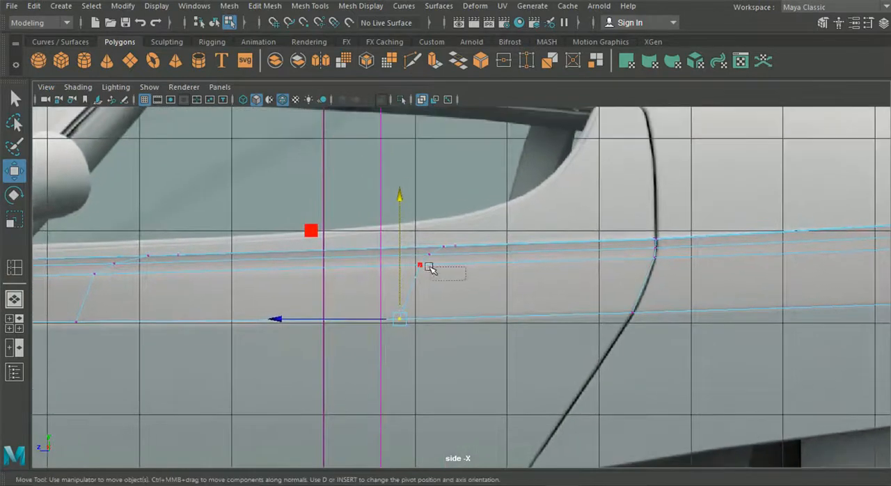
# Fine-tune the heights of the new loop's upper vertices in the side view.
pyautogui.moveTo(409, 257); pyautogui.dragTo(408, 256)
pyautogui.moveTo(419, 195); pyautogui.dragTo(420, 196)
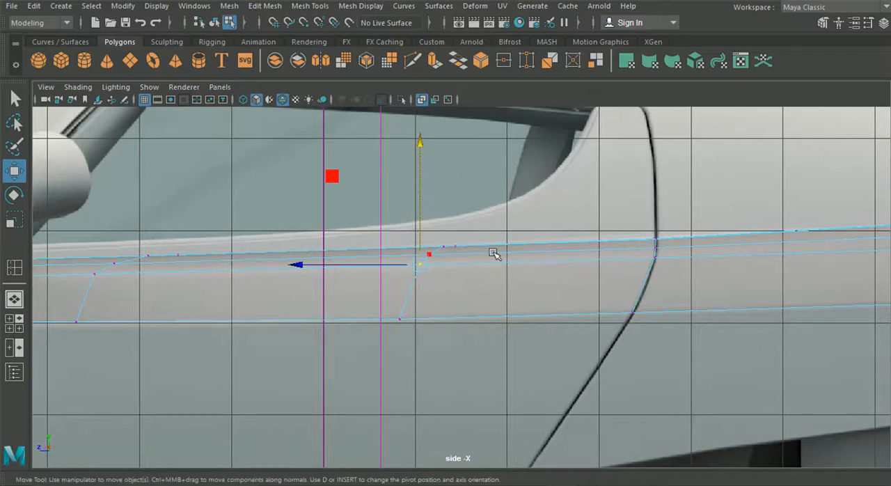
pyautogui.scroll(2, 495, 253)
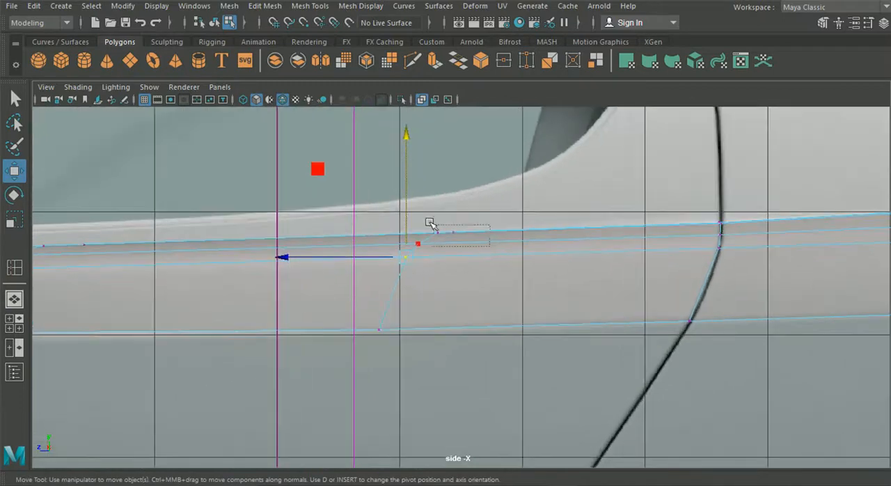
pyautogui.moveTo(430, 223); pyautogui.dragTo(449, 196)
pyautogui.keyDown('alt'); pyautogui.moveTo(474, 209); pyautogui.dragTo(273, 247, button='middle'); pyautogui.keyUp('alt')
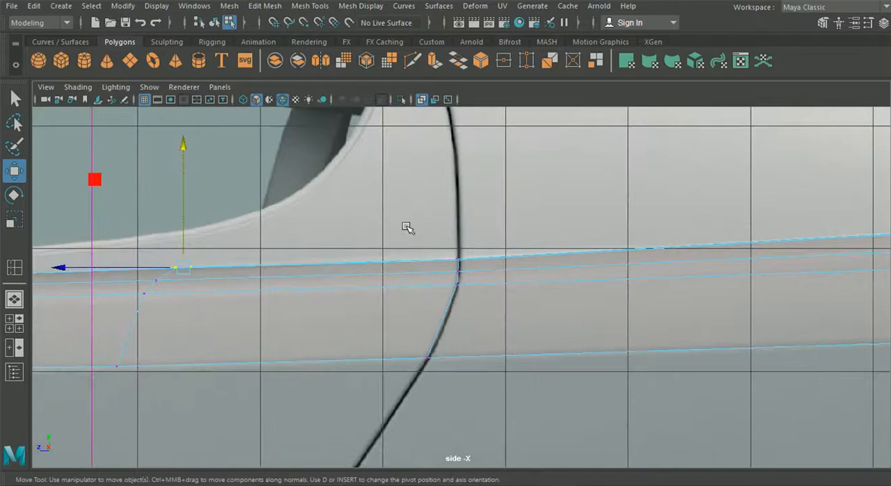
pyautogui.moveTo(481, 266); pyautogui.dragTo(459, 220)
pyautogui.scroll(-7, 452, 258)
# Shift the new loop's innermost vertex slightly outward in the top view.
pyautogui.click(14, 323)
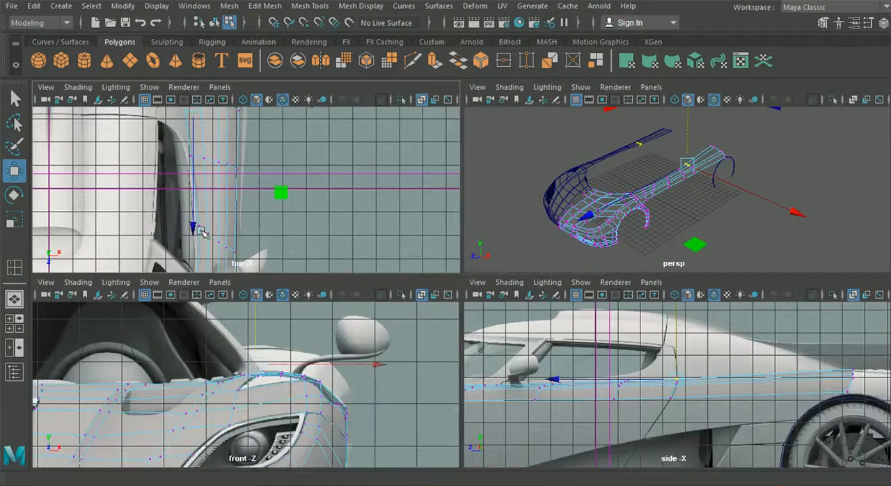
pyautogui.press('space')
pyautogui.scroll(10, 272, 201)
pyautogui.scroll(-10, 398, 224)
pyautogui.keyDown('alt'); pyautogui.moveTo(394, 235); pyautogui.dragTo(389, 252, button='middle'); pyautogui.keyUp('alt')
pyautogui.scroll(1, 444, 271)
pyautogui.scroll(2, 443, 273)
pyautogui.keyDown('alt'); pyautogui.moveTo(372, 284); pyautogui.dragTo(386, 407, button='middle'); pyautogui.keyUp('alt')
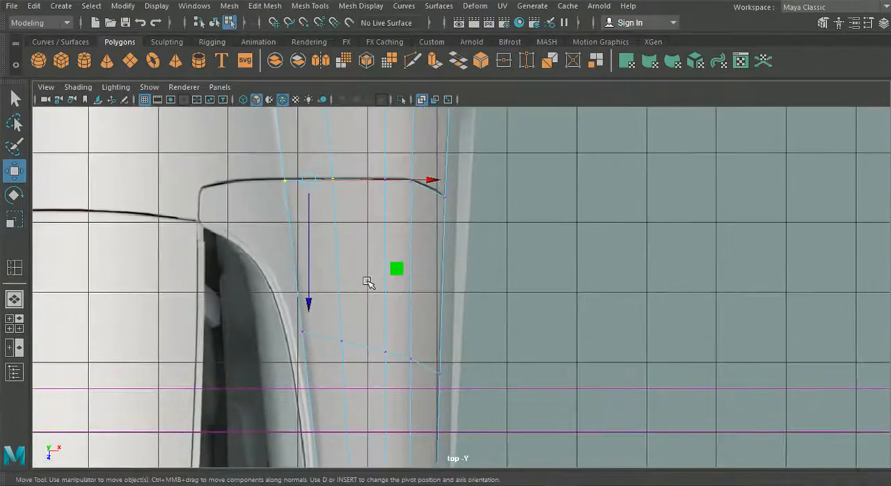
pyautogui.keyDown('alt'); pyautogui.moveTo(480, 247); pyautogui.dragTo(436, 332, button='middle'); pyautogui.keyUp('alt')
pyautogui.moveTo(298, 241); pyautogui.dragTo(317, 247)
pyautogui.moveTo(391, 221); pyautogui.dragTo(394, 223)
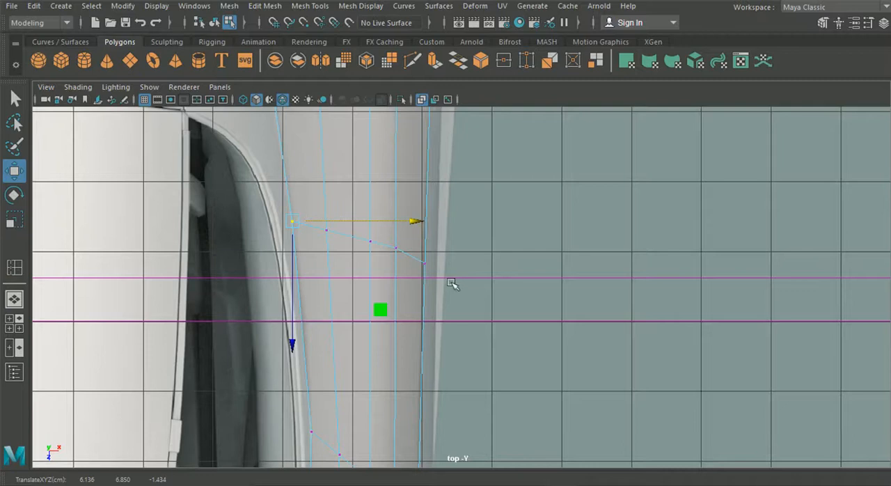
# Move the new loop's outermost vertex slightly inward along the X axis only in the top view.
pyautogui.moveTo(423, 256); pyautogui.dragTo(416, 250)
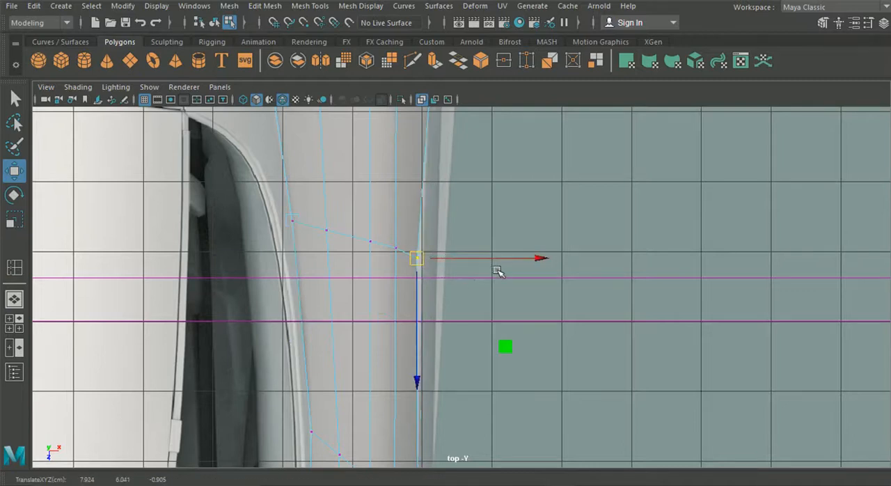
pyautogui.hotkey('ctrl', 'z')
pyautogui.keyDown('alt'); pyautogui.moveTo(541, 267); pyautogui.dragTo(519, 362, button='middle'); pyautogui.keyUp('alt')
pyautogui.moveTo(539, 346)
pyautogui.mouseDown()
pyautogui.moveTo(577, 348)
pyautogui.moveTo(538, 353)
pyautogui.mouseUp()
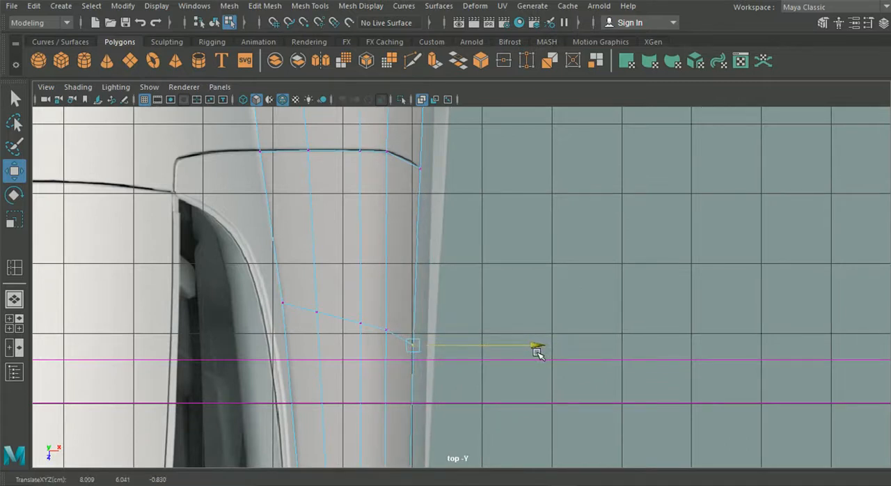
# Inspect the shape of the side strip and its new loops in the perspective and side views.
pyautogui.click(14, 301)
pyautogui.keyDown('alt'); pyautogui.moveTo(250, 317); pyautogui.dragTo(394, 433); pyautogui.keyUp('alt')
pyautogui.scroll(5, 313, 292)
pyautogui.keyDown('alt'); pyautogui.moveTo(442, 290); pyautogui.dragTo(592, 199); pyautogui.keyUp('alt')
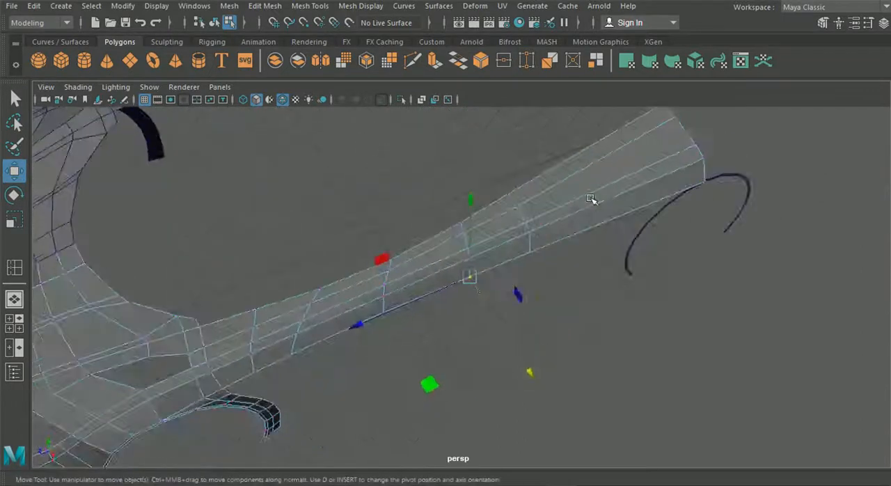
pyautogui.keyDown('alt'); pyautogui.moveTo(616, 307); pyautogui.dragTo(647, 272); pyautogui.keyUp('alt')
pyautogui.click(15, 323)
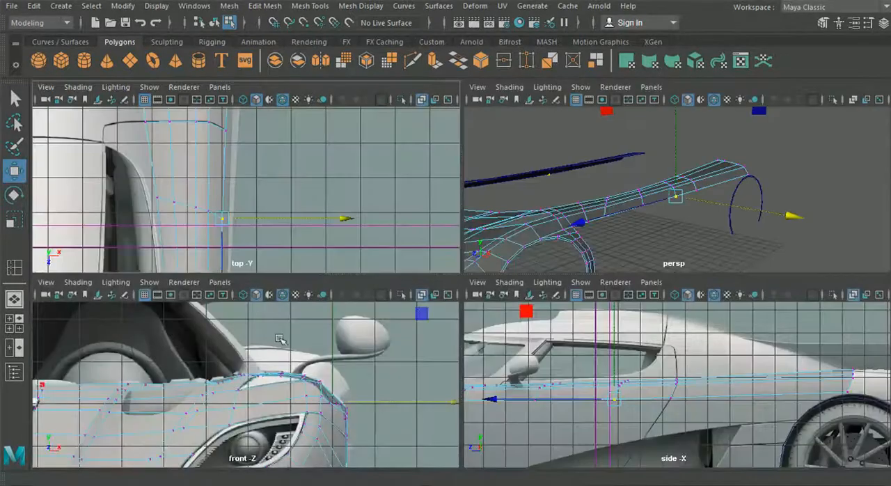
pyautogui.press('space')
pyautogui.scroll(4, 339, 303)
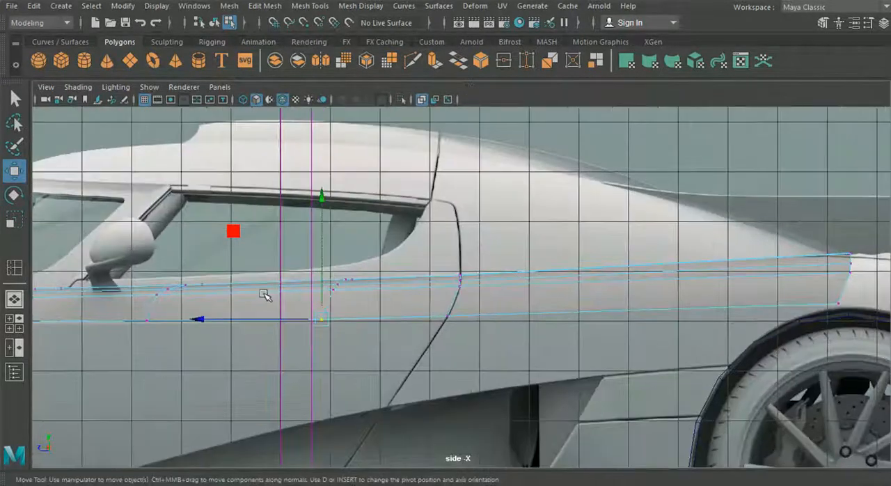
# Select the strip's inner border edges in the top view, from the front door seam to the rear door seam.
pyautogui.moveTo(374, 301); pyautogui.dragTo(351, 61, button='right')
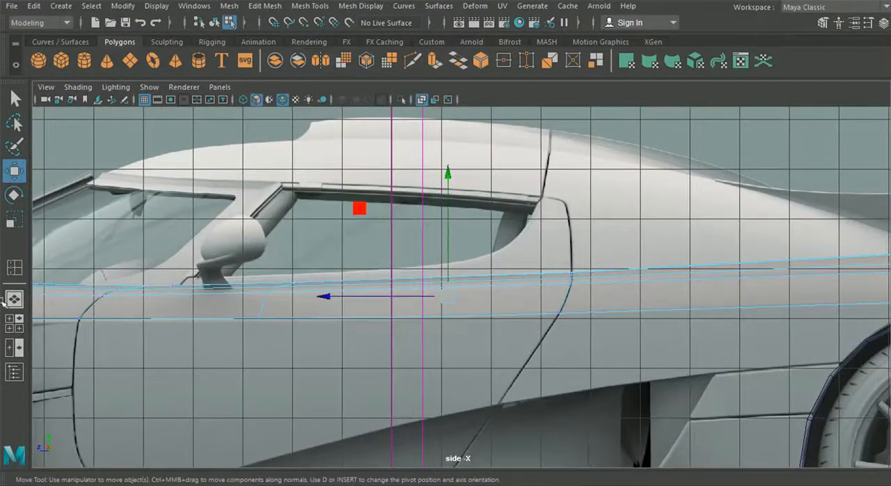
pyautogui.click(14, 299)
pyautogui.keyDown('alt'); pyautogui.moveTo(251, 350); pyautogui.dragTo(259, 364); pyautogui.keyUp('alt')
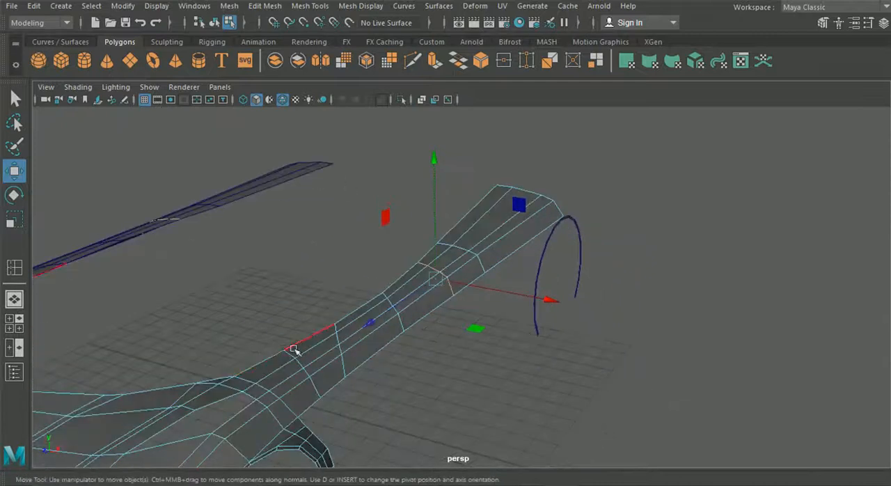
pyautogui.click(14, 323)
pyautogui.press('space')
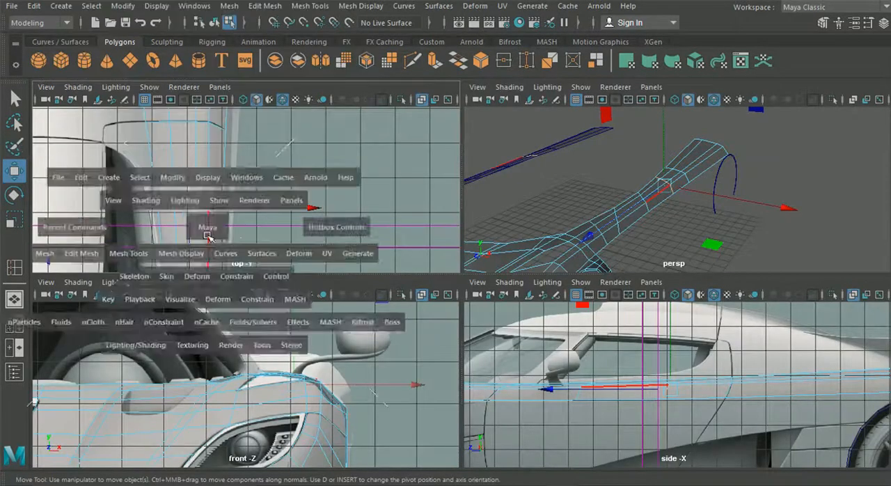
pyautogui.click(264, 179)
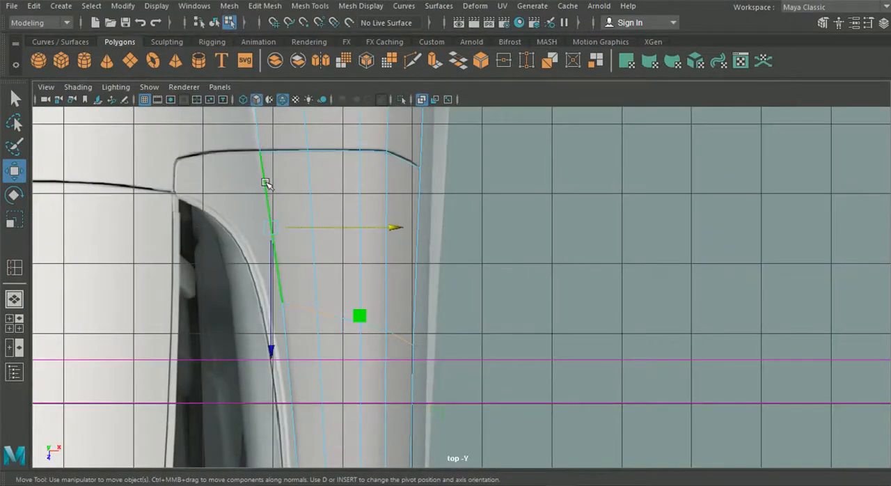
pyautogui.keyDown('alt'); pyautogui.moveTo(307, 397); pyautogui.dragTo(282, 221, button='middle'); pyautogui.keyUp('alt')
pyautogui.keyDown('alt'); pyautogui.moveTo(284, 433); pyautogui.dragTo(291, 316, button='middle'); pyautogui.keyUp('alt')
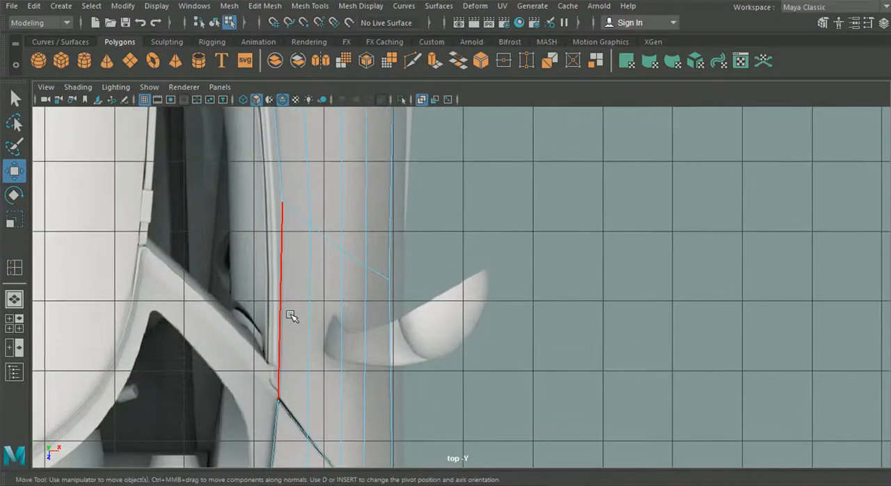
pyautogui.click(285, 315)
pyautogui.keyDown('alt'); pyautogui.moveTo(284, 267); pyautogui.dragTo(295, 369, button='middle'); pyautogui.keyUp('alt')
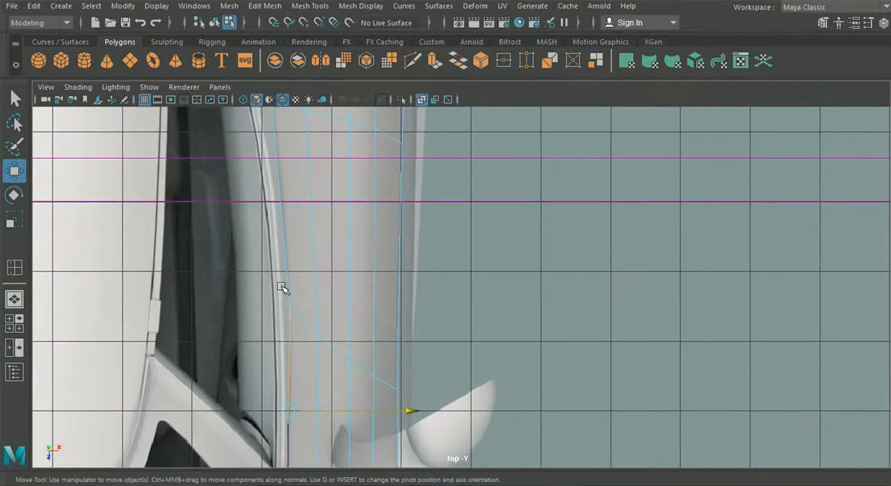
pyautogui.keyDown('shift'); pyautogui.click(288, 271); pyautogui.keyUp('shift')
pyautogui.keyDown('alt'); pyautogui.moveTo(302, 183); pyautogui.dragTo(339, 374, button='middle'); pyautogui.keyUp('alt')
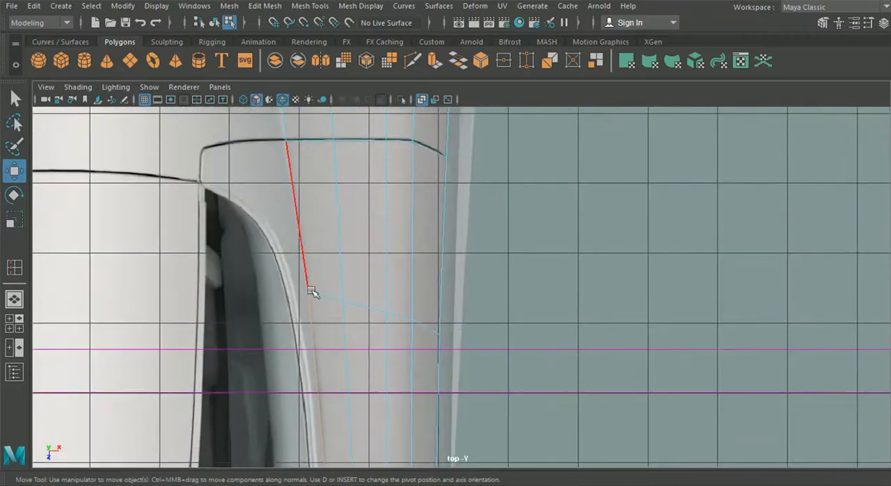
pyautogui.keyDown('shift'); pyautogui.click(299, 238); pyautogui.keyUp('shift')
# Examine the strip's inner border behind the rear door seam against the blueprints in the top and side views.
pyautogui.keyDown('alt'); pyautogui.moveTo(308, 188); pyautogui.dragTo(368, 330, button='middle'); pyautogui.keyUp('alt')
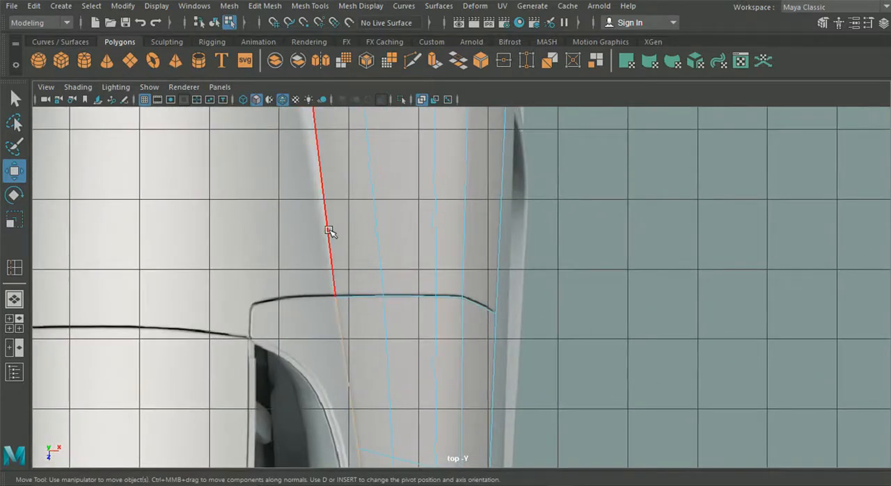
pyautogui.keyDown('alt'); pyautogui.moveTo(356, 183); pyautogui.dragTo(385, 428, button='middle'); pyautogui.keyUp('alt')
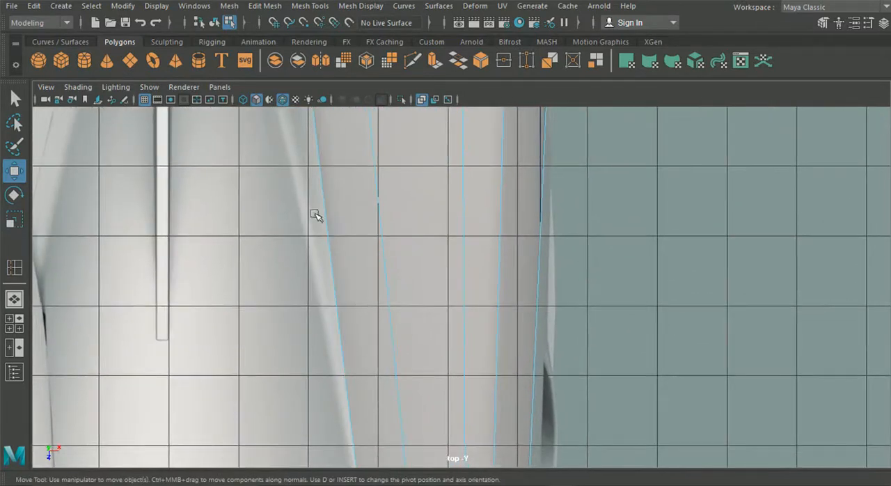
pyautogui.keyDown('alt'); pyautogui.moveTo(316, 214); pyautogui.dragTo(314, 169, button='middle'); pyautogui.keyUp('alt')
pyautogui.scroll(-2, 366, 285)
pyautogui.keyDown('alt'); pyautogui.moveTo(336, 223); pyautogui.dragTo(349, 354, button='middle'); pyautogui.keyUp('alt')
pyautogui.click(12, 324)
pyautogui.press('space')
pyautogui.keyDown('alt'); pyautogui.moveTo(573, 319); pyautogui.dragTo(330, 310, button='middle'); pyautogui.keyUp('alt')
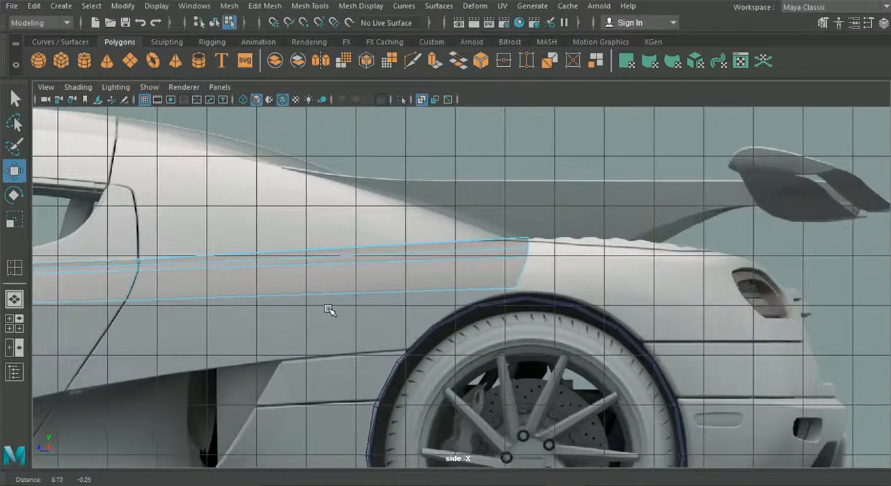
pyautogui.click(12, 324)
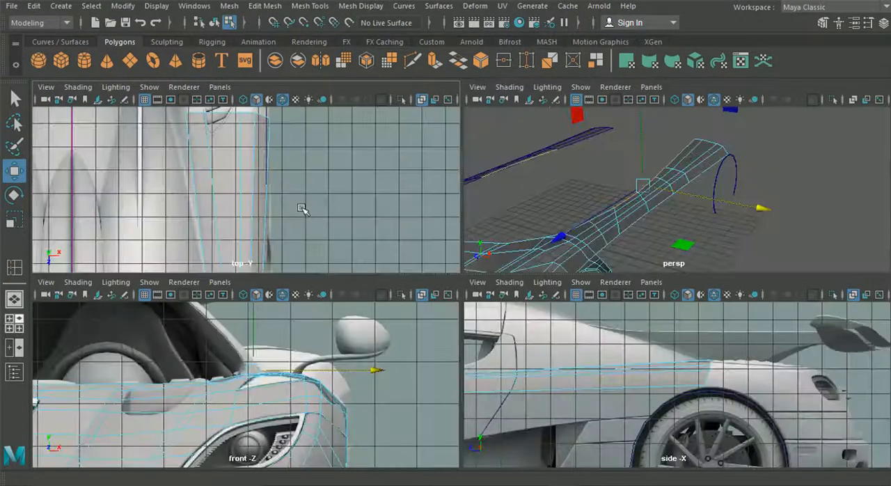
pyautogui.press('space')
pyautogui.keyDown('alt'); pyautogui.moveTo(330, 171); pyautogui.dragTo(338, 135, button='middle'); pyautogui.keyUp('alt')
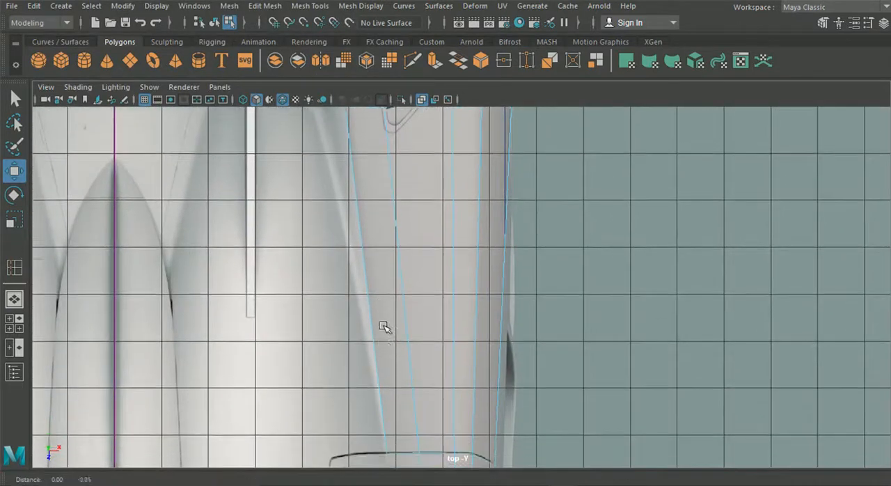
pyautogui.keyDown('alt'); pyautogui.moveTo(383, 324); pyautogui.dragTo(375, 173, button='middle'); pyautogui.keyUp('alt')
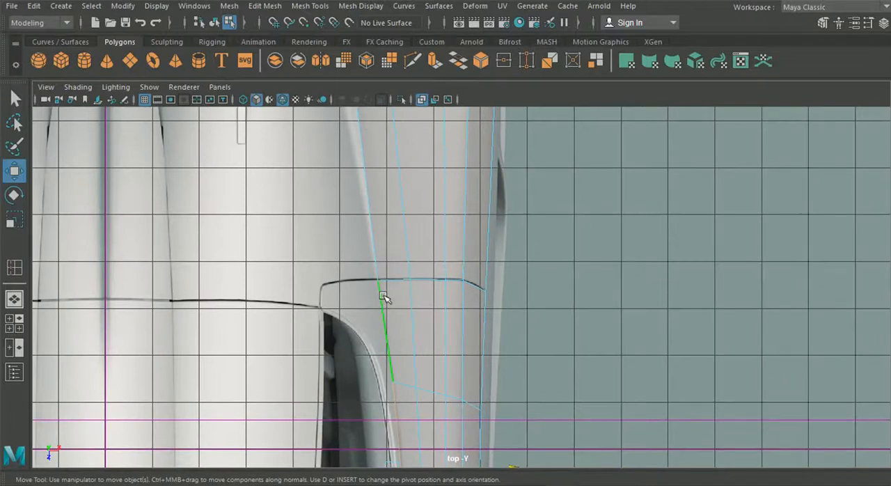
# Extrude the selected inner border edges and shift the new edges inward toward the side window in the top view.
pyautogui.hotkey('ctrl', 'e')
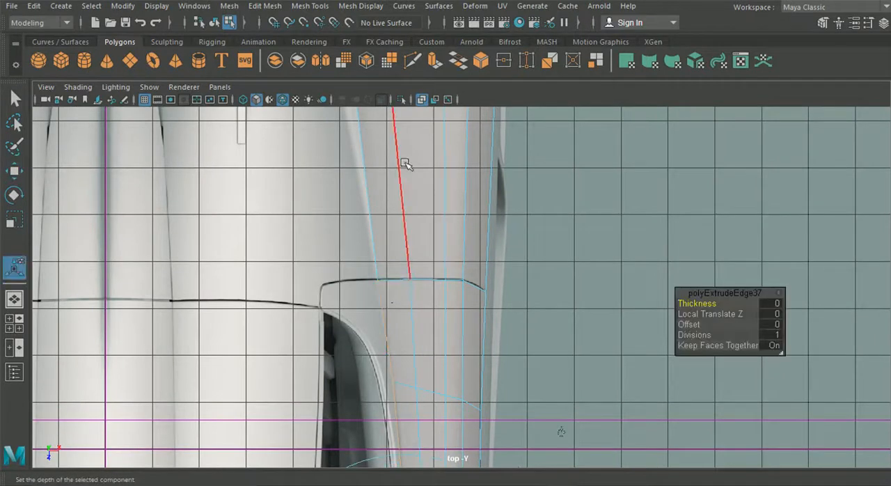
pyautogui.keyDown('alt'); pyautogui.moveTo(398, 345); pyautogui.dragTo(392, 228, button='middle'); pyautogui.keyUp('alt')
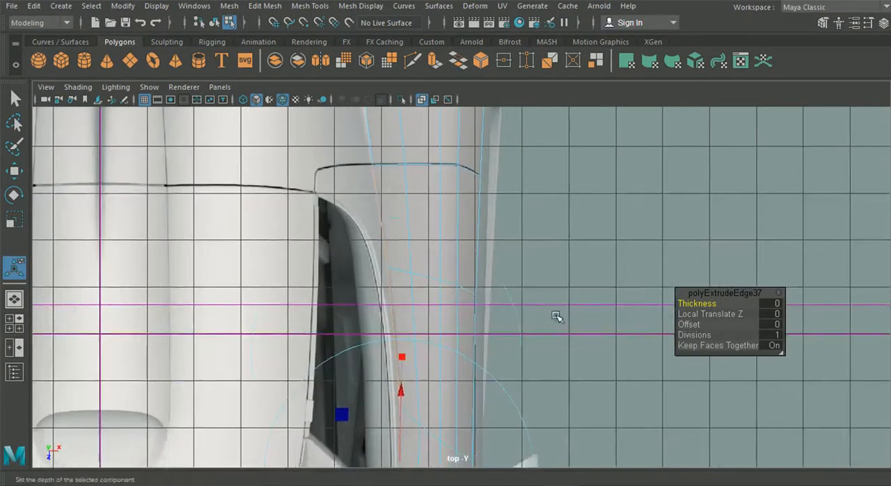
pyautogui.click(557, 317)
pyautogui.moveTo(468, 353); pyautogui.dragTo(464, 353)
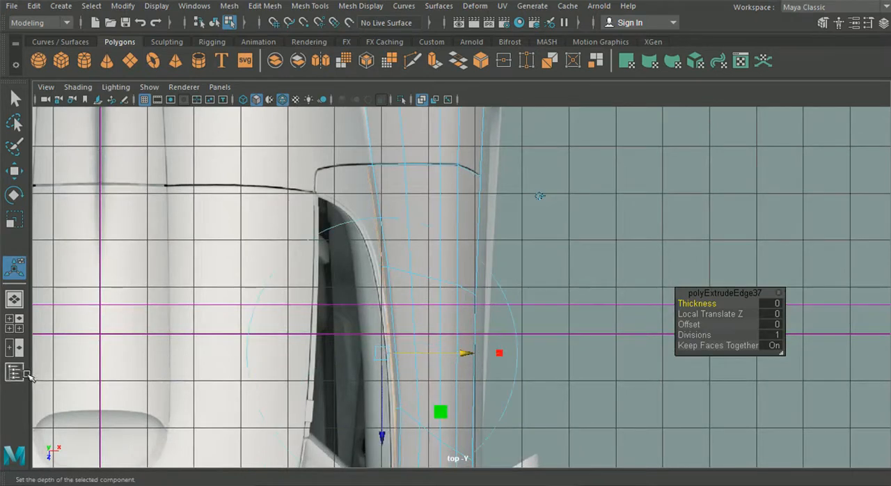
# Raise the extruded edges to the bottom line of the side window in the side view.
pyautogui.press('space')
pyautogui.press('space')
pyautogui.keyDown('alt'); pyautogui.moveTo(319, 370); pyautogui.dragTo(420, 360, button='middle'); pyautogui.keyUp('alt')
pyautogui.moveTo(491, 211); pyautogui.dragTo(492, 204)
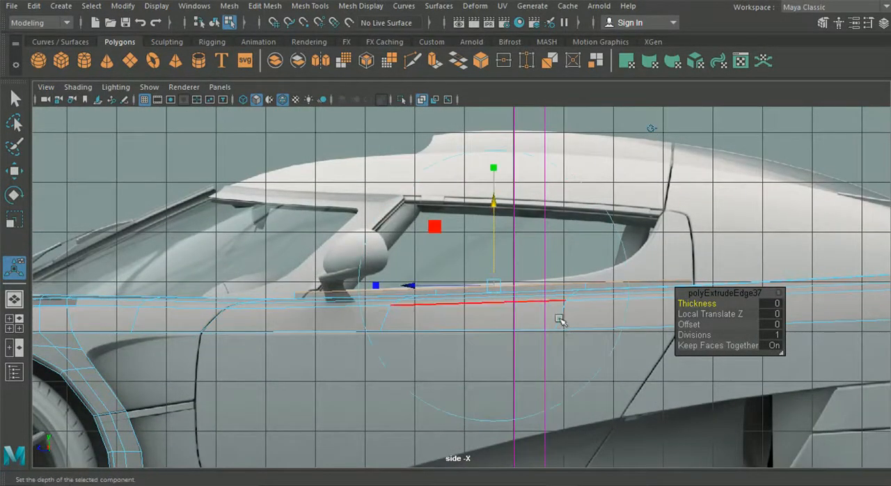
# Move the extruded border's front vertex back to the base of the side mirror, on the side window's lower line.
pyautogui.rightClick(539, 325)
pyautogui.moveTo(464, 310); pyautogui.dragTo(407, 99, button='right')
pyautogui.scroll(5, 183, 262)
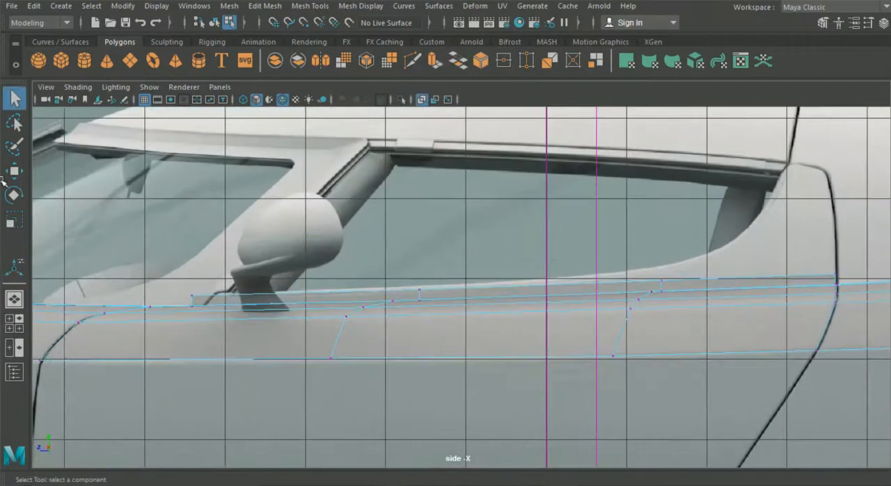
pyautogui.click(10, 169)
pyautogui.keyDown('alt'); pyautogui.moveTo(152, 324); pyautogui.dragTo(342, 340, button='middle'); pyautogui.keyUp('alt')
pyautogui.scroll(3, 285, 311)
pyautogui.moveTo(356, 330); pyautogui.dragTo(374, 326)
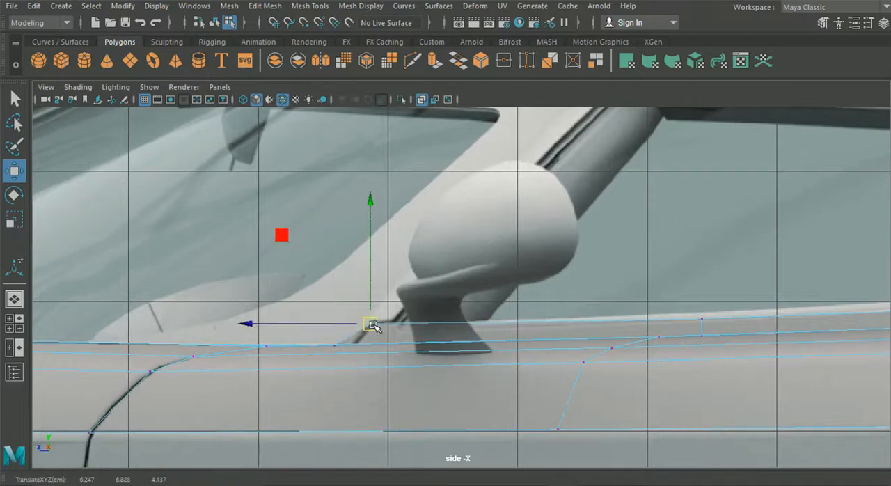
pyautogui.keyDown('alt'); pyautogui.moveTo(490, 361); pyautogui.dragTo(173, 360, button='middle'); pyautogui.keyUp('alt')
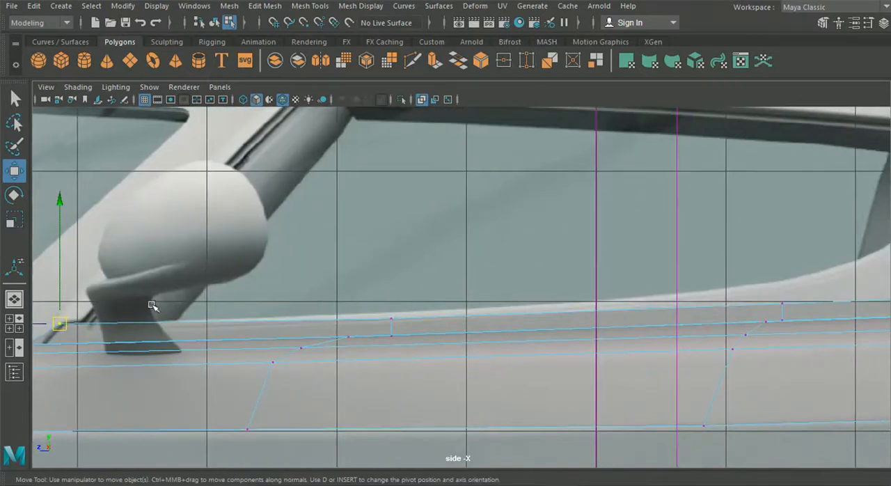
pyautogui.moveTo(66, 326); pyautogui.dragTo(64, 324)
# Fit the extruded border's middle and rear vertices to the side window's lower line, and raise the end vertex along the rear door seam.
pyautogui.moveTo(378, 306); pyautogui.dragTo(404, 331)
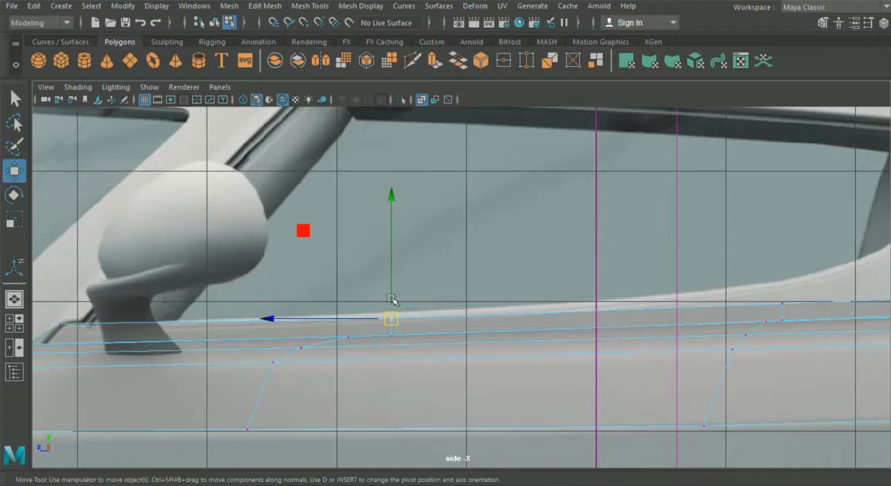
pyautogui.keyDown('alt'); pyautogui.moveTo(435, 279); pyautogui.dragTo(211, 282, button='middle'); pyautogui.keyUp('alt')
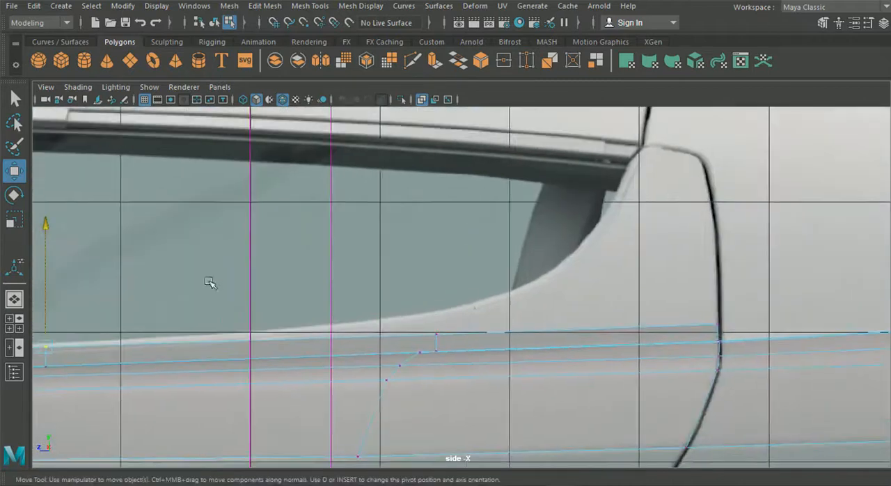
pyautogui.moveTo(426, 318); pyautogui.dragTo(473, 317)
pyautogui.click(720, 322)
pyautogui.moveTo(726, 279); pyautogui.dragTo(720, 253)
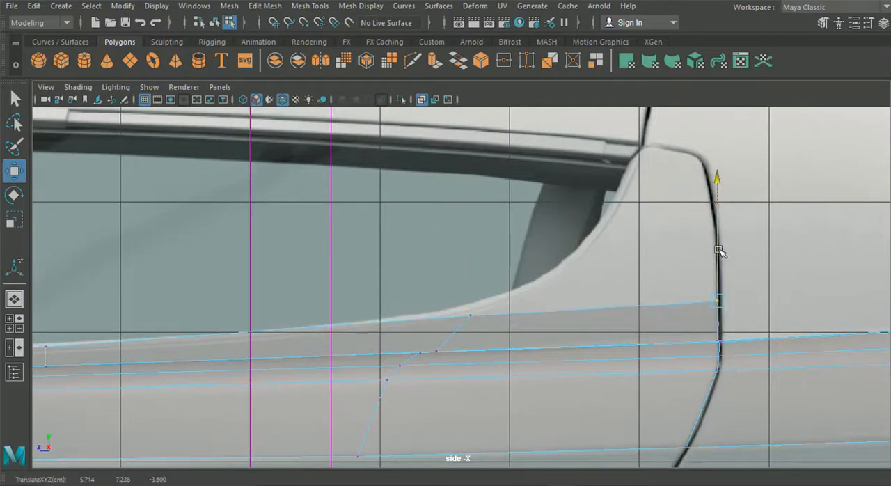
# Shift the border's rear seam vertex and the vertex ahead of it inward in the top view, following the side window's contour.
pyautogui.click(10, 319)
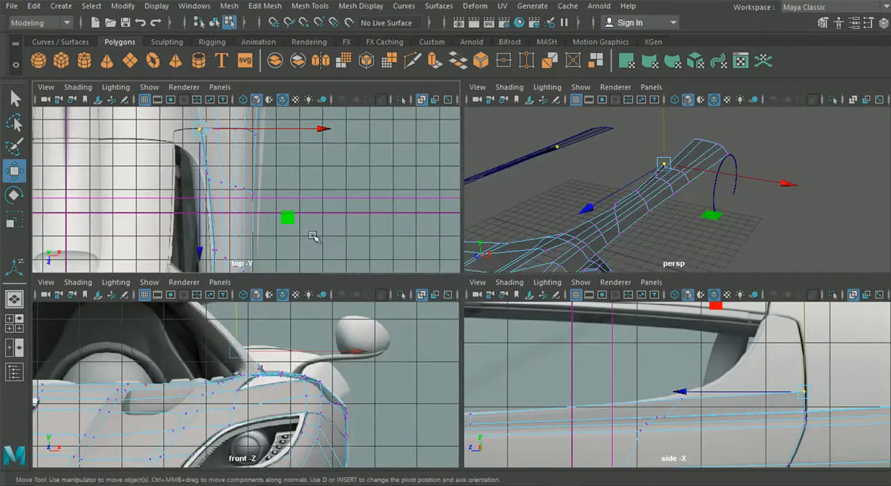
pyautogui.press('space')
pyautogui.click(477, 154)
pyautogui.moveTo(474, 153); pyautogui.dragTo(472, 154)
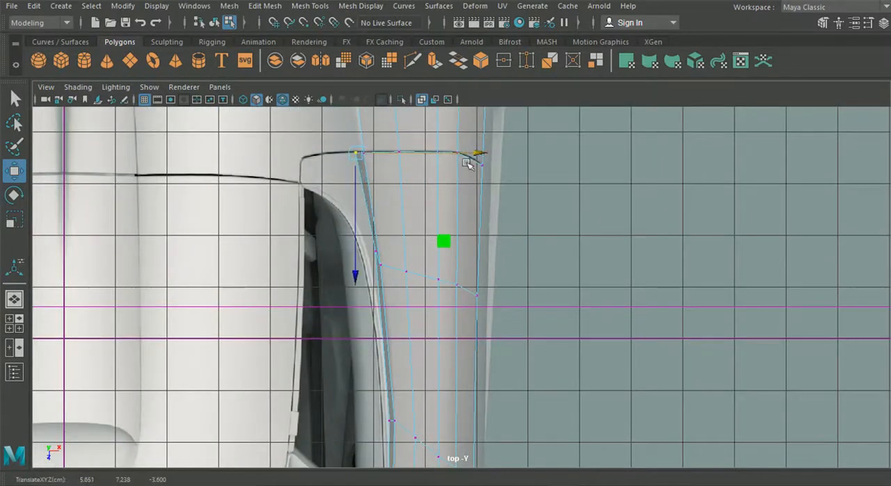
pyautogui.click(376, 253)
pyautogui.moveTo(489, 245); pyautogui.dragTo(485, 254)
pyautogui.keyDown('alt'); pyautogui.moveTo(402, 270); pyautogui.dragTo(456, 383, button='middle'); pyautogui.keyUp('alt')
pyautogui.scroll(3, 383, 273)
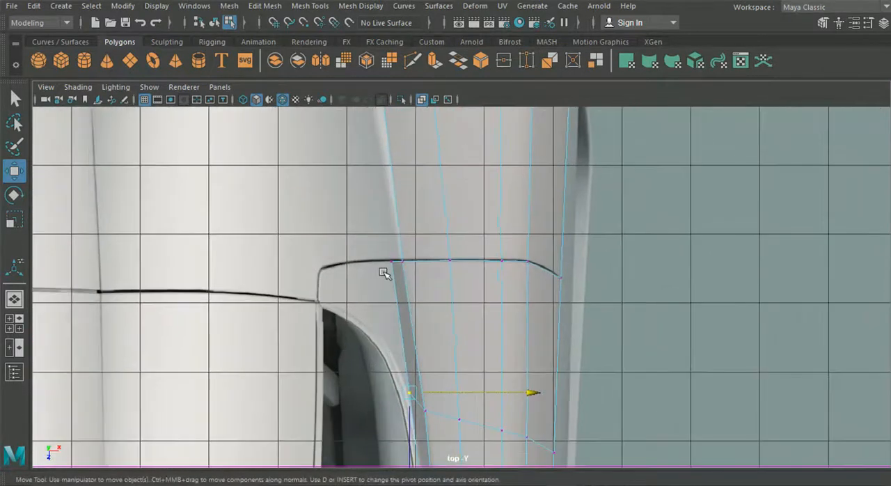
pyautogui.click(393, 266)
pyautogui.moveTo(506, 262); pyautogui.dragTo(503, 263)
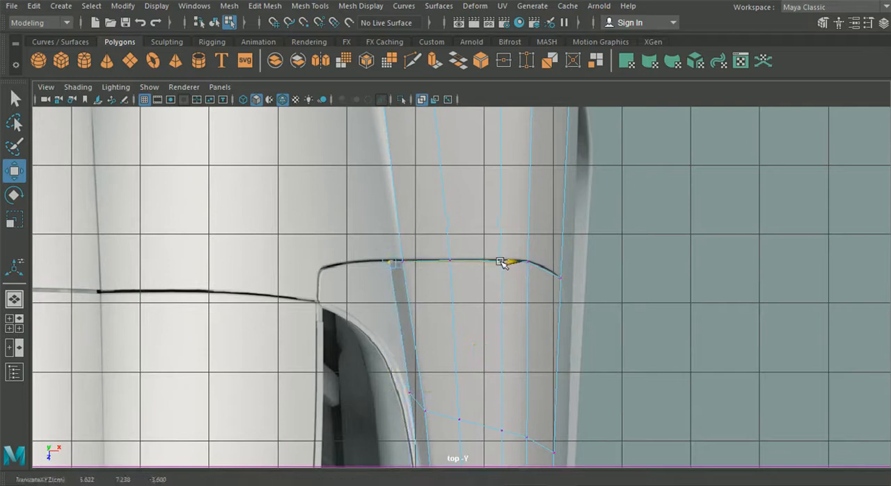
# Try to extrude the rear top edge up to the side window's upper rear corner in the side view.
pyautogui.click(14, 323)
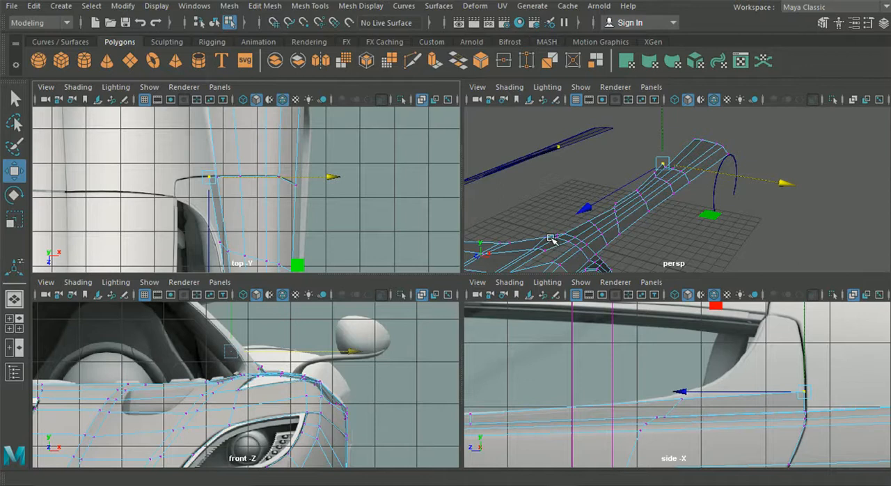
pyautogui.press('space')
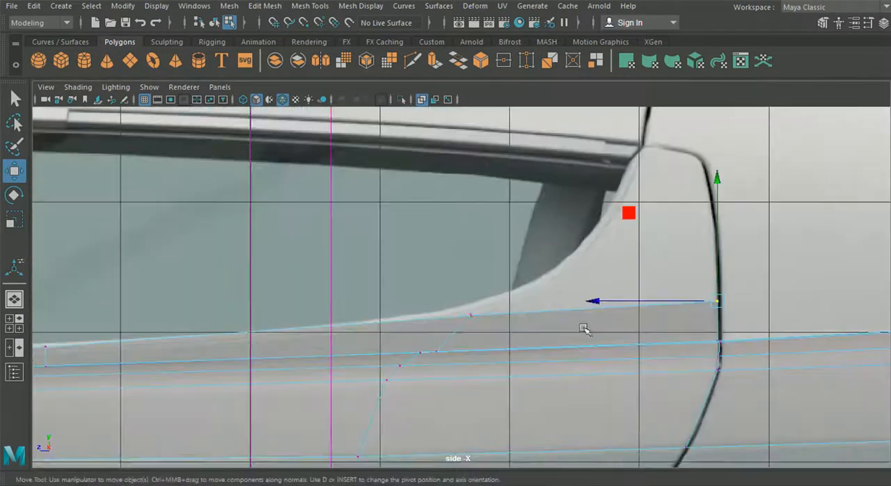
pyautogui.moveTo(551, 326); pyautogui.dragTo(552, 74, button='right')
pyautogui.moveTo(600, 251); pyautogui.dragTo(611, 318)
pyautogui.hotkey('ctrl', 'e')
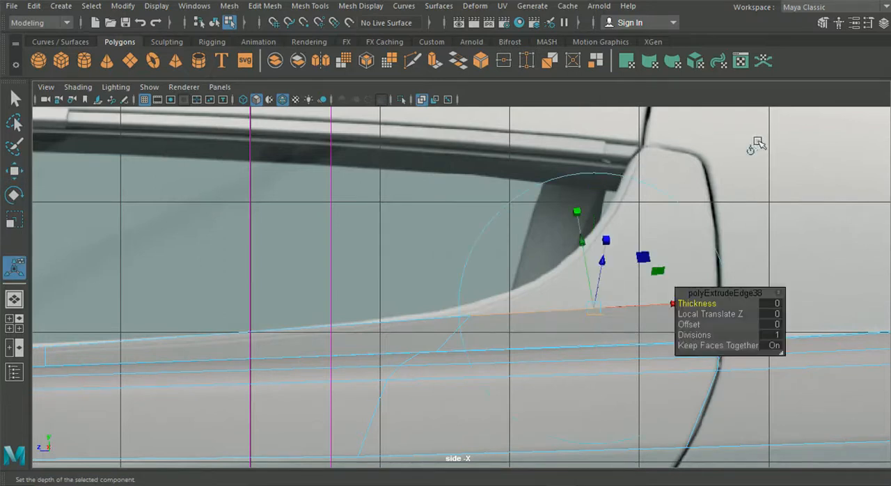
pyautogui.moveTo(581, 305); pyautogui.dragTo(762, 139)
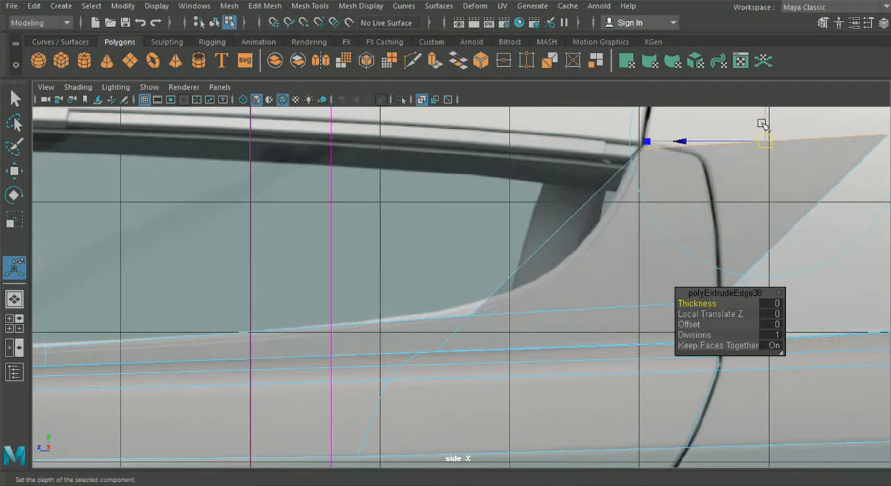
pyautogui.moveTo(710, 201); pyautogui.dragTo(709, 135, button='right')
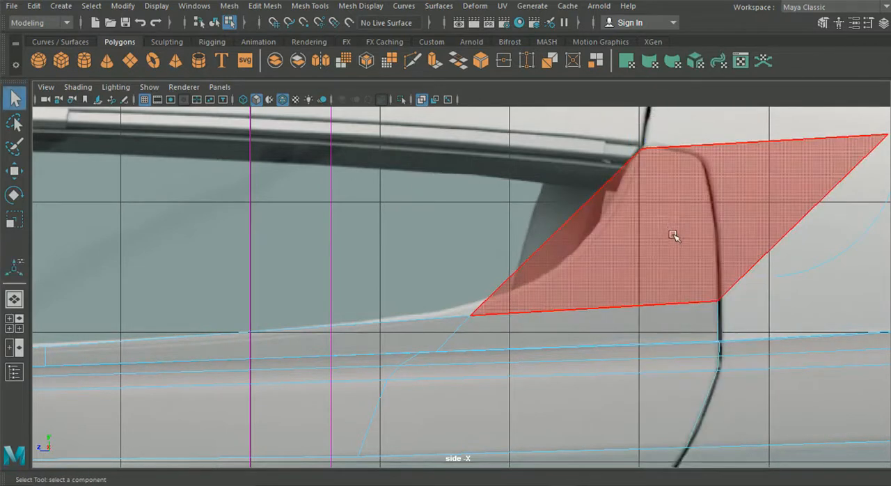
# Delete the newly extruded face and the border face beneath it, ahead of the rear door seam.
pyautogui.click(673, 236)
pyautogui.press('Delete')
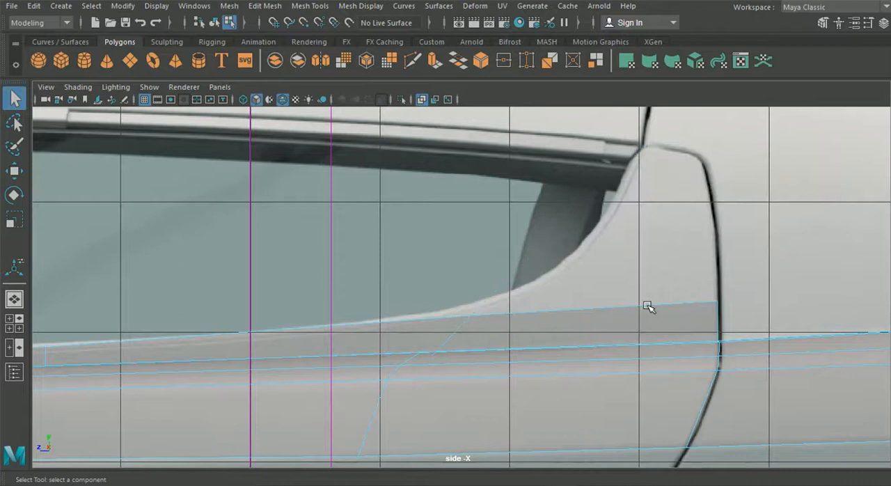
pyautogui.click(631, 326)
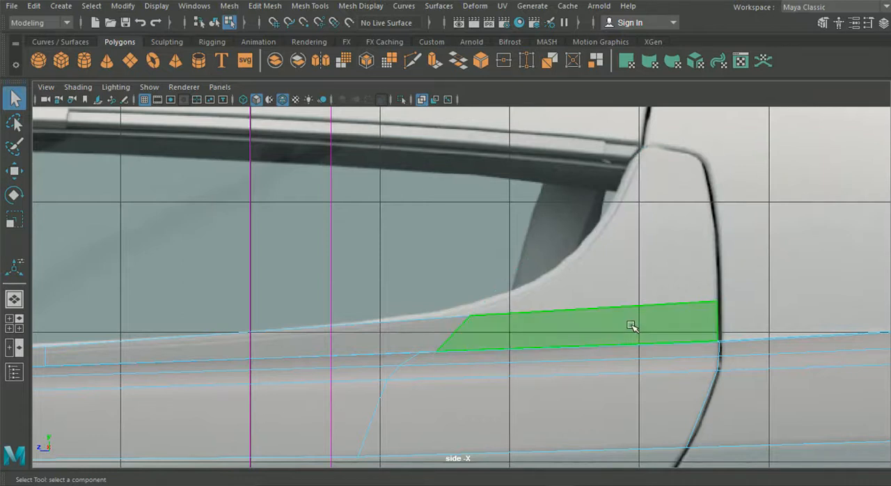
pyautogui.press('Delete')
# Extrude the open rear end edge of the window border strip backward in the perspective view.
pyautogui.click(14, 299)
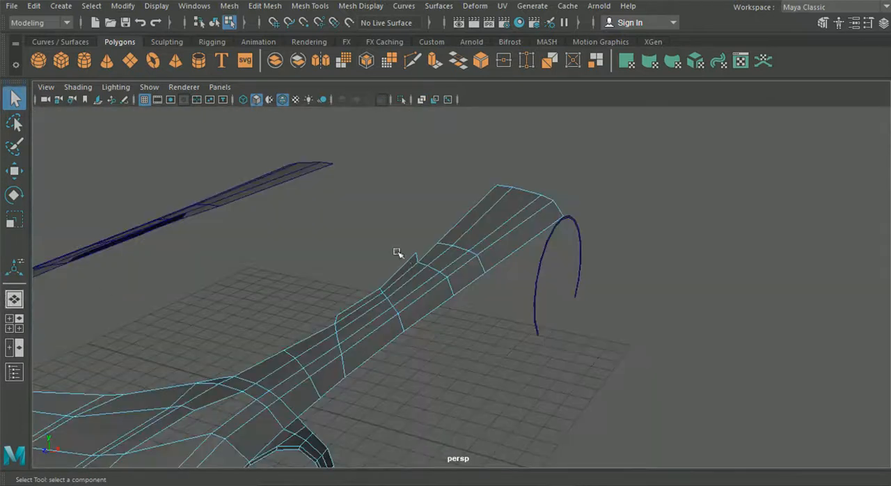
pyautogui.keyDown('alt'); pyautogui.moveTo(407, 273); pyautogui.dragTo(424, 241); pyautogui.keyUp('alt')
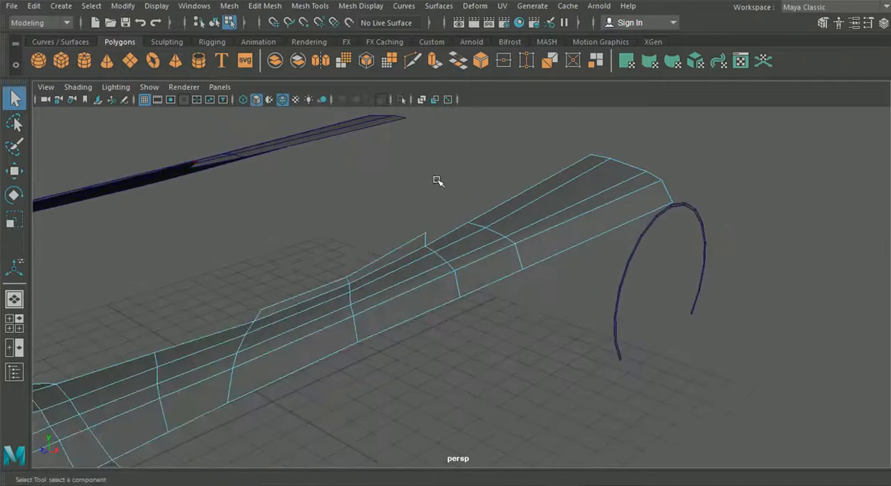
pyautogui.keyDown('alt'); pyautogui.moveTo(431, 180); pyautogui.dragTo(471, 210); pyautogui.keyUp('alt')
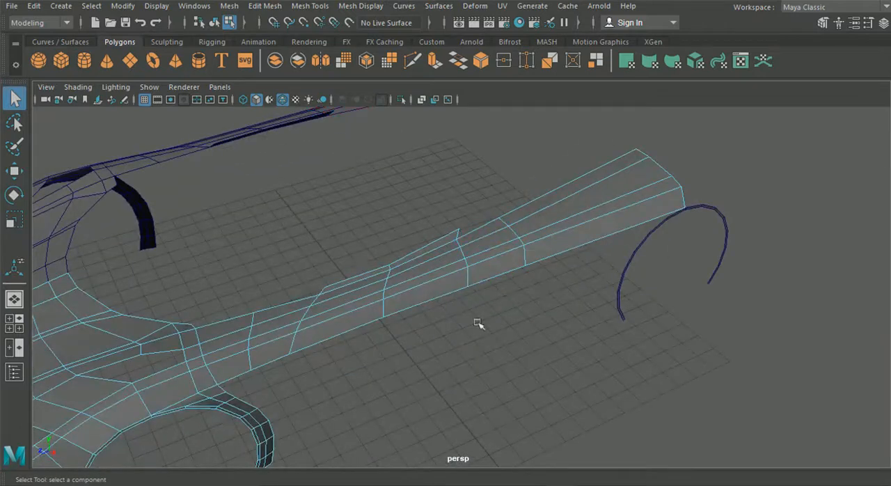
pyautogui.keyDown('alt'); pyautogui.moveTo(446, 325); pyautogui.dragTo(438, 291); pyautogui.keyUp('alt')
pyautogui.keyDown('alt'); pyautogui.moveTo(438, 290); pyautogui.dragTo(420, 336, button='middle'); pyautogui.keyUp('alt')
pyautogui.scroll(5, 396, 375)
pyautogui.moveTo(398, 353); pyautogui.dragTo(401, 142, button='right')
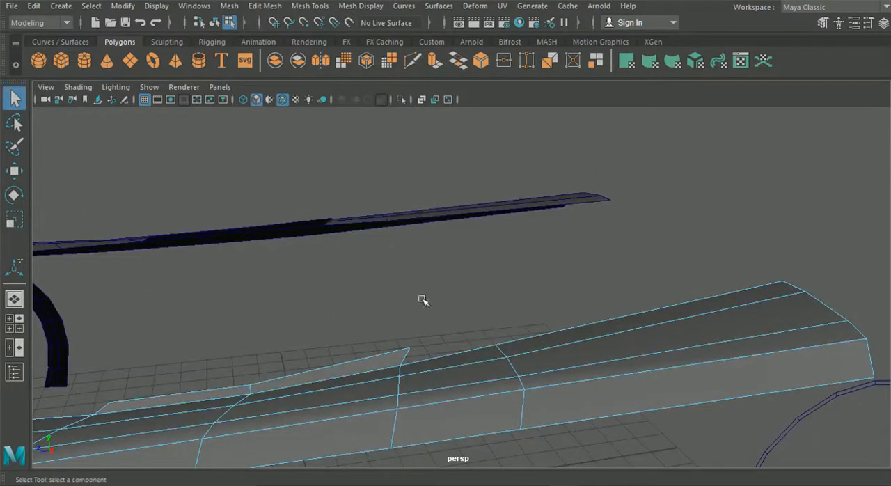
pyautogui.moveTo(400, 352); pyautogui.dragTo(373, 62, button='right')
pyautogui.hotkey('ctrl', 'e')
pyautogui.click(560, 202)
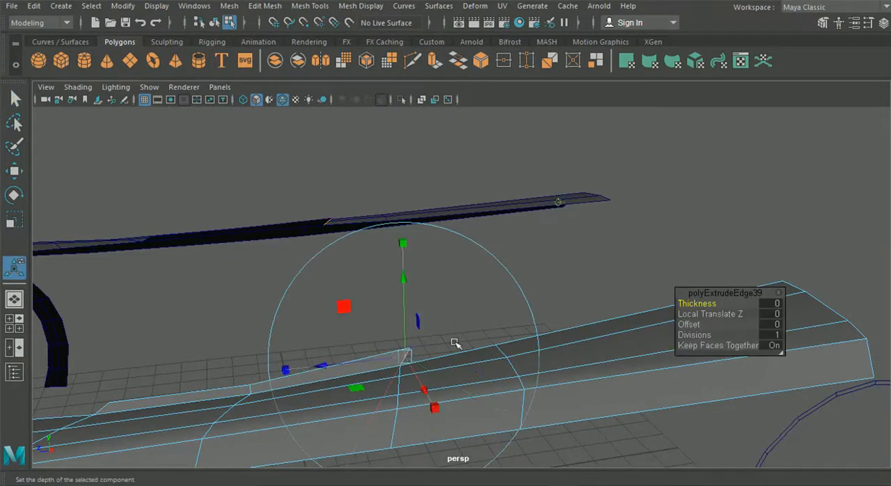
pyautogui.moveTo(405, 359); pyautogui.dragTo(441, 342)
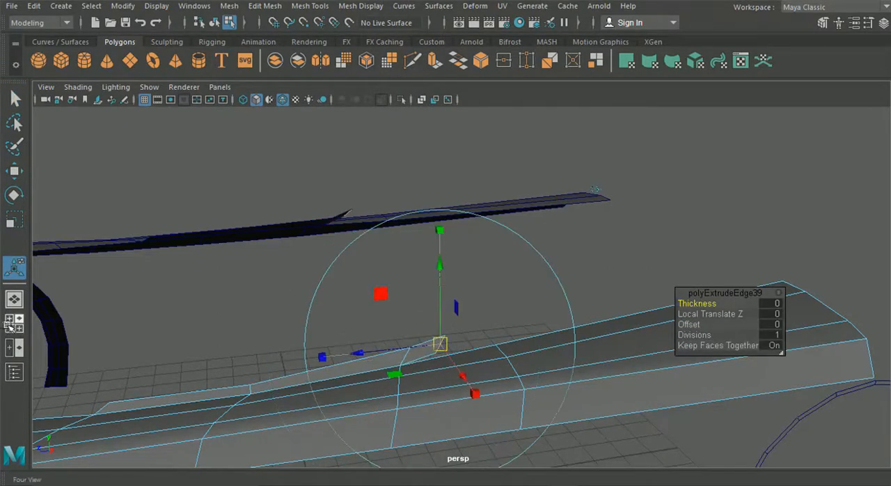
# Align the extruded end edge and its two vertices with the side window's curved lower rear corner in the side view.
pyautogui.press('space')
pyautogui.press('space')
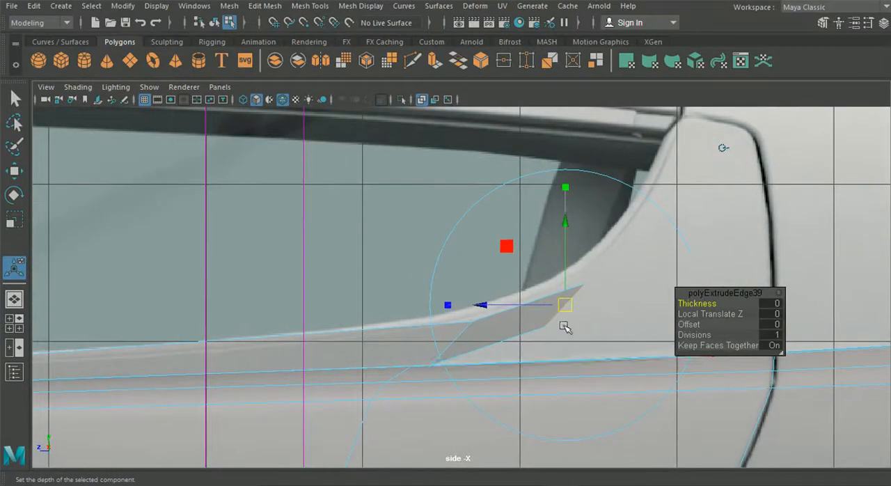
pyautogui.moveTo(563, 336); pyautogui.dragTo(548, 311)
pyautogui.moveTo(513, 330); pyautogui.dragTo(449, 97, button='right')
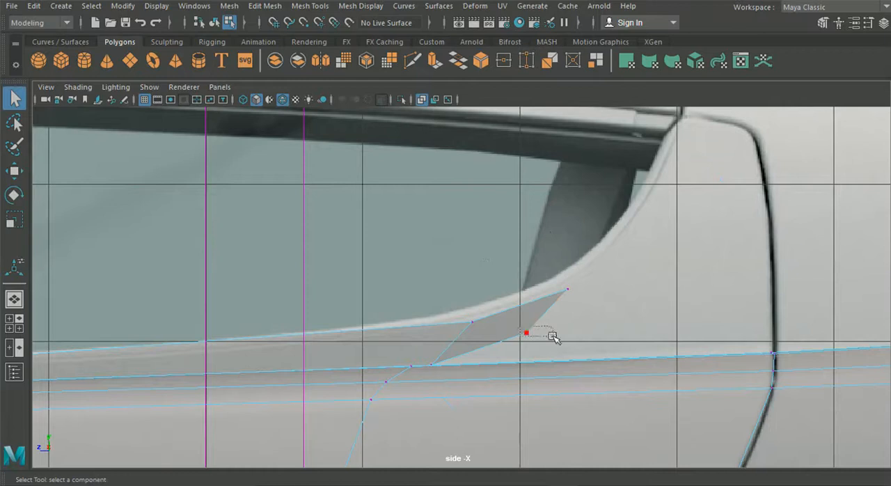
pyautogui.click(15, 174)
pyautogui.moveTo(526, 332); pyautogui.dragTo(580, 324)
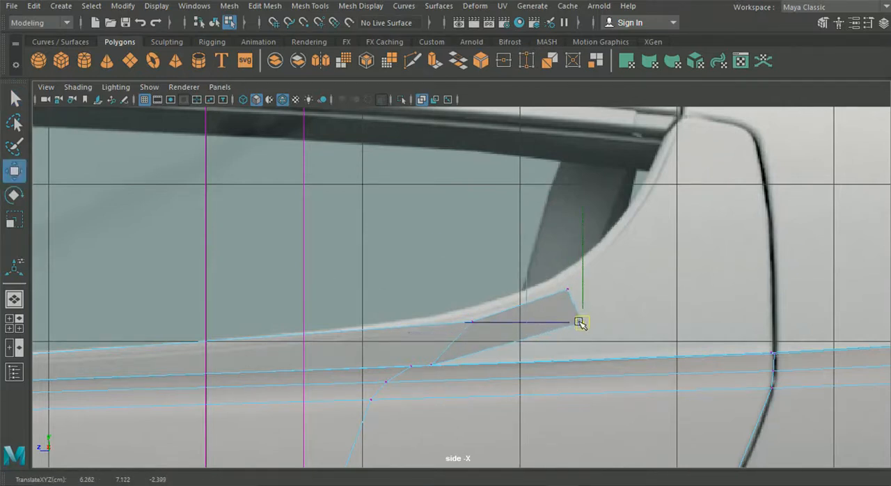
pyautogui.moveTo(575, 319); pyautogui.dragTo(585, 317)
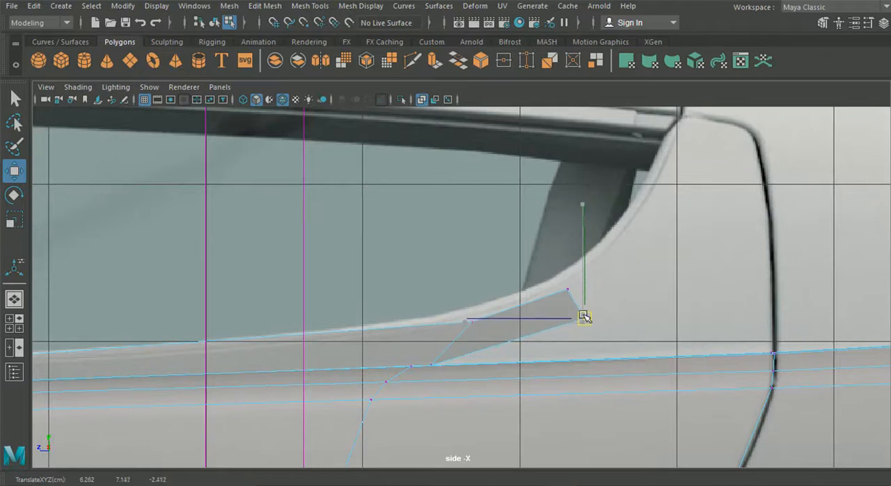
pyautogui.moveTo(554, 277); pyautogui.dragTo(585, 286)
pyautogui.click(584, 317)
pyautogui.moveTo(584, 316); pyautogui.dragTo(598, 312)
# Extrude the strip's end edge again, up along the window's rear curve to its upper rear corner.
pyautogui.moveTo(565, 304); pyautogui.dragTo(559, 63, button='right')
pyautogui.hotkey('ctrl', 'e')
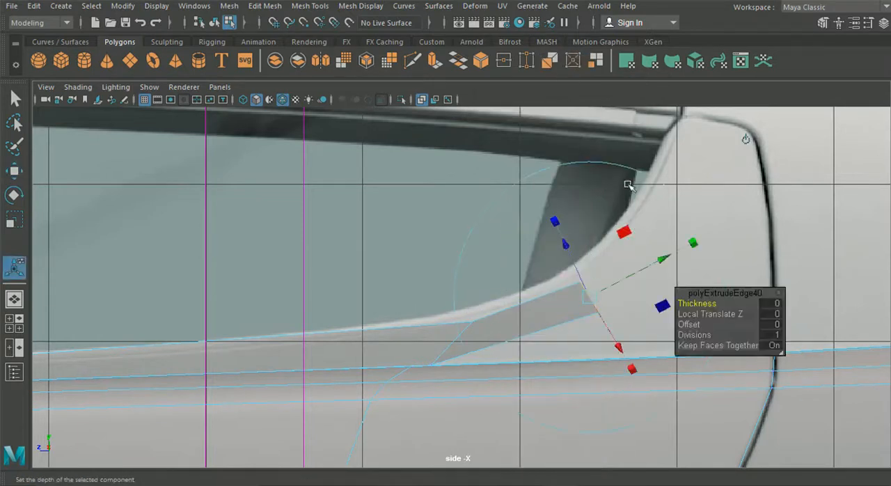
pyautogui.click(749, 140)
pyautogui.moveTo(592, 297); pyautogui.dragTo(671, 186)
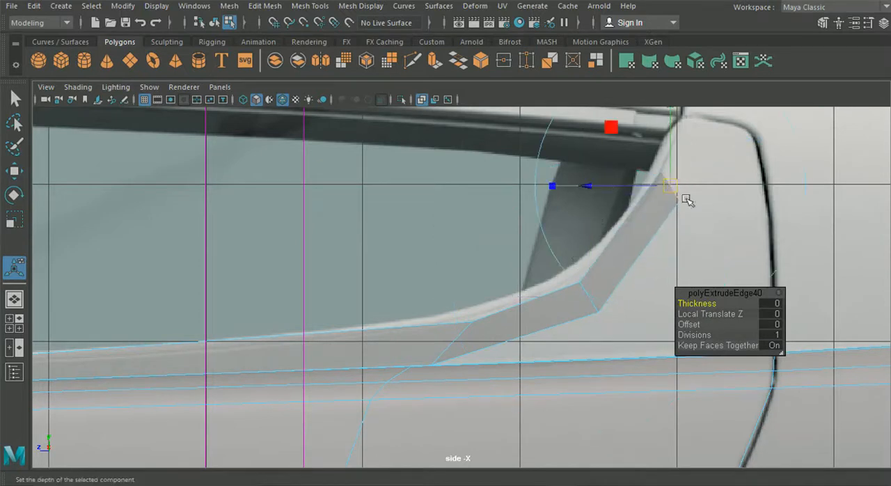
pyautogui.keyDown('alt'); pyautogui.moveTo(701, 192); pyautogui.dragTo(581, 231, button='middle'); pyautogui.keyUp('alt')
pyautogui.moveTo(580, 231); pyautogui.dragTo(597, 175)
# Position the new end's vertices at the window's upper rear corner, along the top of the door seam.
pyautogui.moveTo(493, 106); pyautogui.dragTo(496, 96, button='right')
pyautogui.press('w')
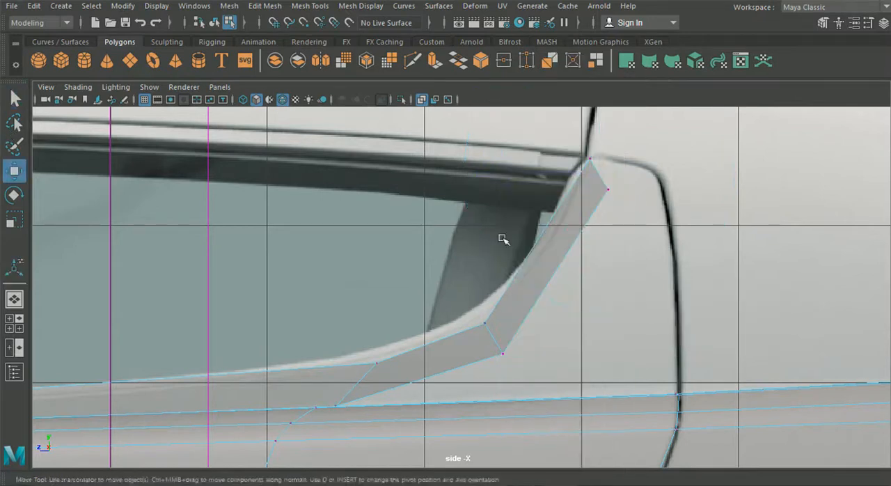
pyautogui.keyDown('alt'); pyautogui.moveTo(602, 188); pyautogui.dragTo(544, 256, button='middle'); pyautogui.keyUp('alt')
pyautogui.moveTo(552, 251); pyautogui.dragTo(553, 251)
pyautogui.moveTo(534, 227); pyautogui.dragTo(566, 231)
# Move the strip's middle pair of vertices up and back to follow the window's rear curve, and adjust the upper corner vertex.
pyautogui.keyDown('alt'); pyautogui.moveTo(543, 344); pyautogui.dragTo(602, 266, button='middle'); pyautogui.keyUp('alt')
pyautogui.click(486, 315)
pyautogui.moveTo(495, 312); pyautogui.dragTo(511, 299)
pyautogui.click(504, 344)
pyautogui.moveTo(506, 343); pyautogui.dragTo(526, 319)
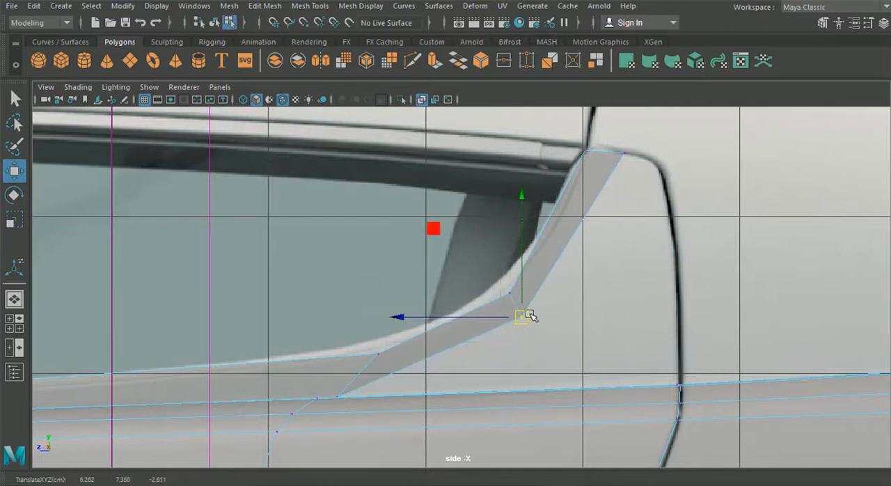
pyautogui.click(587, 152)
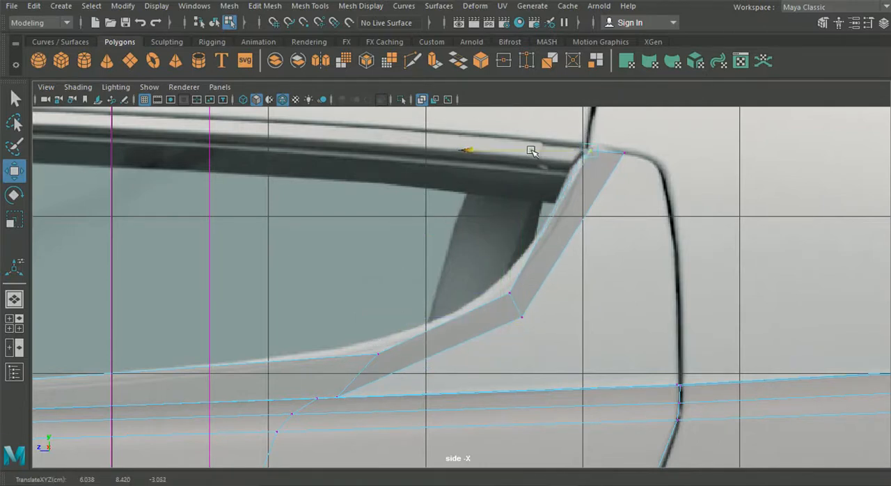
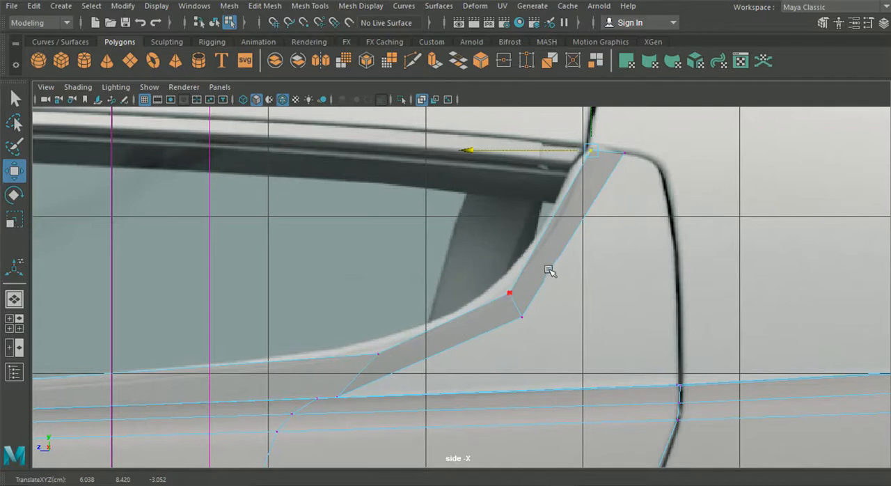
# Move the strip's middle cross edge down and forward along the side window's lower rear curve in the side view.
pyautogui.moveTo(526, 267); pyautogui.dragTo(538, 67, button='right')
pyautogui.click(513, 304)
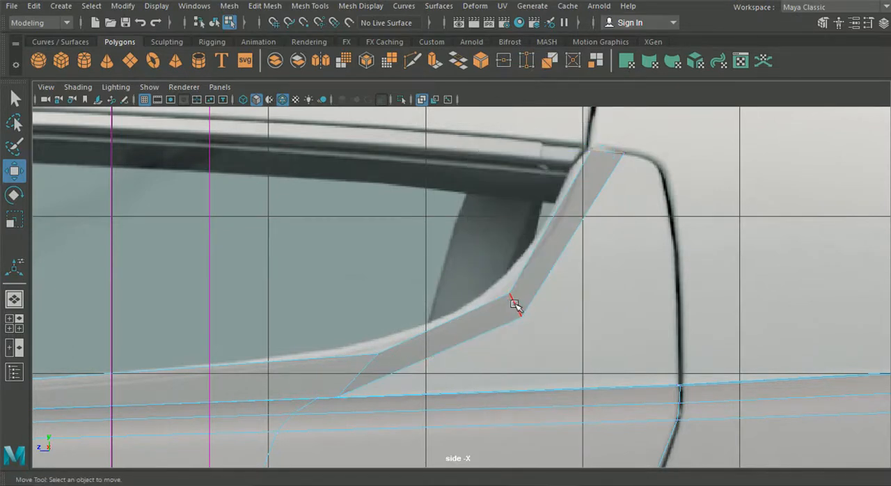
pyautogui.click(14, 172)
pyautogui.moveTo(516, 311); pyautogui.dragTo(450, 340)
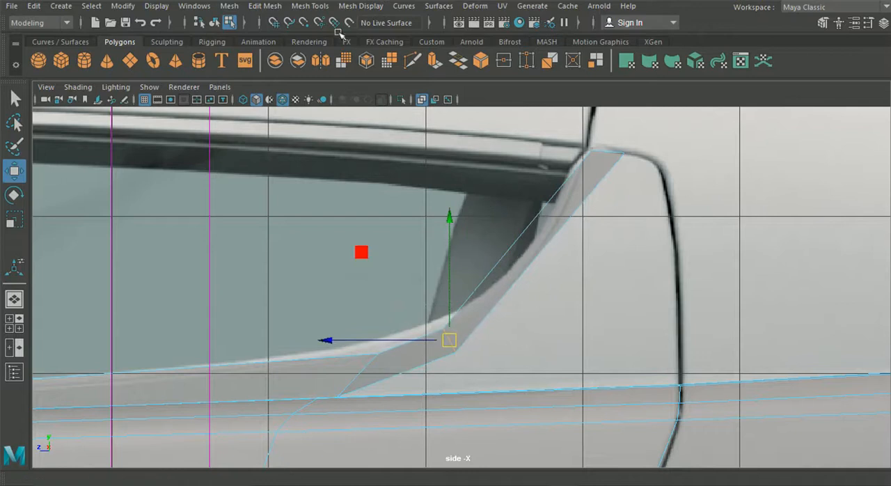
# Insert two edge loops across the strip's long section beside the window's rear curve.
pyautogui.click(322, 5)
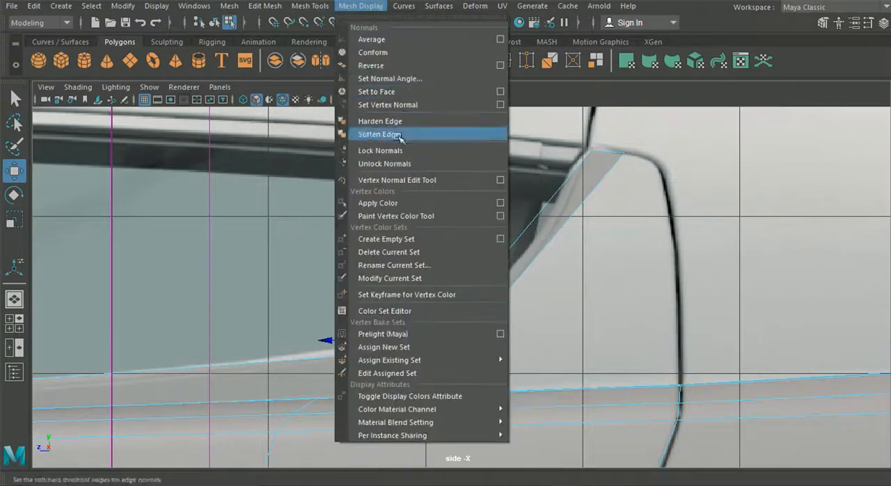
pyautogui.click(322, 5)
pyautogui.click(334, 116)
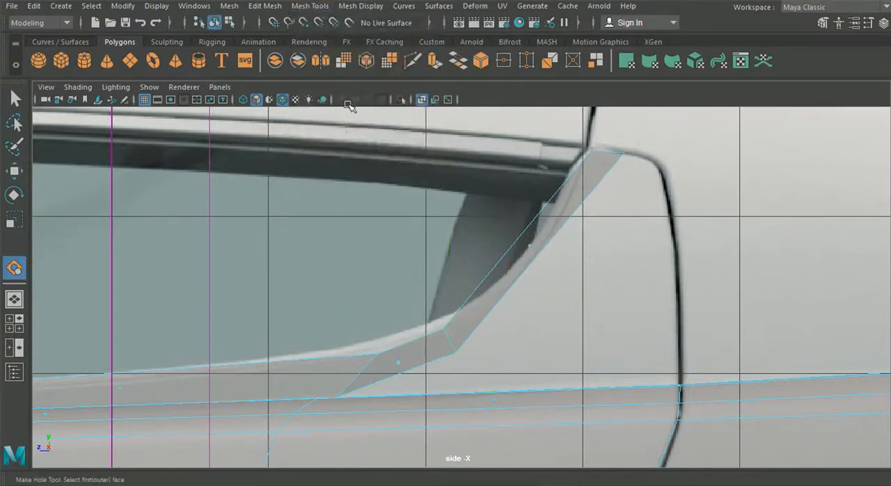
pyautogui.click(315, 6)
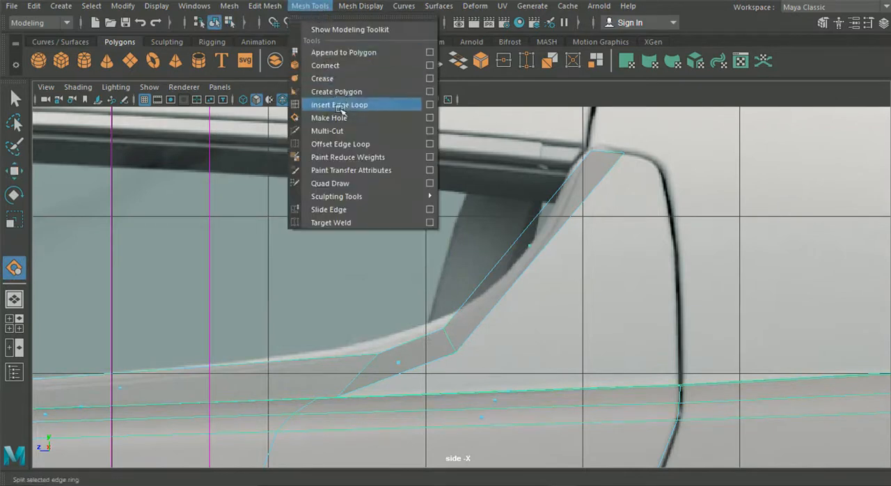
pyautogui.click(322, 104)
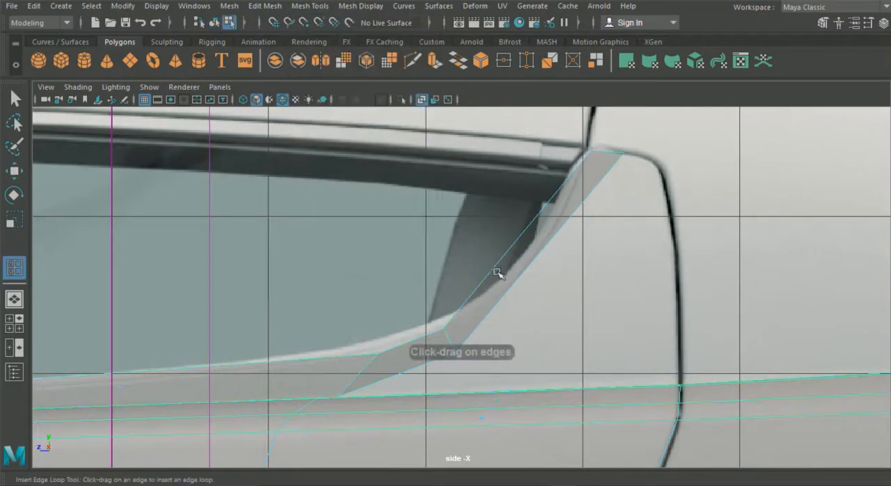
pyautogui.click(578, 210)
# Move the two new cross edges back and down so the strip follows the window's rear curve in the side view.
pyautogui.press('w')
pyautogui.click(508, 271)
pyautogui.moveTo(508, 270); pyautogui.dragTo(523, 291)
pyautogui.click(563, 205)
pyautogui.moveTo(563, 205); pyautogui.dragTo(577, 215)
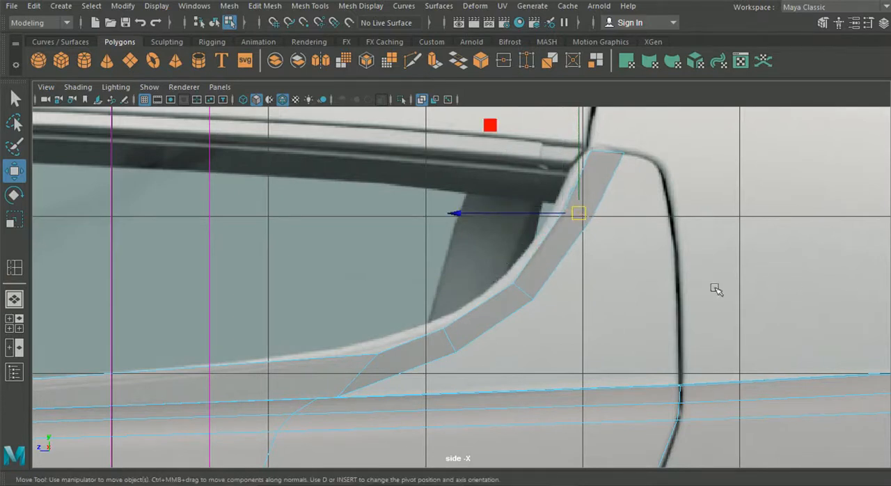
pyautogui.moveTo(496, 303); pyautogui.dragTo(492, 61, button='right')
pyautogui.click(438, 359)
pyautogui.keyDown('shift'); pyautogui.click(480, 339); pyautogui.keyUp('shift')
pyautogui.keyDown('shift'); pyautogui.click(563, 258); pyautogui.keyUp('shift')
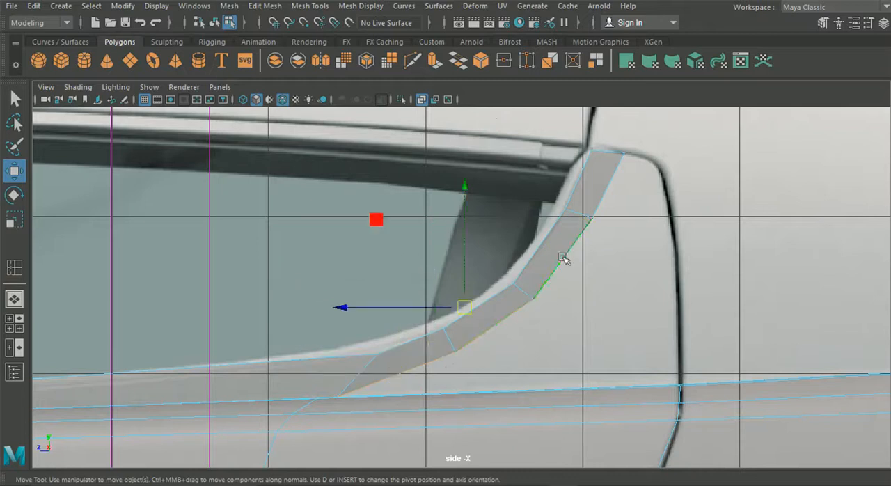
pyautogui.keyDown('shift'); pyautogui.click(594, 193); pyautogui.keyUp('shift')
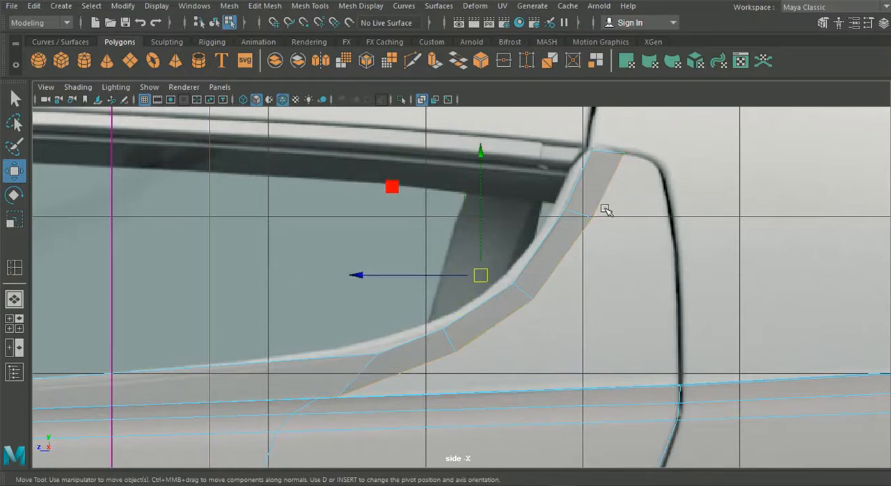
pyautogui.hotkey('ctrl', 'e')
pyautogui.click(554, 217)
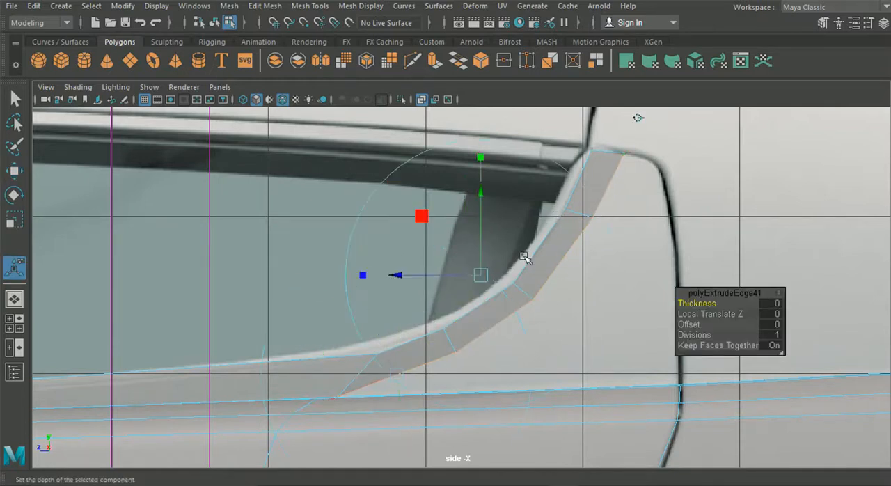
pyautogui.press('t')
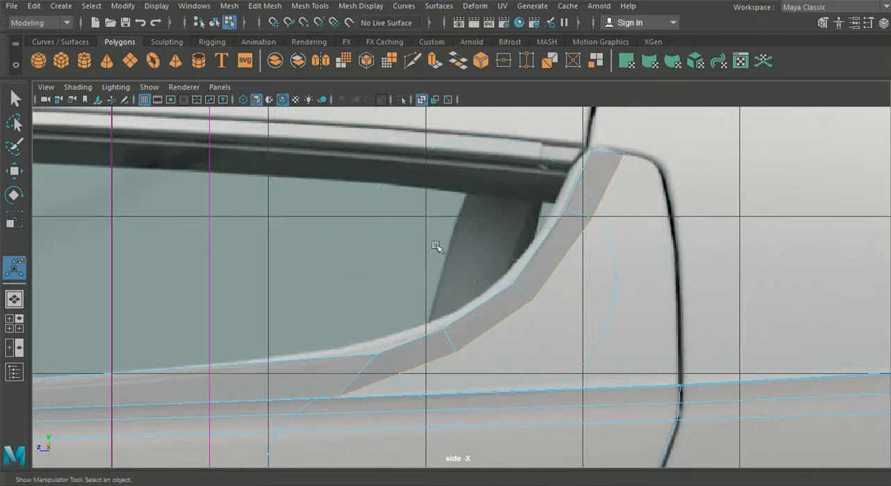
# Show the four-view layout and select the two vertices at the strip's upper end for moving.
pyautogui.click(14, 298)
pyautogui.moveTo(473, 312); pyautogui.dragTo(407, 97, button='right')
pyautogui.click(9, 318)
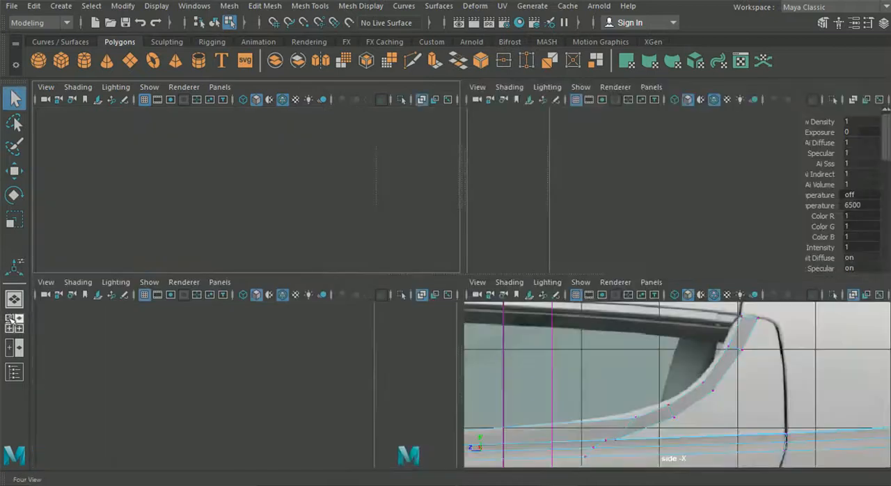
pyautogui.press('space')
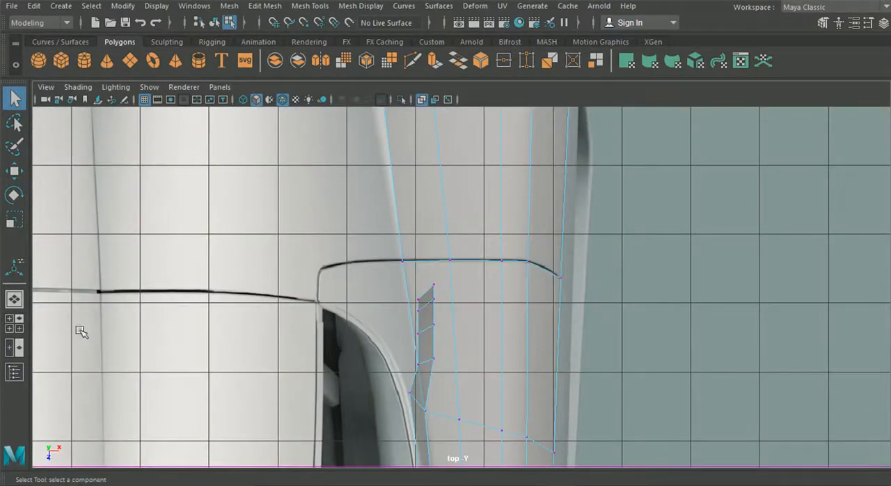
pyautogui.click(9, 318)
pyautogui.moveTo(722, 309); pyautogui.dragTo(777, 326)
pyautogui.click(14, 171)
pyautogui.scroll(4, 160, 182)
pyautogui.keyDown('alt'); pyautogui.moveTo(162, 183); pyautogui.dragTo(266, 186, button='middle'); pyautogui.keyUp('alt')
pyautogui.scroll(-7, 266, 186)
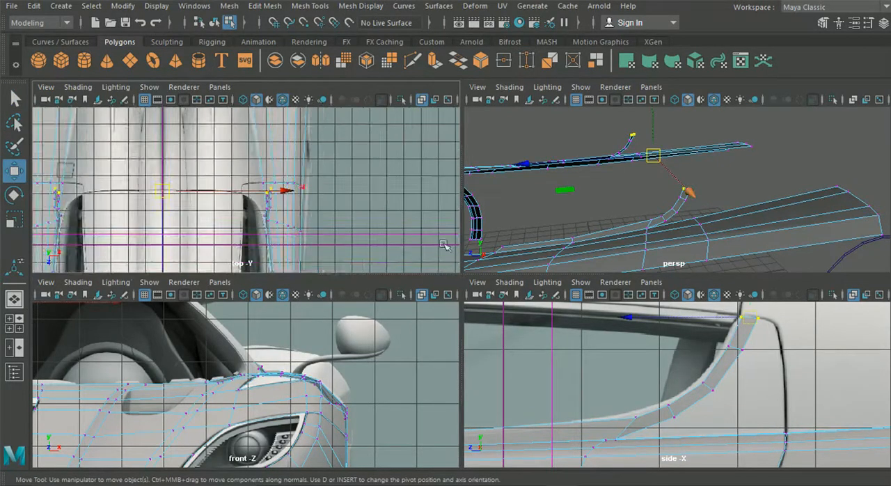
# Limit editing to the original side mesh and move the strip's end vertices inward to the window's rear corner in the top view.
pyautogui.click(216, 23)
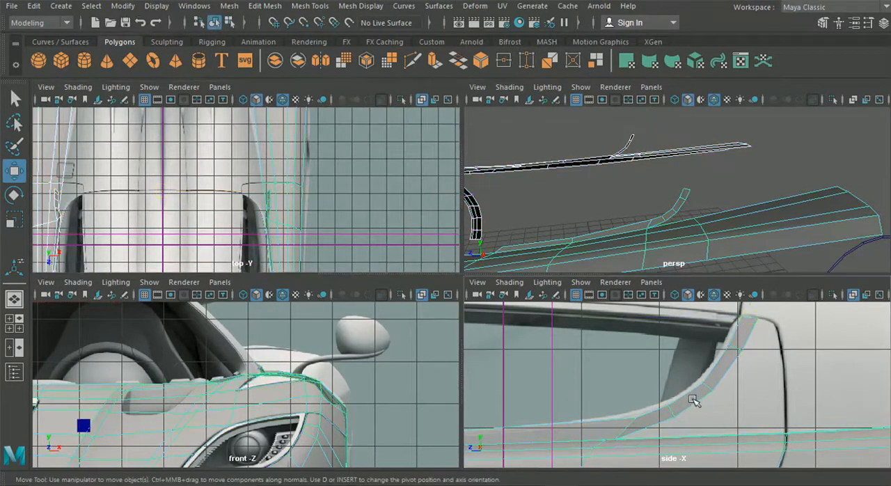
pyautogui.moveTo(708, 97); pyautogui.dragTo(647, 97, button='right')
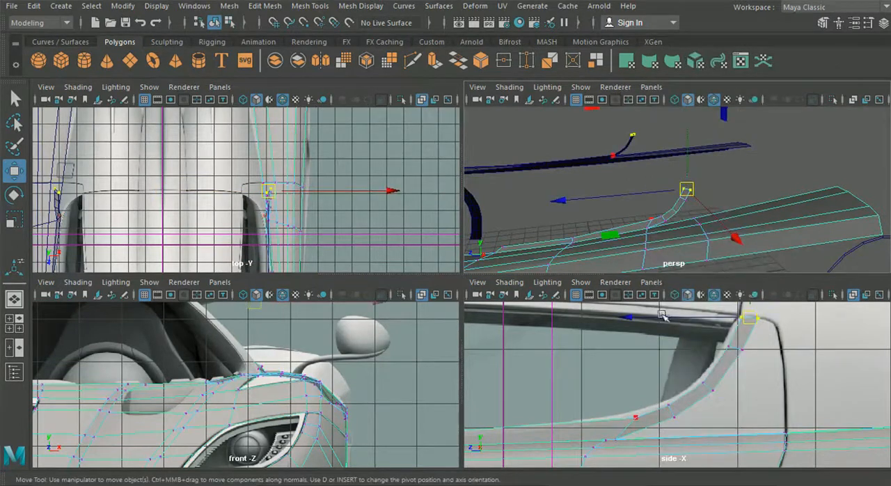
pyautogui.click(656, 359)
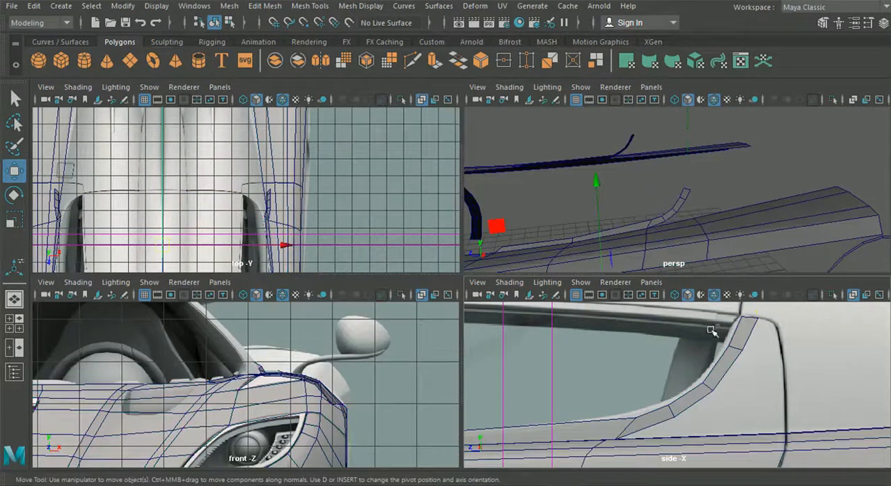
pyautogui.click(743, 327)
pyautogui.moveTo(736, 109); pyautogui.dragTo(672, 99, button='right')
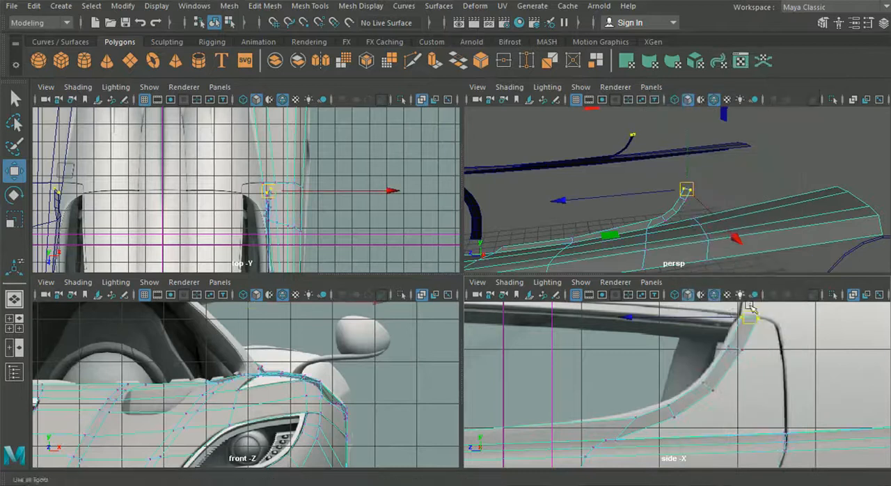
pyautogui.keyDown('alt'); pyautogui.moveTo(259, 155); pyautogui.dragTo(351, 202, button='right'); pyautogui.keyUp('alt')
pyautogui.moveTo(431, 193); pyautogui.dragTo(360, 196)
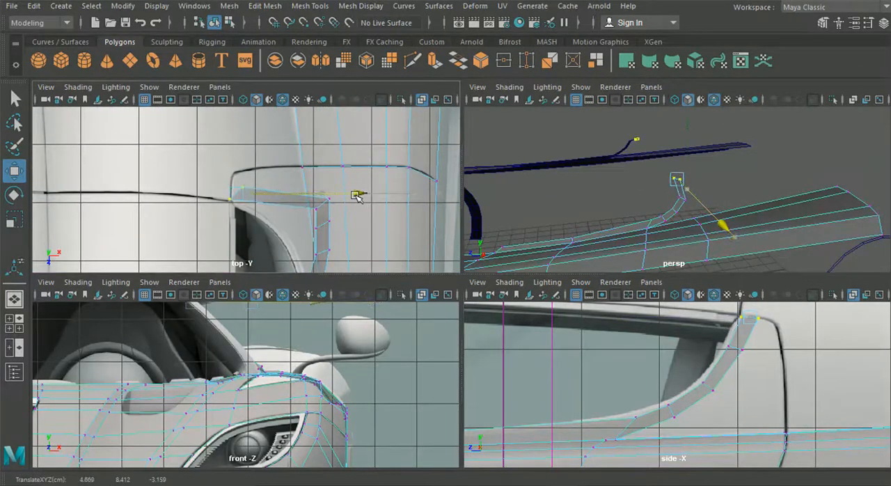
pyautogui.scroll(2, 246, 186)
pyautogui.moveTo(272, 194); pyautogui.dragTo(273, 195)
pyautogui.moveTo(359, 185); pyautogui.dragTo(354, 209)
pyautogui.scroll(3, 278, 183)
# Move the next two vertex pairs below the strip's end inward onto the window's rear curve in the enlarged top view.
pyautogui.moveTo(394, 187); pyautogui.dragTo(444, 241)
pyautogui.keyDown('alt'); pyautogui.moveTo(376, 211); pyautogui.dragTo(284, 156, button='middle'); pyautogui.keyUp('alt')
pyautogui.press('space')
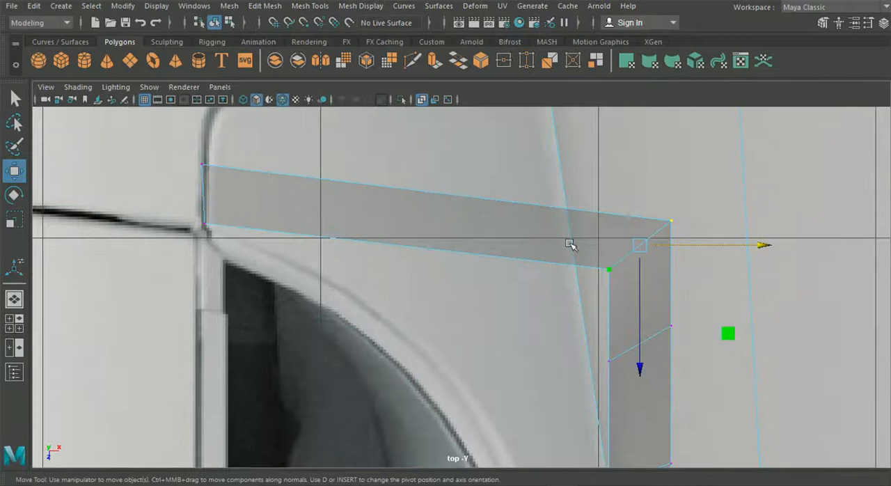
pyautogui.moveTo(722, 245); pyautogui.dragTo(422, 252)
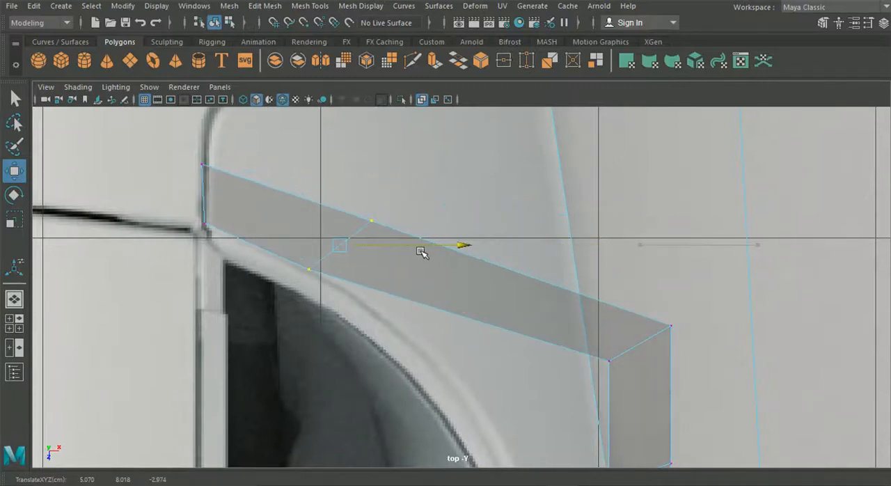
pyautogui.keyDown('alt'); pyautogui.moveTo(633, 409); pyautogui.dragTo(545, 334, button='middle'); pyautogui.keyUp('alt')
pyautogui.moveTo(647, 312); pyautogui.dragTo(647, 311)
pyautogui.moveTo(668, 280); pyautogui.dragTo(494, 275)
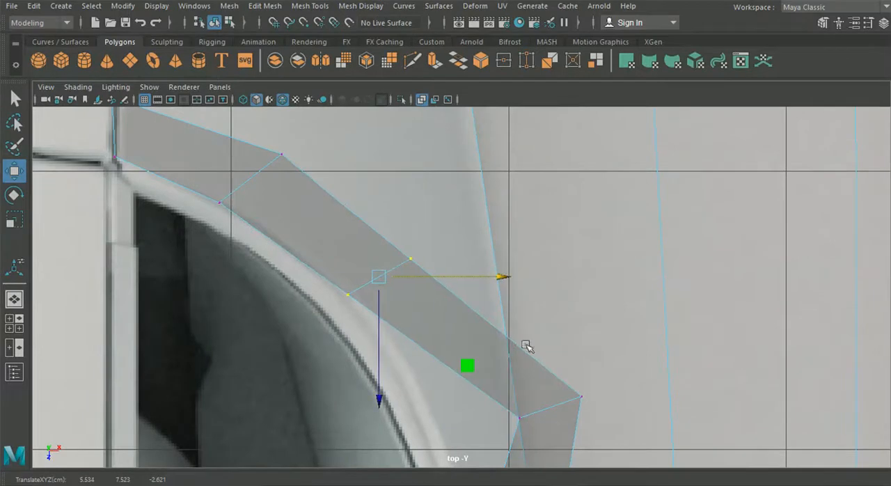
# Move the third vertex pair inward and align the inner vertex at the base of the curve with the window outline.
pyautogui.keyDown('alt'); pyautogui.moveTo(532, 364); pyautogui.dragTo(512, 275, button='middle'); pyautogui.keyUp('alt')
pyautogui.moveTo(480, 296); pyautogui.dragTo(480, 296)
pyautogui.moveTo(646, 317); pyautogui.dragTo(554, 323)
pyautogui.moveTo(555, 322)
pyautogui.keyDown('alt'); pyautogui.mouseDown(button='middle')
pyautogui.moveTo(543, 310)
pyautogui.moveTo(518, 61)
pyautogui.moveTo(567, 324)
pyautogui.moveTo(549, 98)
pyautogui.mouseUp(button='middle'); pyautogui.keyUp('alt')
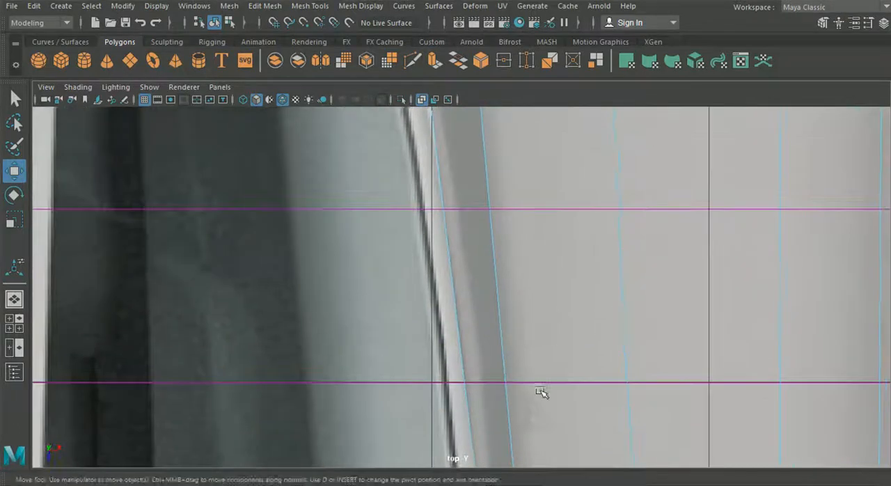
pyautogui.keyDown('alt'); pyautogui.moveTo(539, 428); pyautogui.dragTo(519, 199, button='middle'); pyautogui.keyUp('alt')
pyautogui.moveTo(555, 375)
pyautogui.keyDown('alt'); pyautogui.mouseDown(button='middle')
pyautogui.moveTo(533, 165)
pyautogui.moveTo(523, 314)
pyautogui.moveTo(466, 354)
pyautogui.moveTo(468, 422)
pyautogui.mouseUp(button='middle'); pyautogui.keyUp('alt')
pyautogui.keyDown('alt'); pyautogui.moveTo(427, 181); pyautogui.dragTo(419, 232, button='middle'); pyautogui.keyUp('alt')
pyautogui.click(413, 254)
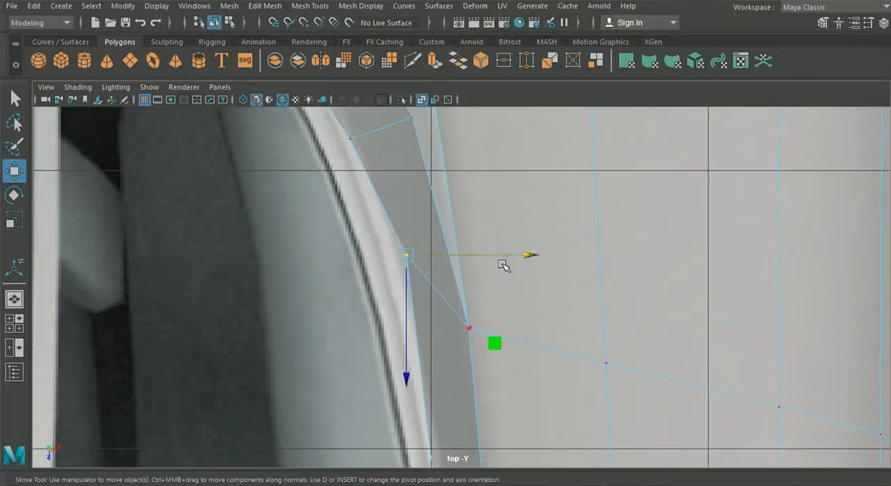
pyautogui.keyDown('alt'); pyautogui.moveTo(478, 229); pyautogui.dragTo(475, 295, button='middle'); pyautogui.keyUp('alt')
# Fine-tune the three middle vertex pairs sideways so the strip's inner edge follows the window outline in the top view.
pyautogui.moveTo(499, 284); pyautogui.dragTo(357, 214)
pyautogui.moveTo(521, 259)
pyautogui.mouseDown()
pyautogui.moveTo(552, 261)
pyautogui.moveTo(534, 262)
pyautogui.mouseUp()
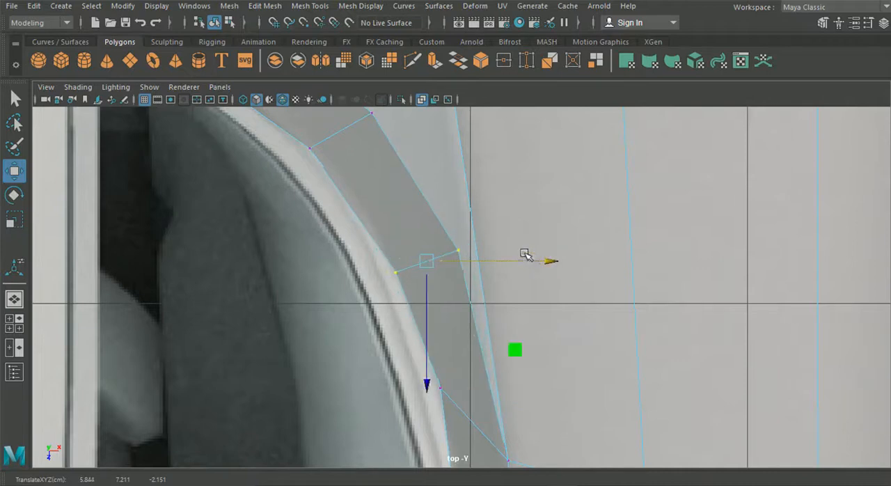
pyautogui.keyDown('alt'); pyautogui.moveTo(352, 152); pyautogui.dragTo(447, 284, button='middle'); pyautogui.keyUp('alt')
pyautogui.moveTo(365, 214); pyautogui.dragTo(365, 215)
pyautogui.moveTo(553, 259)
pyautogui.mouseDown()
pyautogui.moveTo(582, 259)
pyautogui.moveTo(563, 264)
pyautogui.mouseUp()
pyautogui.keyDown('alt'); pyautogui.moveTo(214, 124); pyautogui.dragTo(307, 291, button='middle'); pyautogui.keyUp('alt')
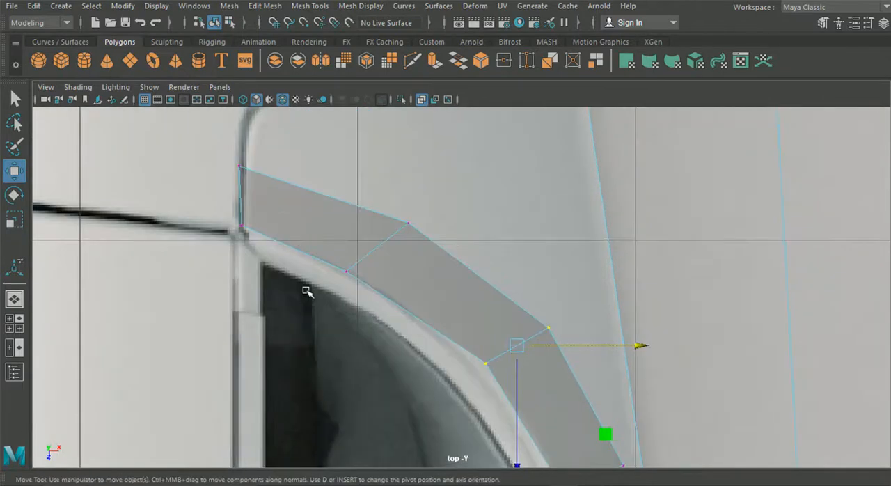
pyautogui.moveTo(306, 290); pyautogui.dragTo(456, 217)
pyautogui.moveTo(489, 248)
pyautogui.mouseDown()
pyautogui.moveTo(529, 250)
pyautogui.moveTo(493, 254)
pyautogui.mouseUp()
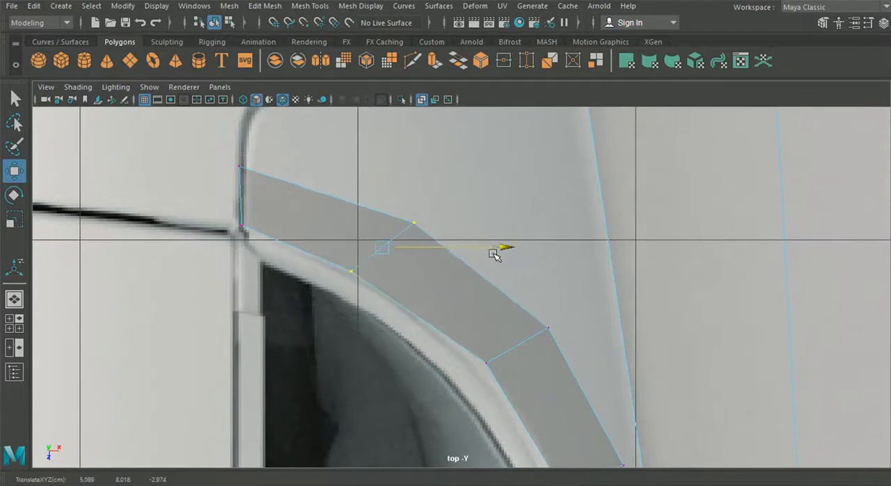
# Adjust the strip's outer end vertex and move its three outer curve vertices inward and rearward to even out the strip's width.
pyautogui.click(255, 174)
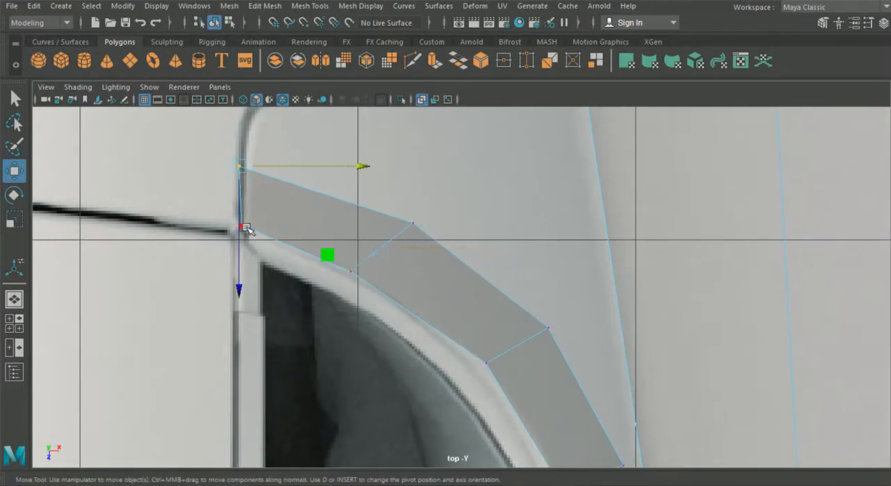
pyautogui.moveTo(241, 169); pyautogui.dragTo(243, 161)
pyautogui.moveTo(408, 205); pyautogui.dragTo(353, 206)
pyautogui.click(547, 327)
pyautogui.moveTo(547, 327); pyautogui.dragTo(497, 304)
pyautogui.keyDown('alt'); pyautogui.moveTo(513, 339); pyautogui.dragTo(467, 241, button='middle'); pyautogui.keyUp('alt')
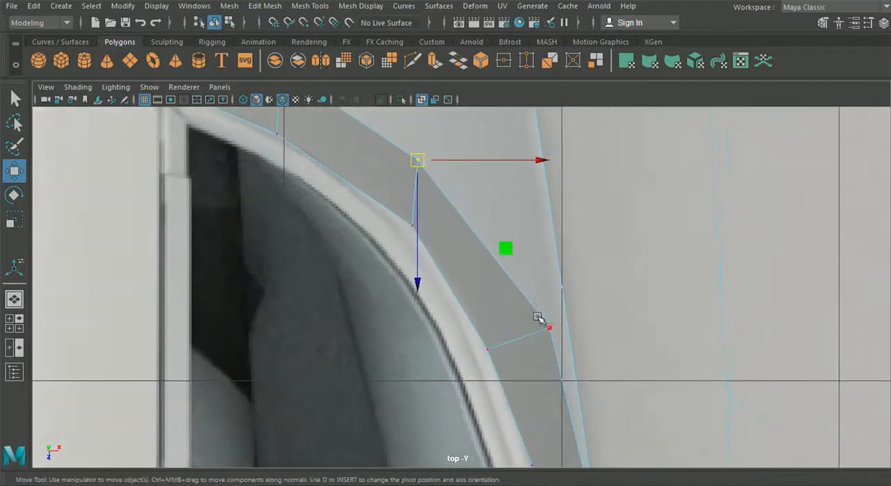
pyautogui.click(561, 341)
pyautogui.moveTo(561, 341); pyautogui.dragTo(478, 285)
# Refine the outer vertices nearest the strip's upper end to smooth its outer contour in the top view.
pyautogui.scroll(-5, 511, 327)
pyautogui.scroll(3, 508, 331)
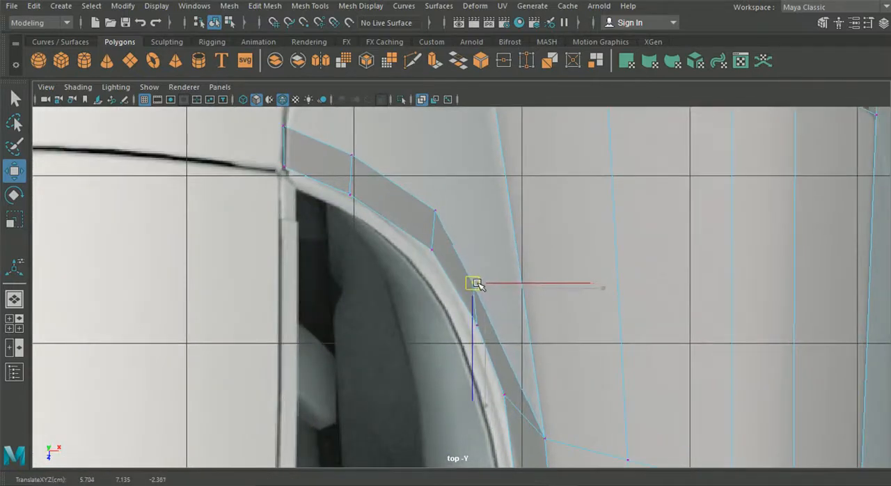
pyautogui.keyDown('alt'); pyautogui.moveTo(478, 259); pyautogui.dragTo(491, 287, button='middle'); pyautogui.keyUp('alt')
pyautogui.click(465, 274)
pyautogui.moveTo(465, 274); pyautogui.dragTo(458, 272)
pyautogui.click(380, 219)
pyautogui.moveTo(380, 219); pyautogui.dragTo(381, 218)
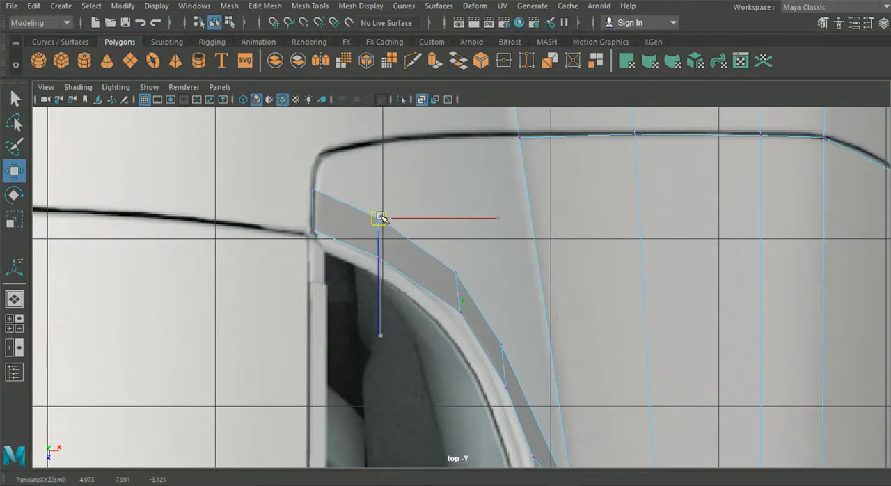
# Try to move the outer vertex near the strip's lower end upward and rearward in the side view.
pyautogui.press('space')
pyautogui.press('space')
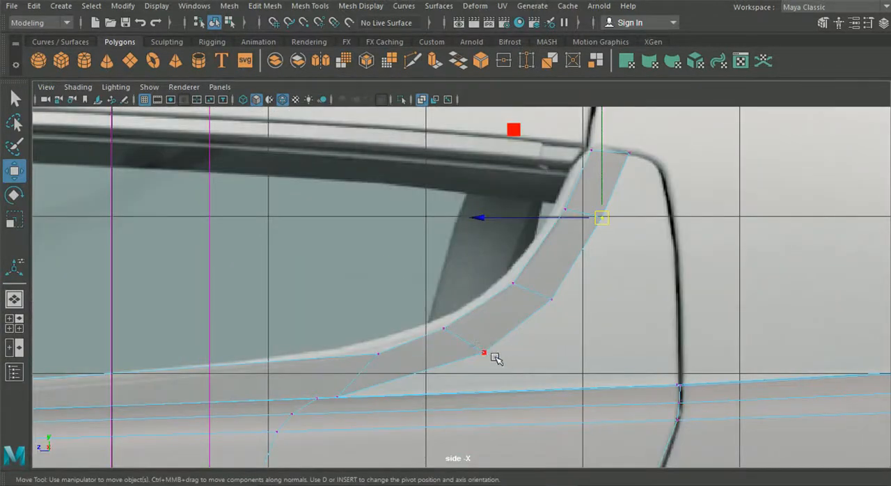
pyautogui.moveTo(486, 353); pyautogui.dragTo(494, 342)
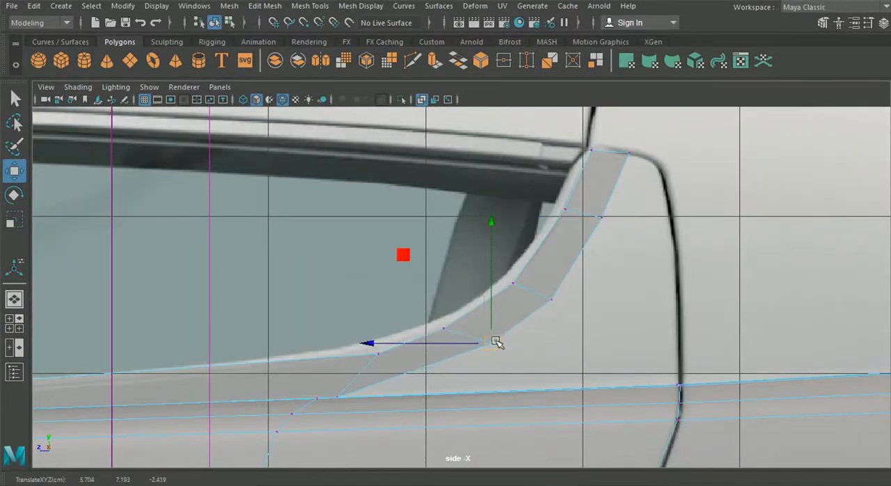
pyautogui.hotkey('ctrl', 'z')
# Extrude the strip's four outer edges rearward, away from the side window, toward the rear panel gap.
pyautogui.moveTo(531, 270); pyautogui.dragTo(530, 61, button='right')
pyautogui.click(619, 187)
pyautogui.keyDown('shift'); pyautogui.click(562, 279); pyautogui.keyUp('shift')
pyautogui.keyDown('shift'); pyautogui.click(491, 306); pyautogui.keyUp('shift')
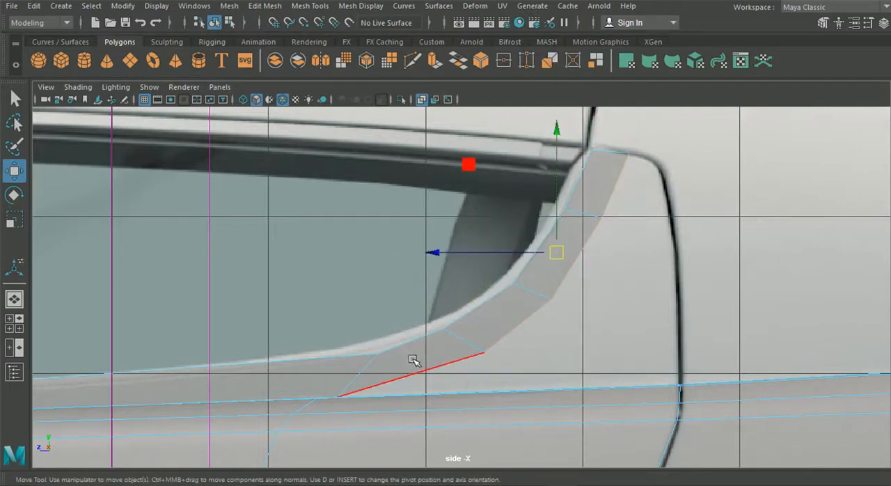
pyautogui.keyDown('shift'); pyautogui.click(427, 362); pyautogui.keyUp('shift')
pyautogui.hotkey('ctrl', 'e')
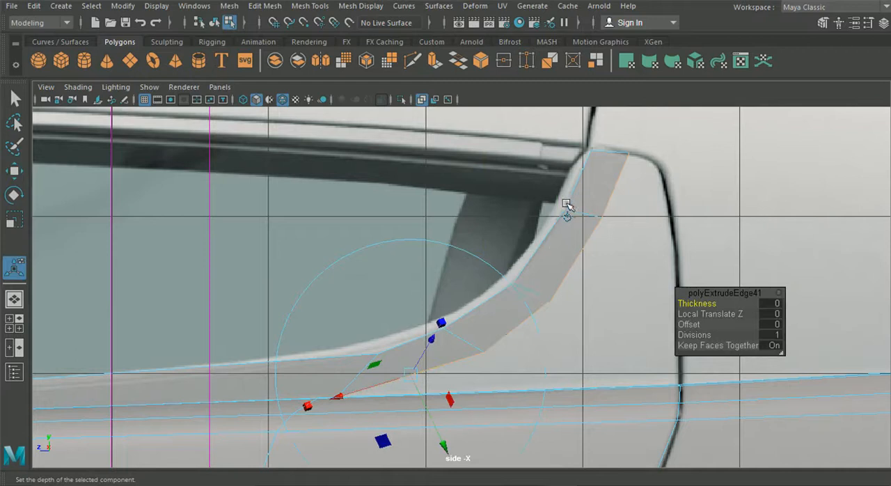
pyautogui.moveTo(420, 272); pyautogui.dragTo(617, 292)
# Place the extrusion's free lower end vertex on the adjacent body panel vertex and merge the two.
pyautogui.press('space')
pyautogui.press('space')
pyautogui.keyDown('alt'); pyautogui.moveTo(527, 369); pyautogui.dragTo(373, 302); pyautogui.keyUp('alt')
pyautogui.moveTo(374, 303); pyautogui.dragTo(296, 101, button='right')
pyautogui.keyDown('alt'); pyautogui.moveTo(296, 101); pyautogui.dragTo(531, 412); pyautogui.keyUp('alt')
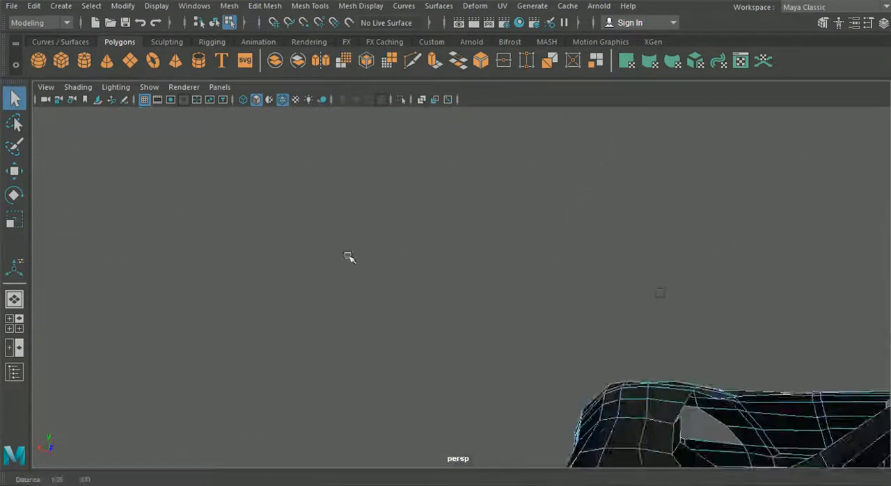
pyautogui.keyDown('alt'); pyautogui.moveTo(421, 355); pyautogui.dragTo(395, 334); pyautogui.keyUp('alt')
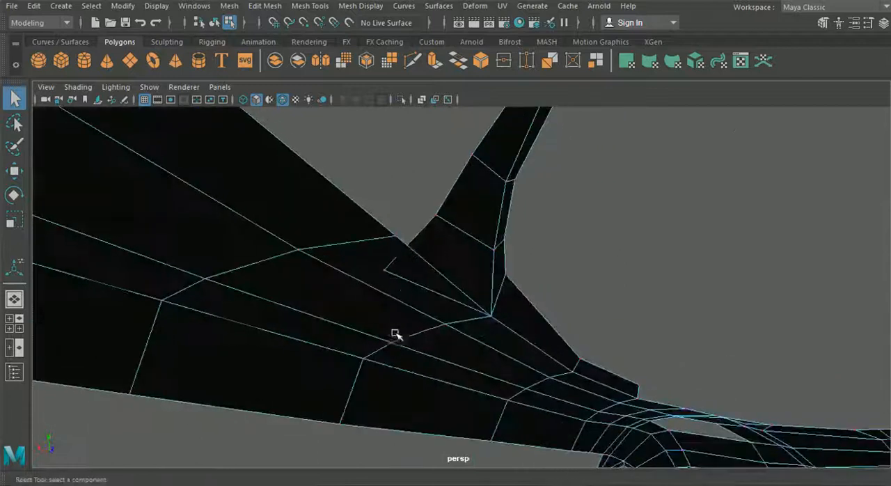
pyautogui.click(14, 170)
pyautogui.moveTo(390, 283); pyautogui.dragTo(511, 409)
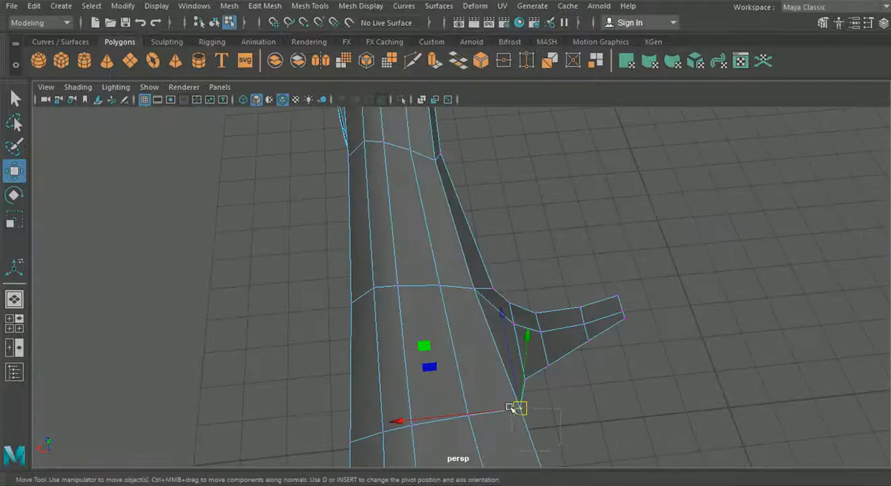
pyautogui.click(264, 6)
pyautogui.click(278, 127)
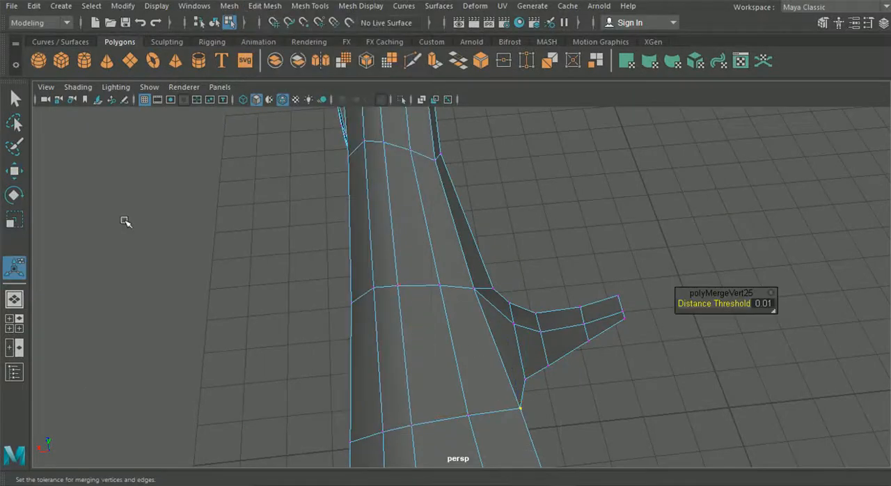
# Move the lower vertices of the extruded outer row rearward onto the panel gap line in the side view.
pyautogui.click(15, 323)
pyautogui.press('space')
pyautogui.press('w')
pyautogui.keyDown('alt'); pyautogui.moveTo(681, 382); pyautogui.dragTo(566, 327, button='middle'); pyautogui.keyUp('alt')
pyautogui.moveTo(521, 231); pyautogui.dragTo(576, 221)
pyautogui.click(530, 178)
pyautogui.moveTo(530, 178); pyautogui.dragTo(571, 169)
# Fit the remaining upper vertices of the outer row to the gap line's rounded upper corner in the side view.
pyautogui.keyDown('alt'); pyautogui.moveTo(572, 174); pyautogui.dragTo(549, 309, button='middle'); pyautogui.keyUp('alt')
pyautogui.scroll(2, 545, 296)
pyautogui.click(531, 221)
pyautogui.moveTo(441, 225); pyautogui.dragTo(463, 219)
pyautogui.click(527, 142)
pyautogui.moveTo(534, 145); pyautogui.dragTo(542, 159)
# Shift the three middle vertices of the outer row inward along the panel gap line in the top view.
pyautogui.click(13, 323)
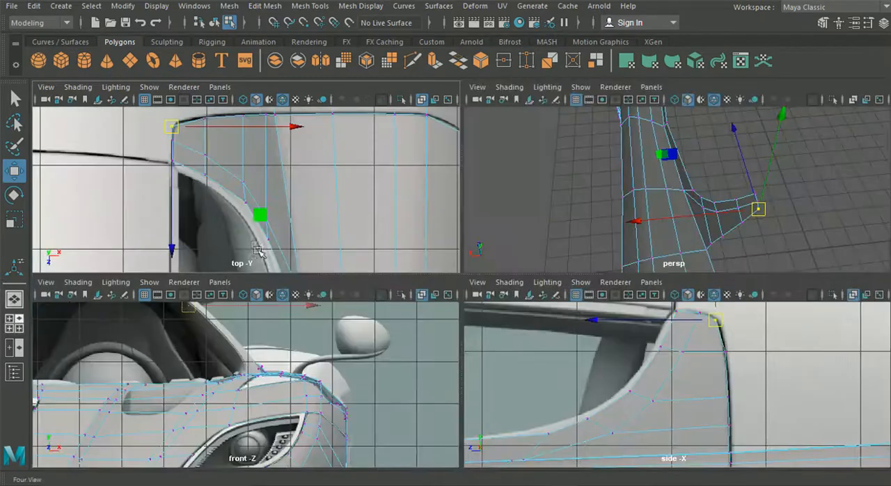
pyautogui.press('space')
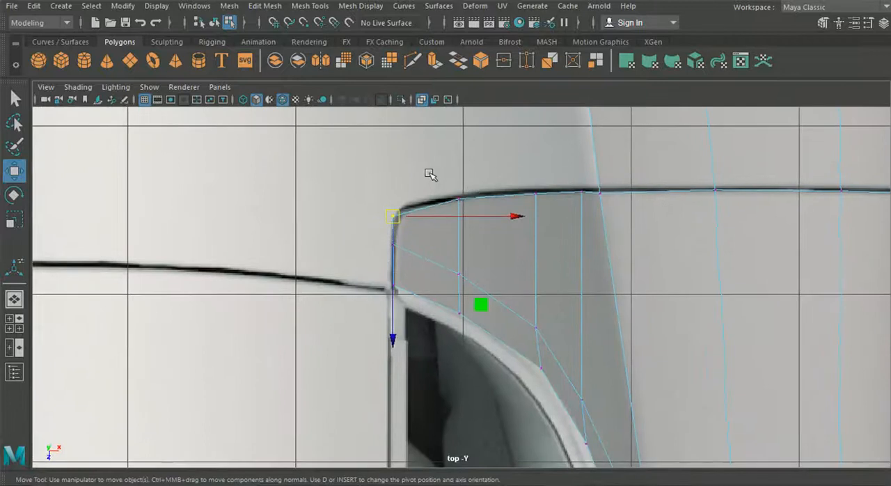
pyautogui.click(459, 200)
pyautogui.moveTo(540, 201); pyautogui.dragTo(549, 198)
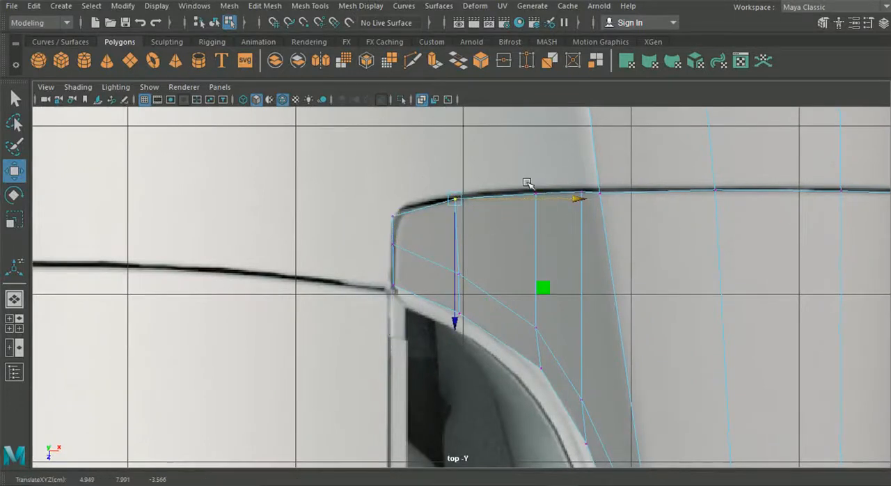
pyautogui.click(543, 199)
pyautogui.moveTo(619, 197); pyautogui.dragTo(607, 197, button='middle')
pyautogui.click(590, 198)
pyautogui.moveTo(677, 194); pyautogui.dragTo(665, 195, button='middle')
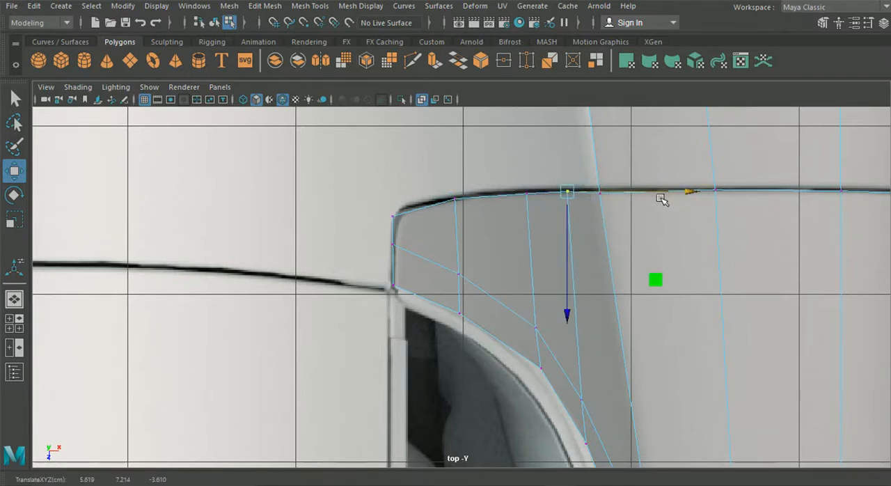
# Extrude the strip's top end edges upward in the side view, following the slanted gap line behind the door.
pyautogui.scroll(-5, 632, 239)
pyautogui.scroll(-2, 547, 248)
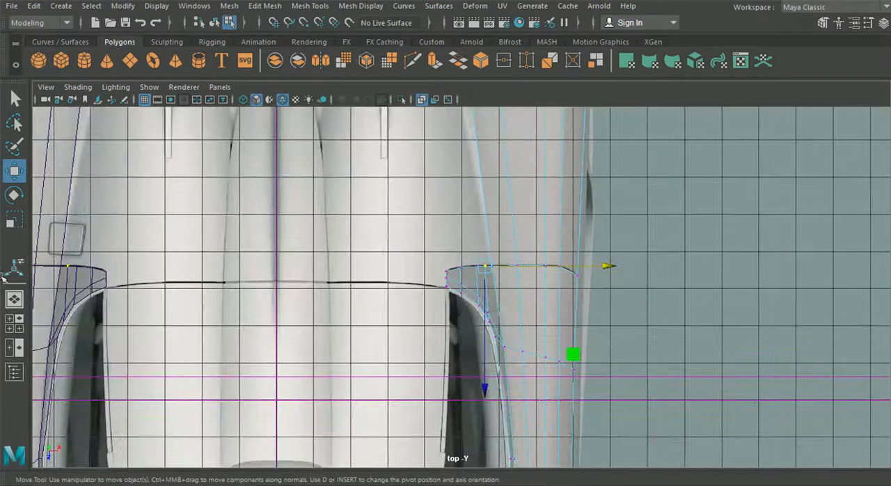
pyautogui.click(14, 299)
pyautogui.keyDown('alt'); pyautogui.moveTo(367, 291); pyautogui.dragTo(460, 306); pyautogui.keyUp('alt')
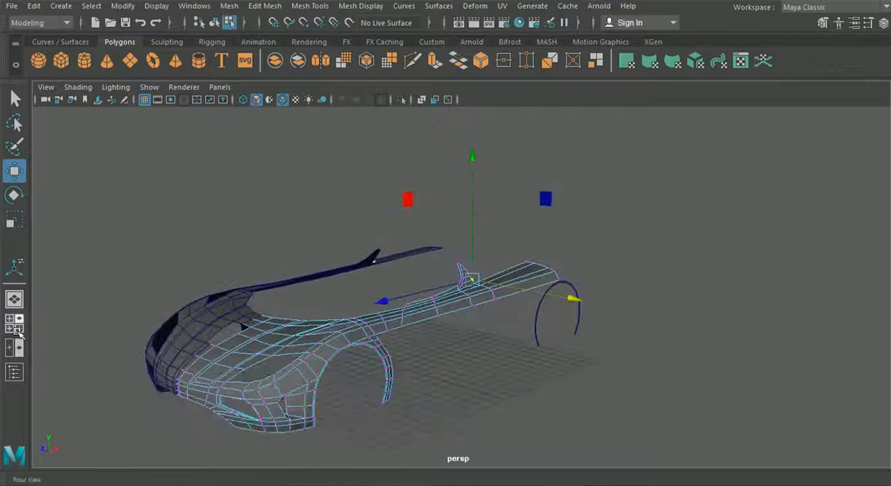
pyautogui.click(14, 324)
pyautogui.press('space')
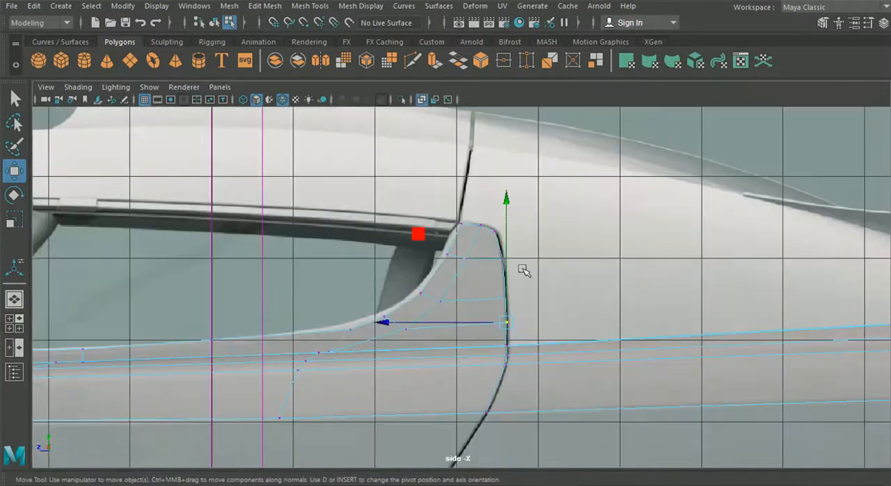
pyautogui.moveTo(476, 117); pyautogui.dragTo(477, 63, button='right')
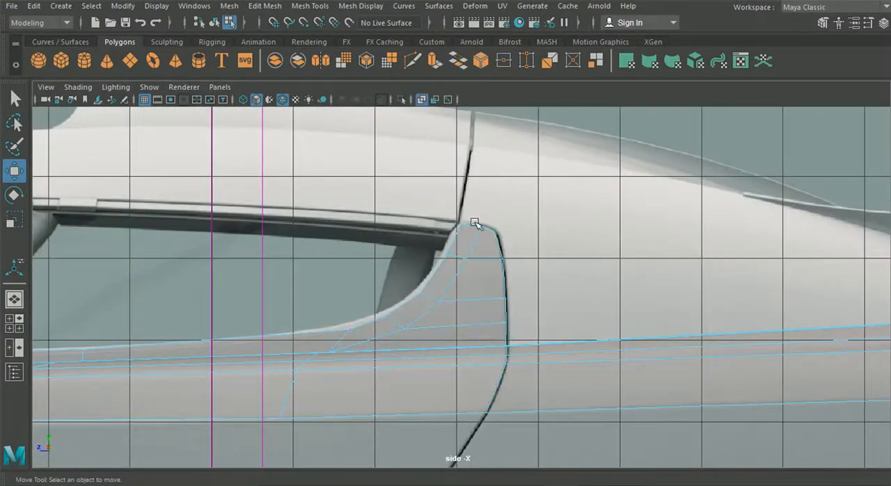
pyautogui.click(475, 224)
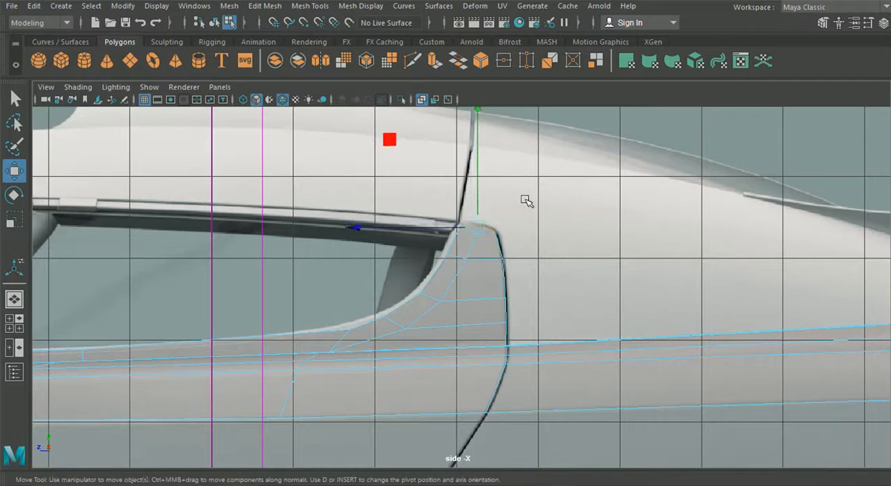
pyautogui.hotkey('ctrl', 'e')
pyautogui.keyDown('alt'); pyautogui.moveTo(539, 160); pyautogui.dragTo(526, 244, button='middle'); pyautogui.keyUp('alt')
pyautogui.click(611, 155)
pyautogui.moveTo(472, 230); pyautogui.dragTo(470, 154)
pyautogui.moveTo(394, 236); pyautogui.dragTo(395, 233)
# Move the upper end vertices of the new extension to even out its end and align it with the gap line.
pyautogui.moveTo(468, 264); pyautogui.dragTo(412, 93, button='right')
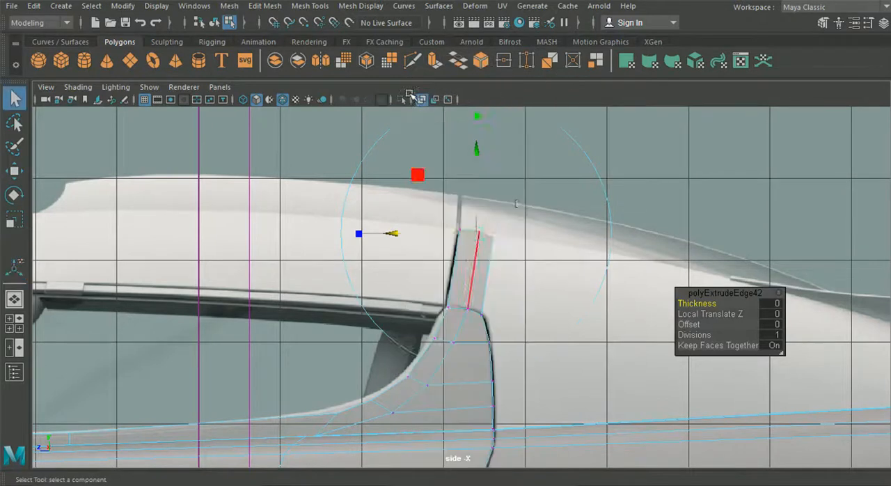
pyautogui.scroll(4, 520, 217)
pyautogui.click(14, 171)
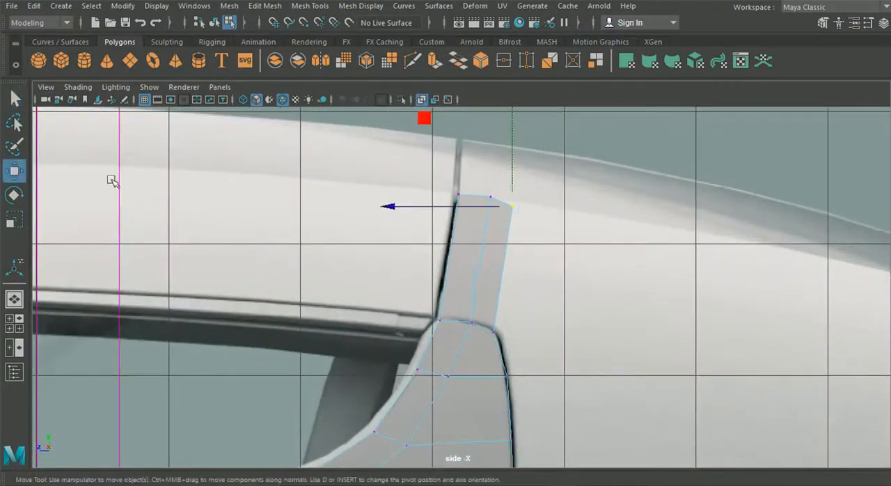
pyautogui.scroll(3, 534, 215)
pyautogui.moveTo(522, 168); pyautogui.dragTo(507, 200)
pyautogui.moveTo(496, 159); pyautogui.dragTo(470, 201)
pyautogui.moveTo(454, 149); pyautogui.dragTo(455, 148)
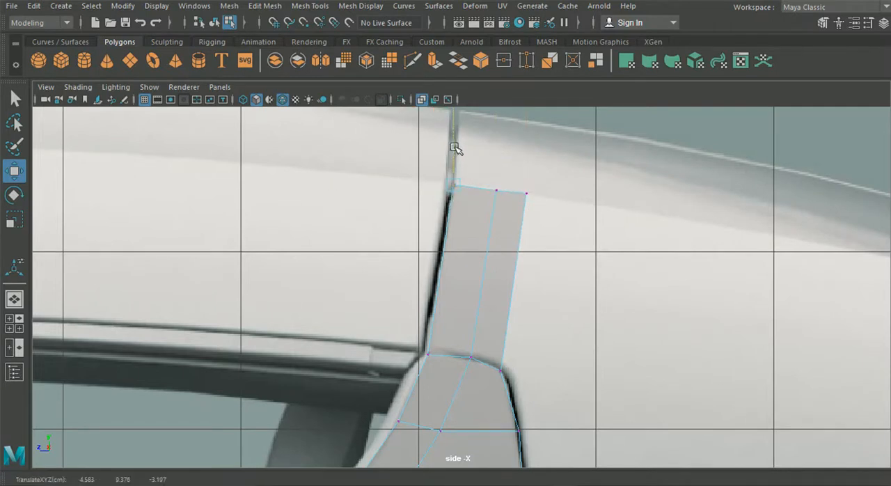
# Adjust the height of the extension's middle end vertex to straighten its upper edge in the side view.
pyautogui.click(499, 173)
pyautogui.keyDown('alt'); pyautogui.moveTo(489, 214); pyautogui.dragTo(443, 301, button='middle'); pyautogui.keyUp('alt')
pyautogui.scroll(6, 478, 292)
pyautogui.scroll(3, 451, 287)
pyautogui.click(432, 252)
pyautogui.moveTo(437, 228); pyautogui.dragTo(432, 221)
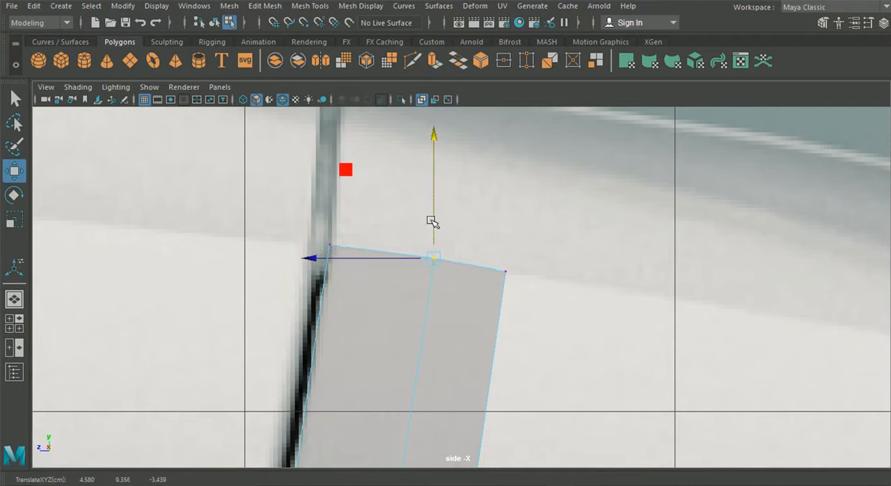
# Select the extension's three end vertices and move them inward across the roof toward the central panel seam in the top view.
pyautogui.scroll(-10, 243, 292)
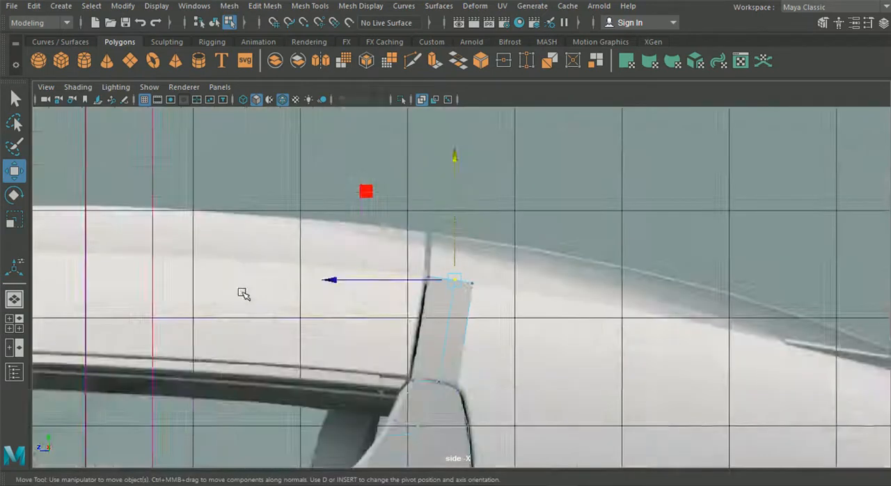
pyautogui.click(7, 315)
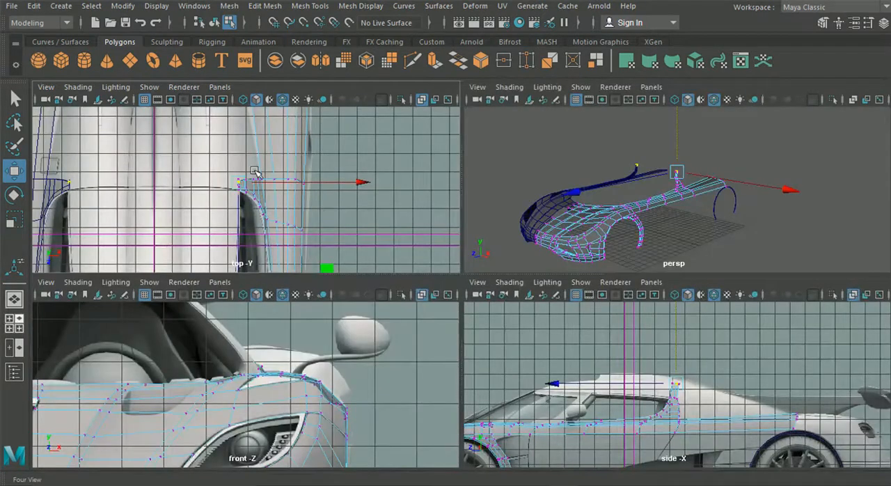
pyautogui.keyDown('alt'); pyautogui.moveTo(179, 189); pyautogui.dragTo(225, 185, button='middle'); pyautogui.keyUp('alt')
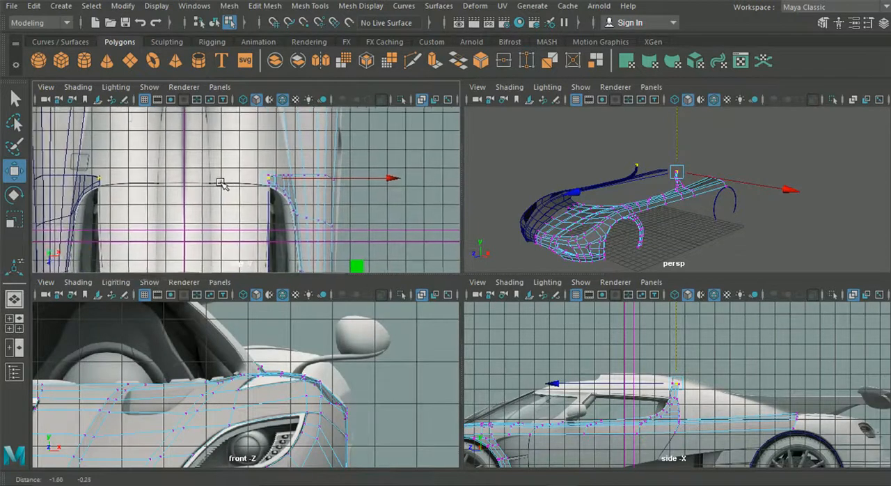
pyautogui.scroll(3, 670, 353)
pyautogui.scroll(3, 670, 354)
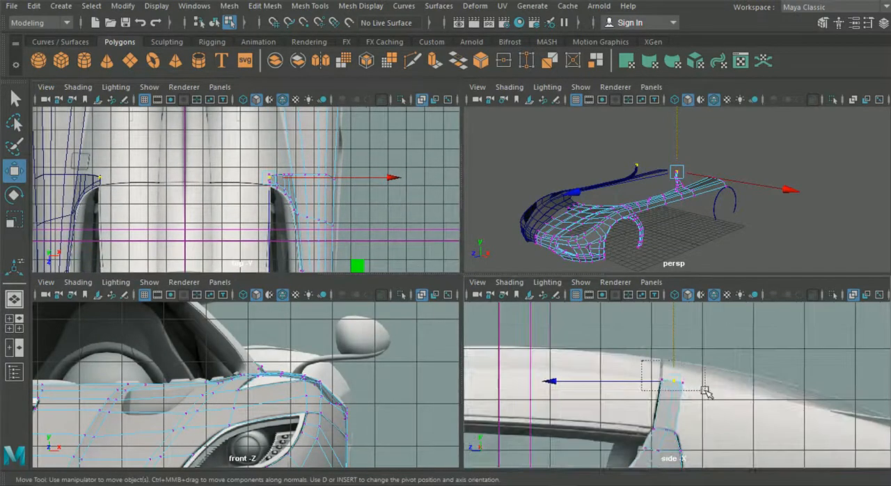
pyautogui.click(373, 181)
pyautogui.moveTo(372, 180); pyautogui.dragTo(334, 184)
pyautogui.press('space')
pyautogui.scroll(5, 304, 213)
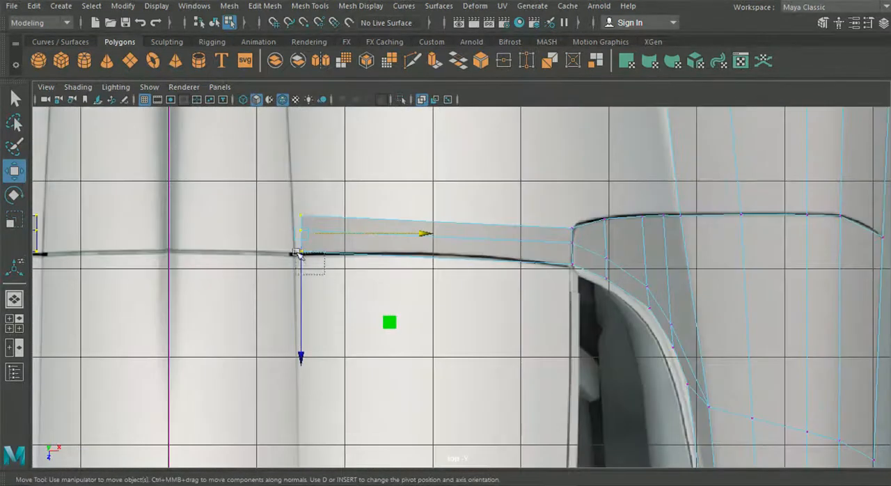
# Align the three inner end vertices one by one with the central roof panel seam in the top view.
pyautogui.moveTo(297, 254); pyautogui.dragTo(296, 252)
pyautogui.moveTo(422, 255); pyautogui.dragTo(379, 255)
pyautogui.scroll(3, 218, 210)
pyautogui.moveTo(260, 211); pyautogui.dragTo(261, 211)
pyautogui.moveTo(344, 201); pyautogui.dragTo(334, 202)
pyautogui.moveTo(249, 254); pyautogui.dragTo(205, 226)
pyautogui.moveTo(337, 241); pyautogui.dragTo(340, 239)
pyautogui.moveTo(269, 194); pyautogui.dragTo(214, 167)
pyautogui.moveTo(335, 186); pyautogui.dragTo(337, 181)
# Select the three inner end vertices and shift them outward from the car's centreline in the front view.
pyautogui.click(30, 327)
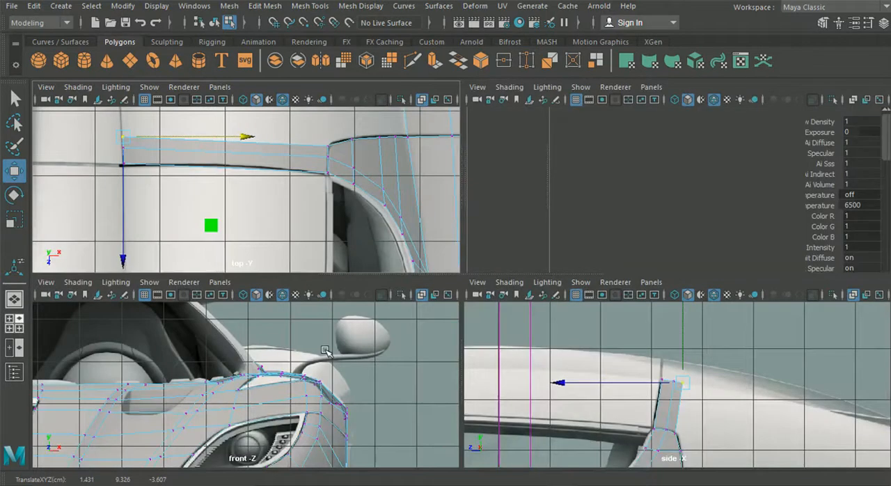
pyautogui.press('space')
pyautogui.keyDown('alt'); pyautogui.moveTo(364, 304); pyautogui.dragTo(420, 347, button='middle'); pyautogui.keyUp('alt')
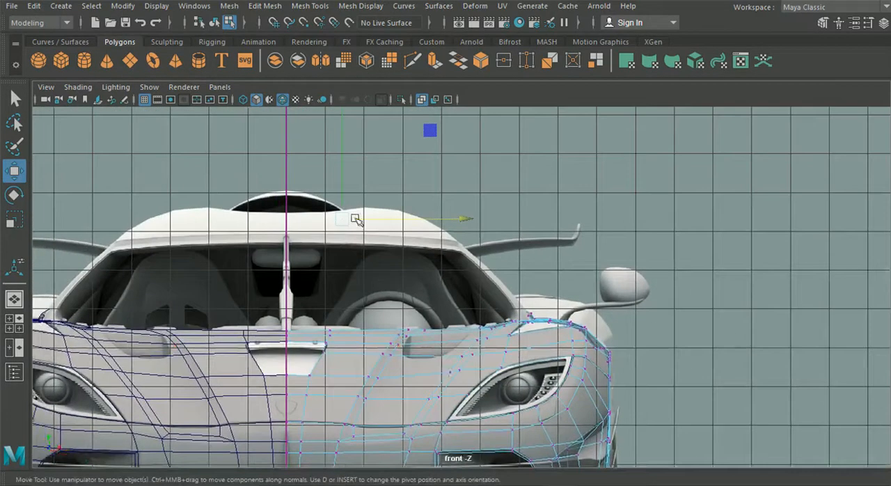
pyautogui.press('space')
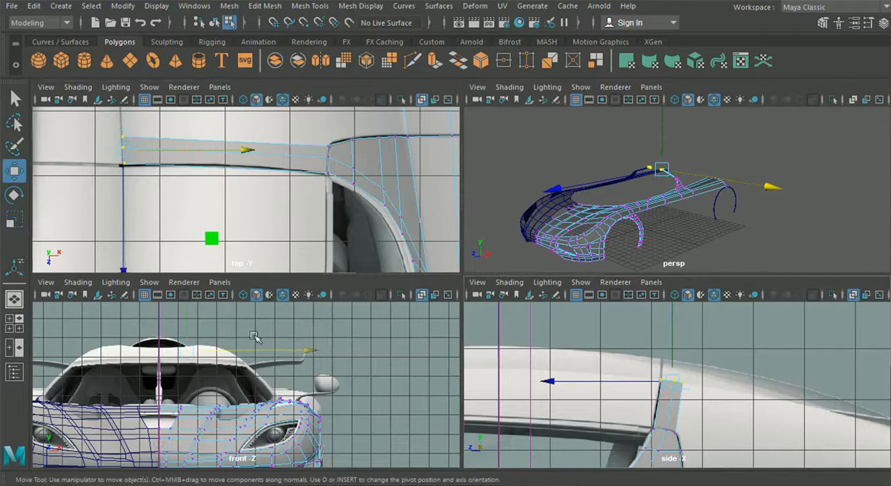
pyautogui.press('space')
pyautogui.moveTo(449, 212); pyautogui.dragTo(460, 212)
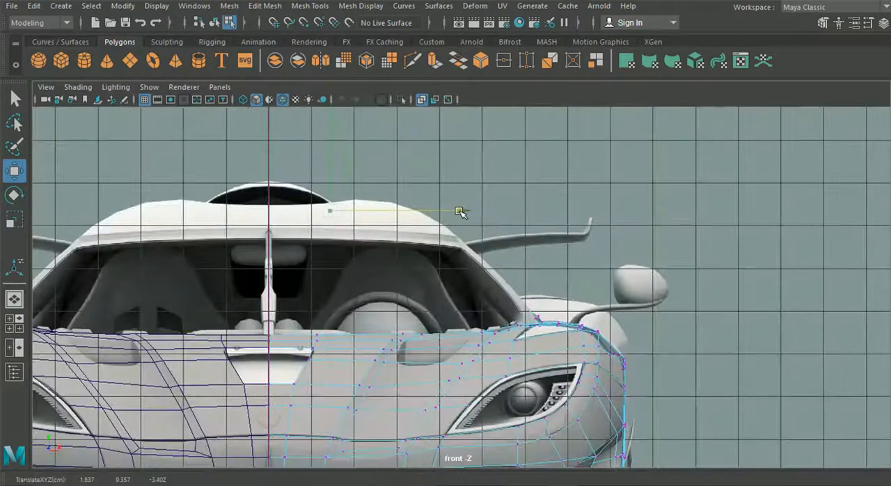
# Move the three inner end vertices slightly farther outward in the top view and check the strip in perspective.
pyautogui.click(14, 322)
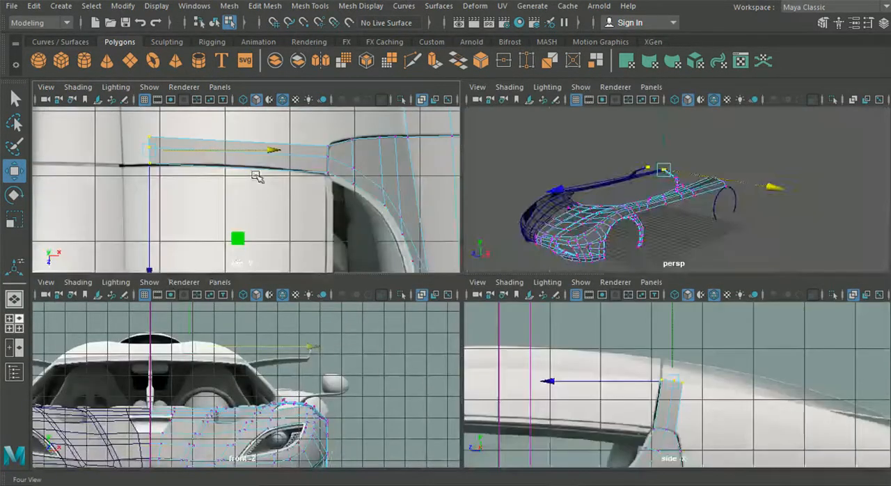
pyautogui.press('space')
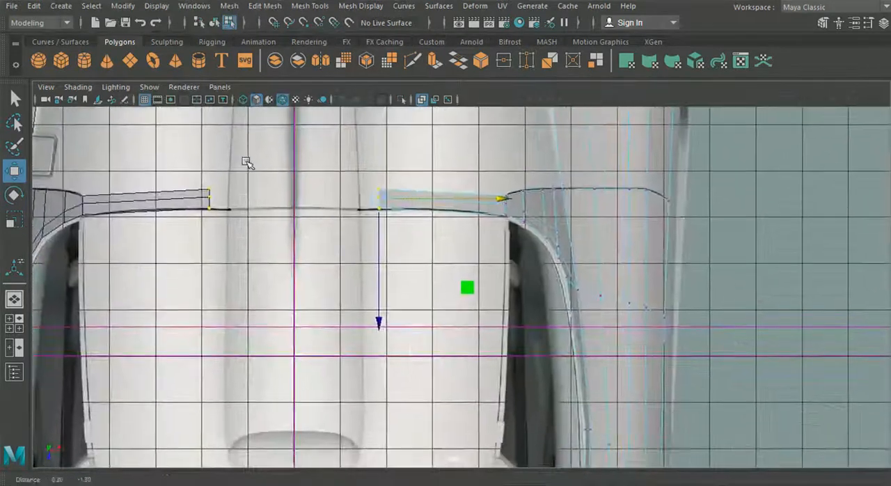
pyautogui.keyDown('alt'); pyautogui.moveTo(372, 251); pyautogui.dragTo(377, 332, button='middle'); pyautogui.keyUp('alt')
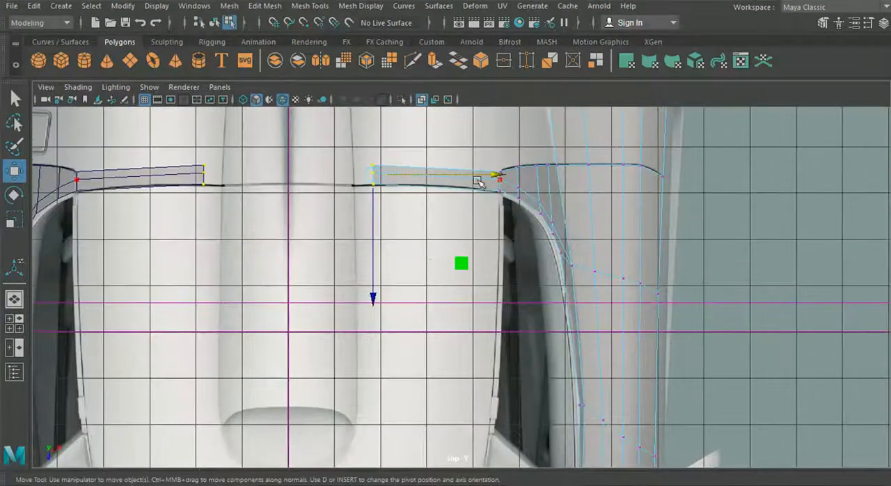
pyautogui.moveTo(491, 175); pyautogui.dragTo(485, 176, button='middle')
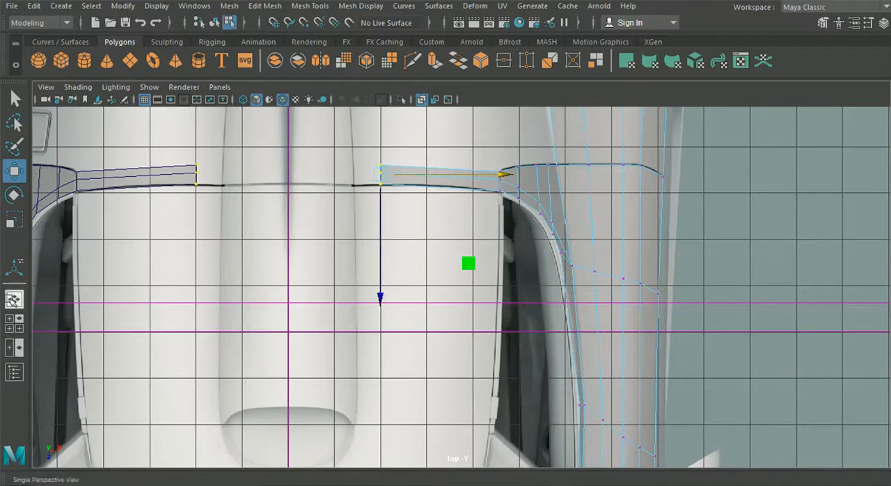
pyautogui.click(14, 299)
pyautogui.keyDown('alt'); pyautogui.moveTo(473, 328); pyautogui.dragTo(340, 313); pyautogui.keyUp('alt')
pyautogui.scroll(5, 240, 315)
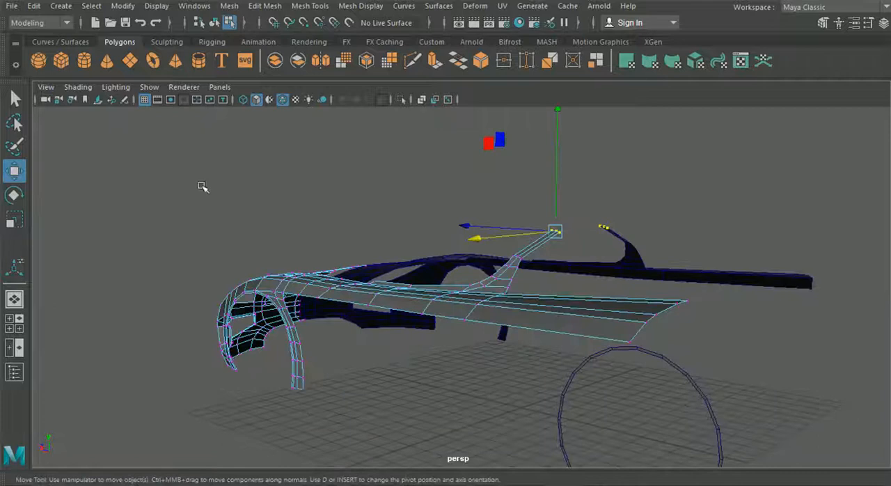
# Insert an edge loop across the roof extension strip and raise it slightly to start rounding the arch.
pyautogui.click(240, 5)
pyautogui.click(255, 53)
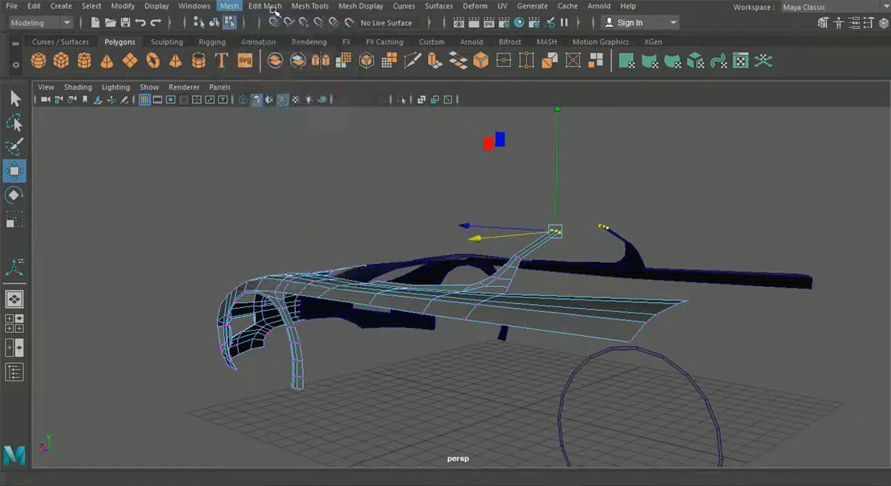
pyautogui.click(264, 6)
pyautogui.moveTo(310, 6)
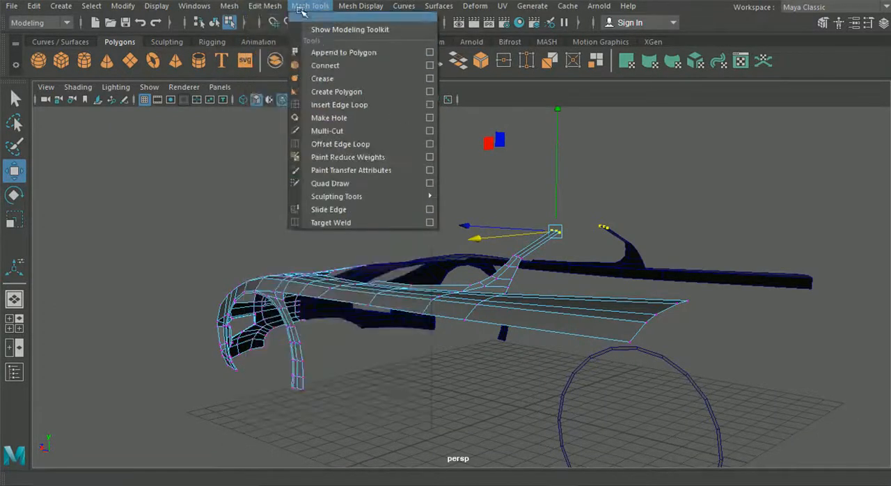
pyautogui.click(339, 105)
pyautogui.scroll(3, 424, 209)
pyautogui.keyDown('alt'); pyautogui.moveTo(509, 282); pyautogui.dragTo(434, 255); pyautogui.keyUp('alt')
pyautogui.click(14, 170)
pyautogui.moveTo(432, 196); pyautogui.dragTo(432, 188)
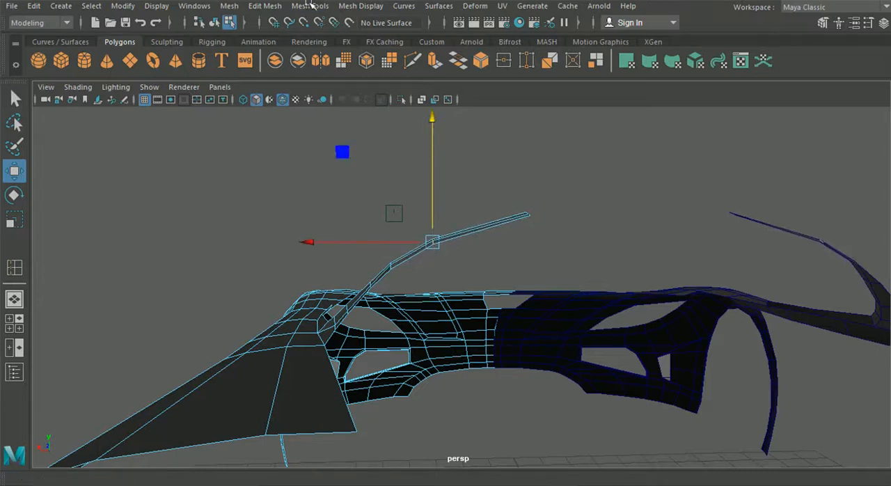
# Insert another edge loop between the raised loop and the strip's inner end, and lift it to smooth the arch.
pyautogui.click(14, 267)
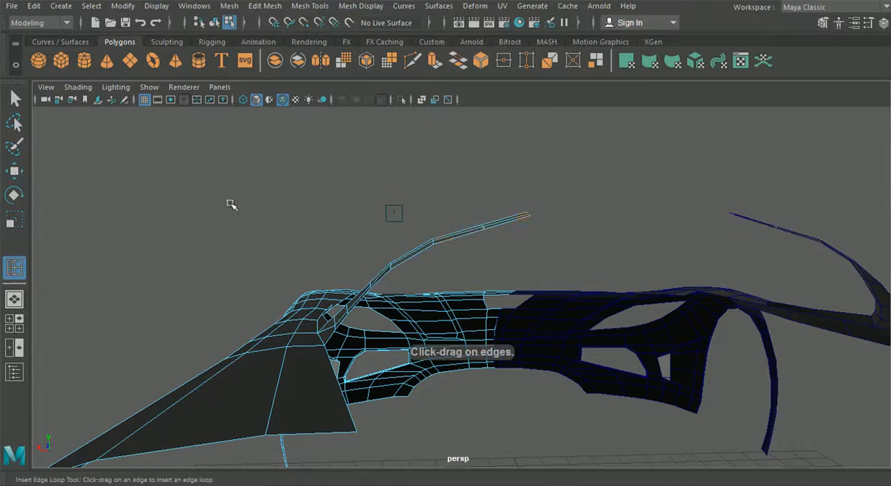
pyautogui.click(16, 172)
pyautogui.moveTo(482, 179); pyautogui.dragTo(476, 175)
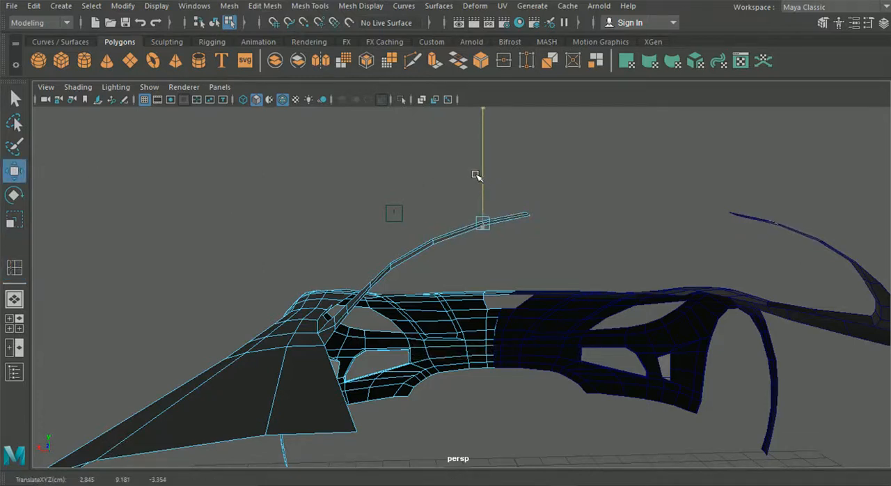
# Compare the arch with the front blueprint, then select the first inserted loop's vertices and lift them slightly in perspective.
pyautogui.click(16, 321)
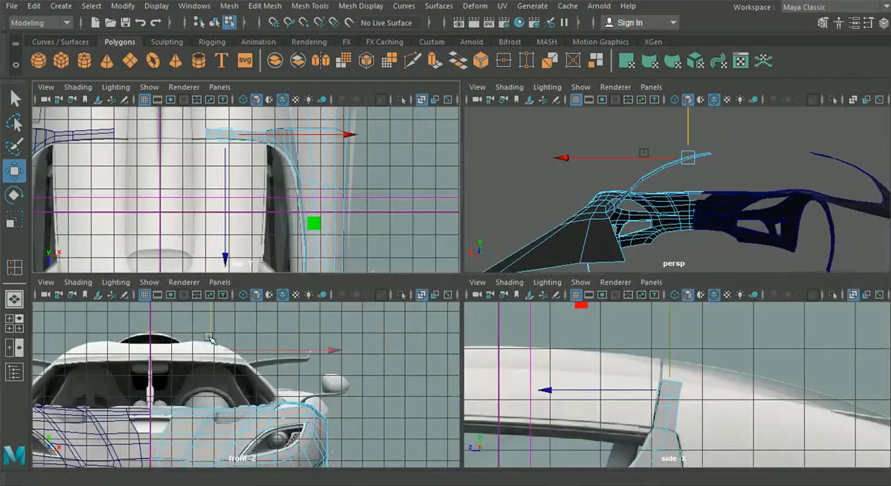
pyautogui.press('space')
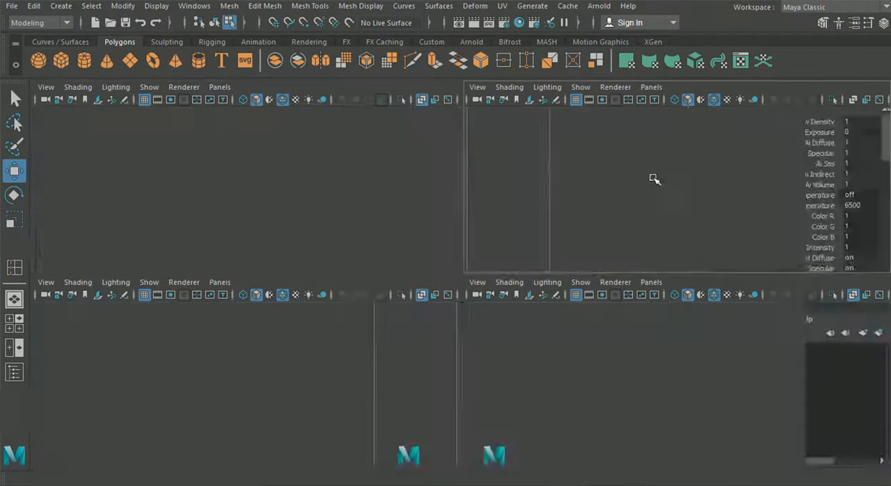
pyautogui.moveTo(456, 187); pyautogui.dragTo(429, 248)
pyautogui.moveTo(422, 245); pyautogui.dragTo(365, 96, button='right')
pyautogui.moveTo(389, 232); pyautogui.dragTo(419, 266)
pyautogui.keyDown('alt'); pyautogui.moveTo(419, 266); pyautogui.dragTo(395, 230); pyautogui.keyUp('alt')
pyautogui.moveTo(413, 200); pyautogui.dragTo(410, 196)
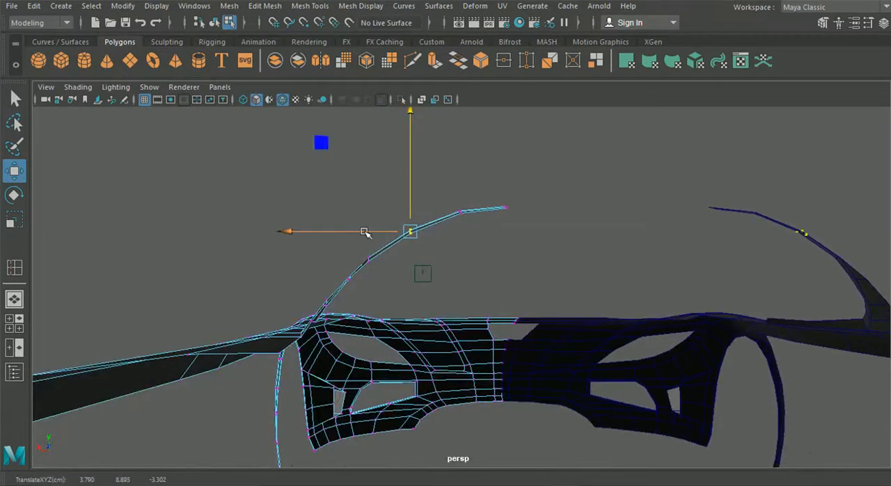
pyautogui.keyDown('alt'); pyautogui.moveTo(363, 234); pyautogui.dragTo(465, 286); pyautogui.keyUp('alt')
# Select the roof strip's front border edges, extrude them and switch the extrude manipulator to world axes.
pyautogui.moveTo(553, 289); pyautogui.dragTo(540, 66, button='right')
pyautogui.keyDown('alt'); pyautogui.moveTo(526, 196); pyautogui.dragTo(527, 273); pyautogui.keyUp('alt')
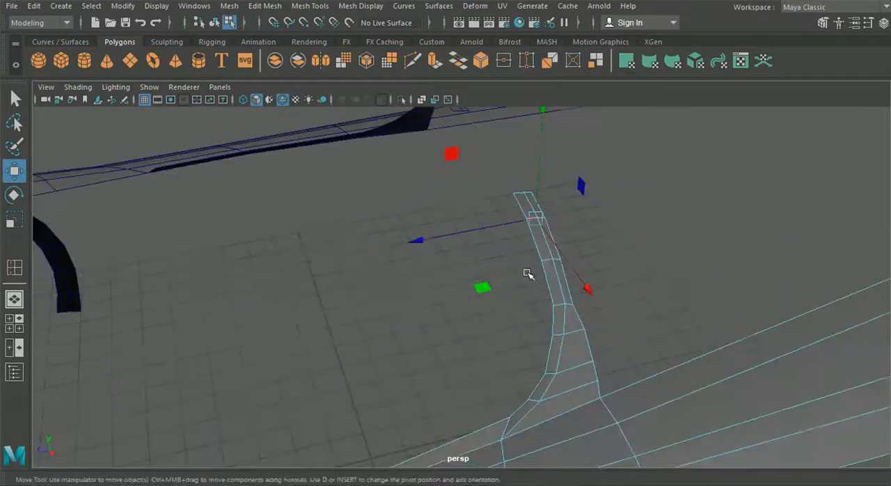
pyautogui.click(519, 207)
pyautogui.keyDown('shift'); pyautogui.click(539, 239); pyautogui.keyUp('shift')
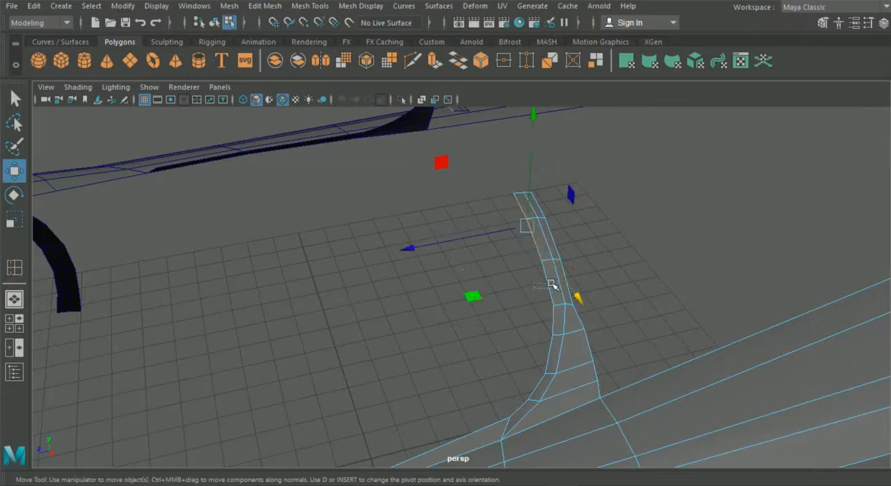
pyautogui.hotkey('ctrl', 'e')
pyautogui.keyDown('alt'); pyautogui.moveTo(541, 278); pyautogui.dragTo(614, 207); pyautogui.keyUp('alt')
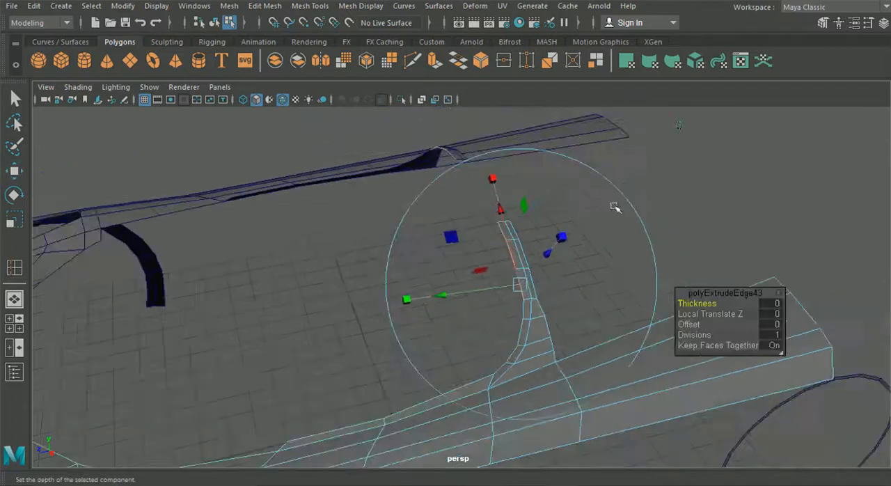
pyautogui.click(677, 126)
# Pull the extruded edges forward along the roof to the top of the windshield in the side view.
pyautogui.moveTo(451, 265); pyautogui.dragTo(228, 313)
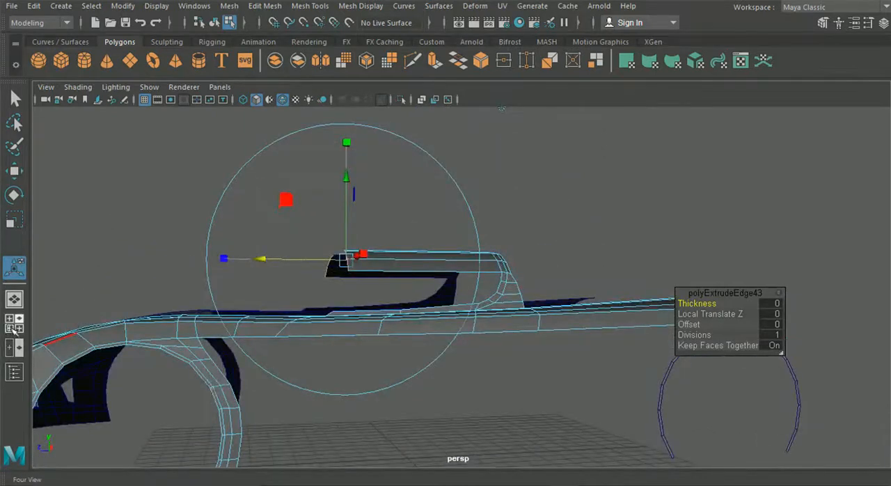
pyautogui.click(13, 323)
pyautogui.press('space')
pyautogui.scroll(-5, 380, 380)
pyautogui.keyDown('alt'); pyautogui.moveTo(378, 380); pyautogui.dragTo(632, 359, button='middle'); pyautogui.keyUp('alt')
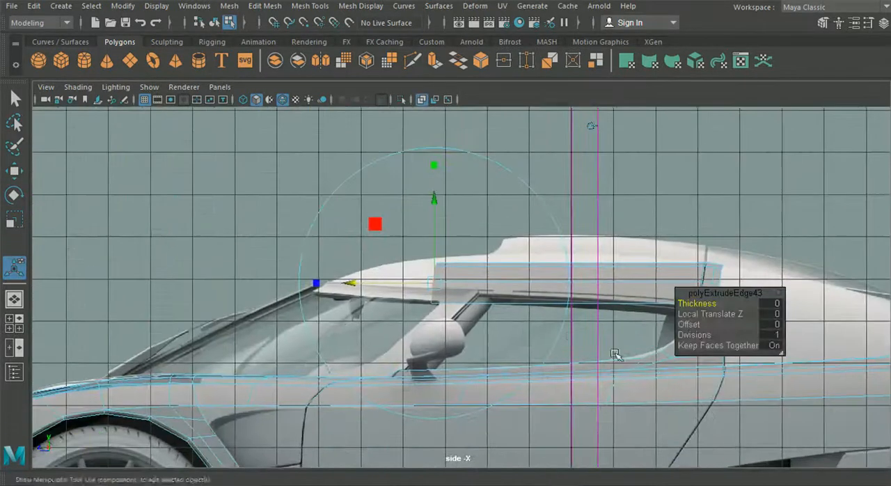
pyautogui.scroll(2, 633, 358)
pyautogui.moveTo(423, 280); pyautogui.dragTo(303, 256)
# Select the innermost front vertex of the extruded roof panel and move it forward toward the windshield's curved upper border in the top view.
pyautogui.click(20, 319)
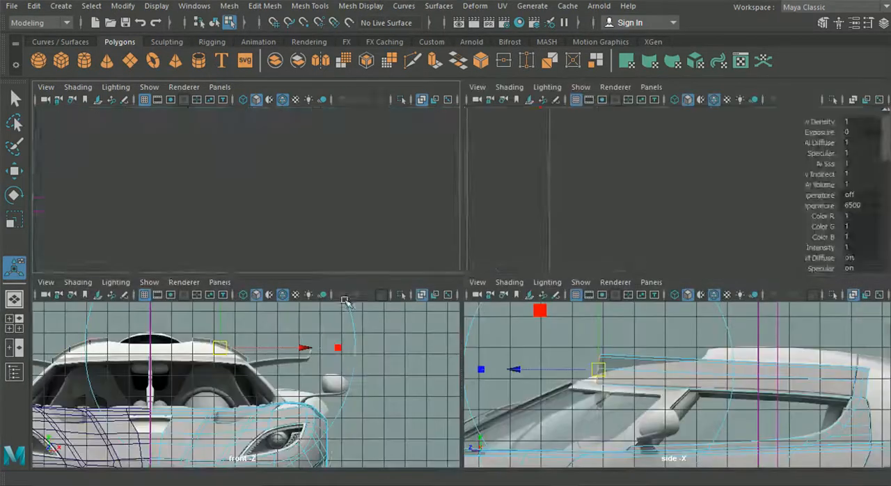
pyautogui.press('space')
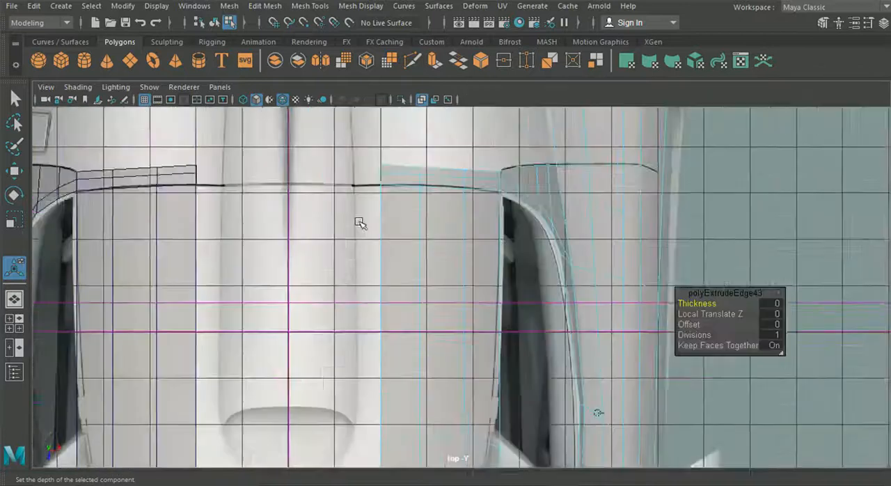
pyautogui.keyDown('alt'); pyautogui.moveTo(360, 223); pyautogui.dragTo(390, 77, button='middle'); pyautogui.keyUp('alt')
pyautogui.rightClick(470, 284)
pyautogui.moveTo(470, 284); pyautogui.dragTo(421, 100, button='right')
pyautogui.press('q')
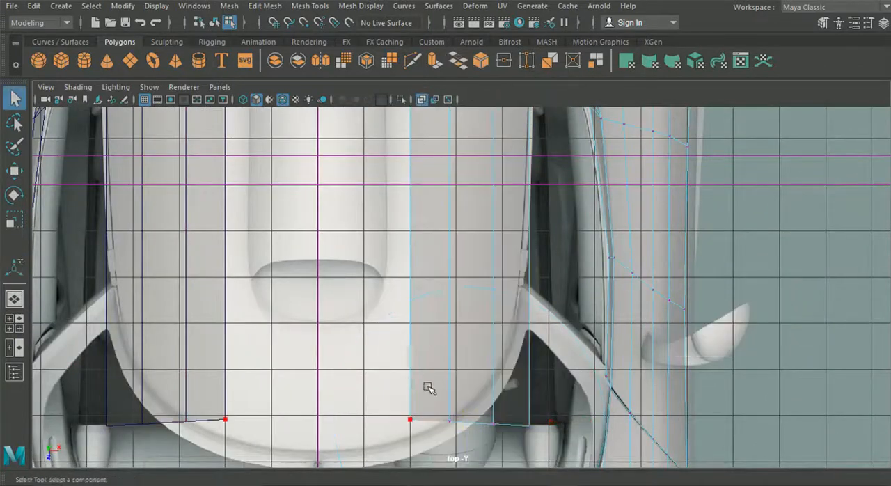
pyautogui.keyDown('alt'); pyautogui.moveTo(381, 385); pyautogui.dragTo(363, 309, button='middle'); pyautogui.keyUp('alt')
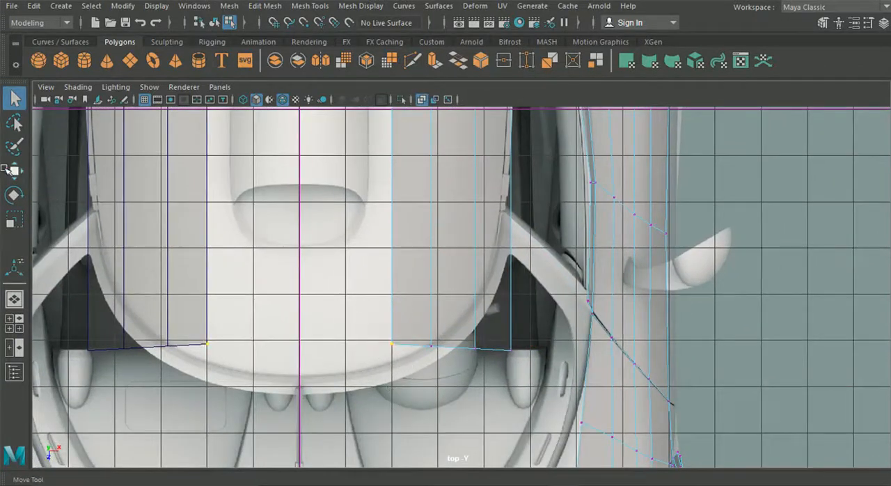
pyautogui.press('w')
pyautogui.moveTo(387, 409); pyautogui.dragTo(392, 432)
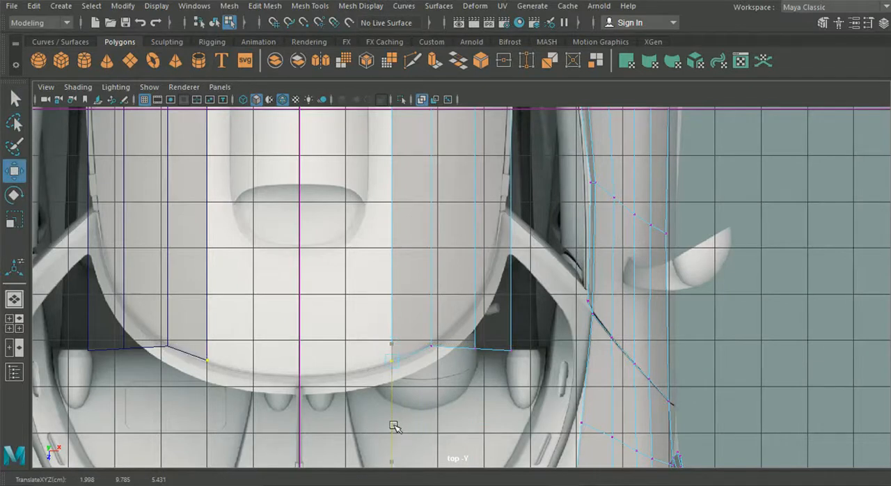
# Move the remaining front vertices of the roof panel one by one onto the roof's curved front and side outline.
pyautogui.moveTo(424, 325); pyautogui.dragTo(435, 406)
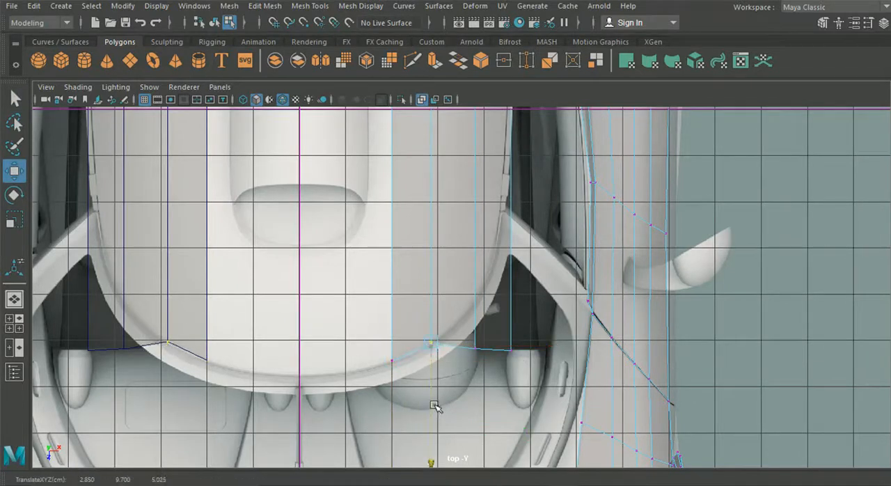
pyautogui.moveTo(472, 299); pyautogui.dragTo(473, 357)
pyautogui.click(511, 351)
pyautogui.moveTo(511, 391); pyautogui.dragTo(505, 252)
pyautogui.keyDown('alt'); pyautogui.moveTo(501, 249); pyautogui.dragTo(500, 298, button='middle'); pyautogui.keyUp('alt')
pyautogui.moveTo(610, 273); pyautogui.dragTo(602, 274)
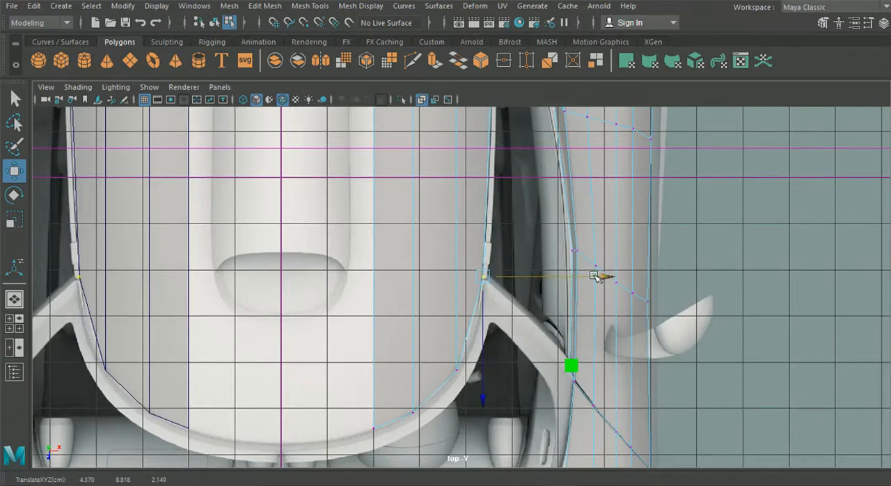
# Lower the three inner front vertices of the roof panel toward the top of the windshield in the side view.
pyautogui.scroll(-2, 559, 285)
pyautogui.keyDown('alt'); pyautogui.moveTo(557, 296); pyautogui.dragTo(578, 365, button='middle'); pyautogui.keyUp('alt')
pyautogui.scroll(-3, 578, 365)
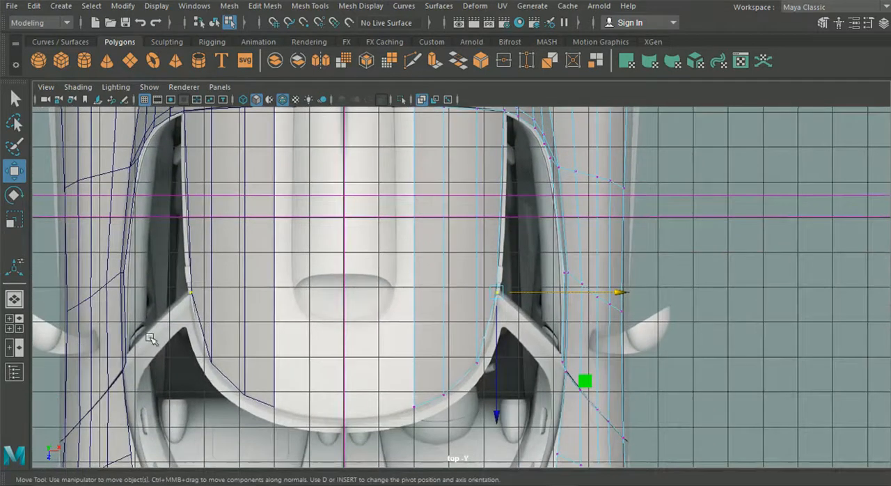
pyautogui.click(14, 323)
pyautogui.press('space')
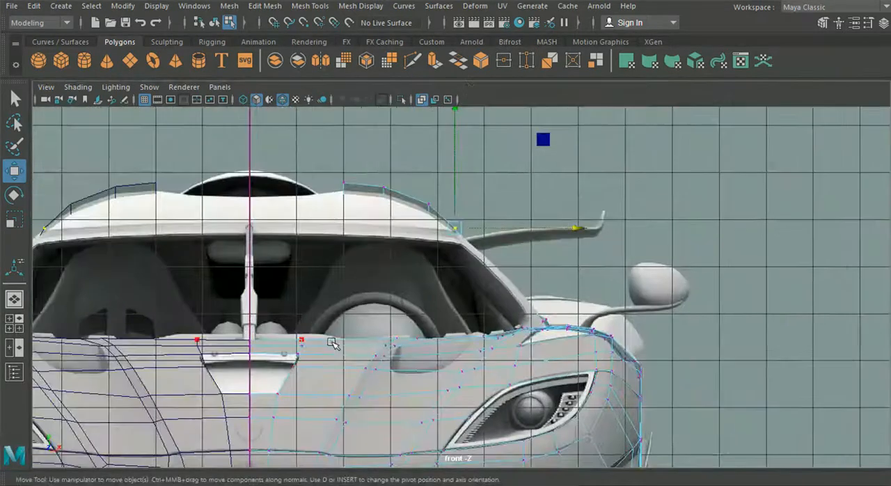
pyautogui.click(14, 323)
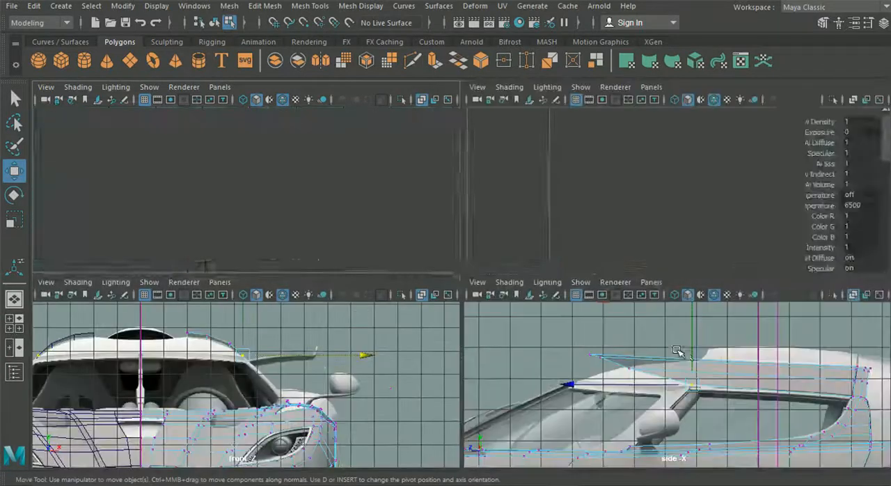
pyautogui.click(595, 355)
pyautogui.moveTo(596, 332); pyautogui.dragTo(620, 377)
pyautogui.moveTo(629, 320); pyautogui.dragTo(630, 334)
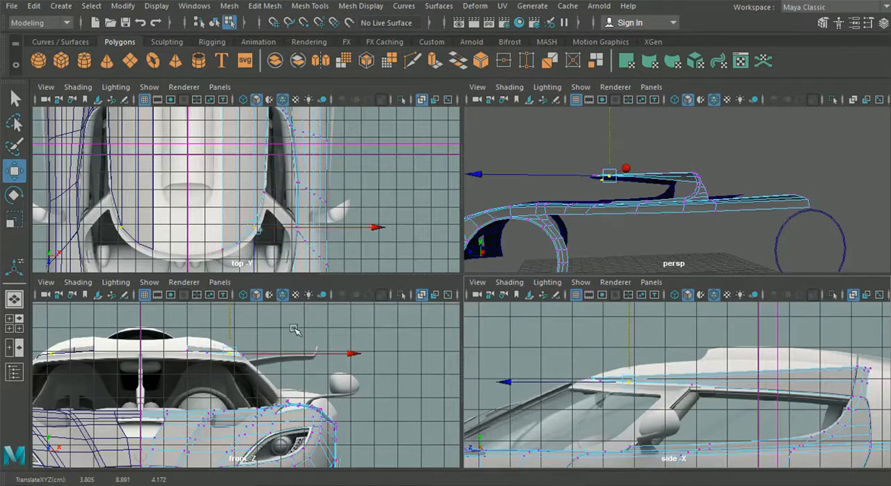
# Select the second front vertex from the roof's centre and lower it slightly in the enlarged side view.
pyautogui.press('space')
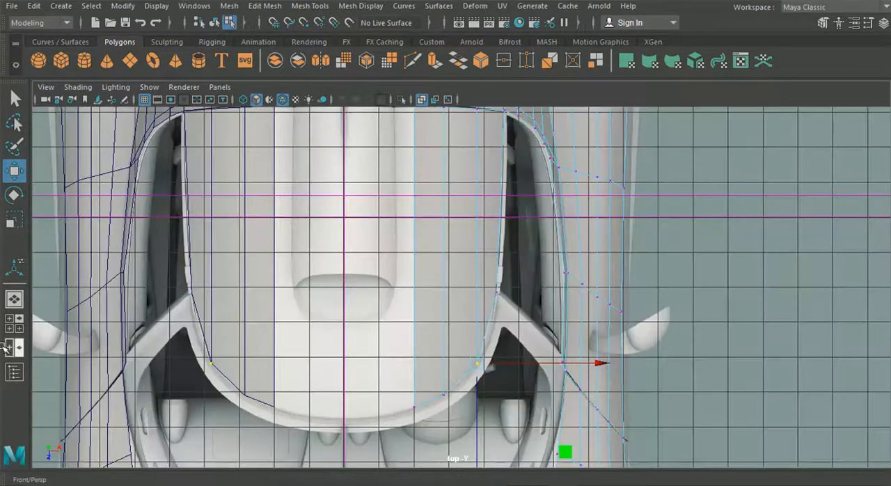
pyautogui.click(10, 324)
pyautogui.press('space')
pyautogui.keyDown('alt'); pyautogui.moveTo(453, 329); pyautogui.dragTo(512, 330, button='middle'); pyautogui.keyUp('alt')
pyautogui.scroll(3, 450, 312)
pyautogui.scroll(2, 451, 313)
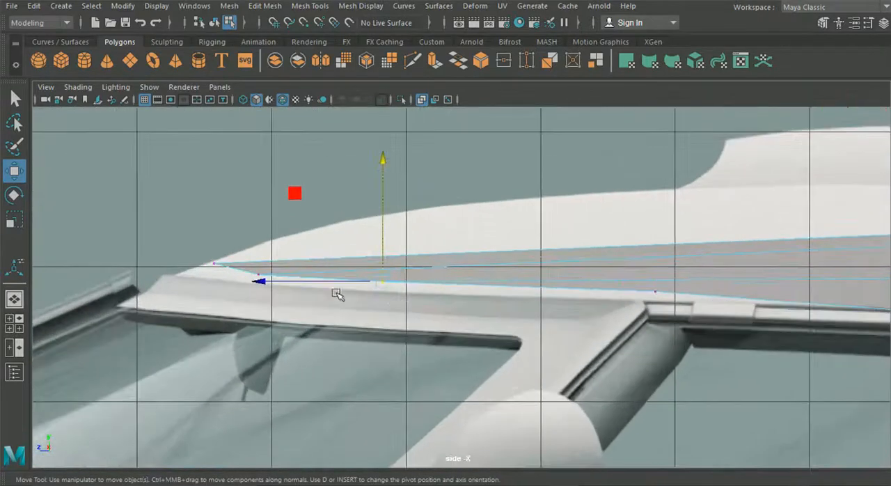
pyautogui.moveTo(235, 266); pyautogui.dragTo(282, 280)
pyautogui.moveTo(259, 231); pyautogui.dragTo(259, 229)
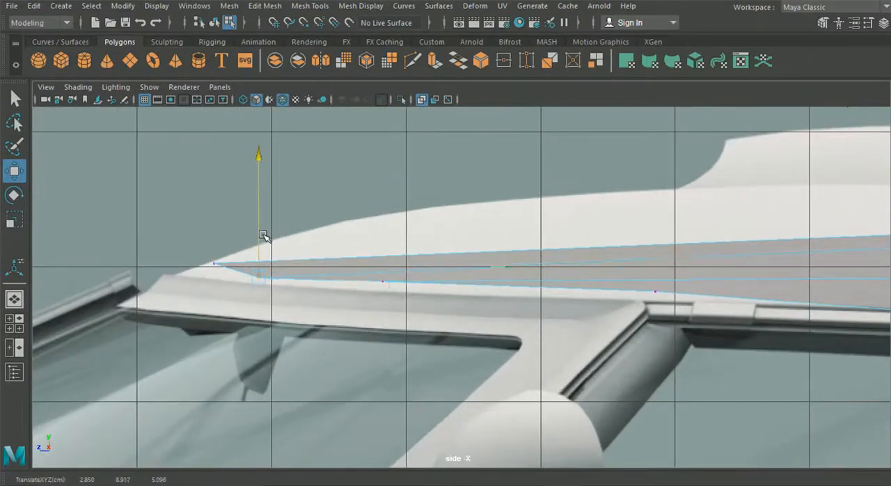
# Lower the two outer front vertices and fit the innermost one to the windshield's upper corner, then check the roof panel in perspective.
pyautogui.moveTo(369, 267); pyautogui.dragTo(424, 299)
pyautogui.moveTo(379, 250); pyautogui.dragTo(388, 258)
pyautogui.moveTo(656, 269); pyautogui.dragTo(647, 301, button='middle')
pyautogui.moveTo(141, 245); pyautogui.dragTo(211, 281, button='middle')
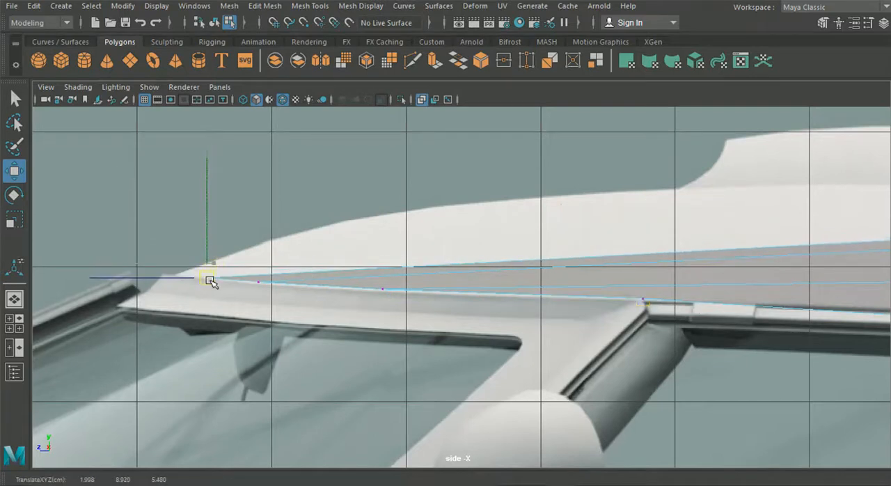
pyautogui.scroll(-5, 304, 320)
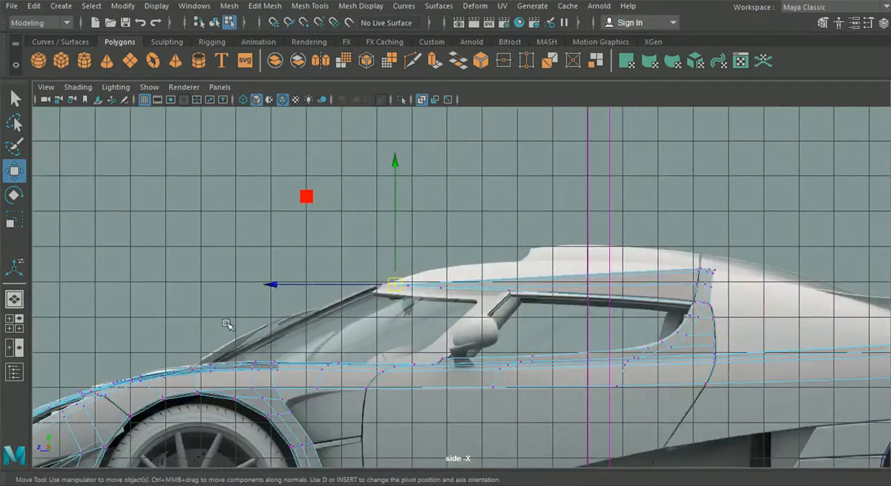
pyautogui.click(16, 299)
pyautogui.keyDown('alt'); pyautogui.moveTo(364, 259); pyautogui.dragTo(463, 268); pyautogui.keyUp('alt')
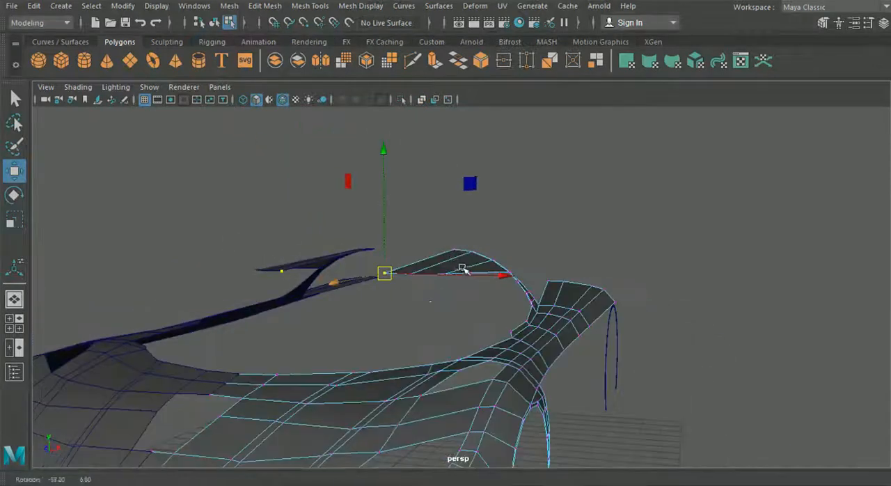
pyautogui.scroll(-2, 435, 314)
pyautogui.keyDown('alt'); pyautogui.moveTo(436, 314); pyautogui.dragTo(488, 330); pyautogui.keyUp('alt')
pyautogui.click(14, 323)
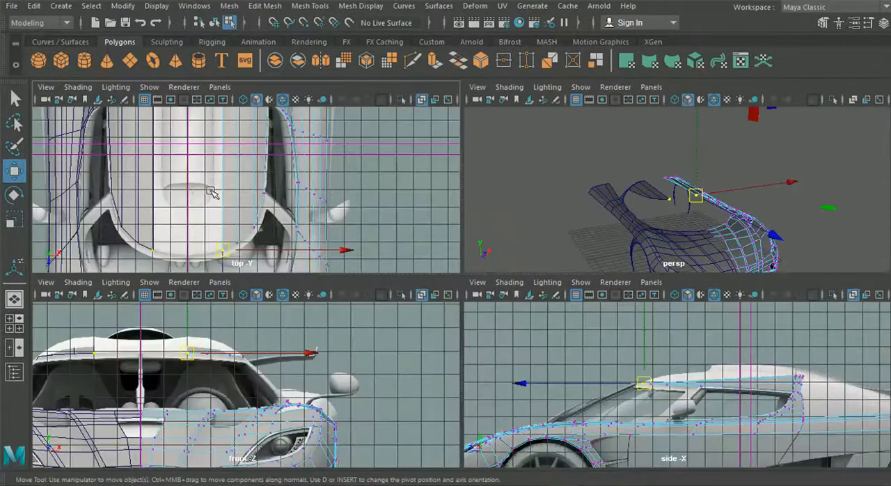
# Insert edge loops across the extruded roof panel in the top view.
pyautogui.press('space')
pyautogui.click(361, 6)
pyautogui.click(369, 6)
pyautogui.click(403, 6)
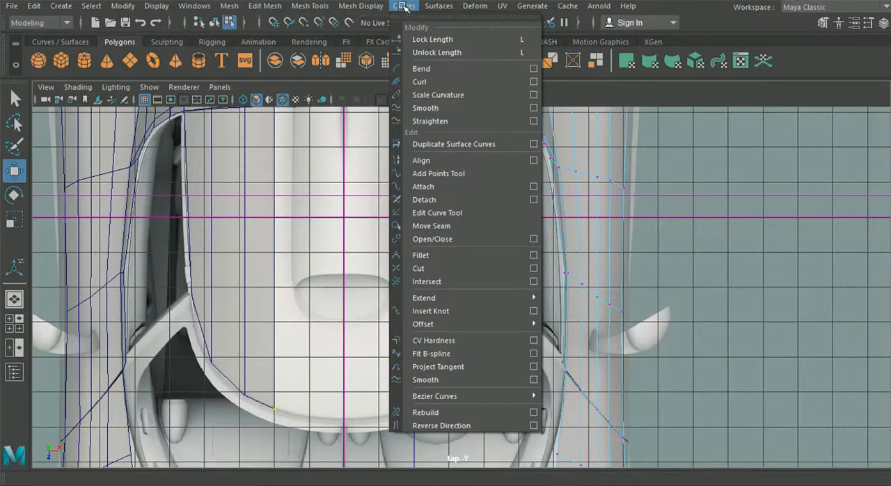
pyautogui.moveTo(310, 6)
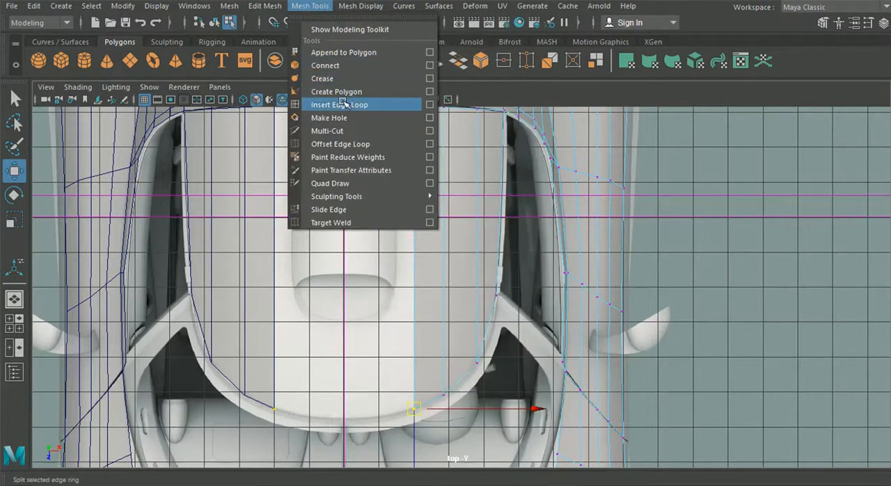
pyautogui.click(340, 105)
pyautogui.scroll(2, 472, 254)
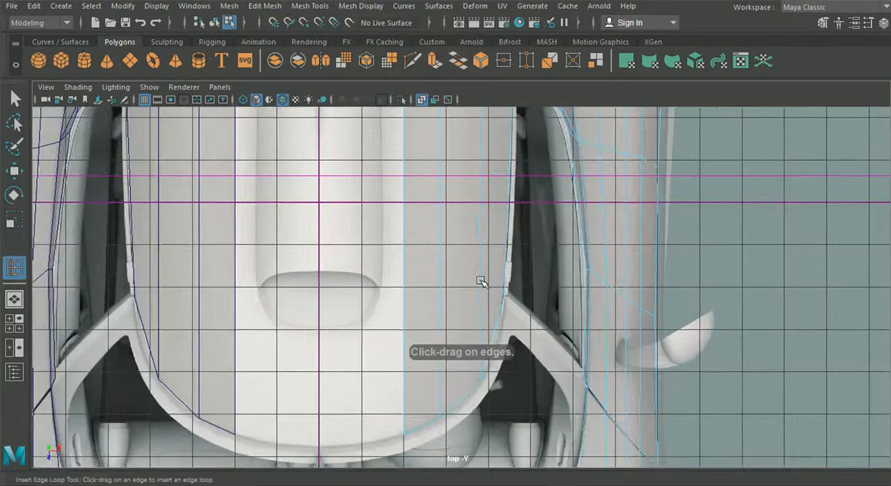
pyautogui.keyDown('alt'); pyautogui.moveTo(483, 199); pyautogui.dragTo(480, 275, button='middle'); pyautogui.keyUp('alt')
pyautogui.moveTo(513, 211); pyautogui.dragTo(513, 211)
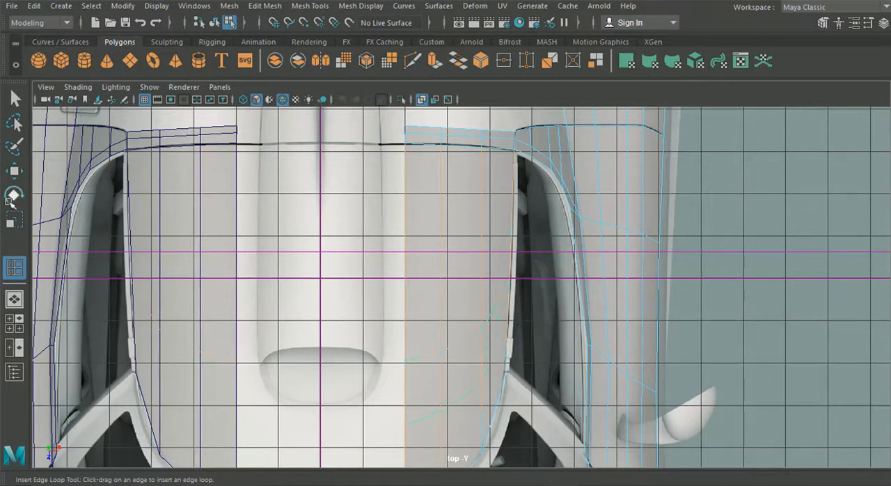
# Flatten the new crosswise edge loop and shift it rearward, then fit its outer vertex to the side window border in the top view.
pyautogui.press('r')
pyautogui.moveTo(456, 439); pyautogui.dragTo(458, 434)
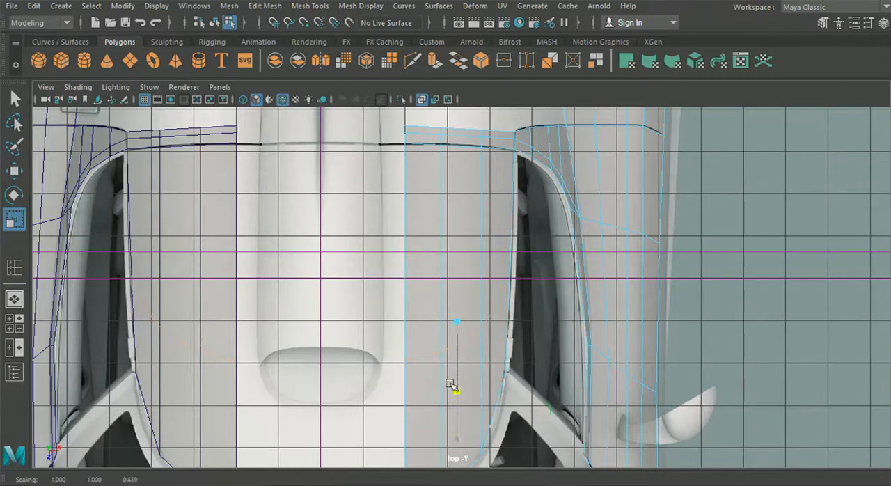
pyautogui.moveTo(452, 346); pyautogui.dragTo(449, 342)
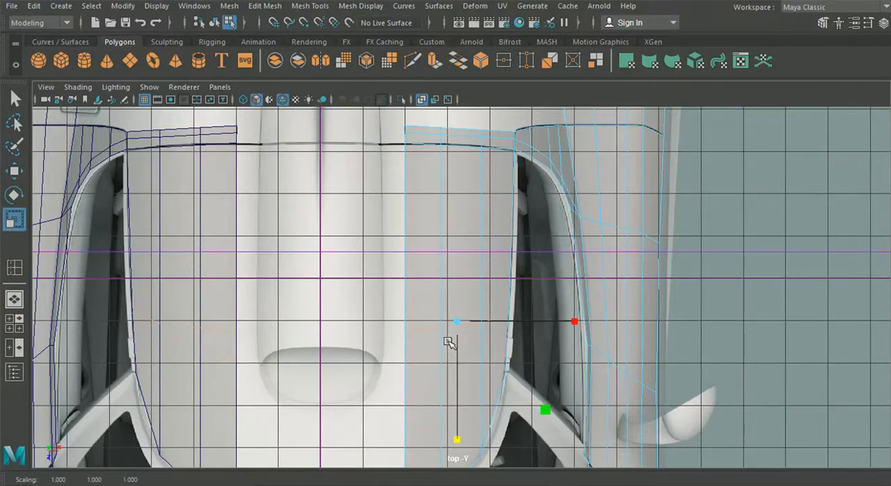
pyautogui.press('w')
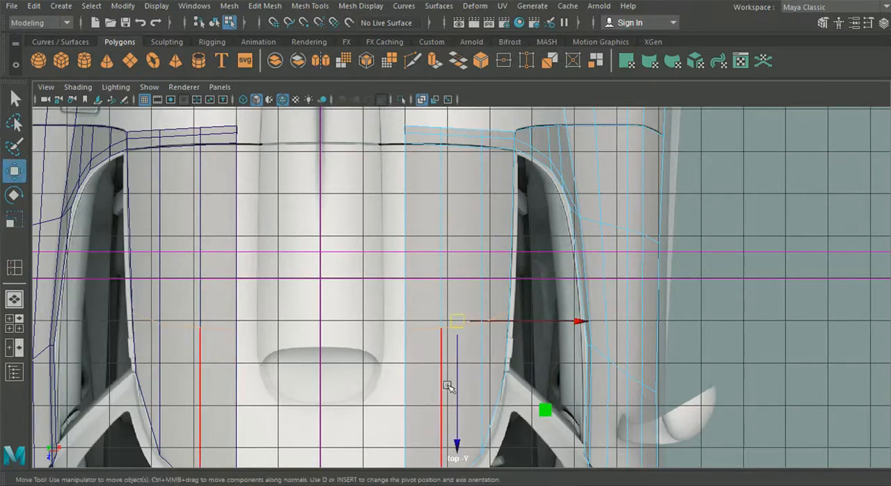
pyautogui.moveTo(460, 392); pyautogui.dragTo(459, 377)
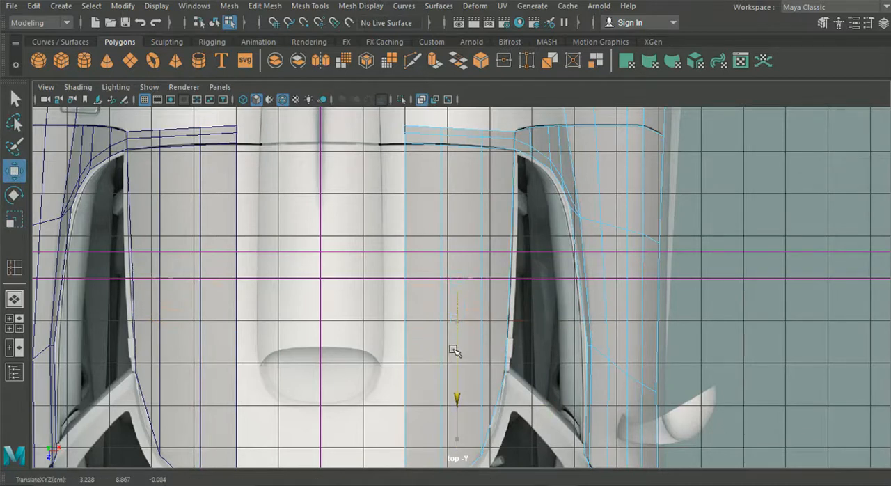
pyautogui.moveTo(454, 347); pyautogui.dragTo(453, 345)
pyautogui.moveTo(432, 241); pyautogui.dragTo(358, 103, button='right')
pyautogui.scroll(3, 509, 195)
pyautogui.moveTo(550, 286); pyautogui.dragTo(551, 287)
pyautogui.moveTo(525, 255); pyautogui.dragTo(621, 254)
# Raise the innermost vertex of the roof panel's new crosswise loop to the roof contour in the side view.
pyautogui.click(14, 322)
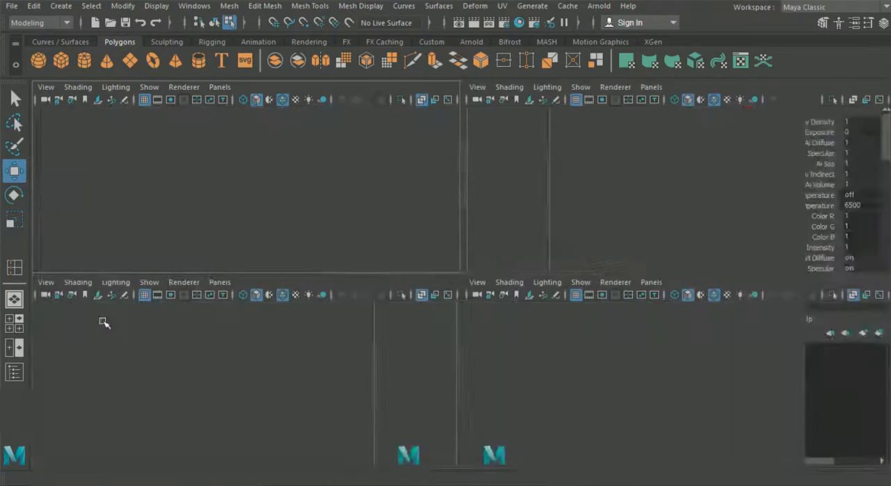
pyautogui.press('space')
pyautogui.scroll(3, 675, 271)
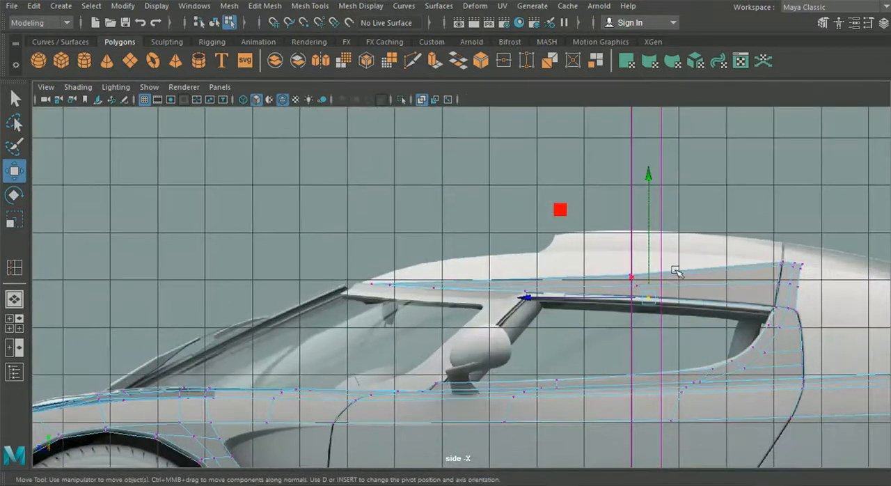
pyautogui.keyDown('alt'); pyautogui.moveTo(625, 278); pyautogui.dragTo(495, 283, button='middle'); pyautogui.keyUp('alt')
pyautogui.scroll(1, 487, 259)
pyautogui.moveTo(486, 258); pyautogui.dragTo(517, 280)
pyautogui.moveTo(507, 217); pyautogui.dragTo(502, 192)
# Raise the loop's second and third vertices from the roof's centre to round the panel in the side view.
pyautogui.keyDown('alt'); pyautogui.moveTo(244, 248); pyautogui.dragTo(339, 237, button='middle'); pyautogui.keyUp('alt')
pyautogui.keyDown('alt'); pyautogui.moveTo(339, 237); pyautogui.dragTo(582, 237, button='right'); pyautogui.keyUp('alt')
pyautogui.keyDown('alt'); pyautogui.moveTo(486, 237); pyautogui.dragTo(162, 240, button='middle'); pyautogui.keyUp('alt')
pyautogui.keyDown('alt'); pyautogui.moveTo(258, 241); pyautogui.dragTo(331, 252, button='middle'); pyautogui.keyUp('alt')
pyautogui.moveTo(388, 265); pyautogui.dragTo(431, 282)
pyautogui.moveTo(405, 244); pyautogui.dragTo(404, 209)
pyautogui.moveTo(391, 273); pyautogui.dragTo(430, 294)
pyautogui.moveTo(415, 248); pyautogui.dragTo(417, 228)
pyautogui.moveTo(337, 267); pyautogui.dragTo(337, 266)
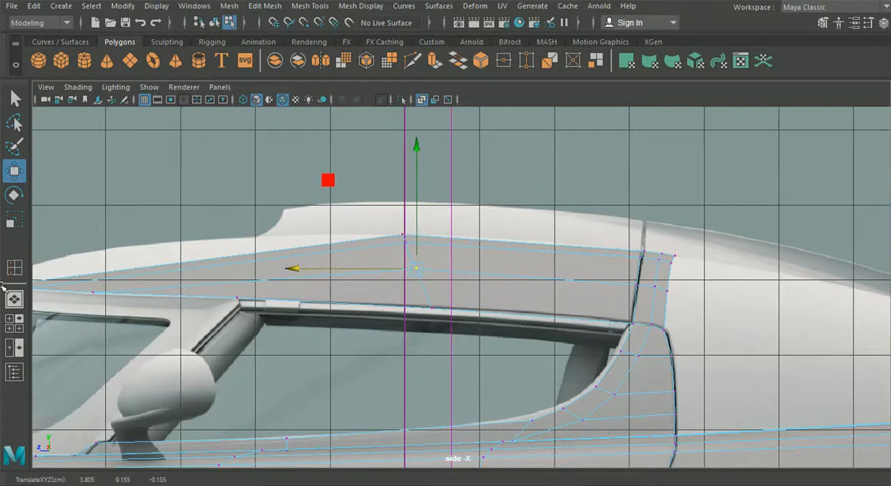
# Examine the raised roof panel's shape in the perspective and side views.
pyautogui.click(18, 299)
pyautogui.keyDown('alt'); pyautogui.moveTo(272, 284); pyautogui.dragTo(117, 285); pyautogui.keyUp('alt')
pyautogui.keyDown('alt'); pyautogui.moveTo(118, 285); pyautogui.dragTo(262, 286, button='right'); pyautogui.keyUp('alt')
pyautogui.keyDown('alt'); pyautogui.moveTo(262, 286); pyautogui.dragTo(218, 275); pyautogui.keyUp('alt')
pyautogui.click(15, 325)
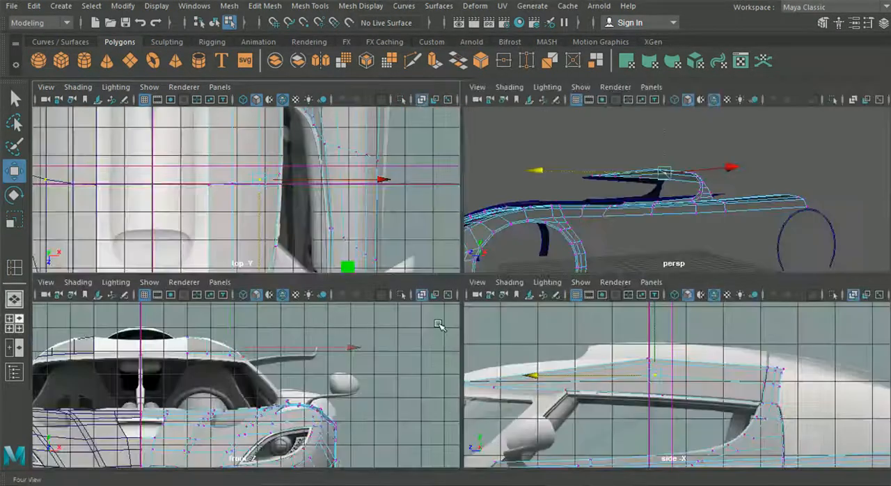
pyautogui.press('space')
pyautogui.keyDown('alt'); pyautogui.moveTo(317, 324); pyautogui.dragTo(487, 346, button='middle'); pyautogui.keyUp('alt')
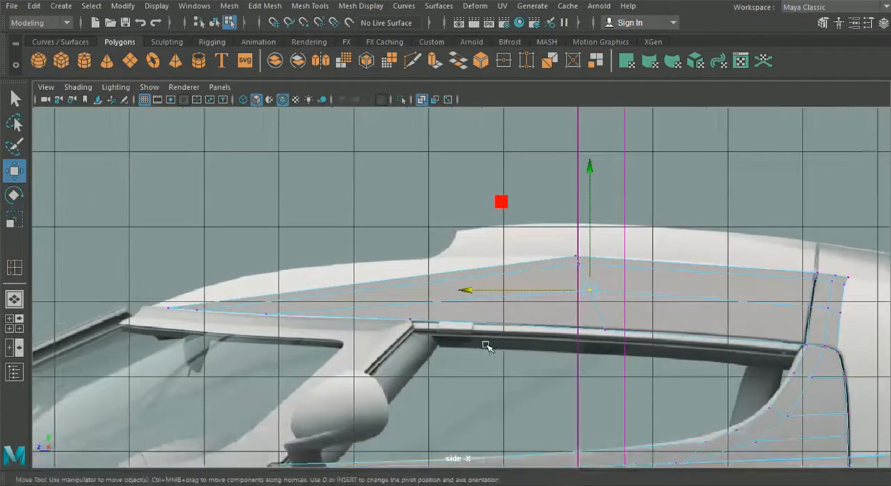
# Move the innermost front vertex of the roof panel toward the car's centre and onto the windshield's upper edge in the top view.
pyautogui.click(19, 318)
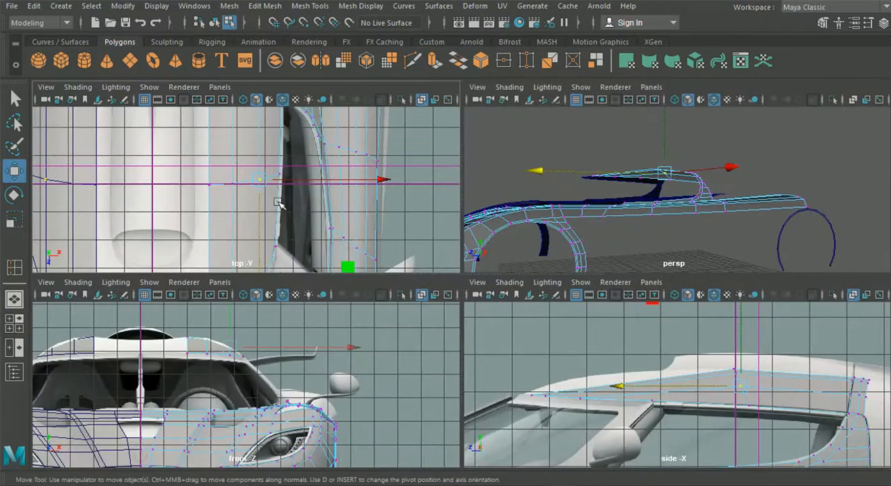
pyautogui.press('space')
pyautogui.keyDown('alt'); pyautogui.moveTo(348, 210); pyautogui.dragTo(335, 172, button='middle'); pyautogui.keyUp('alt')
pyautogui.moveTo(488, 233); pyautogui.dragTo(519, 277)
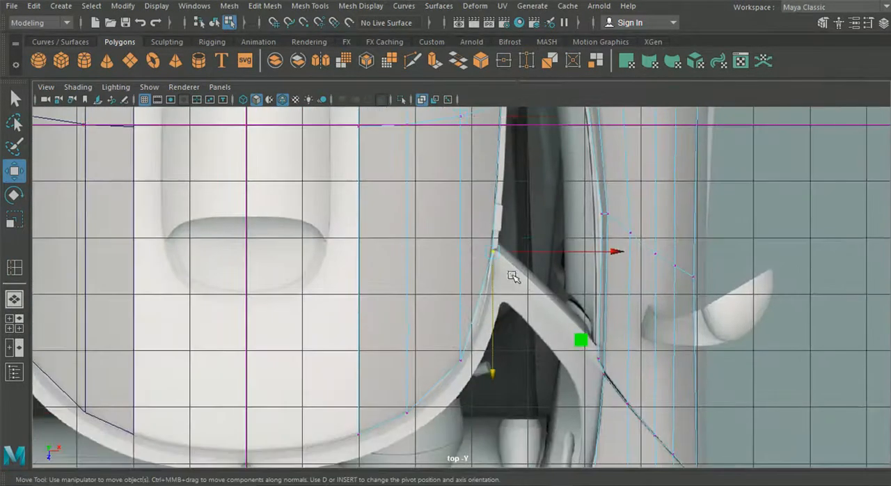
pyautogui.moveTo(470, 348); pyautogui.dragTo(449, 379)
pyautogui.moveTo(386, 440); pyautogui.dragTo(388, 441)
pyautogui.moveTo(472, 435); pyautogui.dragTo(456, 434)
pyautogui.keyDown('alt'); pyautogui.moveTo(378, 372); pyautogui.dragTo(366, 296, button='middle'); pyautogui.keyUp('alt')
pyautogui.moveTo(326, 393); pyautogui.dragTo(323, 398)
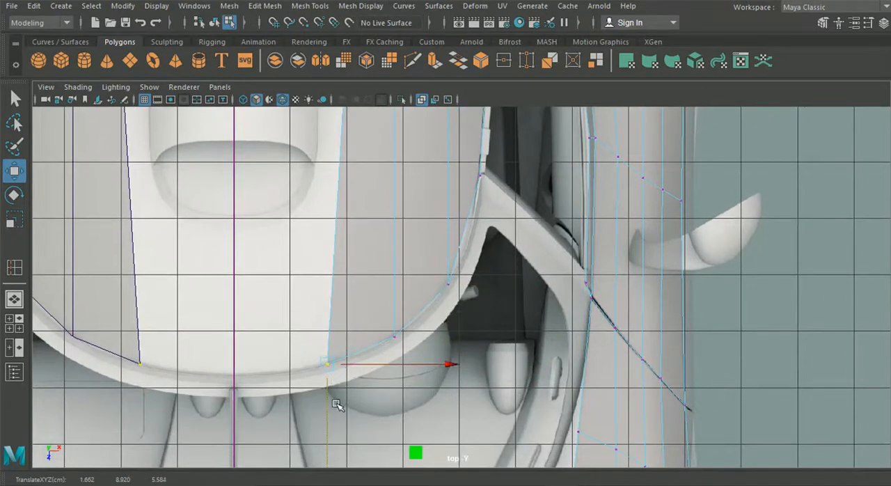
# Shift the other three front vertices inward and forward along the windshield's upper curve in the top view.
pyautogui.click(397, 338)
pyautogui.moveTo(399, 338); pyautogui.dragTo(376, 350)
pyautogui.click(451, 278)
pyautogui.moveTo(450, 281); pyautogui.dragTo(416, 315)
pyautogui.click(481, 175)
pyautogui.moveTo(481, 176); pyautogui.dragTo(453, 284)
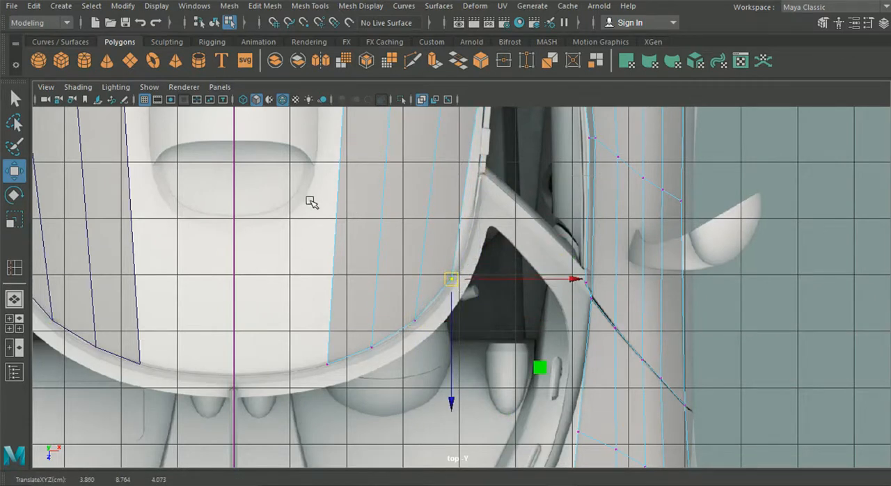
# Insert a crosswise edge loop in the roof panel between the middle loop and the windshield edge.
pyautogui.keyDown('alt'); pyautogui.moveTo(422, 175); pyautogui.dragTo(411, 274, button='middle'); pyautogui.keyUp('alt')
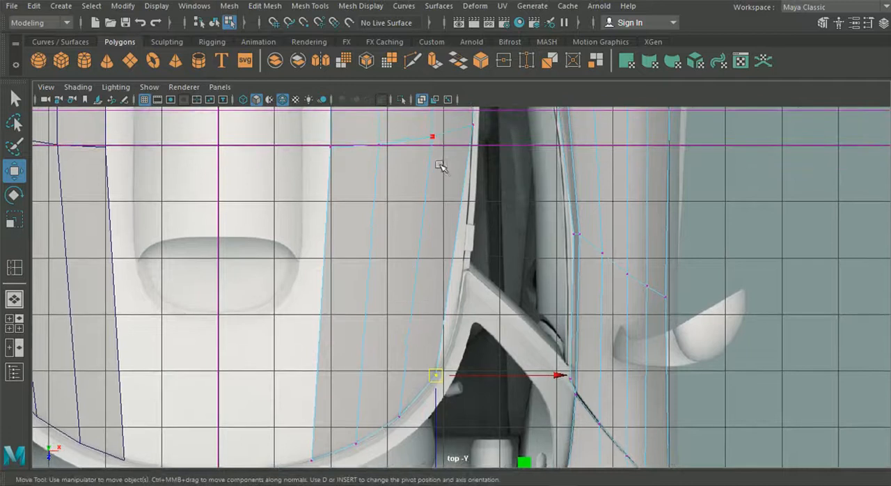
pyautogui.click(360, 7)
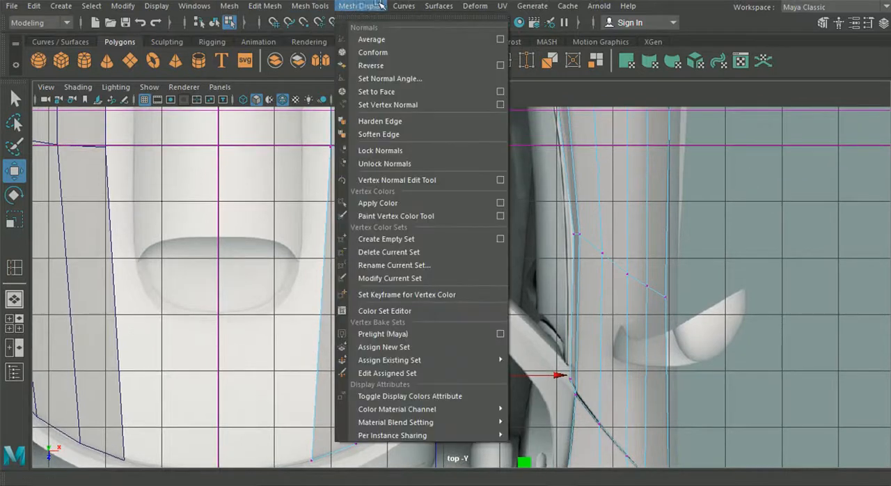
pyautogui.moveTo(310, 6)
pyautogui.click(352, 104)
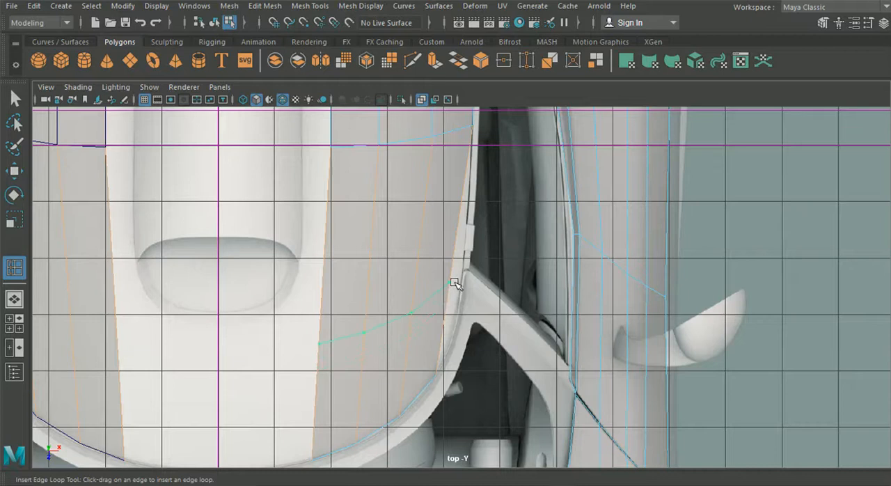
pyautogui.click(464, 216)
# Raise the three inner vertices of the newly inserted loop to follow the roof contour in the side view.
pyautogui.click(14, 323)
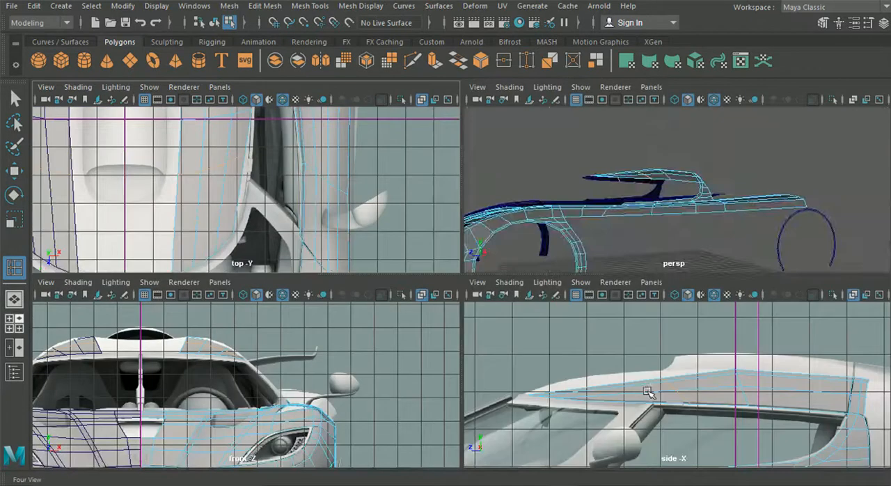
pyautogui.press('space')
pyautogui.click(14, 169)
pyautogui.moveTo(493, 287); pyautogui.dragTo(415, 100, button='right')
pyautogui.scroll(3, 370, 222)
pyautogui.moveTo(372, 244); pyautogui.dragTo(417, 268)
pyautogui.moveTo(412, 235); pyautogui.dragTo(406, 204)
pyautogui.moveTo(412, 262); pyautogui.dragTo(440, 287)
pyautogui.moveTo(423, 234); pyautogui.dragTo(424, 224)
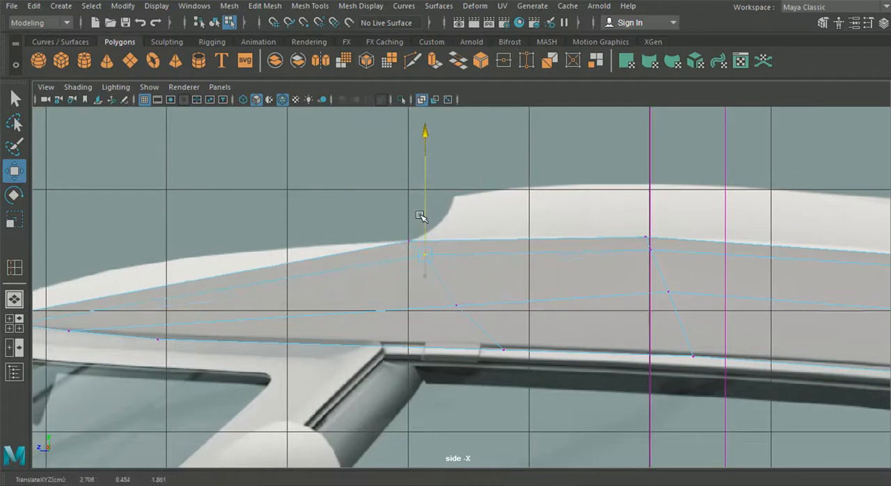
pyautogui.moveTo(442, 291); pyautogui.dragTo(469, 315)
pyautogui.click(456, 243)
pyautogui.keyDown('alt'); pyautogui.moveTo(483, 274); pyautogui.dragTo(284, 225, button='middle'); pyautogui.keyUp('alt')
# Fit the forward loop's second and third vertices to the roof's curved outline in the front view.
pyautogui.click(14, 322)
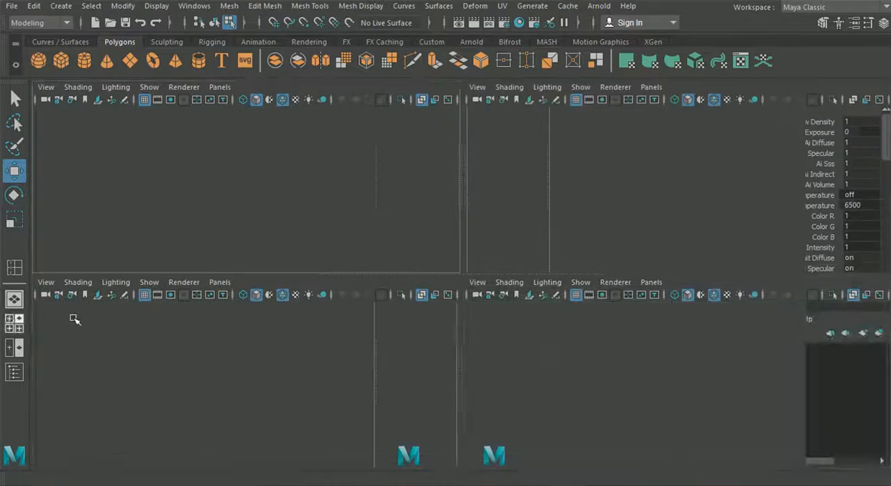
pyautogui.press('space')
pyautogui.scroll(2, 327, 158)
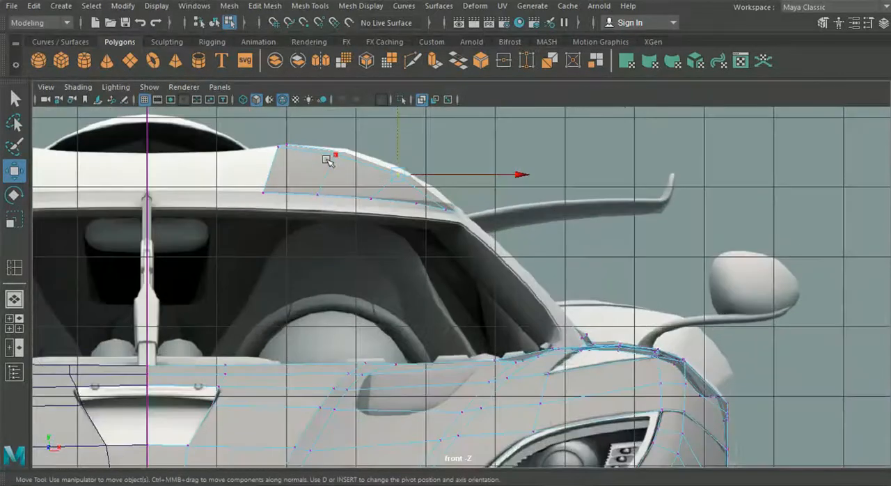
pyautogui.keyDown('alt'); pyautogui.moveTo(327, 159); pyautogui.dragTo(366, 196, button='middle'); pyautogui.keyUp('alt')
pyautogui.click(363, 189)
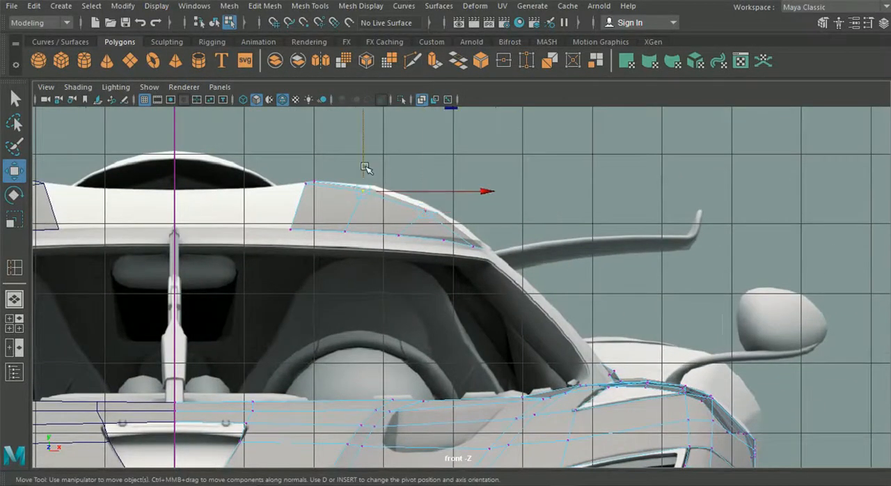
pyautogui.click(429, 210)
pyautogui.scroll(3, 430, 211)
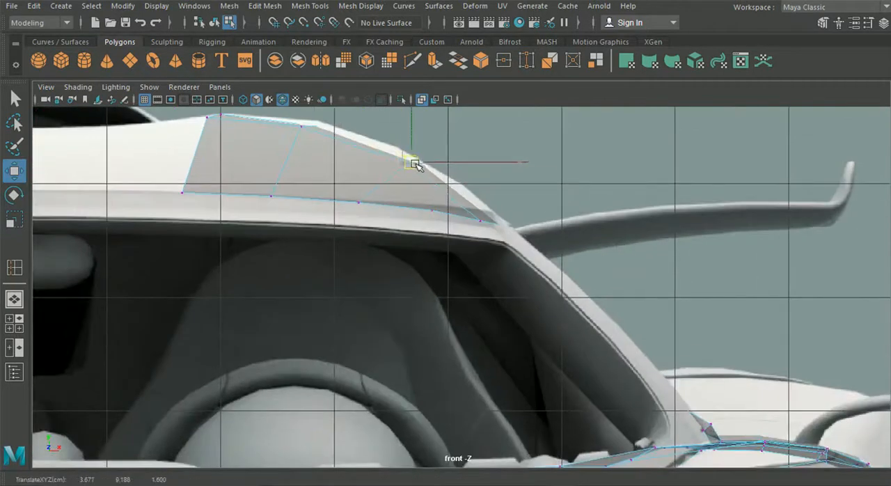
# Raise the second and third vertices of the middle roof loop slightly in the side view to smooth the panel.
pyautogui.press('space')
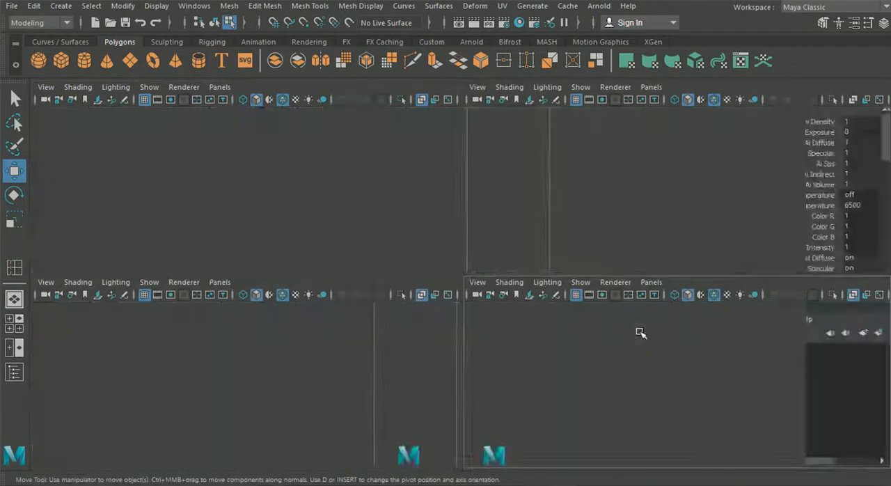
pyautogui.press('space')
pyautogui.click(479, 249)
pyautogui.moveTo(478, 249); pyautogui.dragTo(484, 247)
pyautogui.click(461, 202)
pyautogui.moveTo(419, 201); pyautogui.dragTo(407, 201)
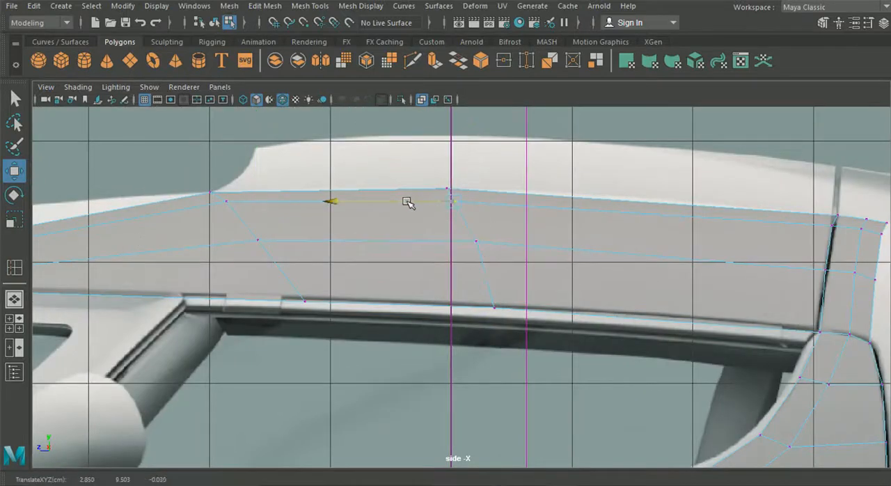
pyautogui.moveTo(453, 164); pyautogui.dragTo(456, 161)
pyautogui.click(449, 243)
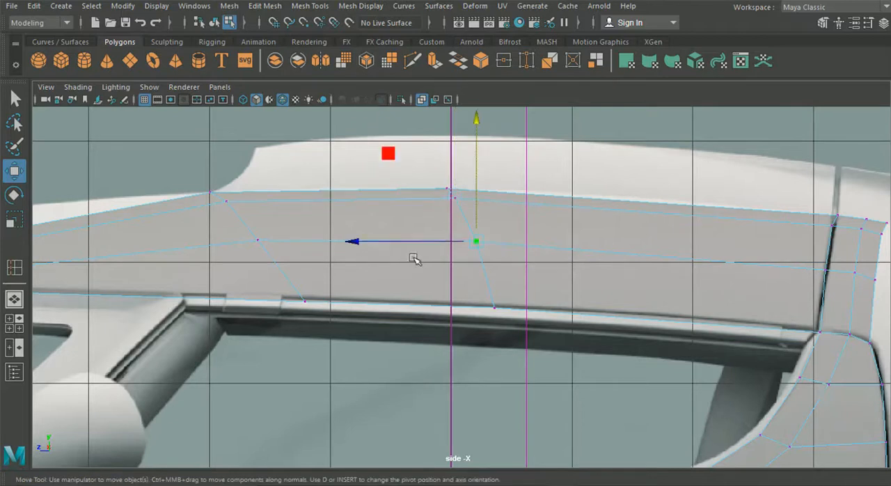
# Nudge the middle loop's second and third vertices slightly outward in the top view.
pyautogui.click(14, 299)
pyautogui.click(19, 328)
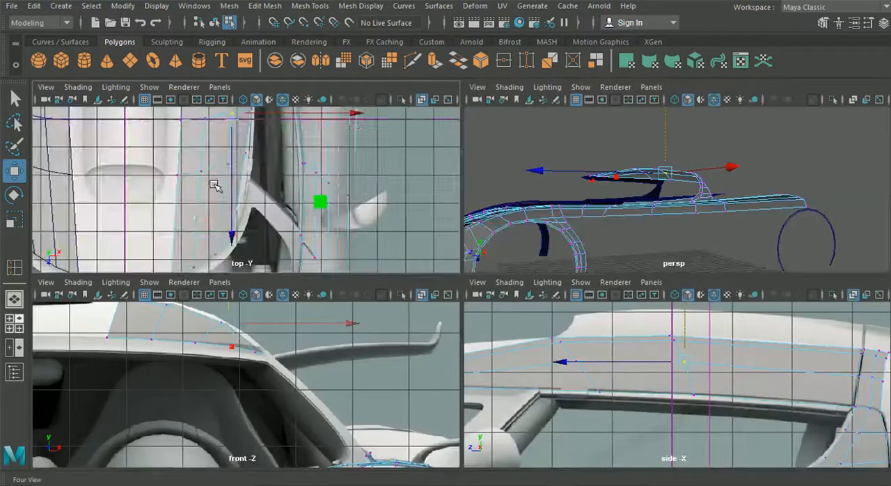
pyautogui.press('space')
pyautogui.keyDown('alt'); pyautogui.moveTo(347, 191); pyautogui.dragTo(347, 200, button='middle'); pyautogui.keyUp('alt')
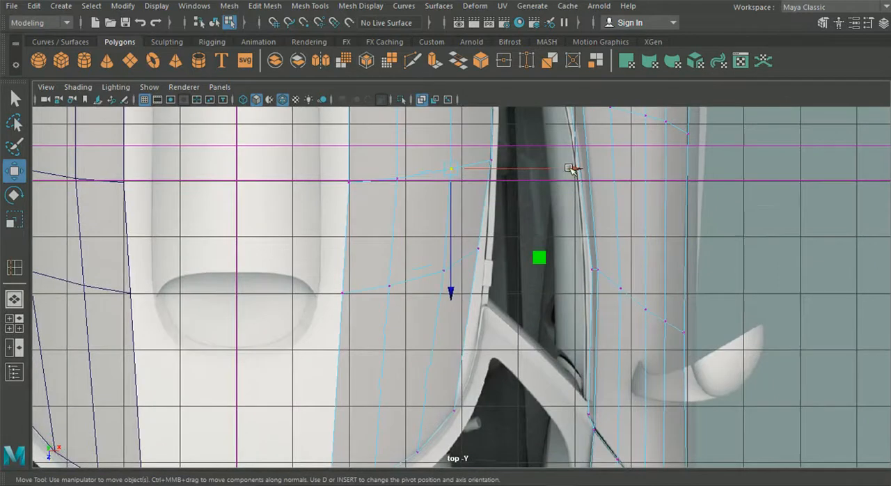
pyautogui.click(399, 181)
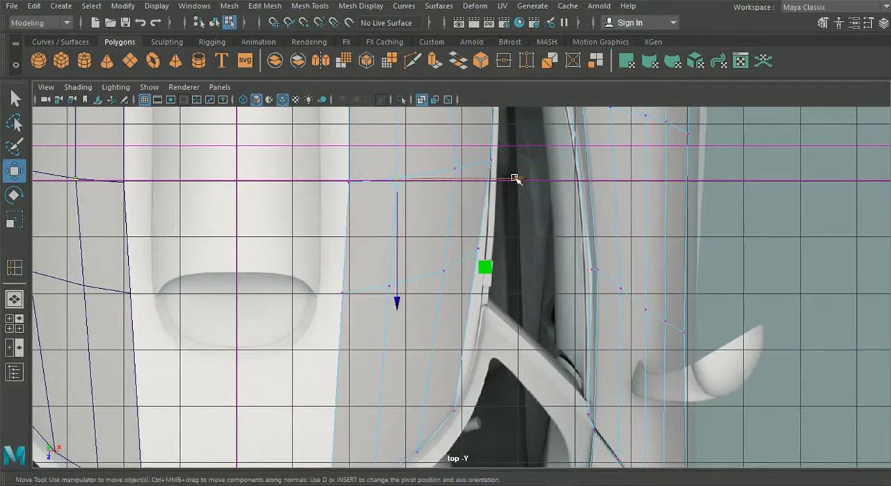
# Nudge the forward loop's inner vertices outward and fit its outer vertex to the side window border in the top view.
pyautogui.click(448, 271)
pyautogui.moveTo(540, 269); pyautogui.dragTo(544, 270)
pyautogui.moveTo(527, 253); pyautogui.dragTo(468, 238)
pyautogui.moveTo(579, 249); pyautogui.dragTo(483, 254)
pyautogui.moveTo(376, 268); pyautogui.dragTo(416, 290)
pyautogui.moveTo(506, 286); pyautogui.dragTo(509, 286)
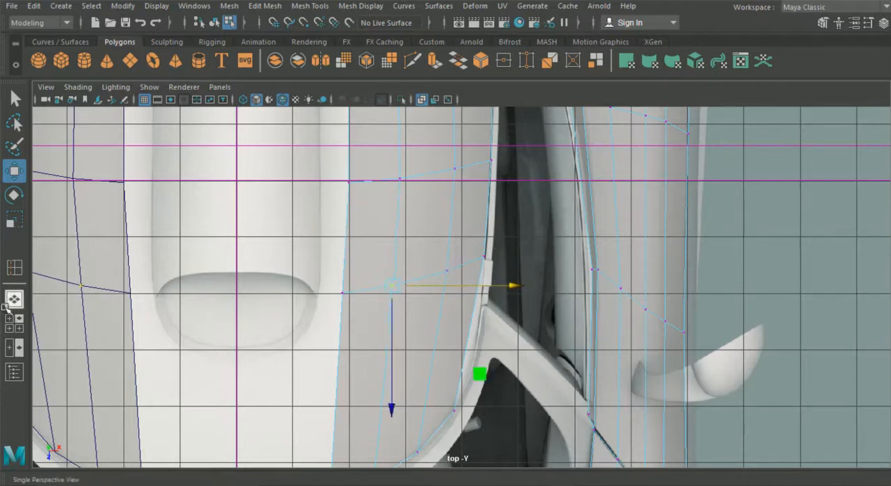
# Insert an edge loop across the roof panel between the forward loop and the windshield border, working in the side view.
pyautogui.click(13, 323)
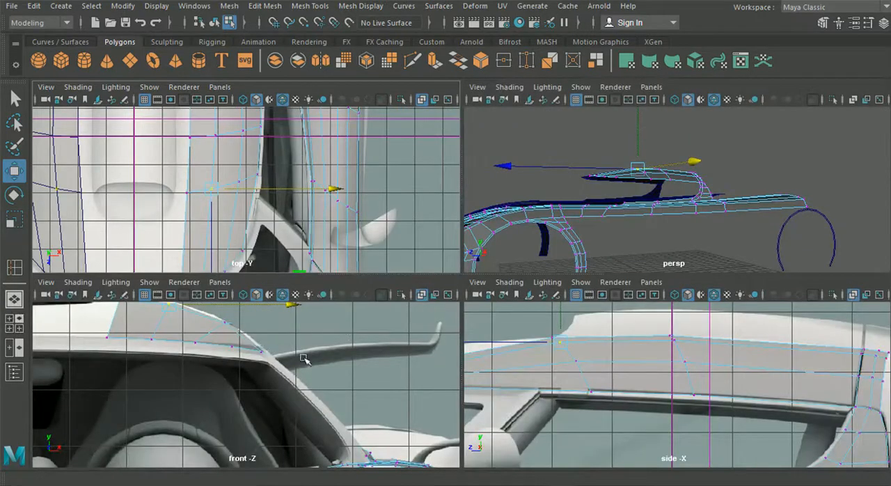
pyautogui.press('space')
pyautogui.keyDown('alt'); pyautogui.moveTo(479, 332); pyautogui.dragTo(381, 312, button='right'); pyautogui.keyUp('alt')
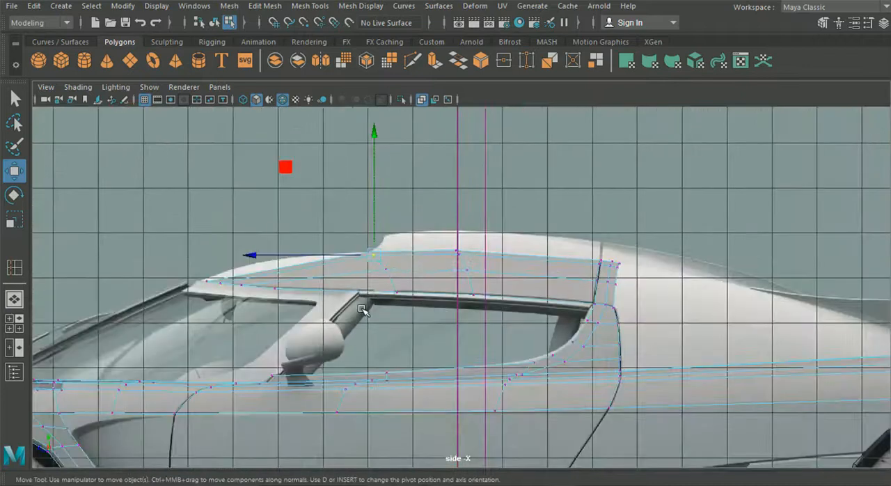
pyautogui.keyDown('alt'); pyautogui.moveTo(313, 280); pyautogui.dragTo(423, 291, button='middle'); pyautogui.keyUp('alt')
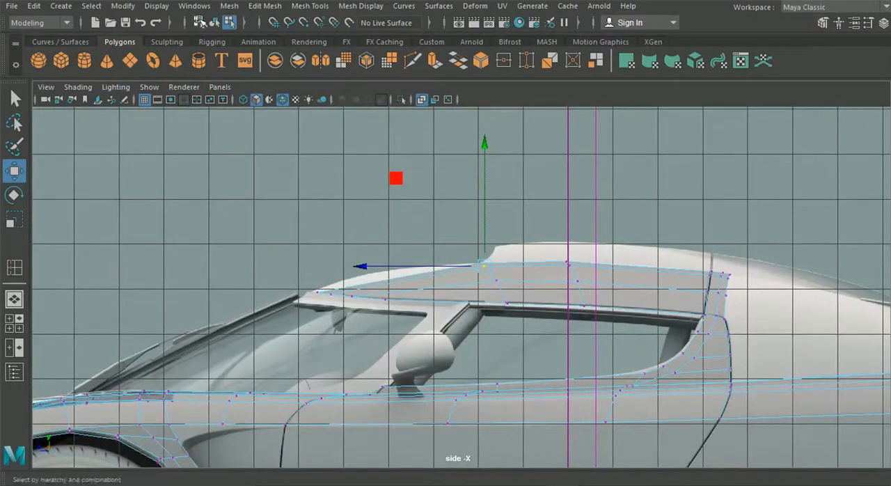
pyautogui.click(262, 7)
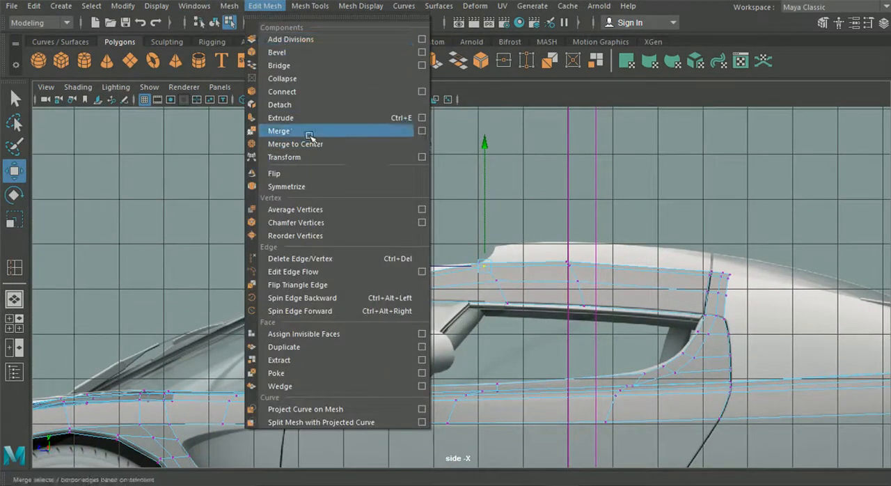
pyautogui.moveTo(317, 7)
pyautogui.click(390, 105)
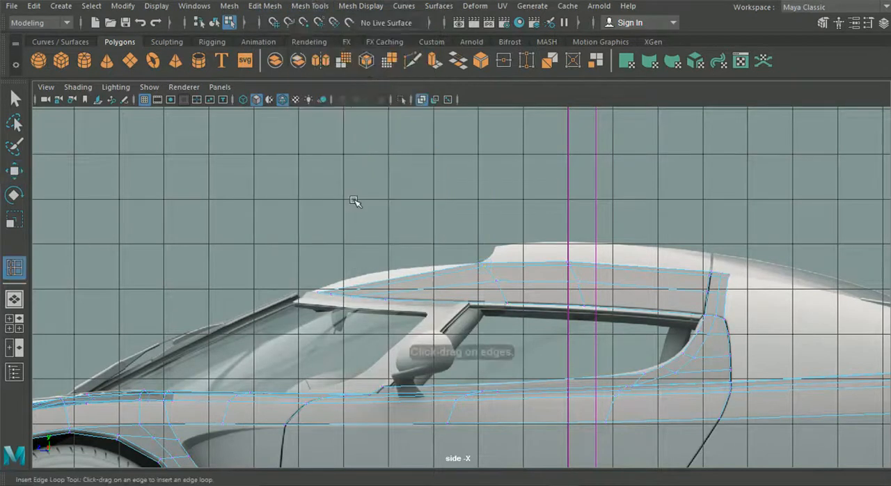
pyautogui.scroll(3, 362, 237)
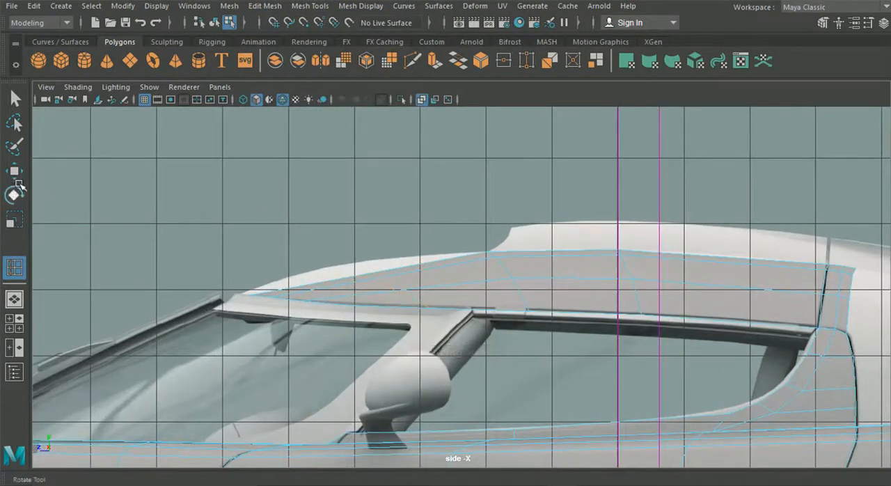
# Raise the front loop's upper and inner vertices in the side view to follow the curved roof outline.
pyautogui.press('w')
pyautogui.moveTo(342, 296); pyautogui.dragTo(278, 95, button='right')
pyautogui.scroll(3, 318, 235)
pyautogui.moveTo(317, 275); pyautogui.dragTo(317, 275)
pyautogui.moveTo(306, 270); pyautogui.dragTo(338, 262)
pyautogui.click(328, 275)
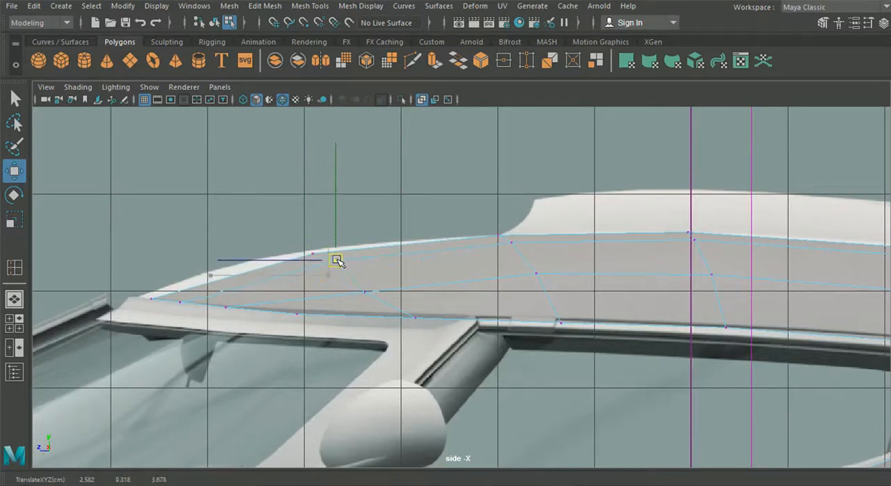
pyautogui.click(367, 293)
pyautogui.moveTo(367, 293); pyautogui.dragTo(372, 276)
# Move the front loop's outermost vertex outward in the top view to fit the panel's curved border beside the windshield pillar.
pyautogui.press('space')
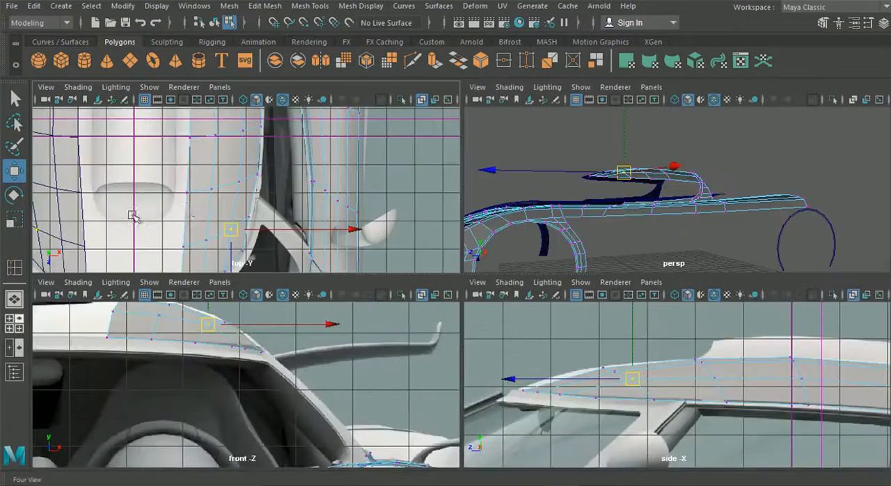
pyautogui.press('space')
pyautogui.scroll(2, 352, 265)
pyautogui.keyDown('alt'); pyautogui.moveTo(433, 304); pyautogui.dragTo(411, 271, button='middle'); pyautogui.keyUp('alt')
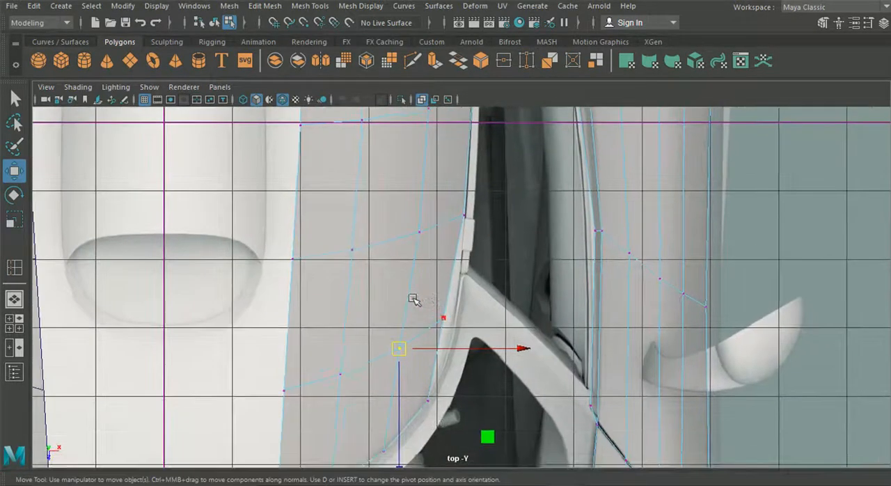
pyautogui.moveTo(458, 321); pyautogui.dragTo(457, 320)
pyautogui.moveTo(443, 318)
pyautogui.mouseDown()
pyautogui.moveTo(460, 287)
pyautogui.moveTo(455, 326)
pyautogui.mouseUp()
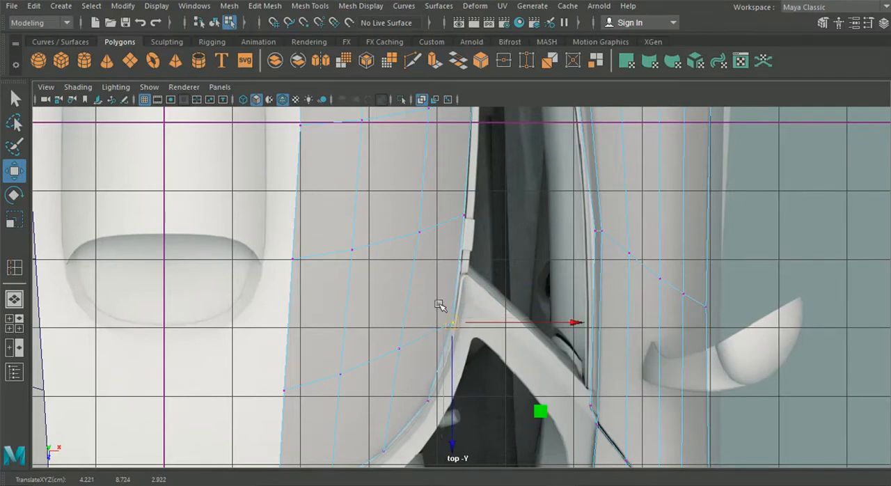
pyautogui.keyDown('alt'); pyautogui.moveTo(249, 341); pyautogui.dragTo(224, 262, button='middle'); pyautogui.keyUp('alt')
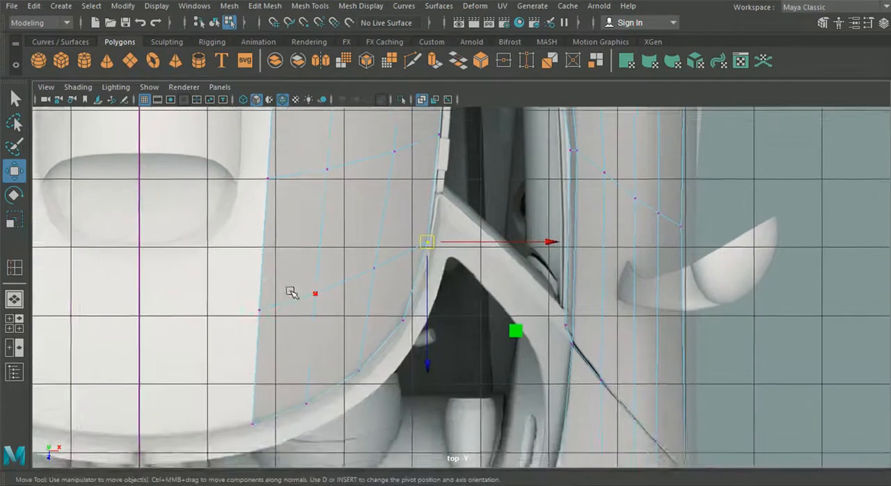
pyautogui.scroll(1, 292, 291)
pyautogui.moveTo(421, 237); pyautogui.dragTo(424, 247)
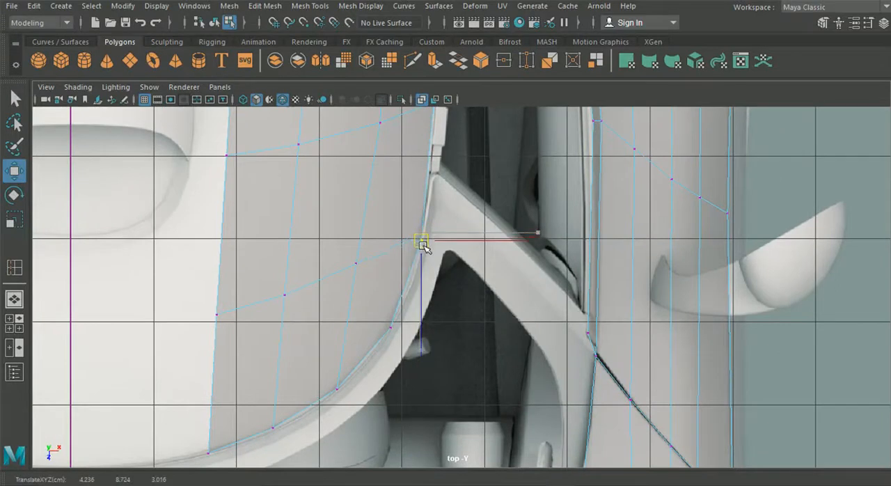
# Shift the front loop's two inner vertices slightly toward the windshield in the top view to even out its curve.
pyautogui.click(355, 264)
pyautogui.moveTo(355, 328); pyautogui.dragTo(360, 340)
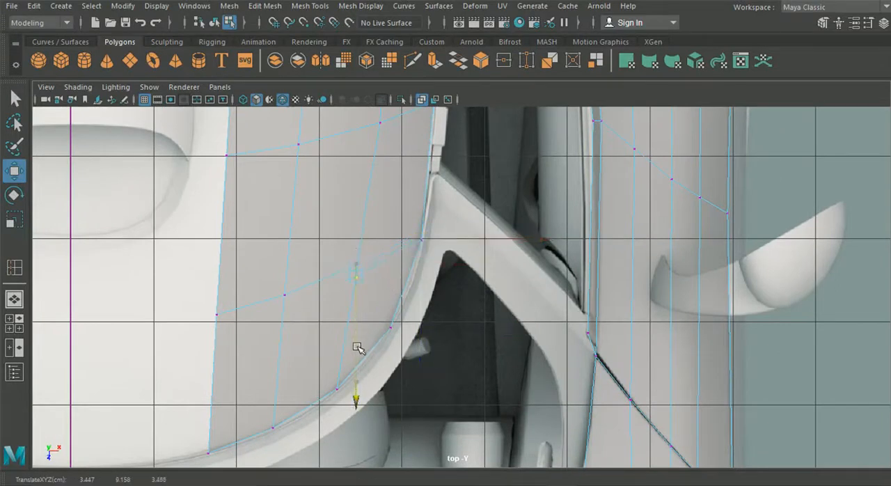
pyautogui.moveTo(261, 282); pyautogui.dragTo(313, 321)
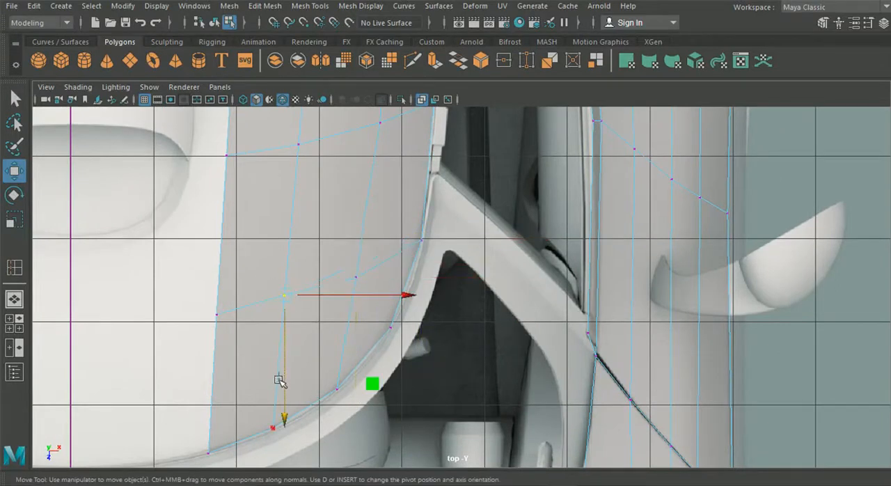
pyautogui.click(280, 355)
pyautogui.moveTo(260, 279); pyautogui.dragTo(309, 318)
pyautogui.moveTo(281, 370); pyautogui.dragTo(288, 384)
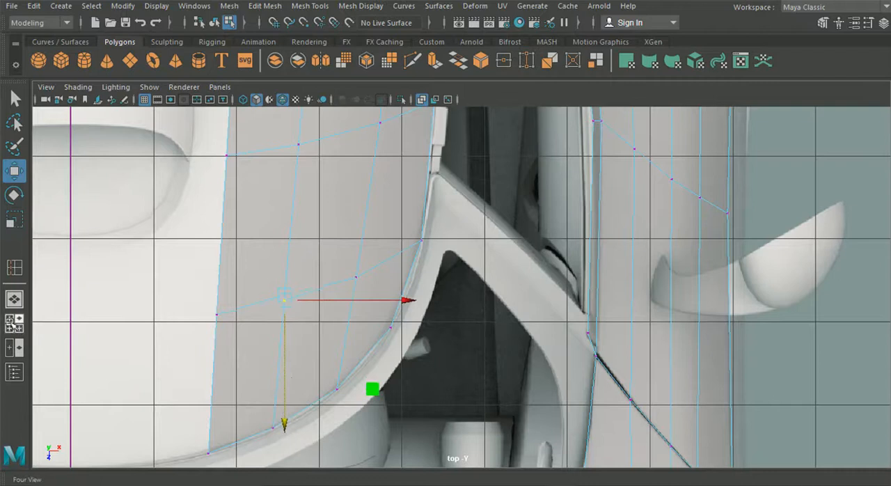
# Move the whole forward loop slightly toward the rear of the car in the top view.
pyautogui.press('space')
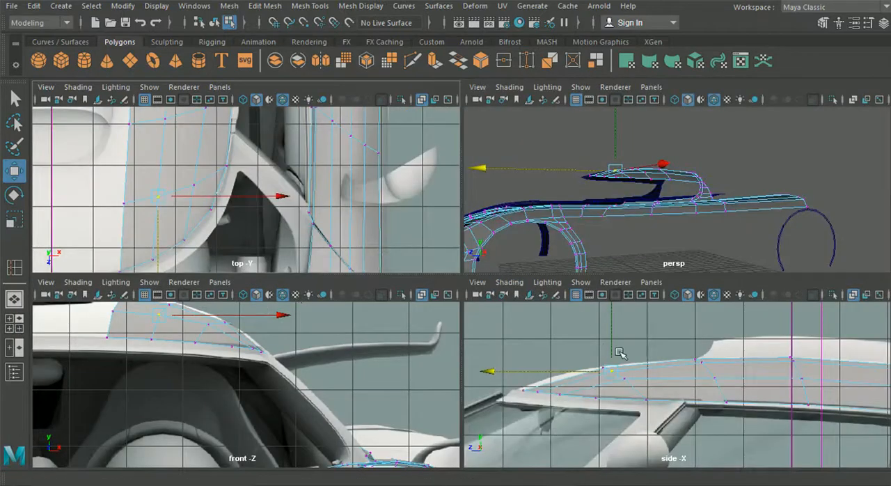
pyautogui.press('space')
pyautogui.keyDown('alt'); pyautogui.moveTo(390, 296); pyautogui.dragTo(403, 315); pyautogui.keyUp('alt')
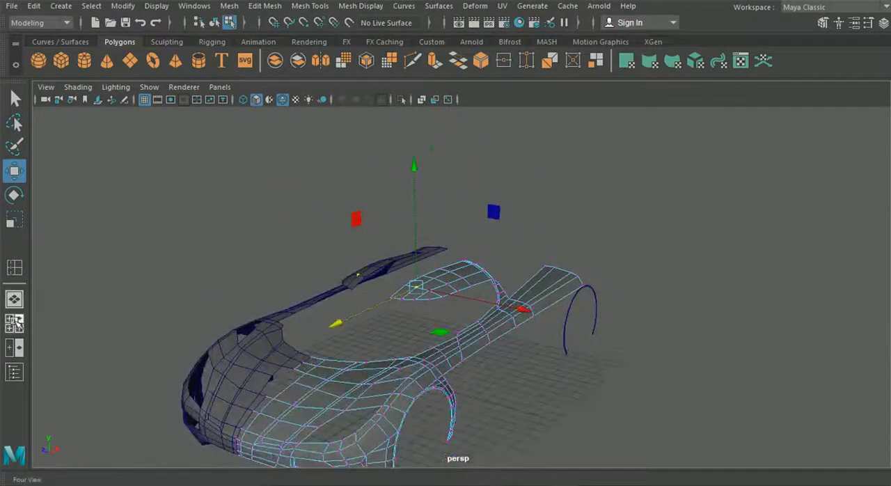
pyautogui.click(15, 321)
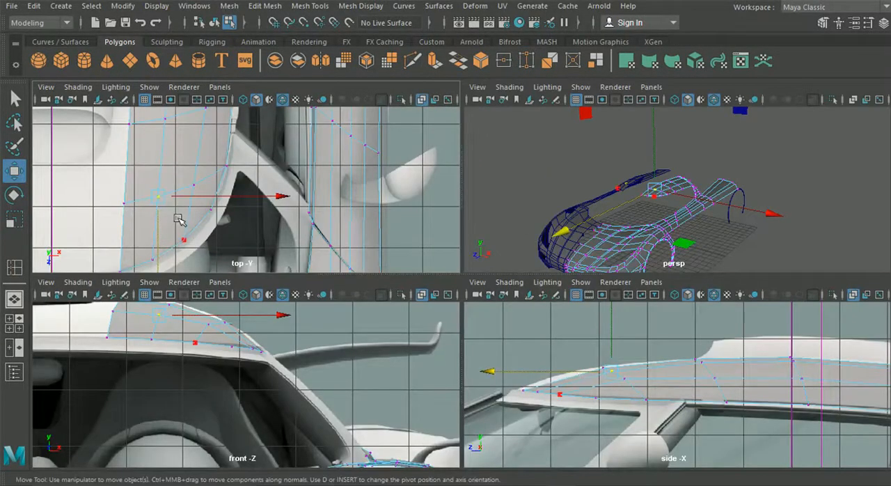
pyautogui.press('space')
pyautogui.keyDown('alt'); pyautogui.moveTo(358, 149); pyautogui.dragTo(364, 252, button='middle'); pyautogui.keyUp('alt')
pyautogui.moveTo(414, 254); pyautogui.dragTo(416, 255)
pyautogui.moveTo(345, 310); pyautogui.dragTo(343, 296)
pyautogui.moveTo(434, 167); pyautogui.dragTo(552, 193)
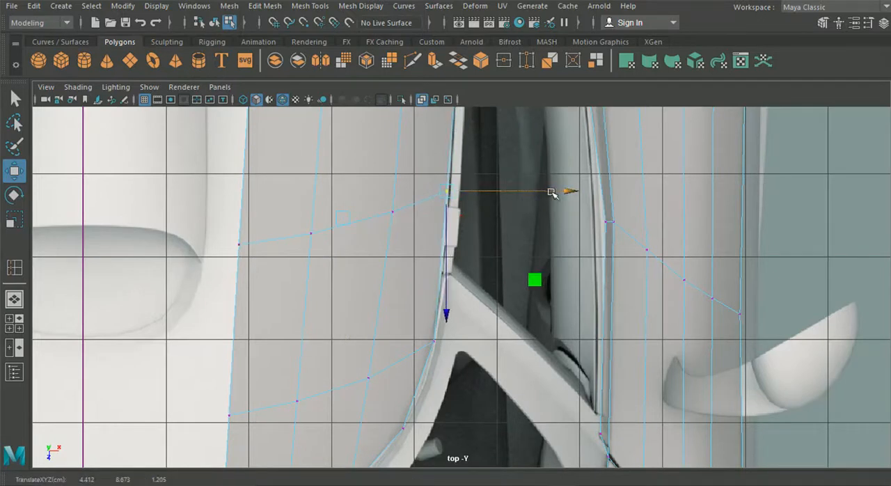
pyautogui.hotkey('ctrl', 'z')
pyautogui.hotkey('ctrl', 'z')
# Nudge the four vertices of the forward loop slightly outward in the top view.
pyautogui.moveTo(461, 218); pyautogui.dragTo(465, 218)
pyautogui.keyDown('alt'); pyautogui.moveTo(443, 173); pyautogui.dragTo(529, 370, button='middle'); pyautogui.keyUp('alt')
pyautogui.keyDown('alt'); pyautogui.moveTo(414, 328); pyautogui.dragTo(375, 171, button='middle'); pyautogui.keyUp('alt')
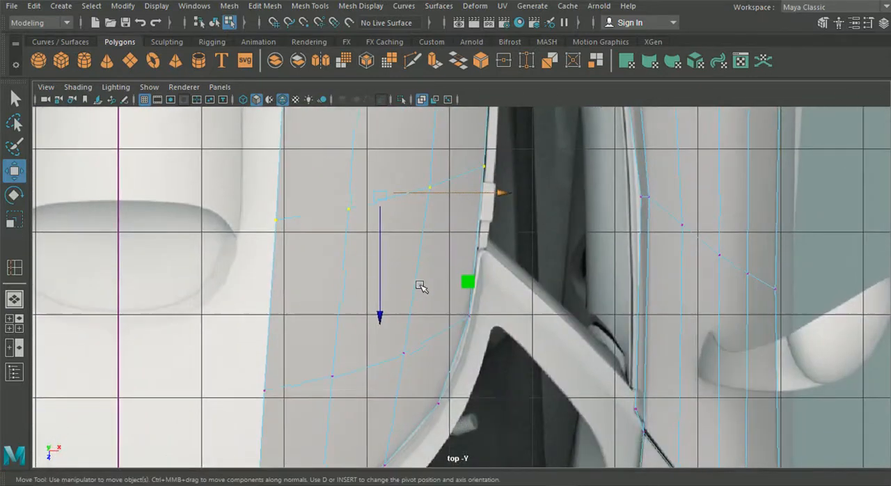
# Insert another edge loop about midway between the forward loop and the front loop of the roof panel.
pyautogui.click(266, 6)
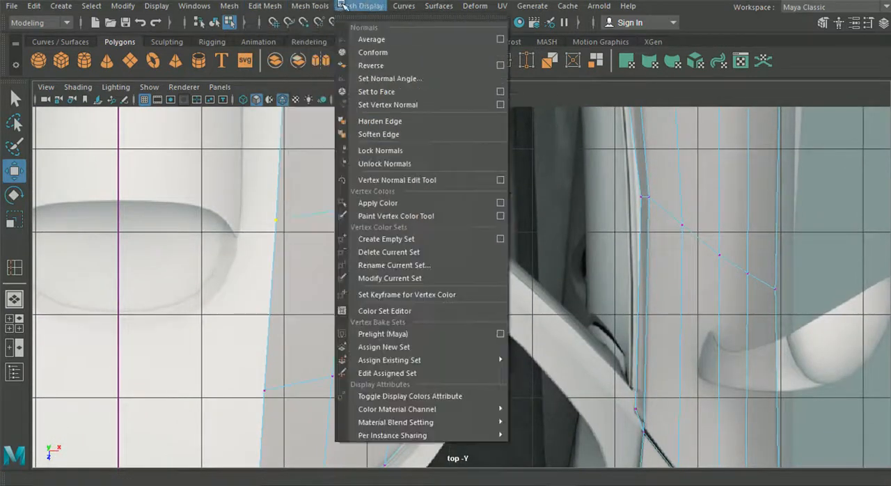
pyautogui.moveTo(312, 6)
pyautogui.click(350, 105)
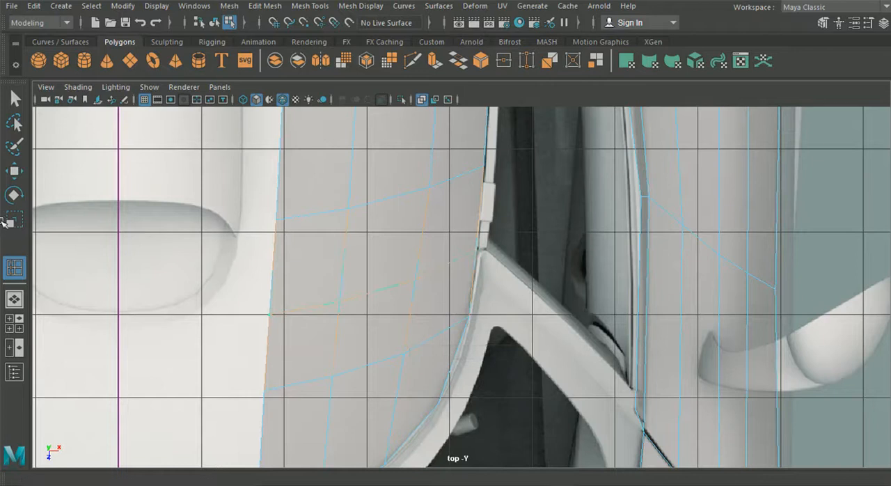
# Raise the newly inserted loop's vertices slightly in the side view to round the roof panel.
pyautogui.click(14, 324)
pyautogui.press('space')
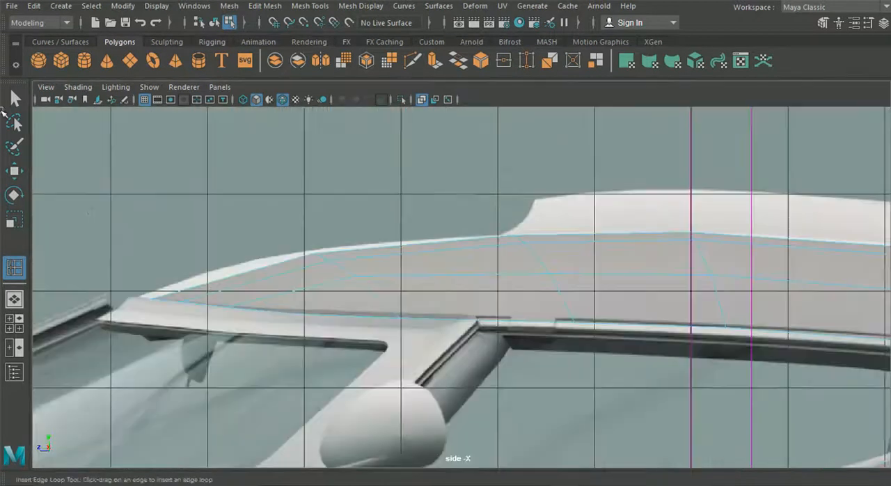
pyautogui.click(16, 172)
pyautogui.moveTo(312, 256); pyautogui.dragTo(250, 99, button='right')
pyautogui.scroll(3, 374, 193)
pyautogui.moveTo(412, 246); pyautogui.dragTo(412, 247)
pyautogui.moveTo(380, 195); pyautogui.dragTo(385, 186)
pyautogui.moveTo(408, 256); pyautogui.dragTo(449, 282)
pyautogui.moveTo(432, 225); pyautogui.dragTo(433, 212)
# Raise the third vertices of the forward and middle loops slightly in the side view to smooth the roof panel.
pyautogui.moveTo(548, 249); pyautogui.dragTo(618, 282)
pyautogui.moveTo(593, 227); pyautogui.dragTo(594, 215)
pyautogui.keyDown('alt'); pyautogui.moveTo(599, 224); pyautogui.dragTo(198, 147, button='middle'); pyautogui.keyUp('alt')
pyautogui.moveTo(387, 156); pyautogui.dragTo(489, 220)
pyautogui.moveTo(431, 150); pyautogui.dragTo(429, 148)
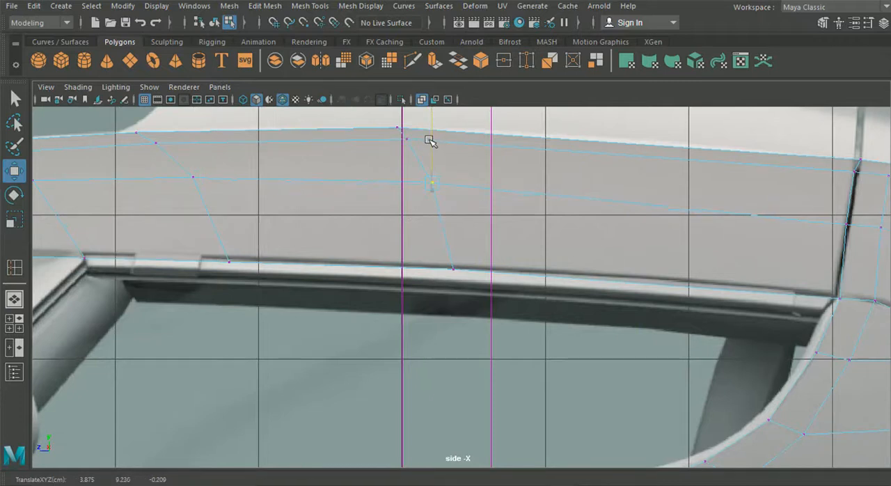
pyautogui.scroll(-5, 414, 163)
pyautogui.keyDown('alt'); pyautogui.moveTo(255, 211); pyautogui.dragTo(565, 202, button='middle'); pyautogui.keyUp('alt')
pyautogui.keyDown('alt'); pyautogui.moveTo(365, 238); pyautogui.dragTo(367, 239, button='middle'); pyautogui.keyUp('alt')
# Switch the car body mesh to edge selection in the top view.
pyautogui.click(14, 322)
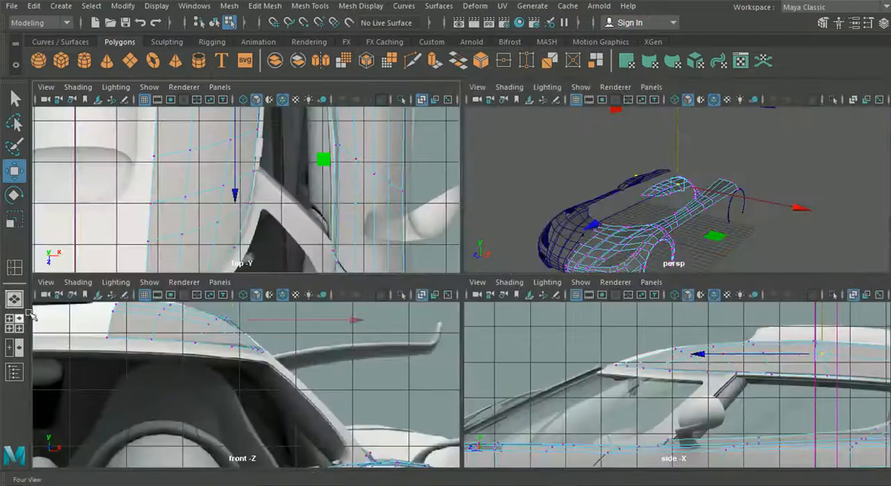
pyautogui.press('space')
pyautogui.keyDown('alt'); pyautogui.moveTo(240, 238); pyautogui.dragTo(390, 194, button='middle'); pyautogui.keyUp('alt')
pyautogui.moveTo(463, 243); pyautogui.dragTo(459, 69, button='right')
# Switch to the Photos app and examine the roof and windshield area in the One:1 reference photos.
pyautogui.moveTo(432, 484)
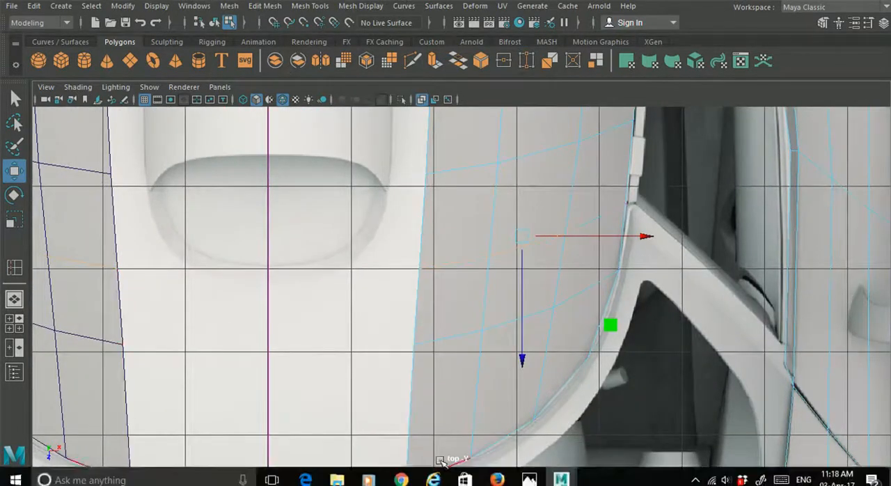
pyautogui.click(532, 474)
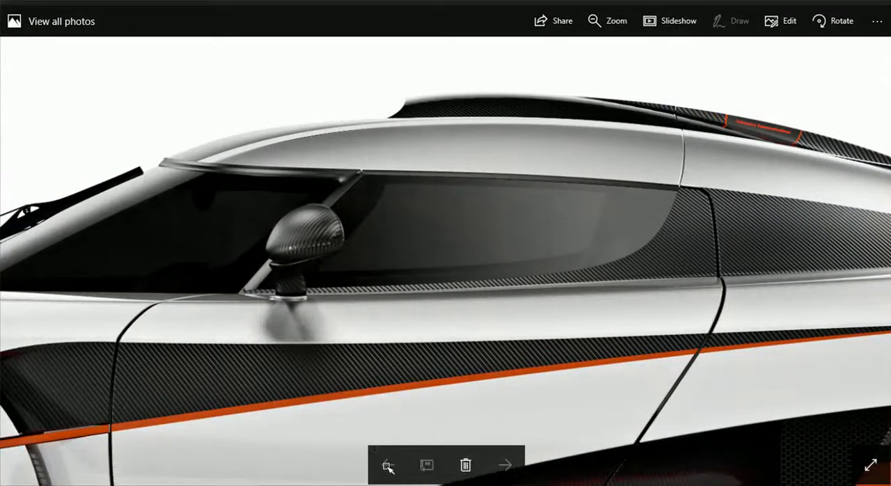
pyautogui.scroll(-5, 396, 413)
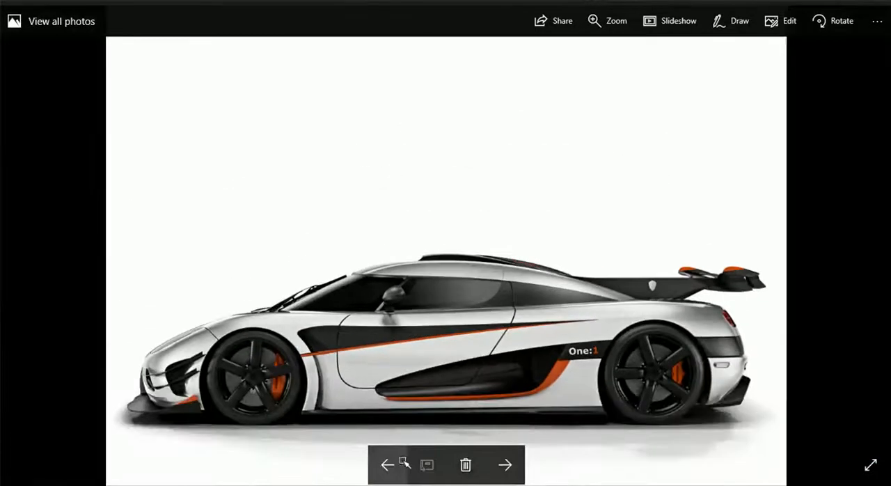
pyautogui.click(388, 465)
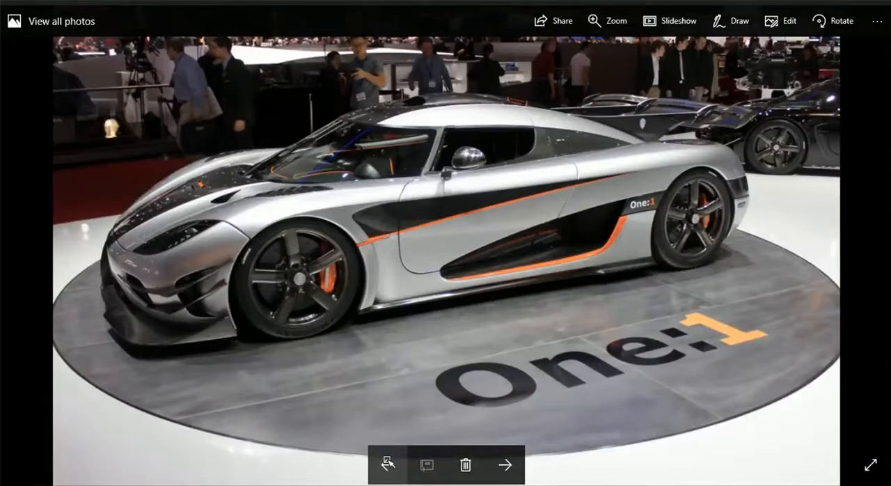
pyautogui.click(388, 465)
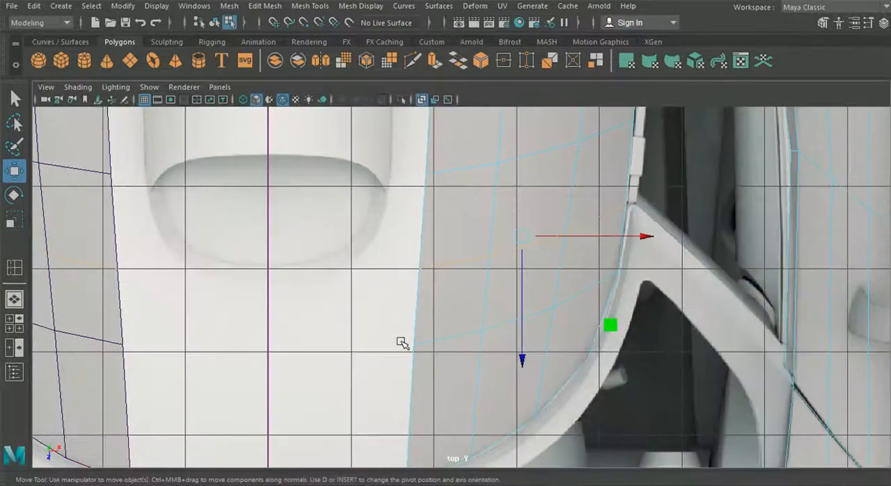
# Extrude the roof panel's two front inner border edges toward the car's center line and align them with the windshield border.
pyautogui.moveTo(428, 282); pyautogui.dragTo(427, 69, button='right')
pyautogui.click(412, 308)
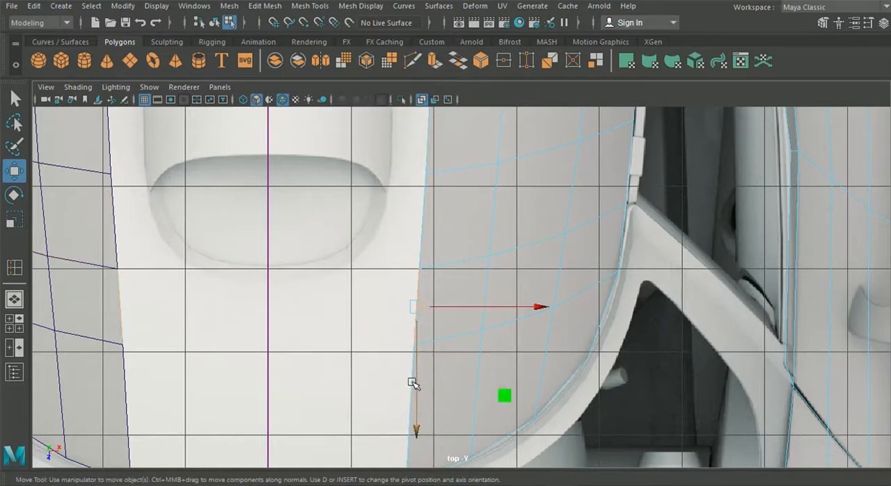
pyautogui.keyDown('alt'); pyautogui.moveTo(382, 388); pyautogui.dragTo(366, 294, button='middle'); pyautogui.keyUp('alt')
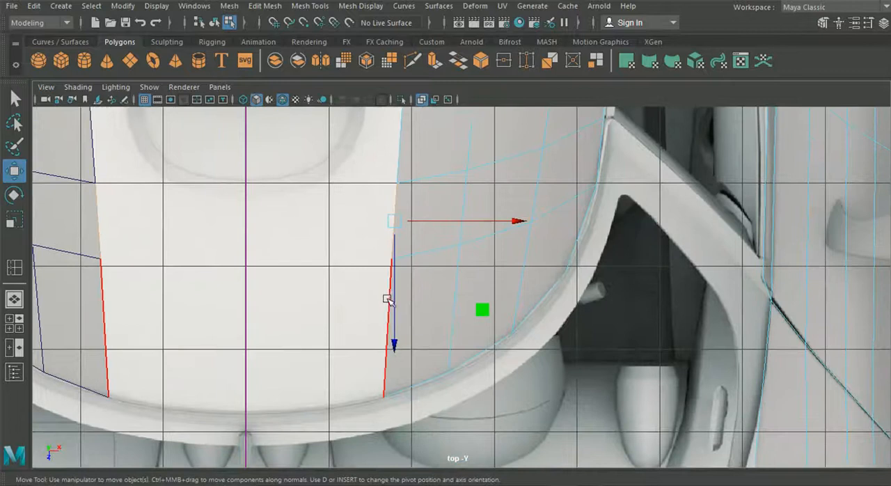
pyautogui.keyDown('shift'); pyautogui.click(388, 298); pyautogui.keyUp('shift')
pyautogui.hotkey('ctrl', 'e')
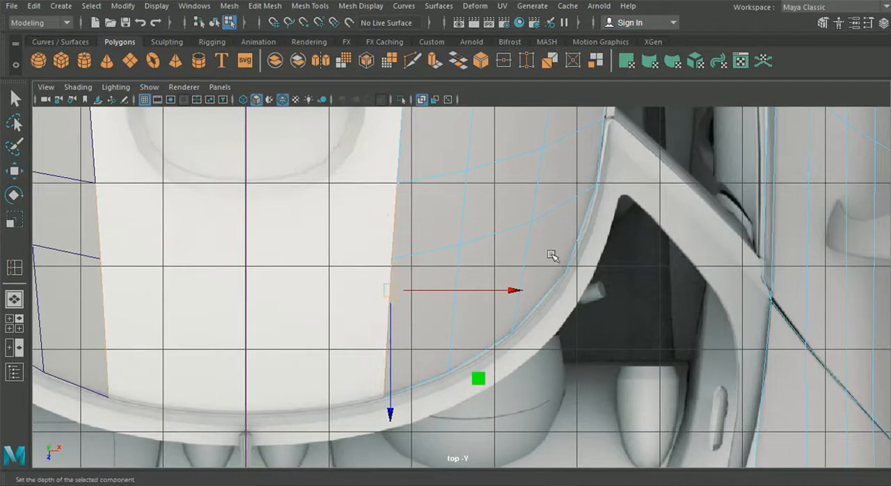
pyautogui.moveTo(475, 290); pyautogui.dragTo(415, 291)
pyautogui.moveTo(328, 360); pyautogui.dragTo(317, 367)
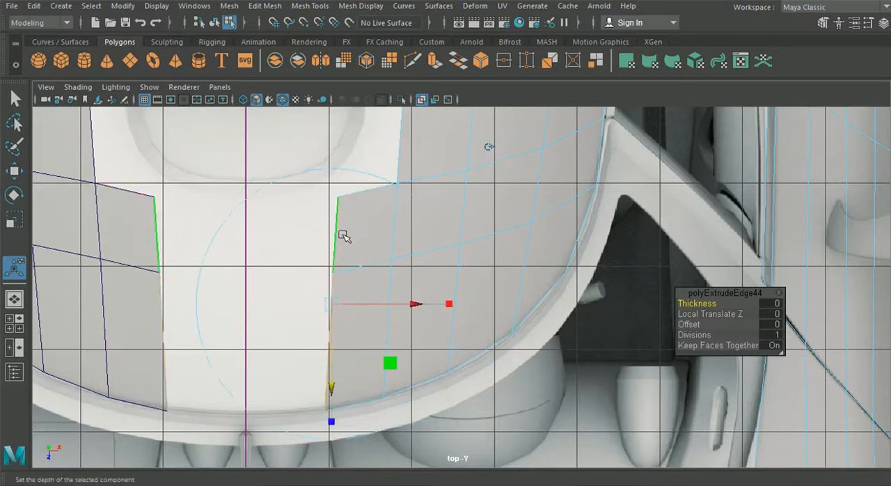
pyautogui.moveTo(358, 234); pyautogui.dragTo(358, 62, button='right')
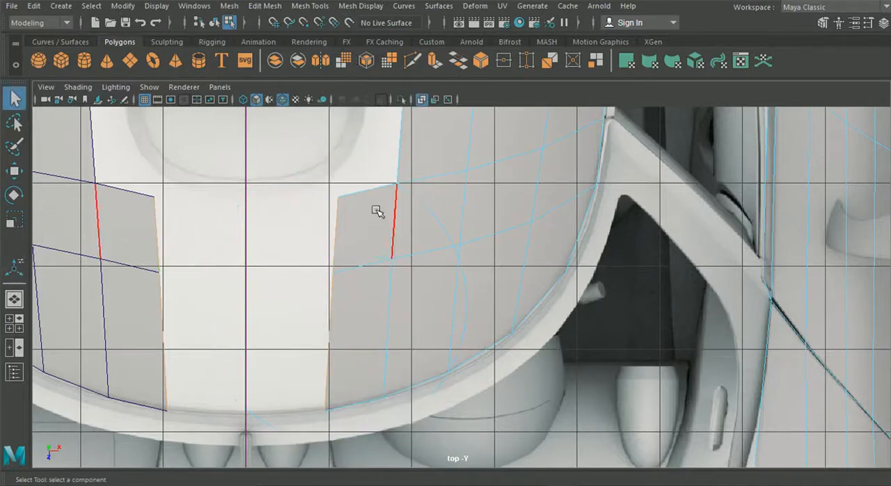
# Extrude the roof panel's inner front border edges again, bringing the new edges close to the car's center line.
pyautogui.hotkey('ctrl', 'e')
pyautogui.click(488, 184)
pyautogui.moveTo(379, 304); pyautogui.dragTo(296, 305)
# Grid-snap the extruded strip's rear, middle and front inner vertices onto the center line in the top view.
pyautogui.moveTo(422, 143); pyautogui.dragTo(237, 189, button='right')
pyautogui.click(14, 171)
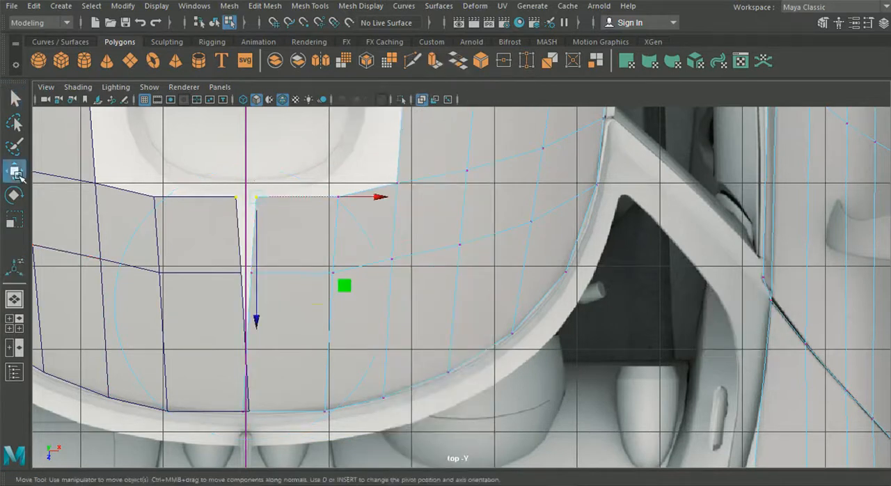
pyautogui.moveTo(368, 201); pyautogui.dragTo(242, 208)
pyautogui.moveTo(234, 255); pyautogui.dragTo(273, 278)
pyautogui.press('x')
pyautogui.moveTo(361, 278); pyautogui.dragTo(261, 289)
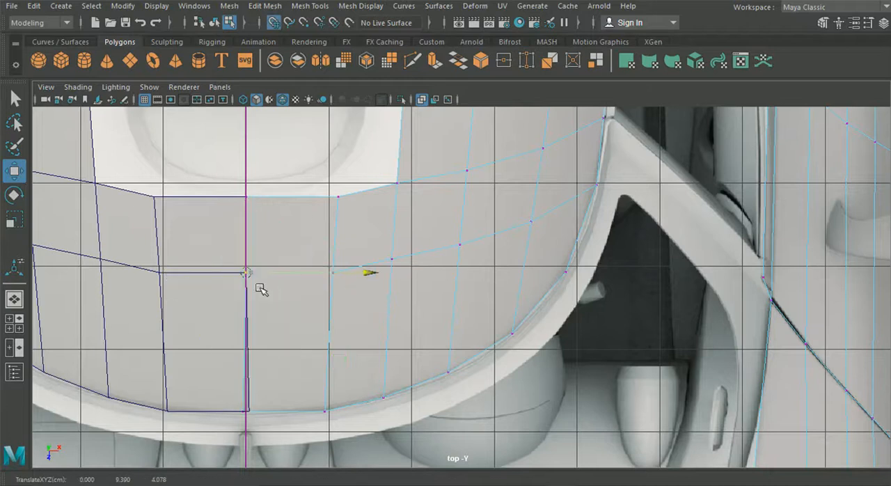
pyautogui.moveTo(220, 364); pyautogui.dragTo(267, 423)
pyautogui.press('x')
pyautogui.moveTo(362, 413); pyautogui.dragTo(268, 418)
# Move the front border's center vertex and its neighbor forward to follow the curved windshield edge.
pyautogui.keyDown('alt'); pyautogui.moveTo(246, 388); pyautogui.dragTo(295, 282, button='middle'); pyautogui.keyUp('alt')
pyautogui.scroll(4, 267, 355)
pyautogui.moveTo(220, 391); pyautogui.dragTo(216, 401)
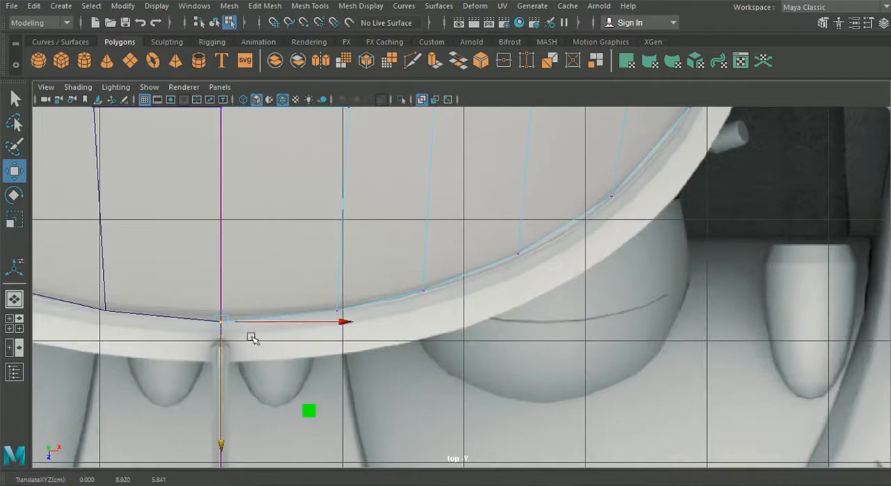
pyautogui.click(337, 311)
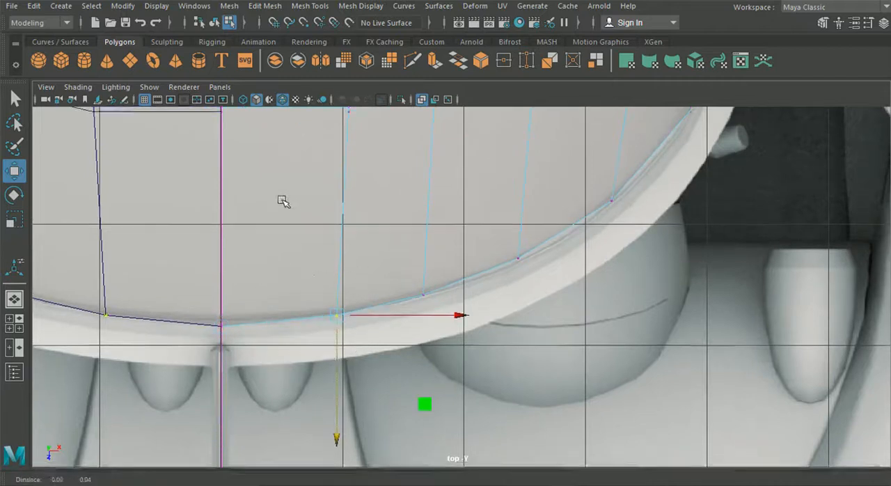
pyautogui.keyDown('alt'); pyautogui.moveTo(282, 200); pyautogui.dragTo(299, 366, button='middle'); pyautogui.keyUp('alt')
# Reposition the rear and middle vertices beside the center line, and move the rear center vertex forward to round the panel's rear border.
pyautogui.moveTo(463, 276); pyautogui.dragTo(401, 313)
pyautogui.moveTo(348, 361); pyautogui.dragTo(344, 357)
pyautogui.click(374, 163)
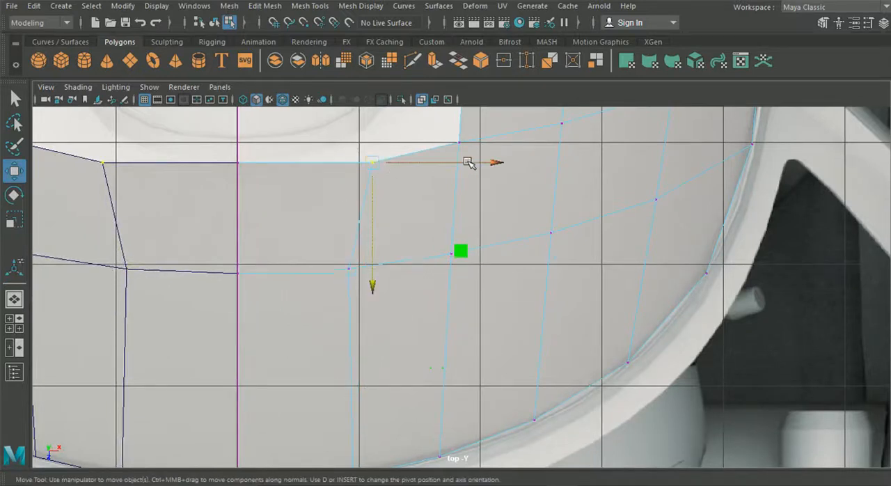
pyautogui.moveTo(370, 167); pyautogui.dragTo(350, 175)
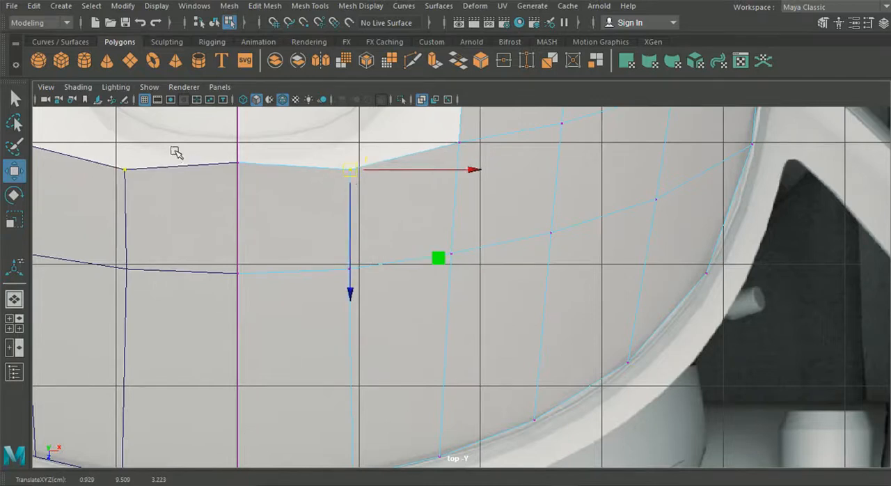
pyautogui.click(238, 163)
pyautogui.moveTo(227, 219); pyautogui.dragTo(172, 240, button='middle')
# Shift the middle row's vertices around the center line and the adjoining outer ones toward the windshield to even out the spacing.
pyautogui.moveTo(172, 240); pyautogui.dragTo(354, 319)
pyautogui.moveTo(284, 413); pyautogui.dragTo(282, 432)
pyautogui.hotkey('ctrl', 'z')
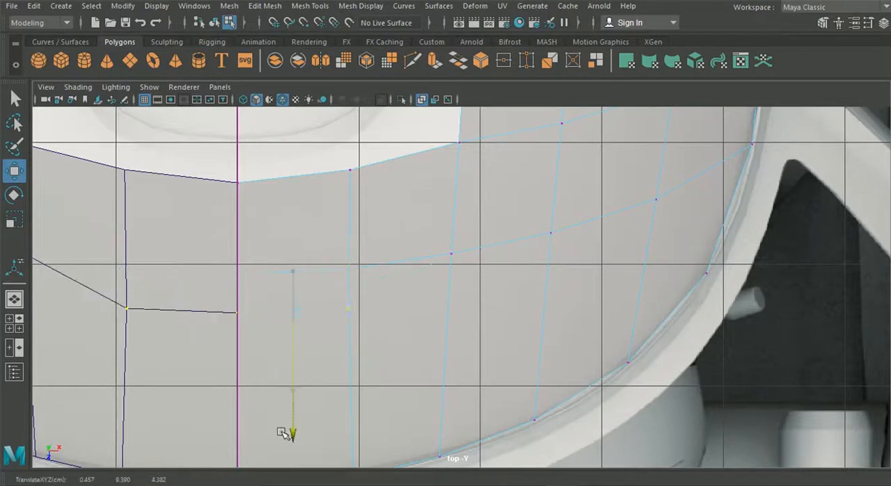
pyautogui.click(451, 253)
pyautogui.moveTo(453, 253); pyautogui.dragTo(455, 285)
pyautogui.moveTo(524, 210); pyautogui.dragTo(556, 247)
# Align the new vertices near the center line with the roof's upper profile in the side view.
pyautogui.scroll(-10, 438, 305)
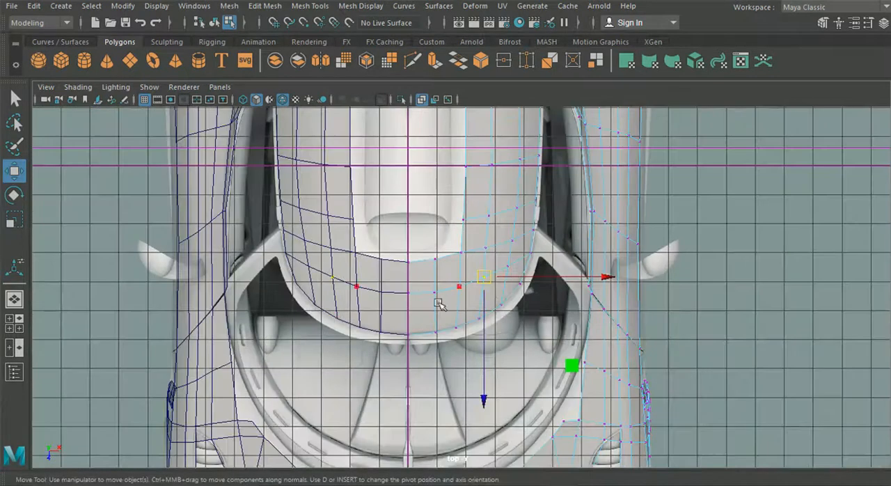
pyautogui.press('space')
pyautogui.press('space')
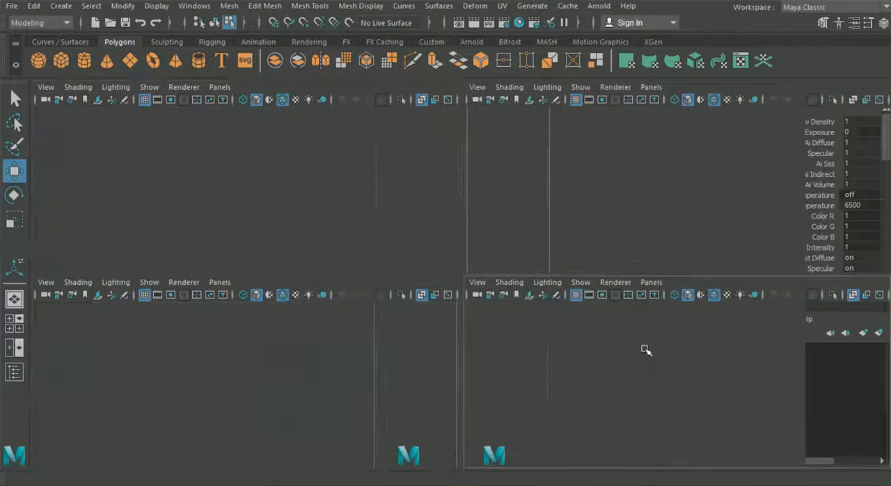
pyautogui.scroll(5, 449, 228)
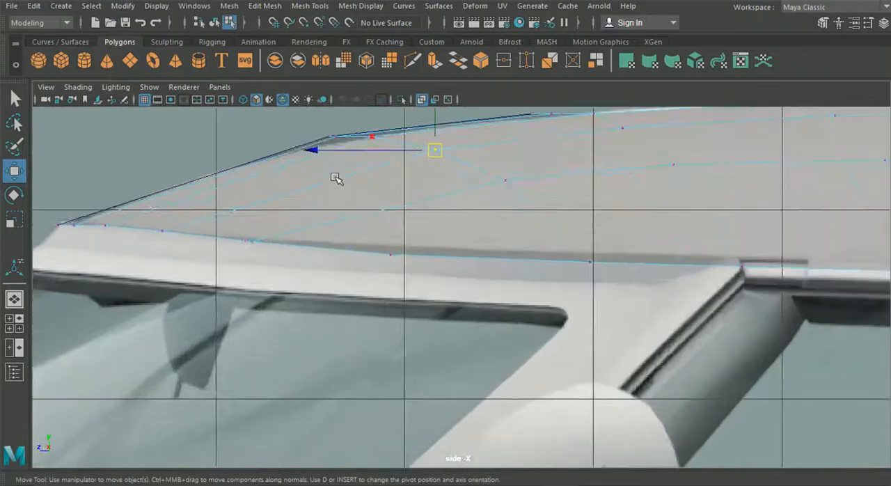
pyautogui.moveTo(312, 124); pyautogui.dragTo(347, 142)
pyautogui.click(368, 138)
pyautogui.keyDown('alt'); pyautogui.moveTo(335, 177); pyautogui.dragTo(191, 225, button='middle'); pyautogui.keyUp('alt')
pyautogui.click(410, 160)
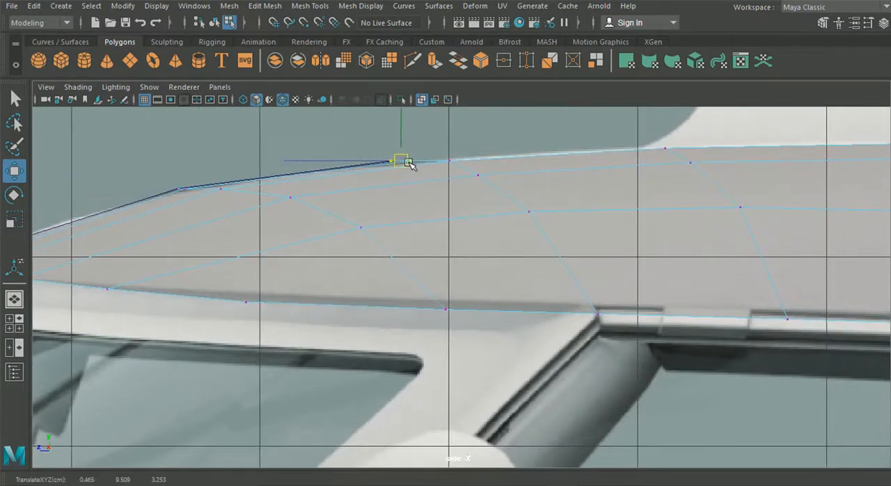
# Raise the neighboring rear-border and middle-row roof vertices slightly in the side view to smooth the roof profile.
pyautogui.click(14, 322)
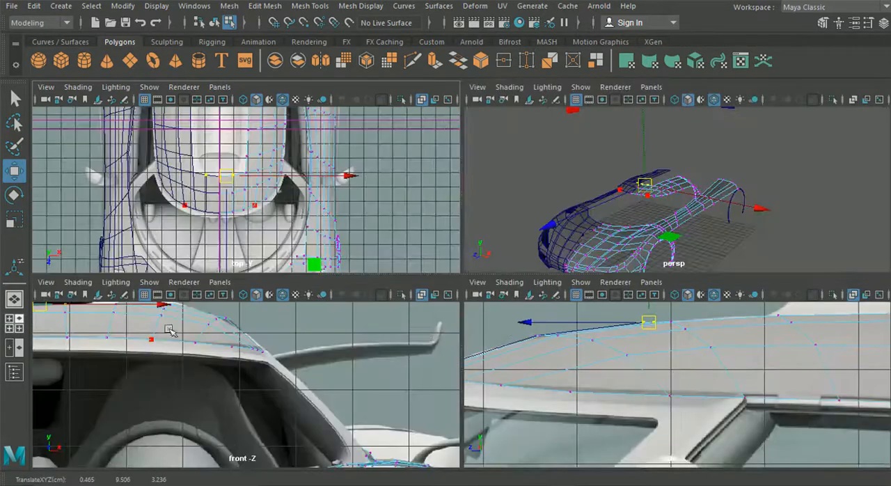
pyautogui.press('space')
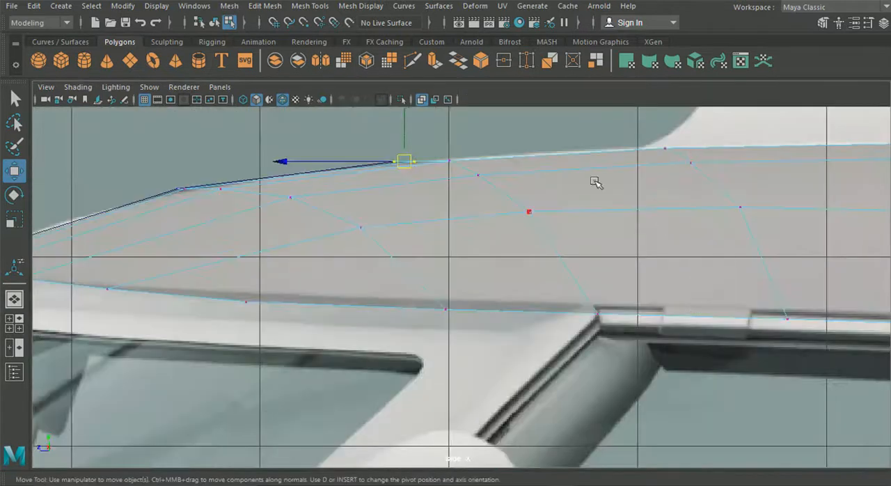
pyautogui.click(452, 162)
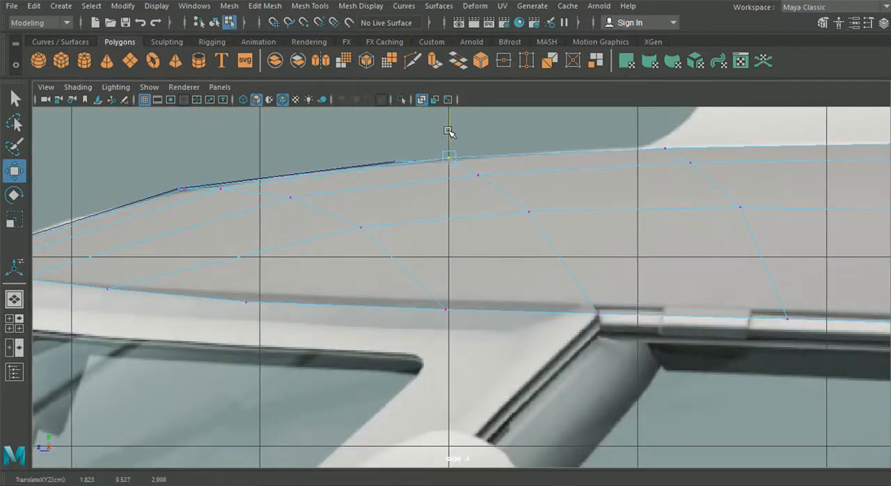
pyautogui.click(221, 189)
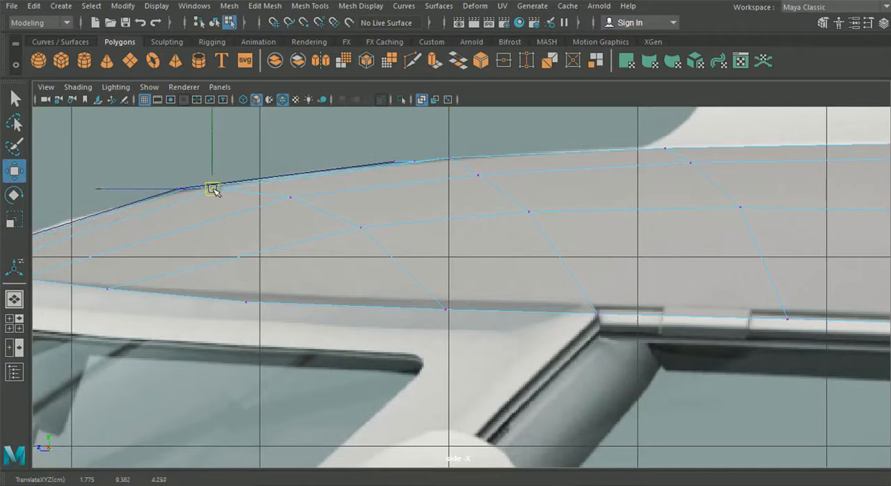
# Adjust the heights of the vertices at and beside the center line to match the roof contour in the front view.
pyautogui.click(13, 300)
pyautogui.press('space')
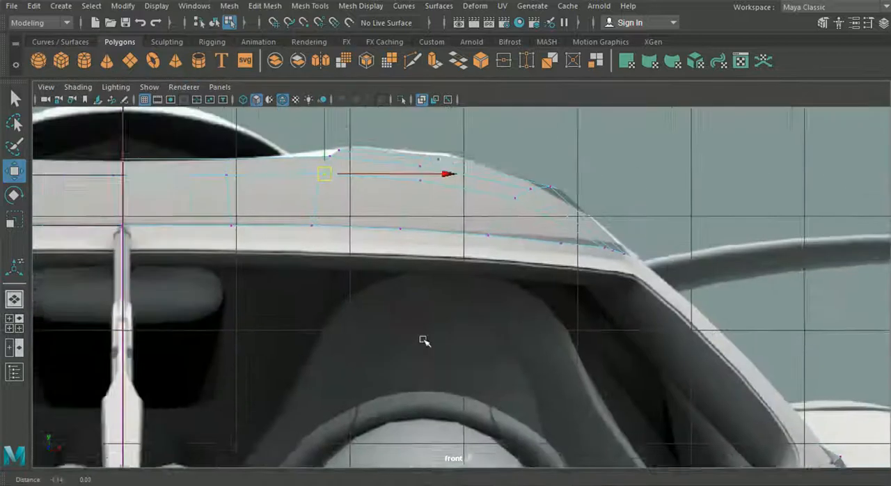
pyautogui.keyDown('alt'); pyautogui.moveTo(424, 341); pyautogui.dragTo(565, 356, button='middle'); pyautogui.keyUp('alt')
pyautogui.scroll(-4, 412, 183)
pyautogui.scroll(4, 352, 235)
pyautogui.moveTo(391, 193); pyautogui.dragTo(389, 192)
pyautogui.moveTo(368, 144); pyautogui.dragTo(365, 148)
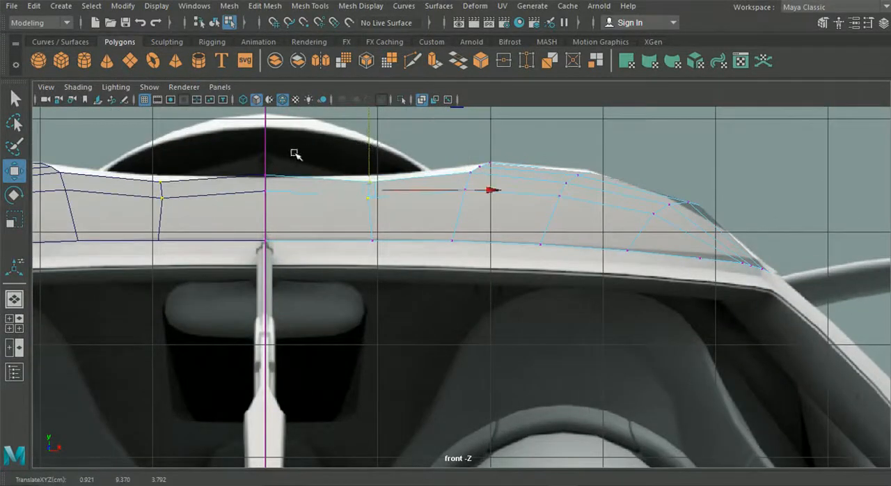
pyautogui.click(288, 193)
pyautogui.moveTo(268, 144); pyautogui.dragTo(261, 153)
# Return the car body to object selection, deselect it, and inspect the roof shape in the perspective view.
pyautogui.click(14, 298)
pyautogui.keyDown('alt'); pyautogui.moveTo(302, 308); pyautogui.dragTo(476, 289); pyautogui.keyUp('alt')
pyautogui.scroll(4, 477, 289)
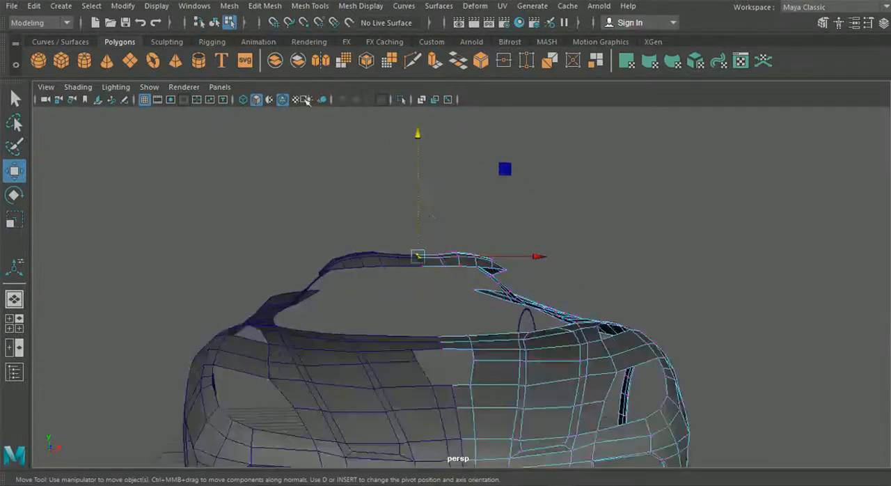
pyautogui.click(214, 23)
pyautogui.click(422, 326)
pyautogui.keyDown('alt'); pyautogui.moveTo(423, 327); pyautogui.dragTo(101, 301); pyautogui.keyUp('alt')
# Select the rear wheel arch strip in the side view.
pyautogui.click(13, 323)
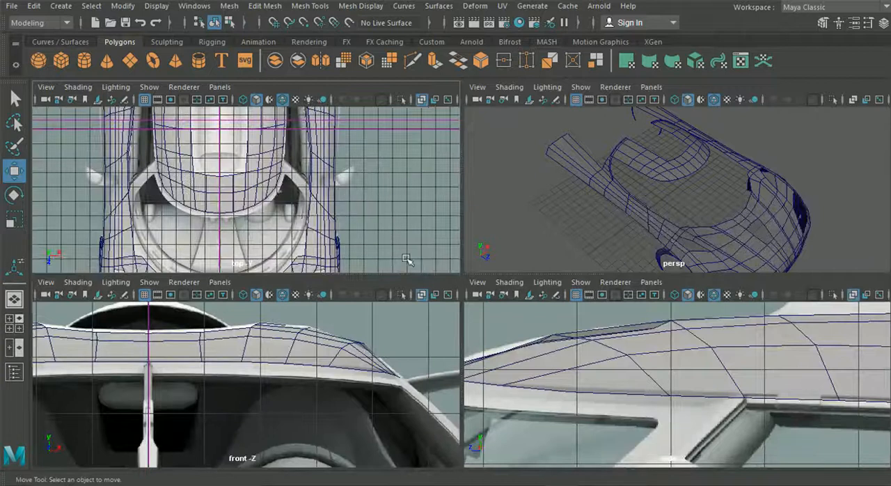
pyautogui.press('space')
pyautogui.keyDown('alt'); pyautogui.moveTo(681, 338); pyautogui.dragTo(539, 257, button='middle'); pyautogui.keyUp('alt')
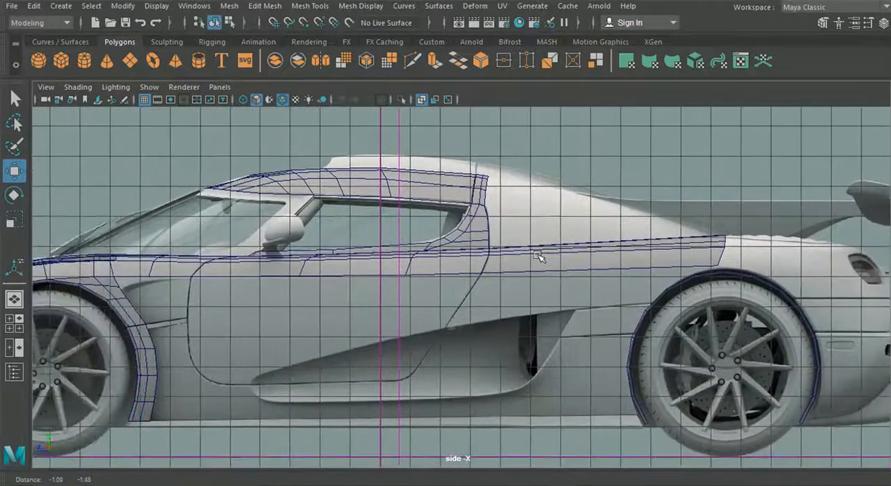
pyautogui.keyDown('alt'); pyautogui.moveTo(461, 277); pyautogui.dragTo(353, 239, button='middle'); pyautogui.keyUp('alt')
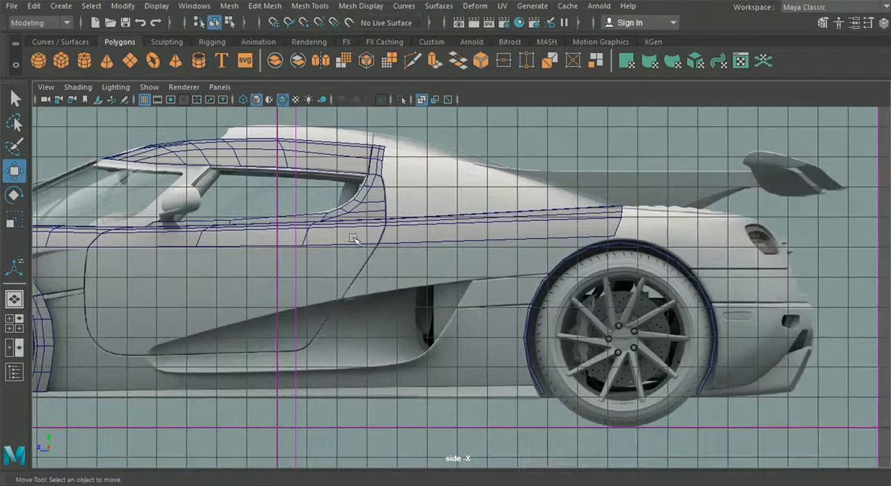
pyautogui.click(612, 253)
pyautogui.press('space')
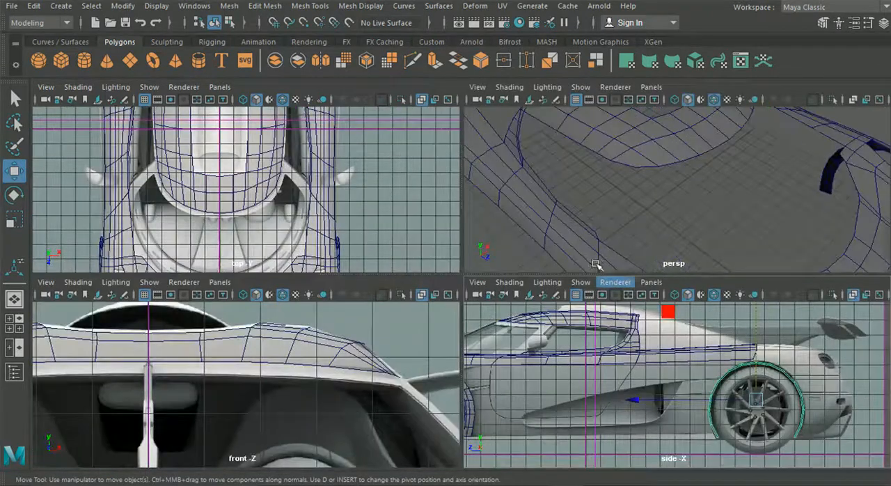
pyautogui.press('space')
# Nudge the rear wheel arch strip vertically and scale it up slightly and uniformly to fit the reference arch.
pyautogui.scroll(2, 670, 326)
pyautogui.keyDown('alt'); pyautogui.moveTo(637, 311); pyautogui.dragTo(503, 292, button='middle'); pyautogui.keyUp('alt')
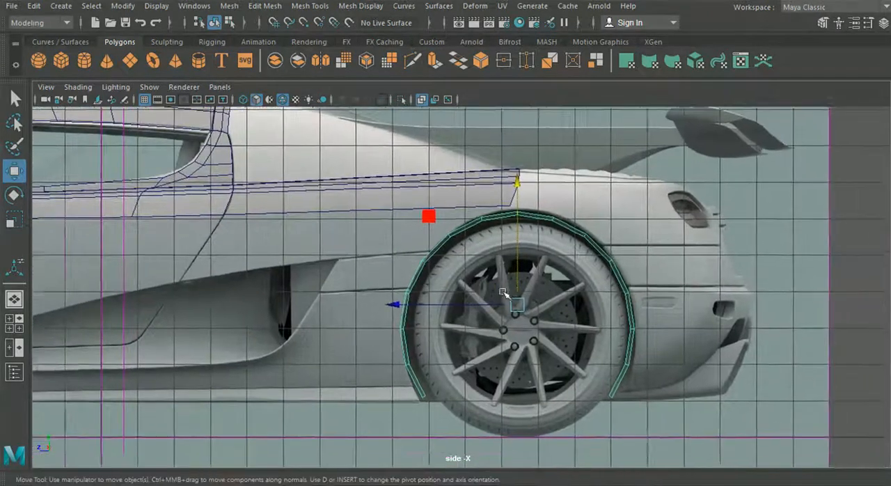
pyautogui.scroll(1, 502, 292)
pyautogui.moveTo(524, 261); pyautogui.dragTo(524, 261)
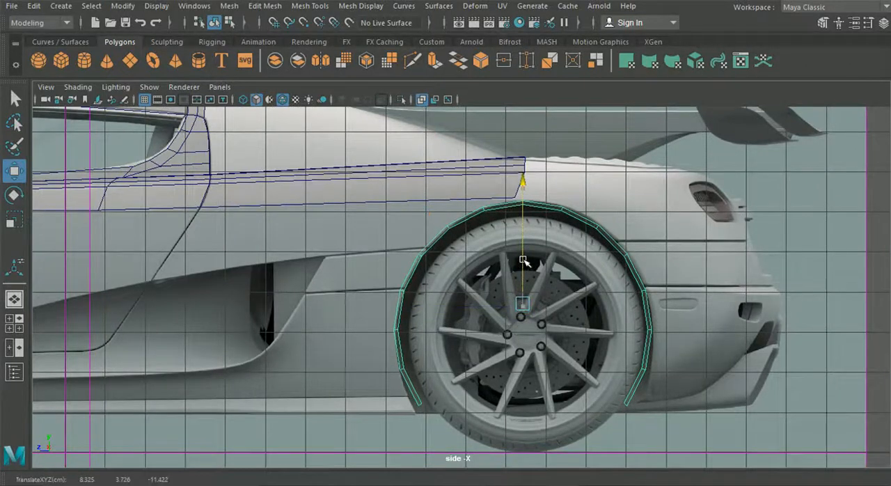
pyautogui.press('r')
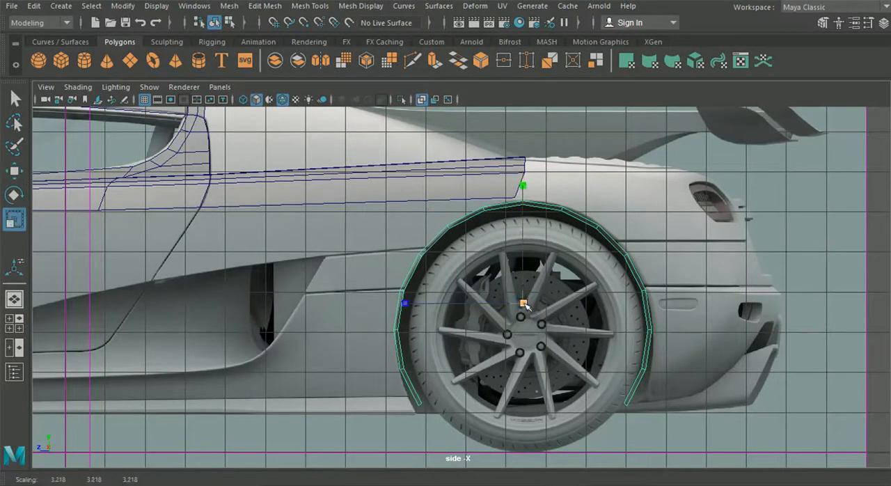
pyautogui.moveTo(525, 305); pyautogui.dragTo(533, 304)
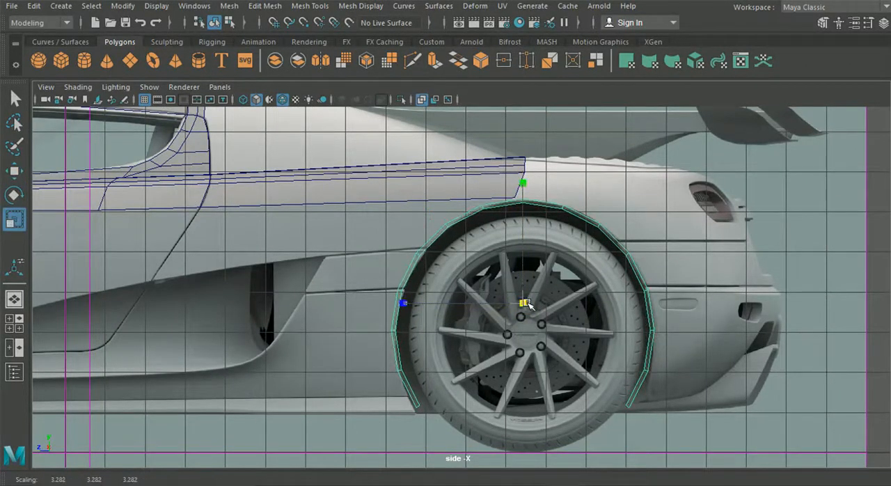
# Adjust the height of the vertex pair at the top of the rear wheel arch strip to match the reference.
pyautogui.click(14, 171)
pyautogui.scroll(2, 473, 191)
pyautogui.moveTo(474, 189); pyautogui.dragTo(417, 101, button='right')
pyautogui.scroll(4, 508, 271)
pyautogui.scroll(2, 500, 250)
pyautogui.moveTo(497, 152); pyautogui.dragTo(528, 184)
pyautogui.moveTo(505, 151); pyautogui.dragTo(505, 152)
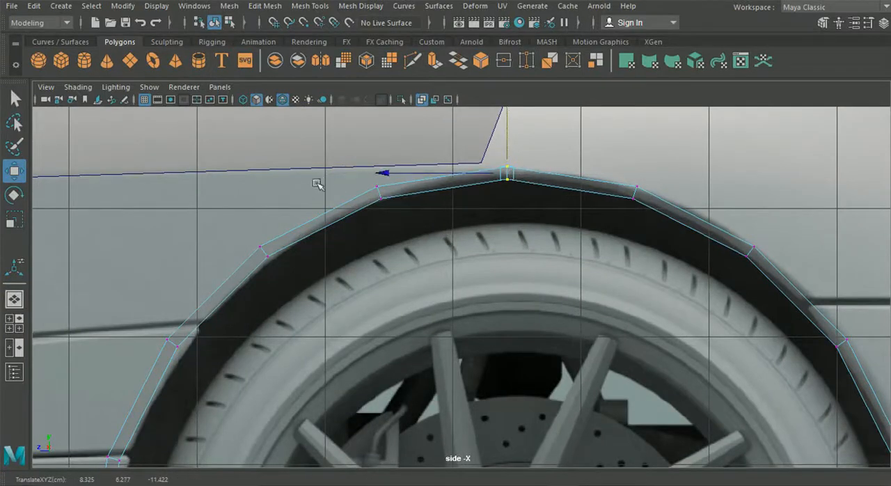
# Move the two upper vertex pairs on the arch strip's front side onto the reference wheel arch edge.
pyautogui.keyDown('alt'); pyautogui.moveTo(293, 289); pyautogui.dragTo(383, 248, button='middle'); pyautogui.keyUp('alt')
pyautogui.moveTo(338, 196); pyautogui.dragTo(358, 222)
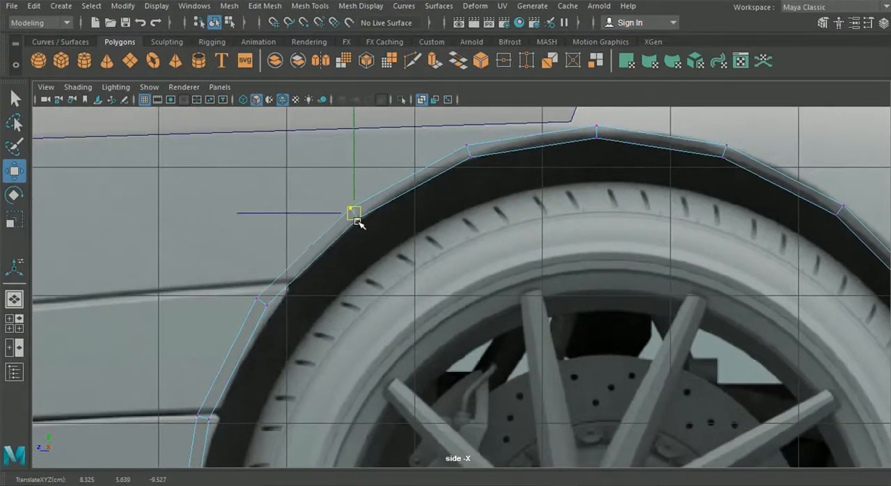
pyautogui.moveTo(220, 275); pyautogui.dragTo(291, 280)
pyautogui.moveTo(329, 177); pyautogui.dragTo(385, 237)
pyautogui.moveTo(361, 215); pyautogui.dragTo(375, 202)
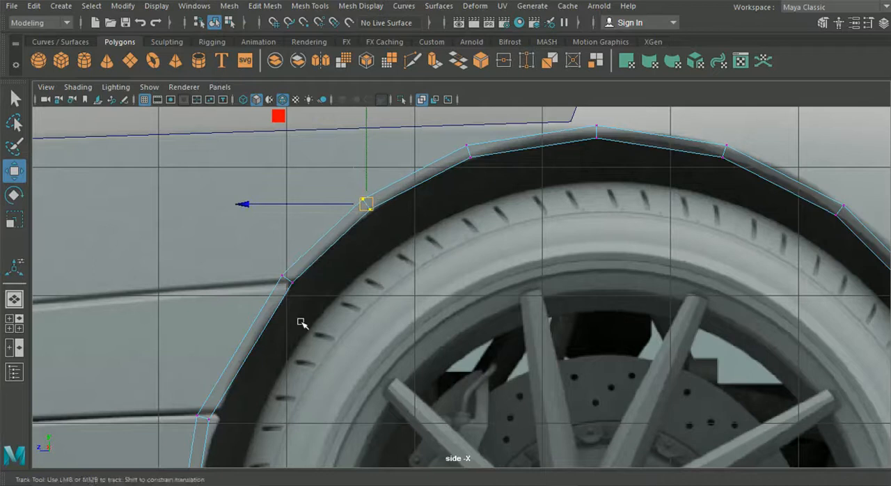
# Align the arch strip's front-side vertices at the lower body panel gap with the reference wheel arch edge.
pyautogui.scroll(-2, 249, 270)
pyautogui.scroll(-2, 252, 297)
pyautogui.scroll(3, 290, 341)
pyautogui.press('F8')
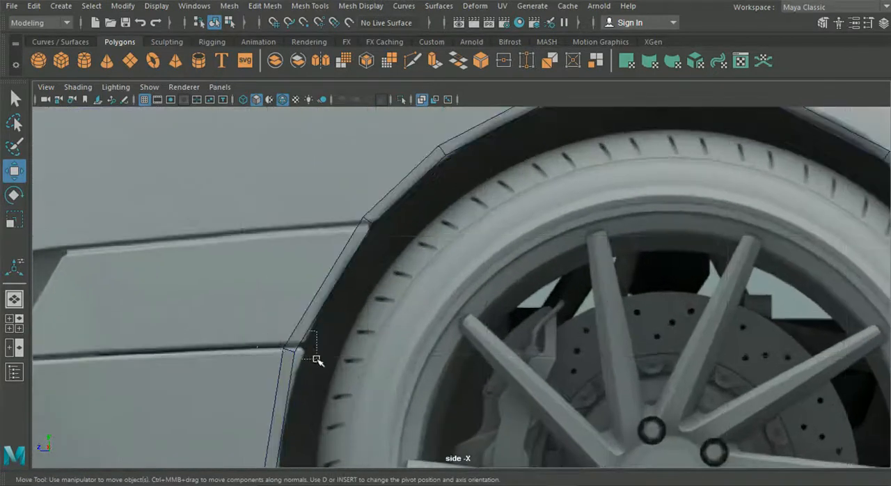
pyautogui.click(306, 360)
pyautogui.moveTo(290, 347); pyautogui.dragTo(247, 133, button='right')
pyautogui.moveTo(389, 397); pyautogui.dragTo(390, 396)
pyautogui.moveTo(292, 350); pyautogui.dragTo(300, 344)
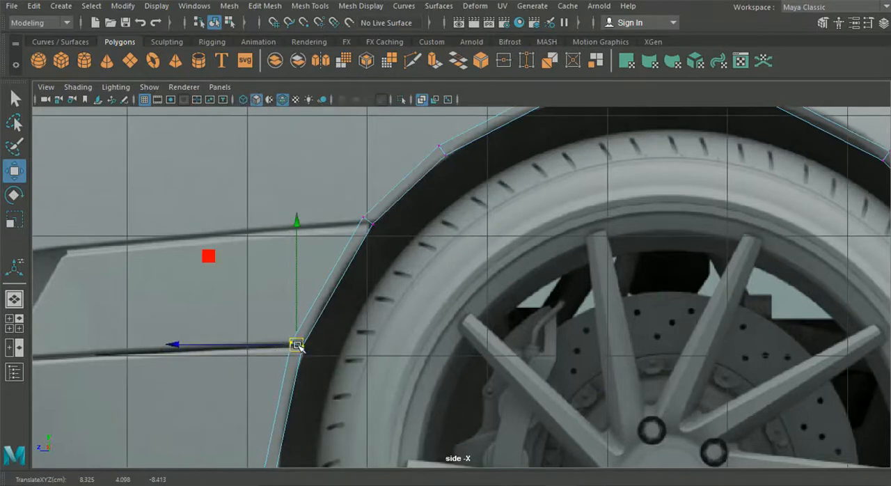
pyautogui.keyDown('alt'); pyautogui.moveTo(306, 387); pyautogui.dragTo(331, 346, button='middle'); pyautogui.keyUp('alt')
pyautogui.moveTo(323, 302); pyautogui.dragTo(321, 306)
# Fit the lower front-side vertices of the arch strip to the reference, ending the strip at the side skirt's upper edge.
pyautogui.keyDown('alt'); pyautogui.moveTo(326, 372); pyautogui.dragTo(362, 217, button='middle'); pyautogui.keyUp('alt')
pyautogui.moveTo(309, 246); pyautogui.dragTo(364, 296)
pyautogui.moveTo(291, 269); pyautogui.dragTo(295, 270)
pyautogui.moveTo(317, 356); pyautogui.dragTo(406, 433)
pyautogui.moveTo(355, 393); pyautogui.dragTo(347, 393)
pyautogui.keyDown('alt'); pyautogui.moveTo(355, 423); pyautogui.dragTo(339, 232, button='middle'); pyautogui.keyUp('alt')
pyautogui.moveTo(365, 283); pyautogui.dragTo(402, 327)
pyautogui.moveTo(403, 327); pyautogui.dragTo(346, 279, button='middle')
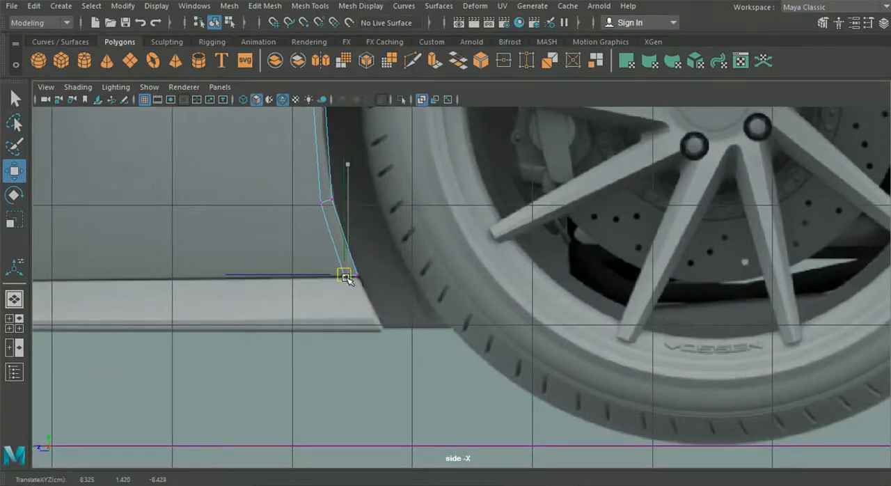
pyautogui.click(323, 203)
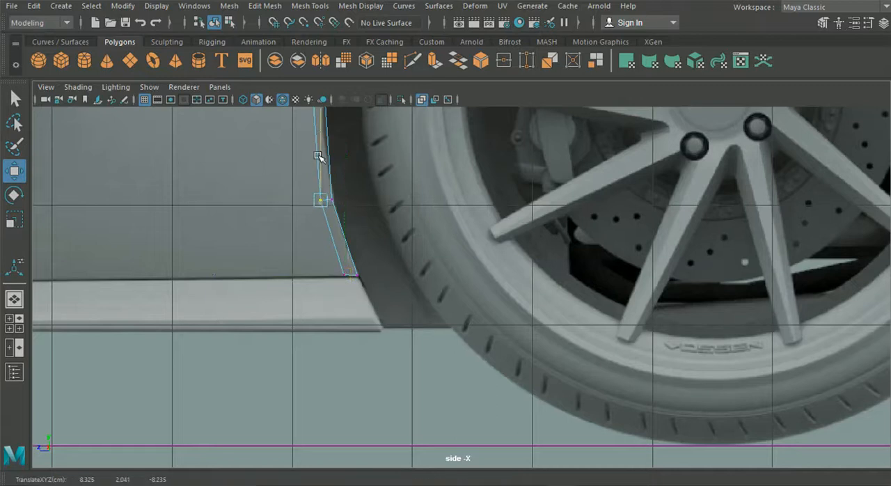
# Align the two vertex pairs just behind the top of the rear wheel arch strip with the reference arch edge.
pyautogui.keyDown('alt'); pyautogui.moveTo(319, 157); pyautogui.dragTo(375, 346, button='middle'); pyautogui.keyUp('alt')
pyautogui.moveTo(345, 229); pyautogui.dragTo(375, 261)
pyautogui.keyDown('alt'); pyautogui.moveTo(401, 254); pyautogui.dragTo(331, 397, button='middle'); pyautogui.keyUp('alt')
pyautogui.keyDown('alt'); pyautogui.moveTo(507, 320); pyautogui.dragTo(237, 433, button='middle'); pyautogui.keyUp('alt')
pyautogui.keyDown('alt'); pyautogui.moveTo(559, 330); pyautogui.dragTo(410, 346, button='middle'); pyautogui.keyUp('alt')
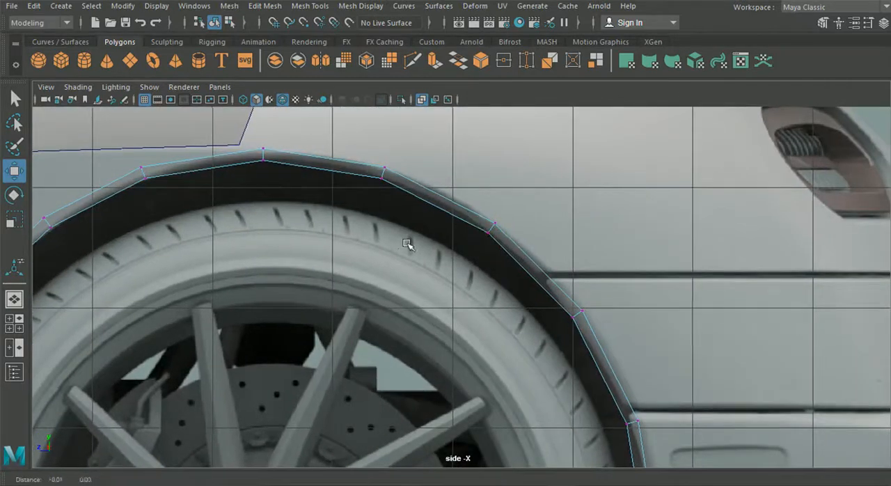
pyautogui.keyDown('alt'); pyautogui.moveTo(406, 245); pyautogui.dragTo(501, 246, button='middle'); pyautogui.keyUp('alt')
pyautogui.click(593, 228)
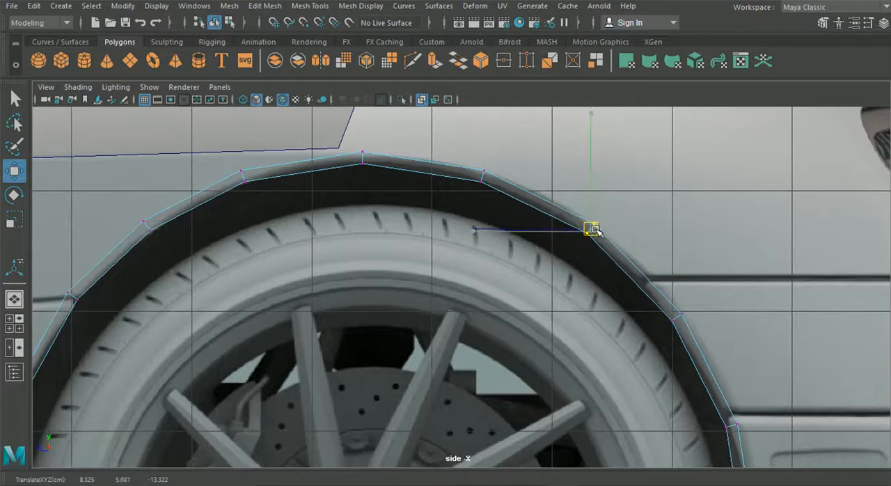
pyautogui.moveTo(469, 151); pyautogui.dragTo(491, 178)
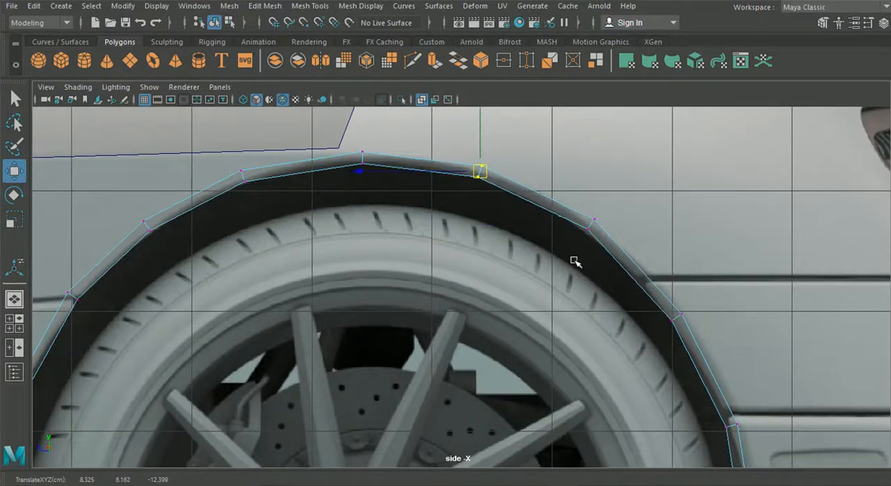
# Fit the strip's remaining rear-side vertices to the reference arch edge, working down to its end at the bumper's lower edge.
pyautogui.keyDown('alt'); pyautogui.moveTo(575, 262); pyautogui.dragTo(460, 217, button='middle'); pyautogui.keyUp('alt')
pyautogui.moveTo(541, 239)
pyautogui.mouseDown()
pyautogui.moveTo(580, 297)
pyautogui.moveTo(538, 237)
pyautogui.mouseUp()
pyautogui.keyDown('alt'); pyautogui.moveTo(560, 380); pyautogui.dragTo(481, 317, button='middle'); pyautogui.keyUp('alt')
pyautogui.moveTo(505, 285); pyautogui.dragTo(587, 344)
pyautogui.moveTo(539, 318); pyautogui.dragTo(541, 307)
pyautogui.keyDown('alt'); pyautogui.moveTo(535, 399); pyautogui.dragTo(499, 251, button='middle'); pyautogui.keyUp('alt')
pyautogui.moveTo(480, 260); pyautogui.dragTo(544, 320)
pyautogui.moveTo(452, 288); pyautogui.dragTo(462, 292)
pyautogui.keyDown('alt'); pyautogui.moveTo(477, 374); pyautogui.dragTo(440, 274, button='middle'); pyautogui.keyUp('alt')
pyautogui.moveTo(442, 274); pyautogui.dragTo(496, 305)
pyautogui.moveTo(381, 383); pyautogui.dragTo(497, 403)
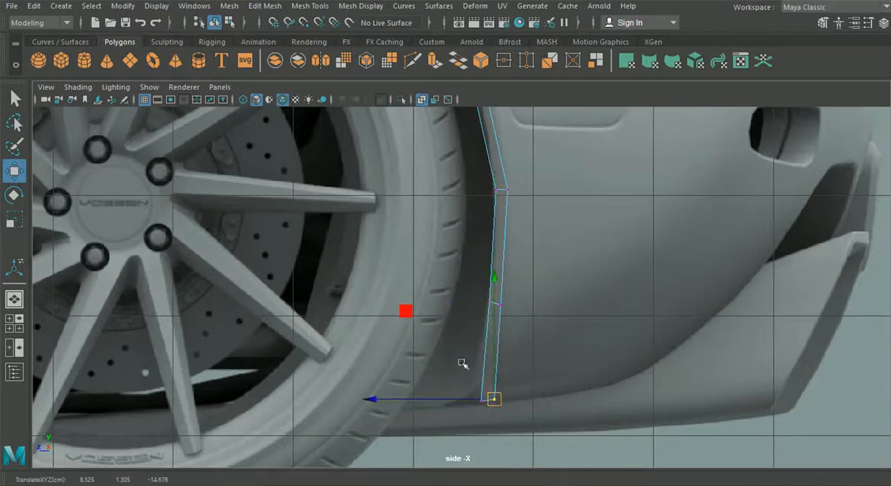
# Adjust the third vertex pair from the strip's lower rear end and shift the end pair slightly toward the wheel.
pyautogui.scroll(-5, 364, 384)
pyautogui.scroll(5, 387, 283)
pyautogui.moveTo(478, 184); pyautogui.dragTo(543, 191)
pyautogui.moveTo(483, 183); pyautogui.dragTo(479, 181)
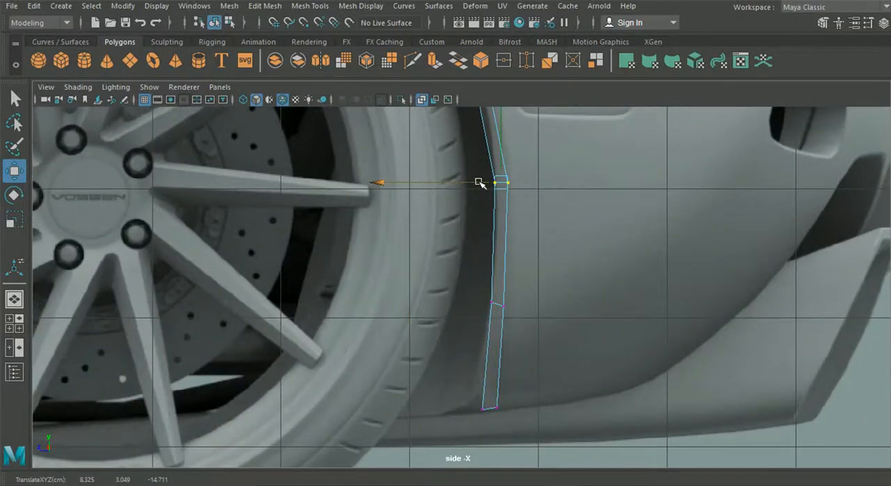
pyautogui.moveTo(471, 368); pyautogui.dragTo(524, 412)
pyautogui.moveTo(449, 408); pyautogui.dragTo(442, 408)
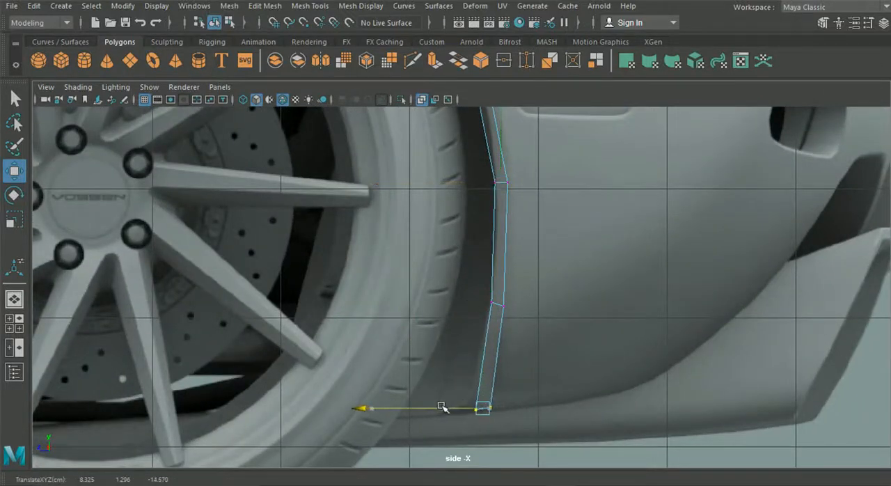
# Open the back1 orthographic view in place of the front view at full size, framed on the wheel and arch strip.
pyautogui.scroll(-5, 371, 334)
pyautogui.click(14, 299)
pyautogui.scroll(-5, 390, 240)
pyautogui.keyDown('alt'); pyautogui.moveTo(414, 242); pyautogui.dragTo(169, 296); pyautogui.keyUp('alt')
pyautogui.click(14, 323)
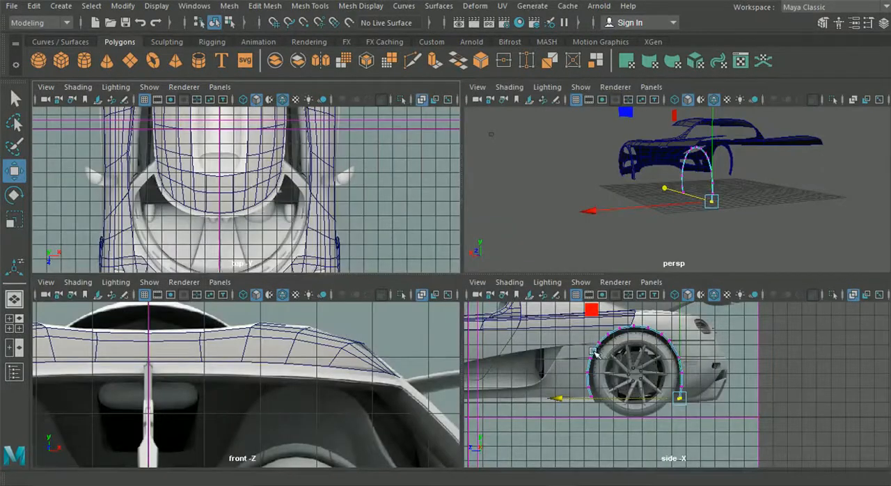
pyautogui.click(220, 282)
pyautogui.moveTo(263, 322)
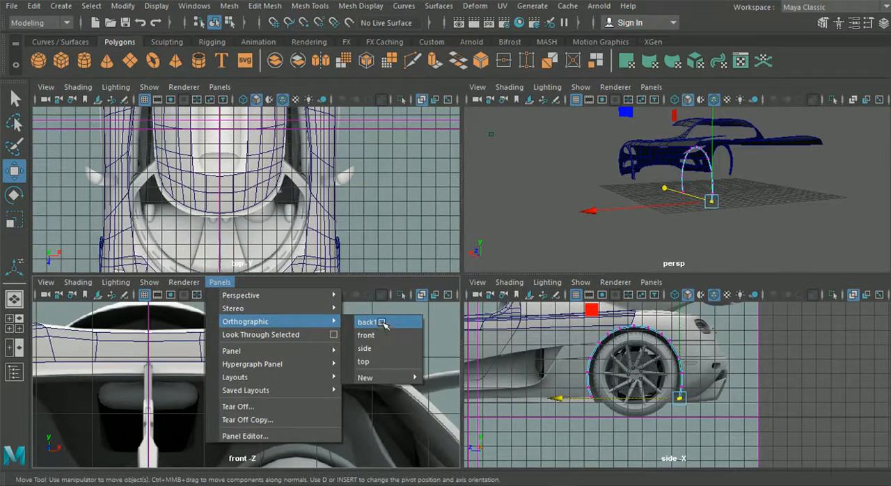
pyautogui.click(368, 322)
pyautogui.press('space')
pyautogui.scroll(-10, 371, 331)
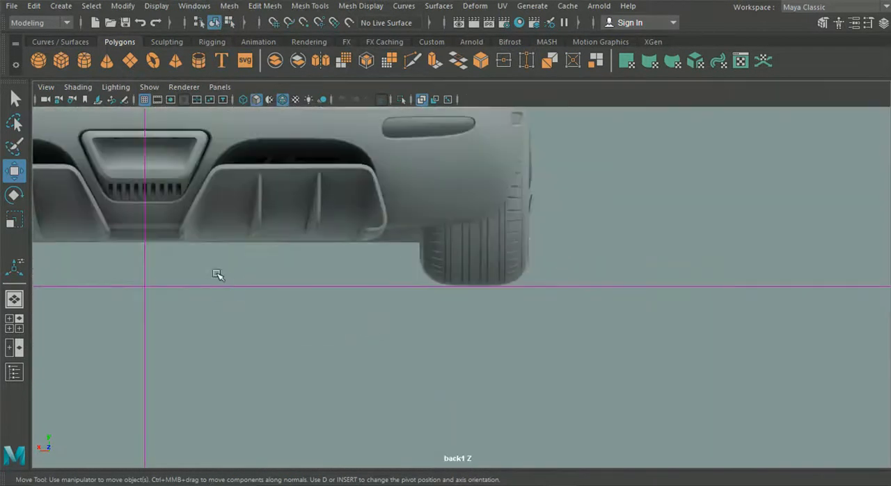
pyautogui.keyDown('alt'); pyautogui.moveTo(219, 275); pyautogui.dragTo(499, 308, button='middle'); pyautogui.keyUp('alt')
pyautogui.keyDown('alt'); pyautogui.moveTo(180, 290); pyautogui.dragTo(556, 347, button='middle'); pyautogui.keyUp('alt')
pyautogui.scroll(2, 344, 336)
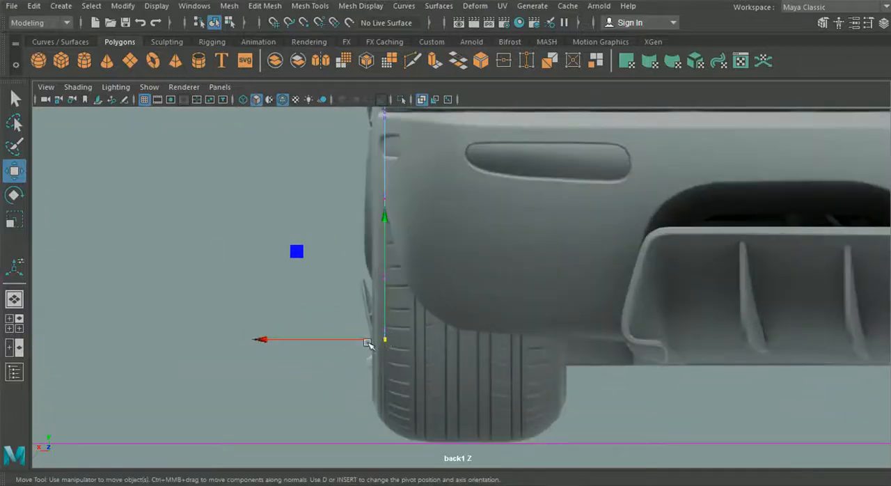
# Restore the four-view layout and show the back1 camera in the front view's panel.
pyautogui.click(10, 323)
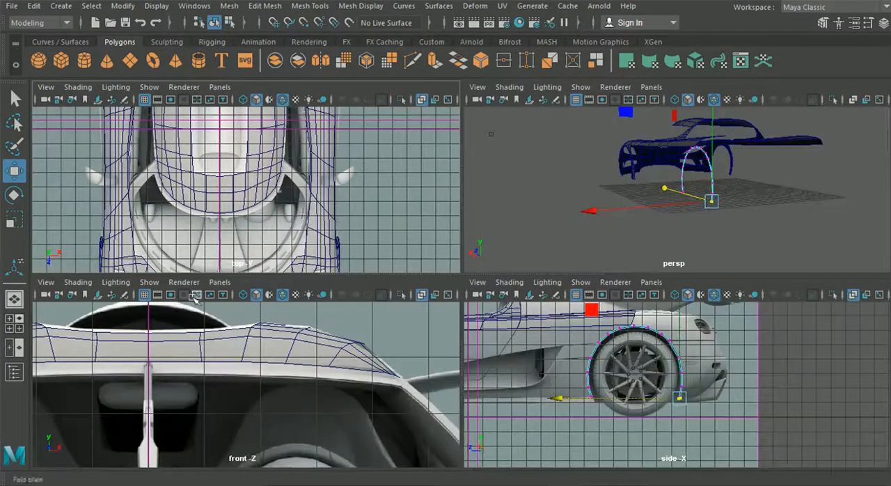
pyautogui.click(220, 282)
pyautogui.moveTo(261, 321)
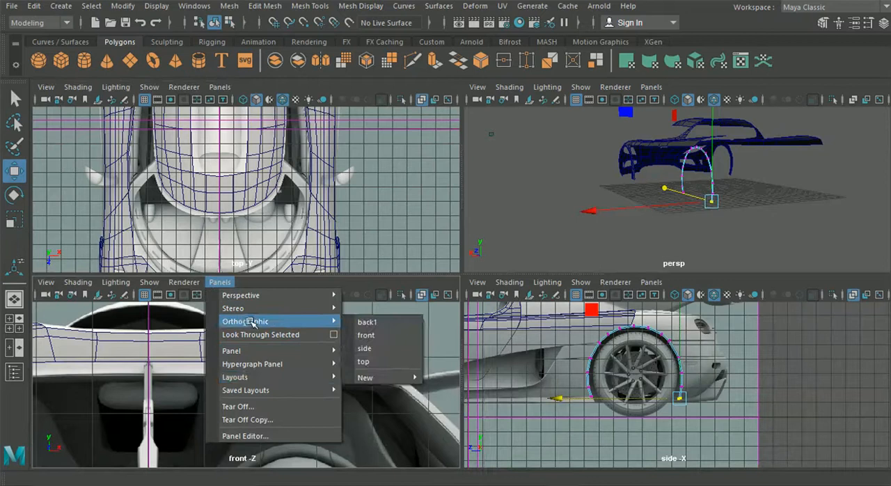
pyautogui.click(394, 323)
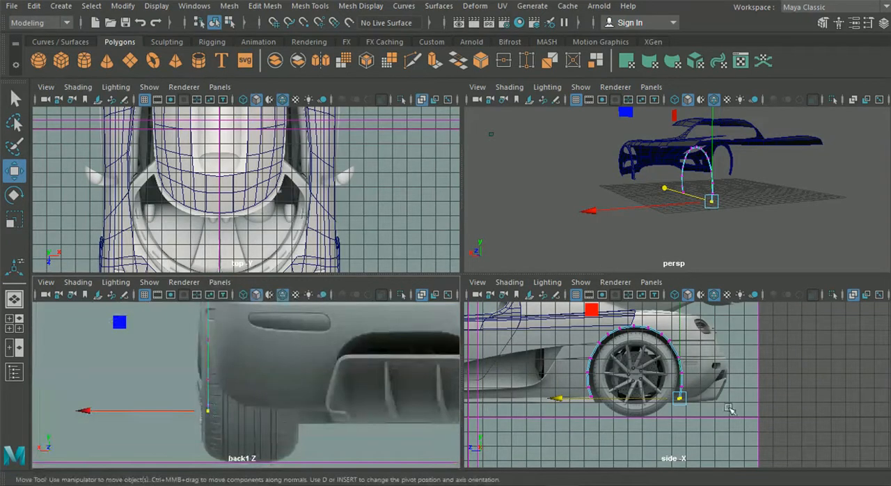
# Move the strip's bottom rear vertex pair inward to about X 7.85 and the pair above it to about X 8.08.
pyautogui.moveTo(79, 414); pyautogui.dragTo(124, 416)
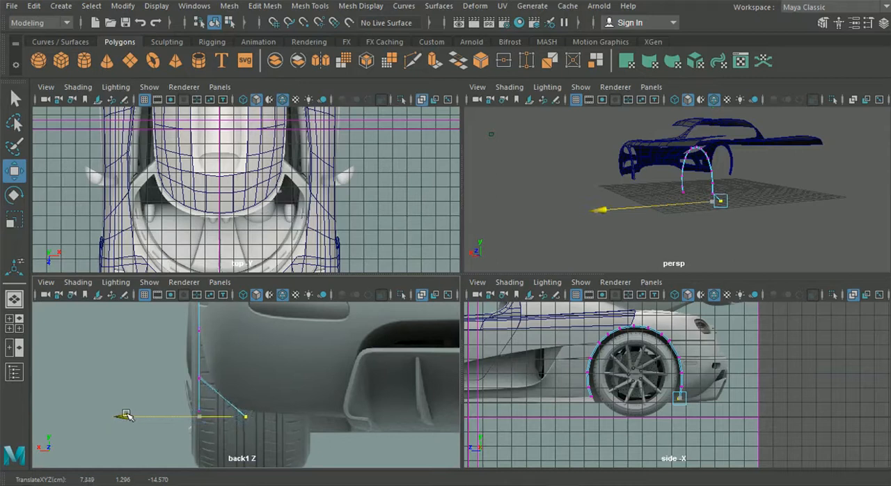
pyautogui.scroll(9, 705, 405)
pyautogui.moveTo(684, 380); pyautogui.dragTo(705, 404)
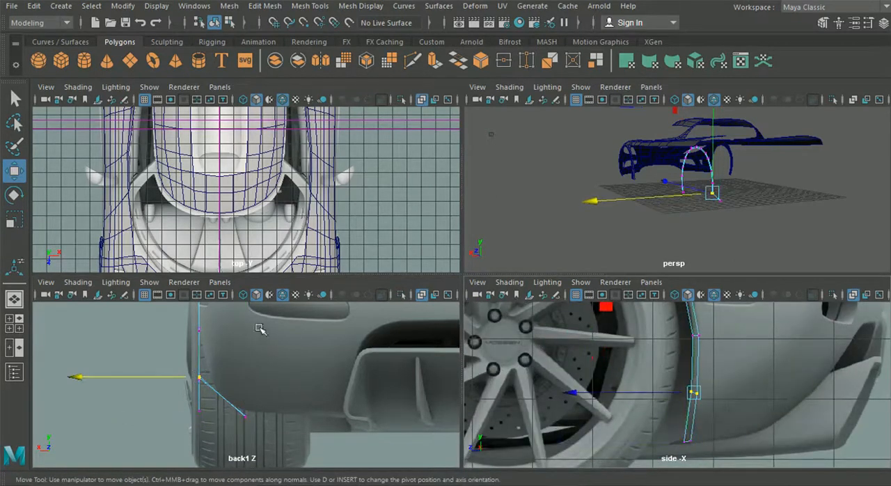
pyautogui.moveTo(80, 376); pyautogui.dragTo(91, 376)
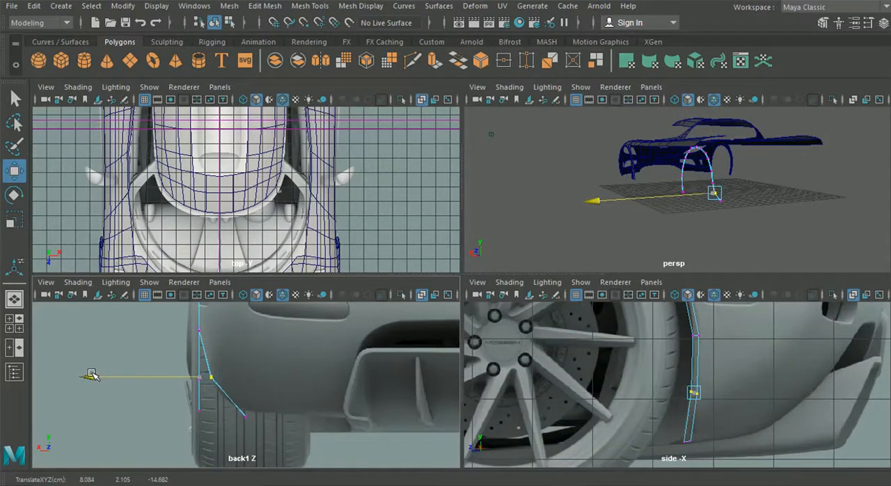
# Adjust the third rear vertex pair from the bottom to about X 8.34, and select the pair at the lower body panel gap.
pyautogui.moveTo(676, 327); pyautogui.dragTo(706, 345)
pyautogui.keyDown('alt'); pyautogui.moveTo(281, 348); pyautogui.dragTo(300, 419, button='middle'); pyautogui.keyUp('alt')
pyautogui.moveTo(116, 403); pyautogui.dragTo(100, 401)
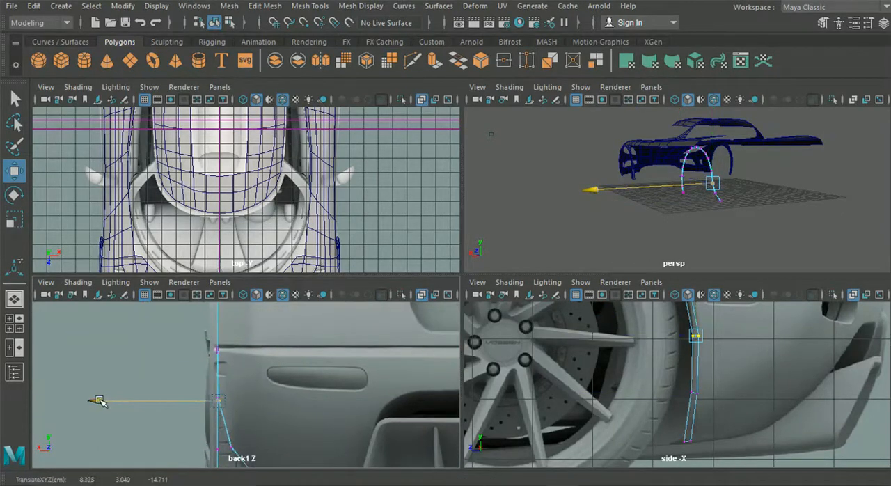
pyautogui.scroll(2, 133, 356)
pyautogui.keyDown('alt'); pyautogui.moveTo(152, 351); pyautogui.dragTo(173, 387, button='middle'); pyautogui.keyUp('alt')
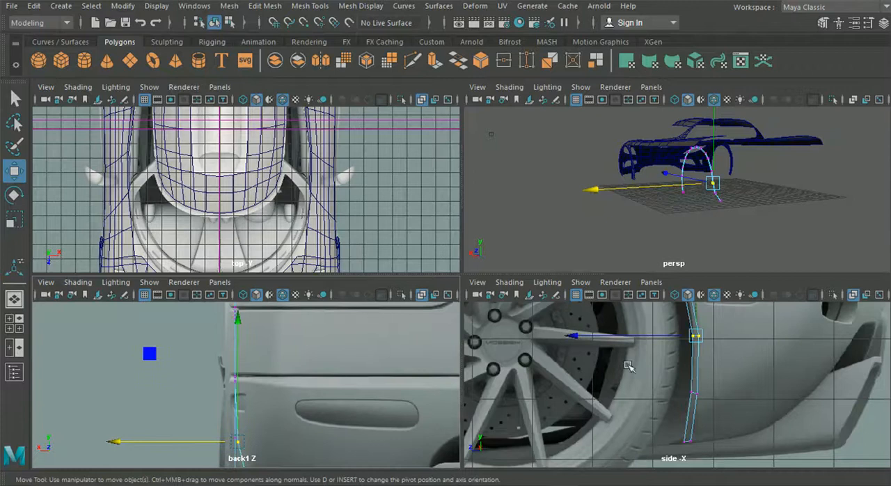
pyautogui.keyDown('alt'); pyautogui.moveTo(690, 376); pyautogui.dragTo(696, 393, button='middle'); pyautogui.keyUp('alt')
pyautogui.scroll(-3, 697, 393)
pyautogui.click(686, 329)
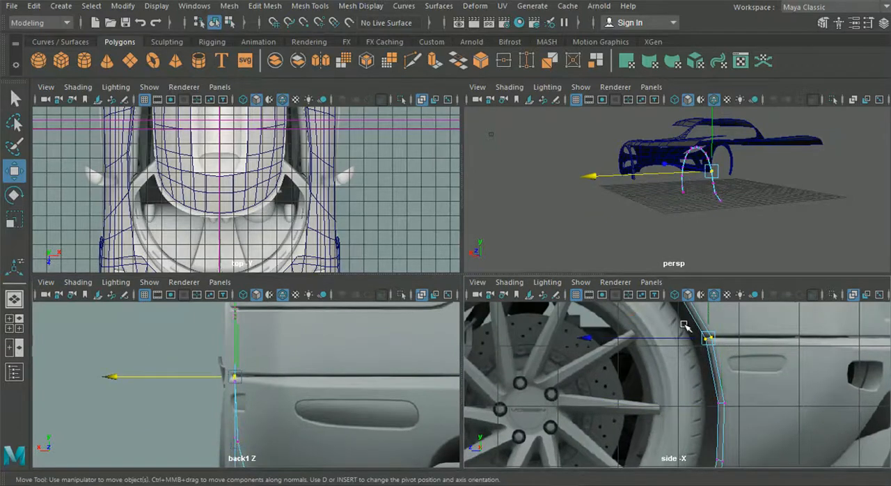
# Switch to object selection and move the whole arch strip outward to line up with the adjacent body panel's outer edge.
pyautogui.scroll(-1, 685, 326)
pyautogui.scroll(-3, 685, 326)
pyautogui.keyDown('alt'); pyautogui.moveTo(371, 114); pyautogui.dragTo(321, 261, button='middle'); pyautogui.keyUp('alt')
pyautogui.scroll(2, 289, 144)
pyautogui.scroll(2, 289, 145)
pyautogui.keyDown('alt'); pyautogui.moveTo(289, 145); pyautogui.dragTo(215, 255, button='middle'); pyautogui.keyUp('alt')
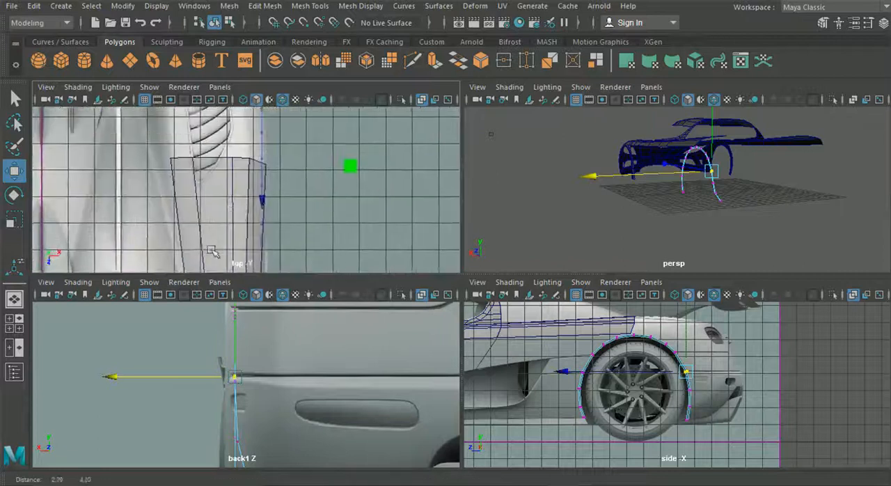
pyautogui.scroll(5, 259, 163)
pyautogui.keyDown('alt'); pyautogui.moveTo(258, 163); pyautogui.dragTo(219, 274, button='middle'); pyautogui.keyUp('alt')
pyautogui.keyDown('alt'); pyautogui.moveTo(216, 176); pyautogui.dragTo(211, 253, button='middle'); pyautogui.keyUp('alt')
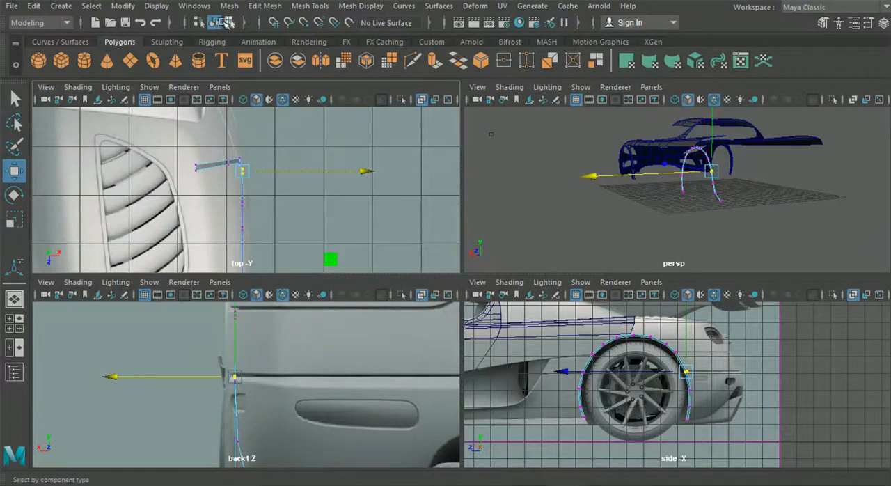
pyautogui.click(215, 21)
pyautogui.keyDown('alt'); pyautogui.moveTo(257, 200); pyautogui.dragTo(255, 143, button='middle'); pyautogui.keyUp('alt')
pyautogui.moveTo(256, 245)
pyautogui.keyDown('alt'); pyautogui.mouseDown(button='middle')
pyautogui.moveTo(253, 197)
pyautogui.moveTo(266, 199)
pyautogui.mouseUp(button='middle'); pyautogui.keyUp('alt')
pyautogui.moveTo(295, 218); pyautogui.dragTo(305, 225)
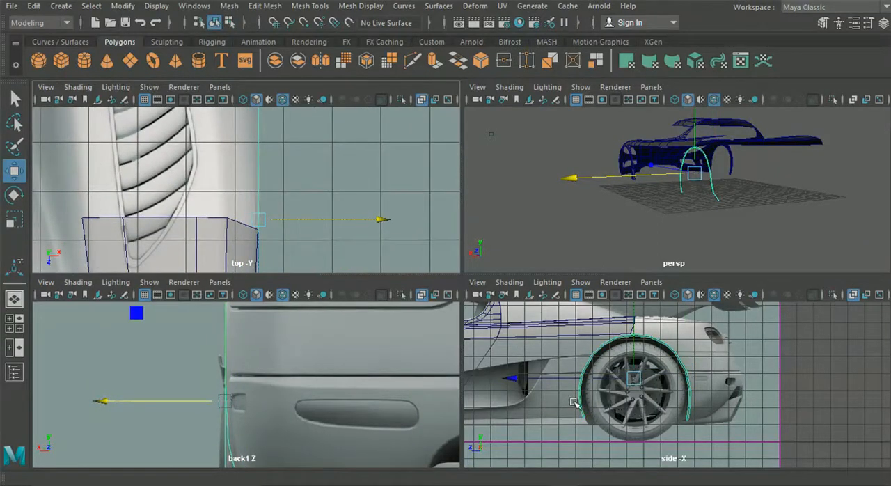
# Return to vertex editing and nudge the second and third rear vertex pairs from the strip's bottom slightly inward.
pyautogui.keyDown('alt'); pyautogui.moveTo(296, 423); pyautogui.dragTo(309, 339, button='middle'); pyautogui.keyUp('alt')
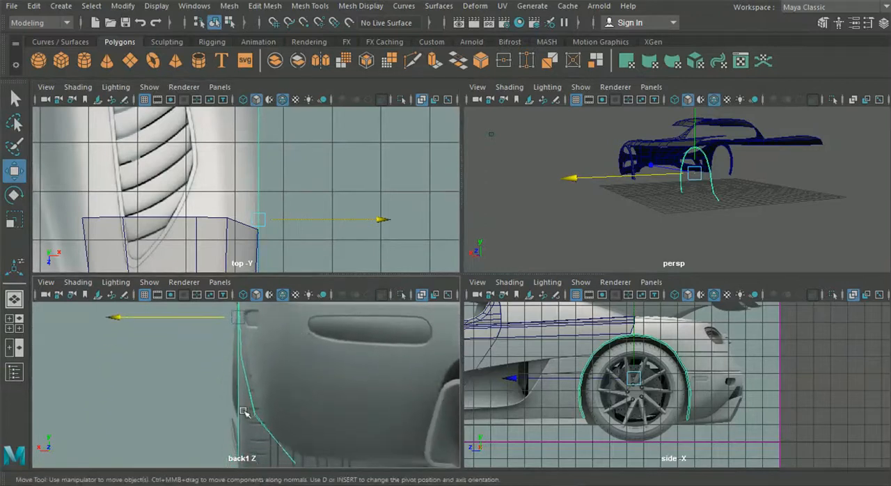
pyautogui.moveTo(259, 420); pyautogui.dragTo(249, 359, button='right')
pyautogui.click(253, 412)
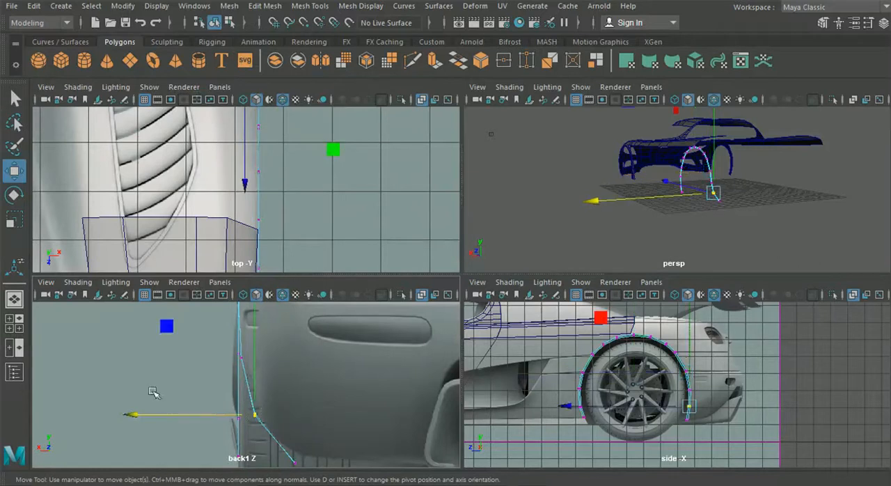
pyautogui.moveTo(146, 416); pyautogui.dragTo(151, 415)
pyautogui.moveTo(679, 397); pyautogui.dragTo(701, 385)
pyautogui.scroll(3, 161, 344)
pyautogui.moveTo(114, 347); pyautogui.dragTo(129, 345)
# Nudge the strip's rear vertex pair at the lower body panel gap slightly inward to follow the back reference.
pyautogui.scroll(2, 636, 394)
pyautogui.keyDown('alt'); pyautogui.moveTo(237, 310); pyautogui.dragTo(249, 413, button='middle'); pyautogui.keyUp('alt')
pyautogui.scroll(4, 635, 376)
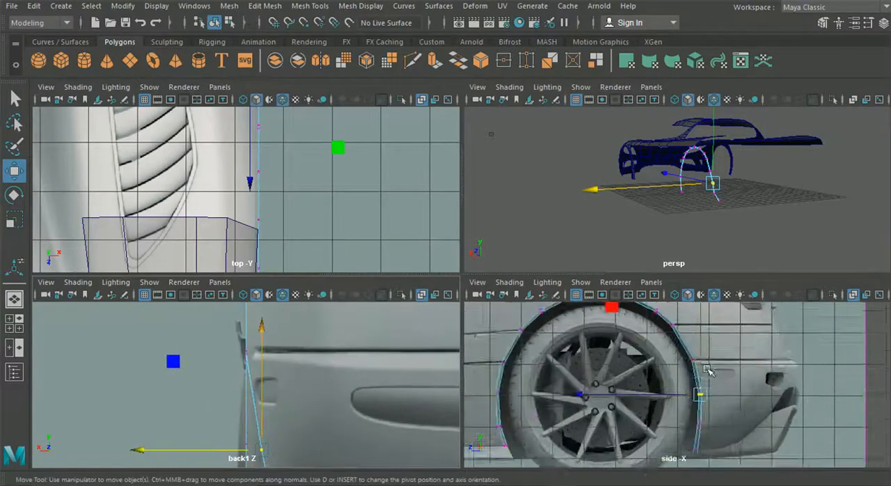
pyautogui.click(715, 327)
pyautogui.keyDown('alt'); pyautogui.moveTo(264, 341); pyautogui.dragTo(277, 376, button='middle'); pyautogui.keyUp('alt')
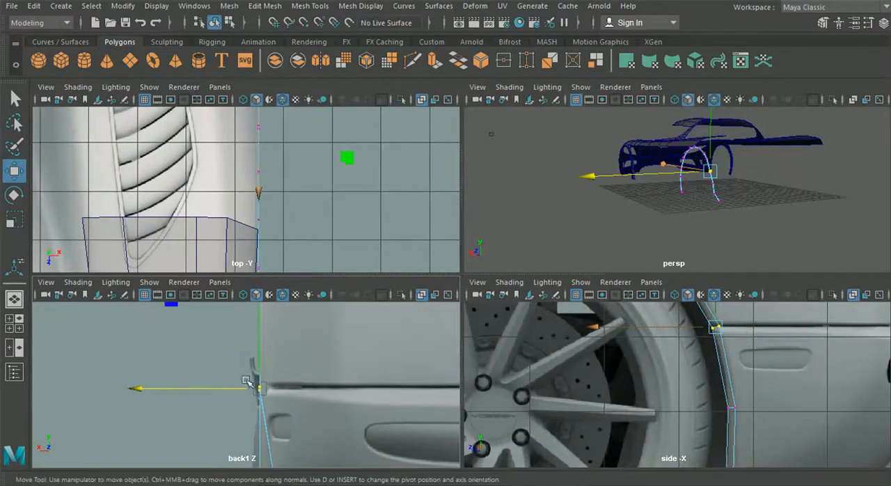
pyautogui.moveTo(139, 385); pyautogui.dragTo(142, 385)
pyautogui.keyDown('alt'); pyautogui.moveTo(145, 361); pyautogui.dragTo(159, 427, button='middle'); pyautogui.keyUp('alt')
pyautogui.keyDown('alt'); pyautogui.moveTo(329, 321); pyautogui.dragTo(333, 366, button='middle'); pyautogui.keyUp('alt')
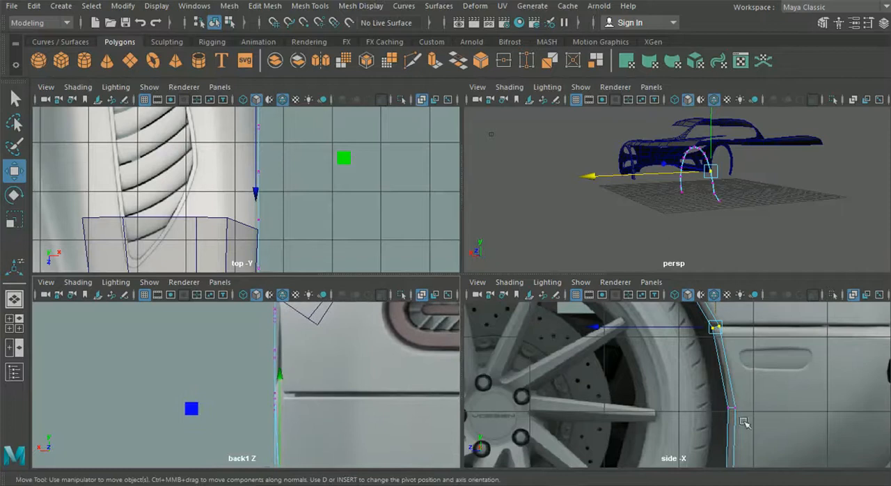
# Move the strip's rear vertex pair at the upper body panel gap inward to about X 8.45.
pyautogui.scroll(2, 759, 387)
pyautogui.keyDown('alt'); pyautogui.moveTo(639, 359); pyautogui.dragTo(659, 355, button='middle'); pyautogui.keyUp('alt')
pyautogui.moveTo(661, 348); pyautogui.dragTo(628, 313)
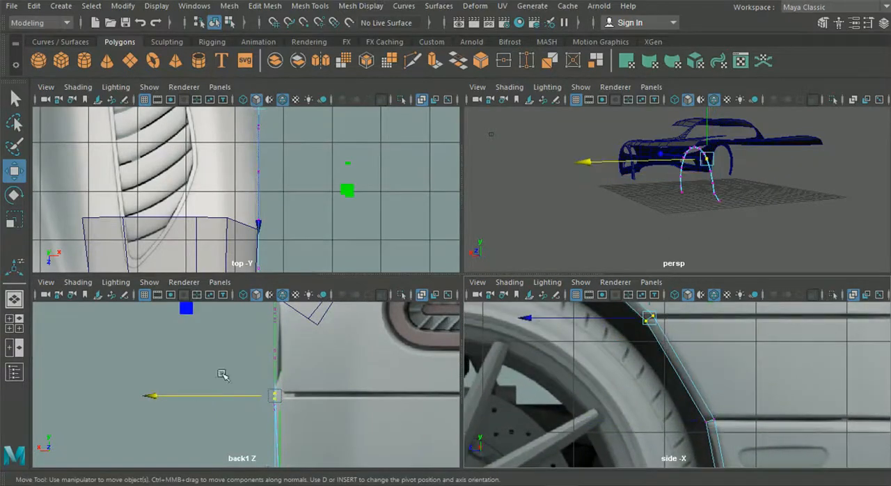
pyautogui.click(154, 396)
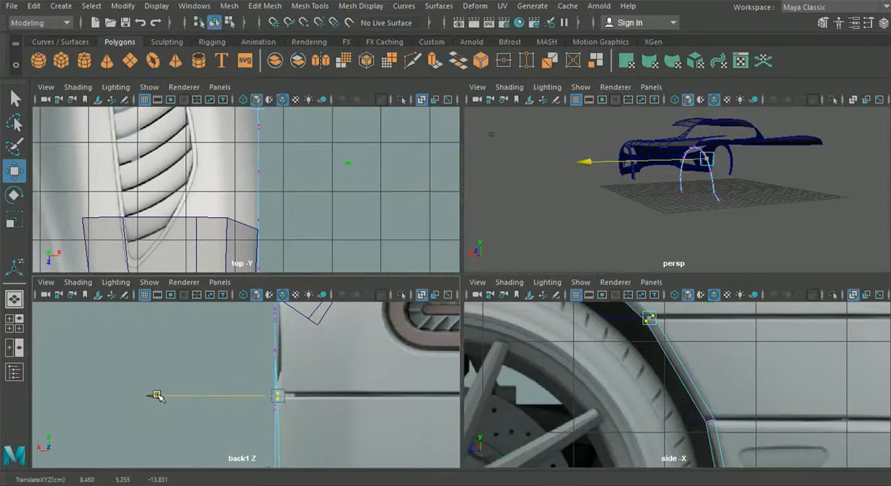
# Adjust the sideways position of the vertex pair just above the upper body panel gap to match the back reference.
pyautogui.keyDown('alt'); pyautogui.moveTo(664, 357); pyautogui.dragTo(693, 420, button='middle'); pyautogui.keyUp('alt')
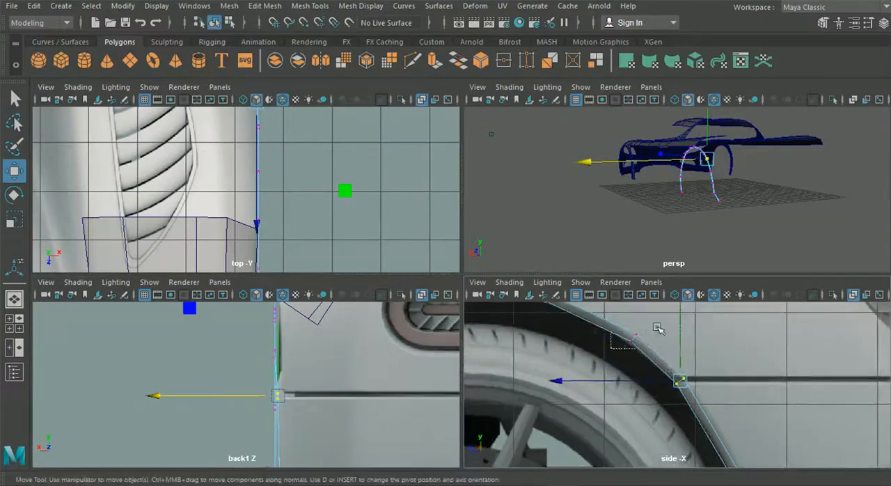
pyautogui.moveTo(611, 348); pyautogui.dragTo(658, 327)
pyautogui.click(152, 354)
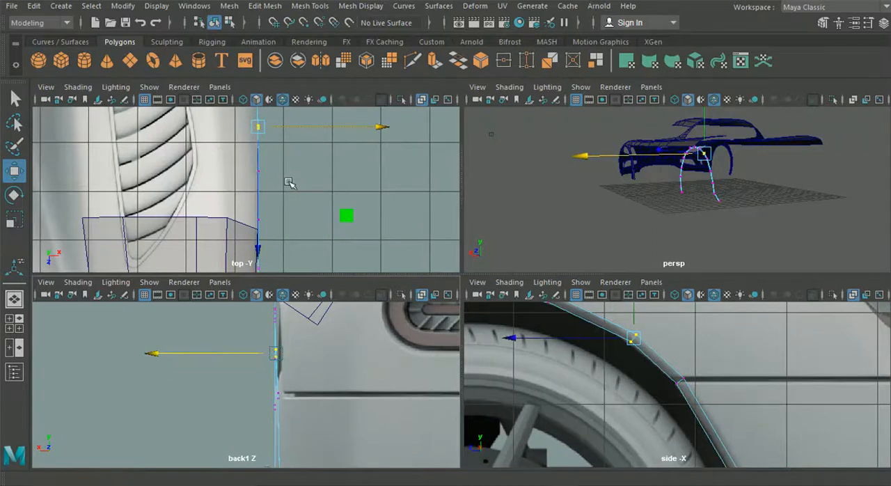
# Examine the arch strip's curvature in the perspective view and compare it with the reference photo of the car.
pyautogui.press('space')
pyautogui.click(16, 300)
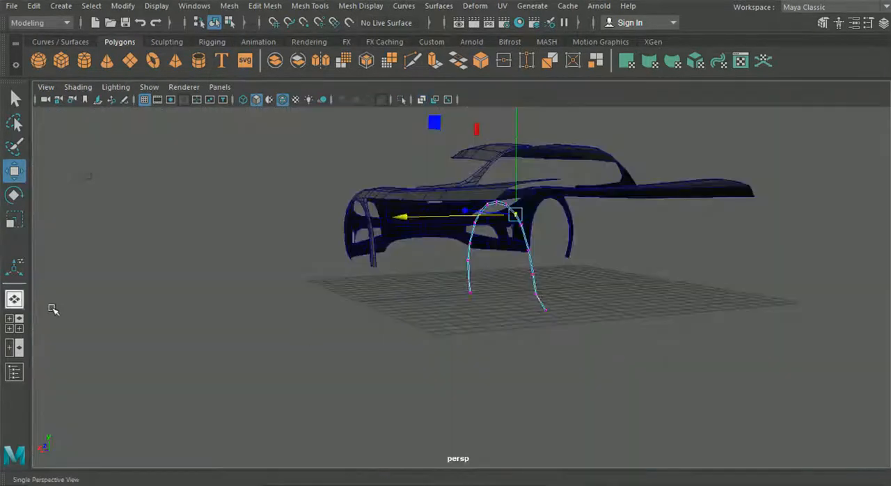
pyautogui.keyDown('alt'); pyautogui.moveTo(469, 354); pyautogui.dragTo(338, 334); pyautogui.keyUp('alt')
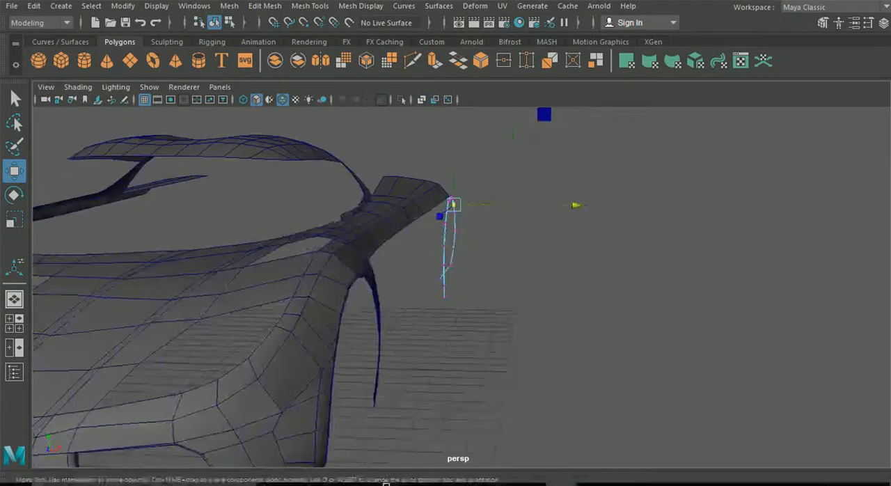
pyautogui.click(529, 475)
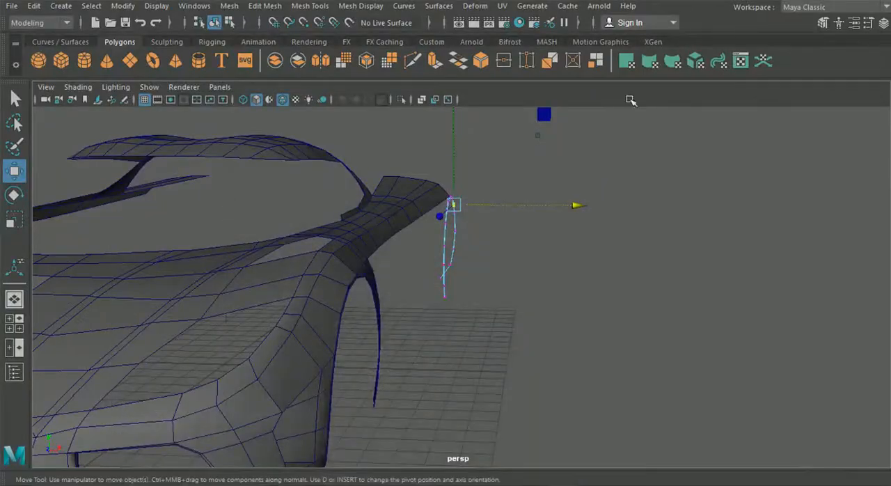
pyautogui.keyDown('alt'); pyautogui.moveTo(528, 186); pyautogui.dragTo(463, 318); pyautogui.keyUp('alt')
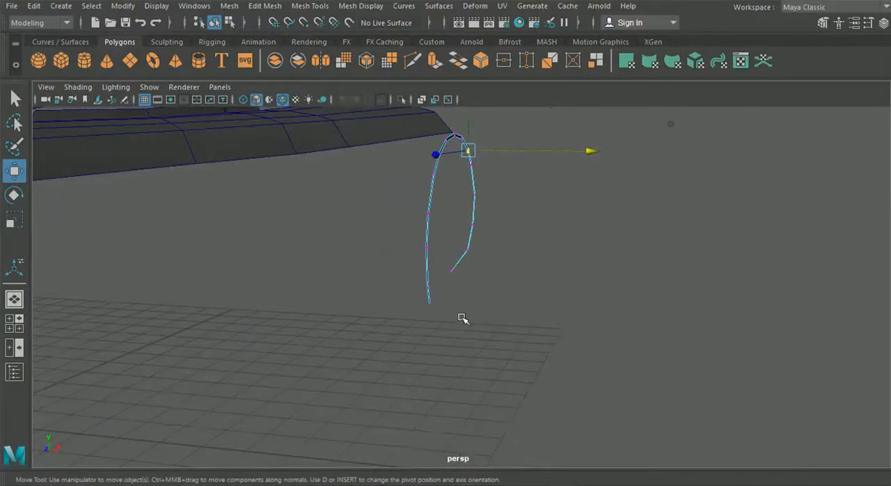
# Move two mid-height vertex pairs on the arch strip's front leg sideways, the upper to about X 8.47 and the lower to about X 8.52.
pyautogui.keyDown('alt'); pyautogui.moveTo(409, 276); pyautogui.dragTo(529, 262); pyautogui.keyUp('alt')
pyautogui.keyDown('alt'); pyautogui.moveTo(361, 238); pyautogui.dragTo(456, 211); pyautogui.keyUp('alt')
pyautogui.moveTo(531, 199); pyautogui.dragTo(535, 199)
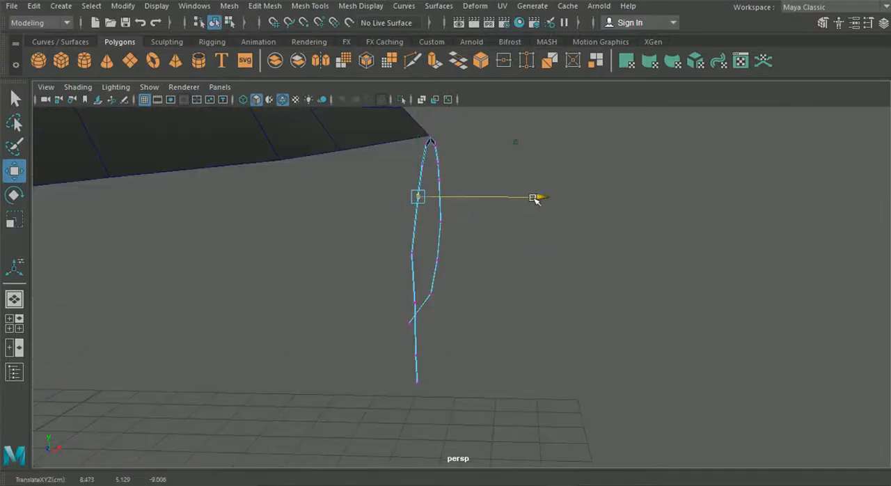
pyautogui.keyDown('alt'); pyautogui.moveTo(424, 258); pyautogui.dragTo(528, 281); pyautogui.keyUp('alt')
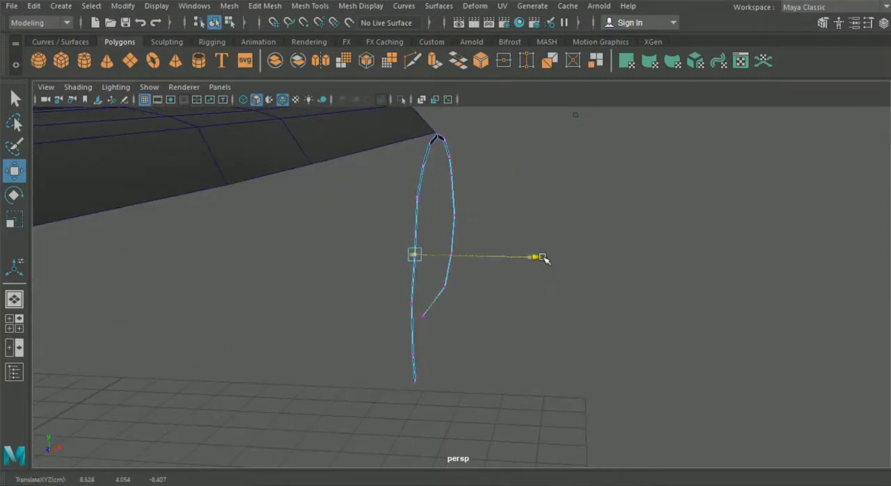
pyautogui.keyDown('alt'); pyautogui.moveTo(397, 329); pyautogui.dragTo(385, 323); pyautogui.keyUp('alt')
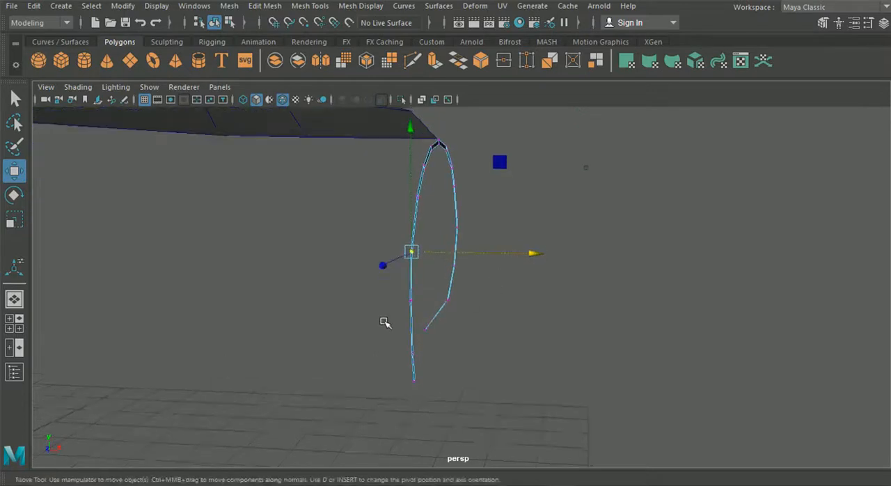
# Shift the bottom vertex pair of the arch strip's front leg to about X 8.34 and the pair just above it to about X 8.36.
pyautogui.moveTo(423, 287); pyautogui.dragTo(426, 292)
pyautogui.keyDown('alt'); pyautogui.moveTo(397, 362); pyautogui.dragTo(409, 396); pyautogui.keyUp('alt')
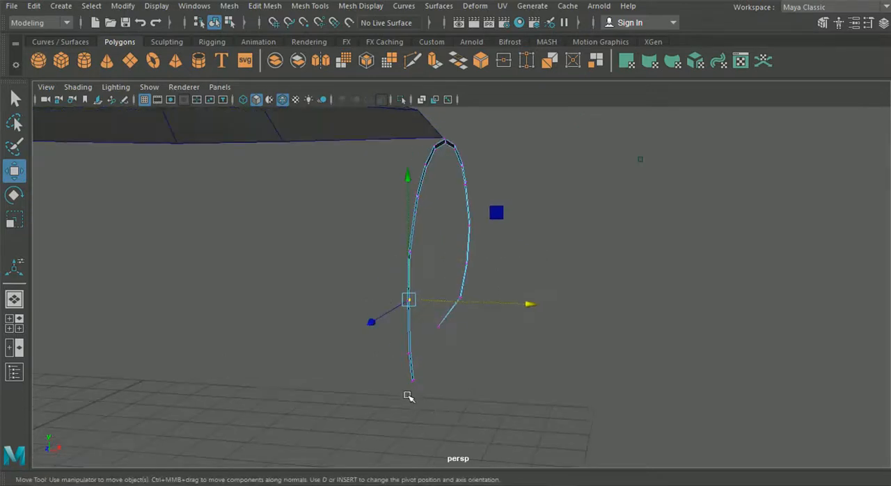
pyautogui.keyDown('alt'); pyautogui.moveTo(389, 299); pyautogui.dragTo(441, 406); pyautogui.keyUp('alt')
pyautogui.moveTo(526, 369)
pyautogui.mouseDown()
pyautogui.moveTo(518, 380)
pyautogui.moveTo(534, 384)
pyautogui.mouseUp()
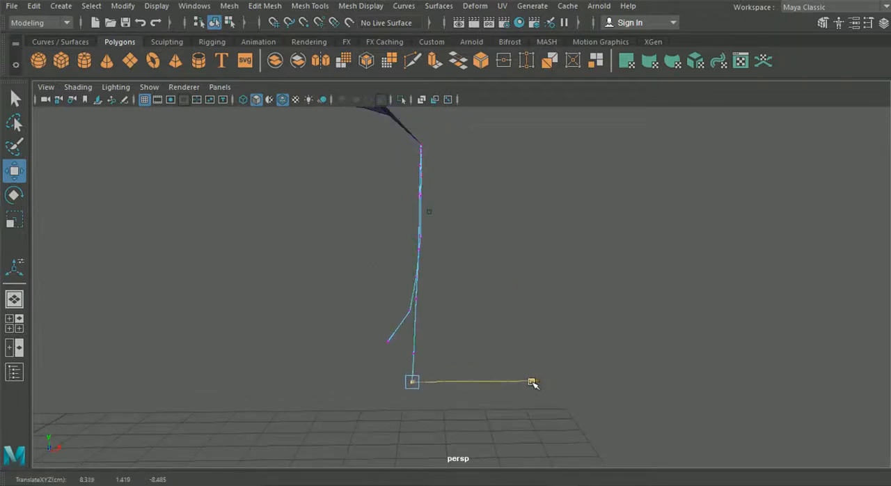
pyautogui.keyDown('alt'); pyautogui.moveTo(515, 341); pyautogui.dragTo(375, 353); pyautogui.keyUp('alt')
pyautogui.keyDown('alt'); pyautogui.moveTo(506, 390); pyautogui.dragTo(330, 368); pyautogui.keyUp('alt')
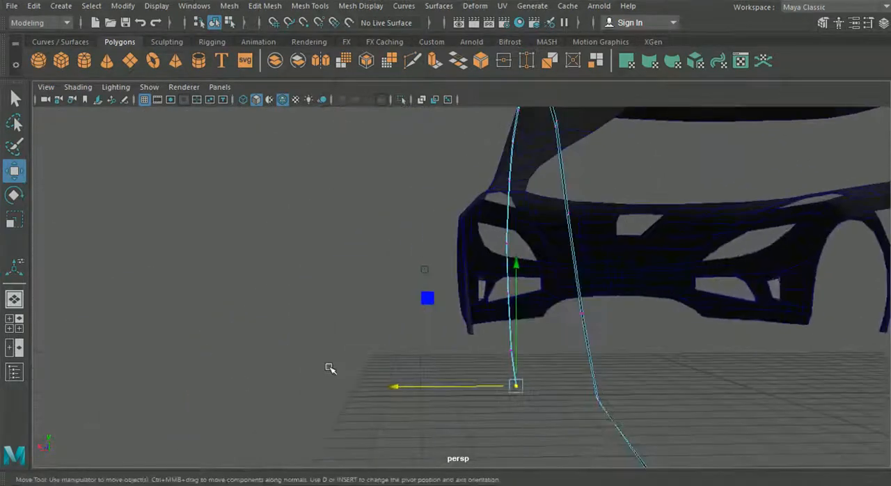
pyautogui.keyDown('alt'); pyautogui.moveTo(544, 364); pyautogui.dragTo(397, 351); pyautogui.keyUp('alt')
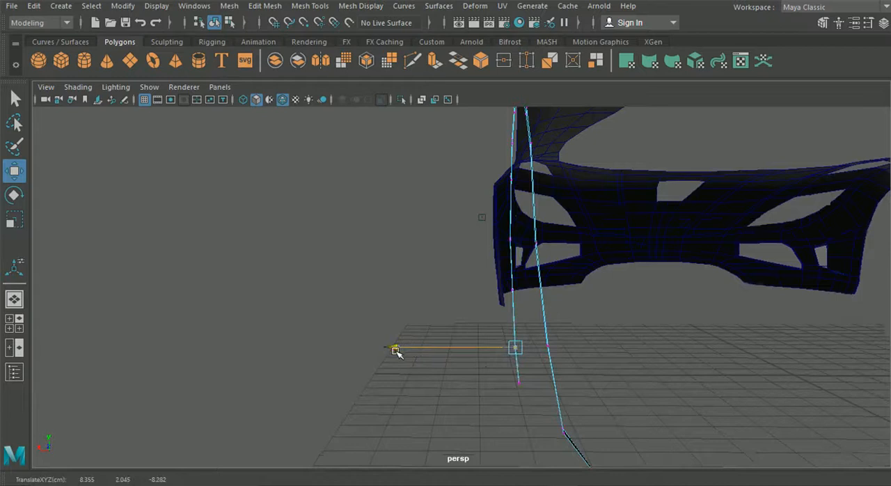
# Nudge the mid-height vertex pair on the arch strip's rear leg slightly inward to smooth its curve.
pyautogui.keyDown('alt'); pyautogui.moveTo(332, 317); pyautogui.dragTo(575, 372); pyautogui.keyUp('alt')
pyautogui.scroll(5, 569, 323)
pyautogui.keyDown('alt'); pyautogui.moveTo(552, 311); pyautogui.dragTo(525, 259); pyautogui.keyUp('alt')
pyautogui.moveTo(594, 241); pyautogui.dragTo(592, 241)
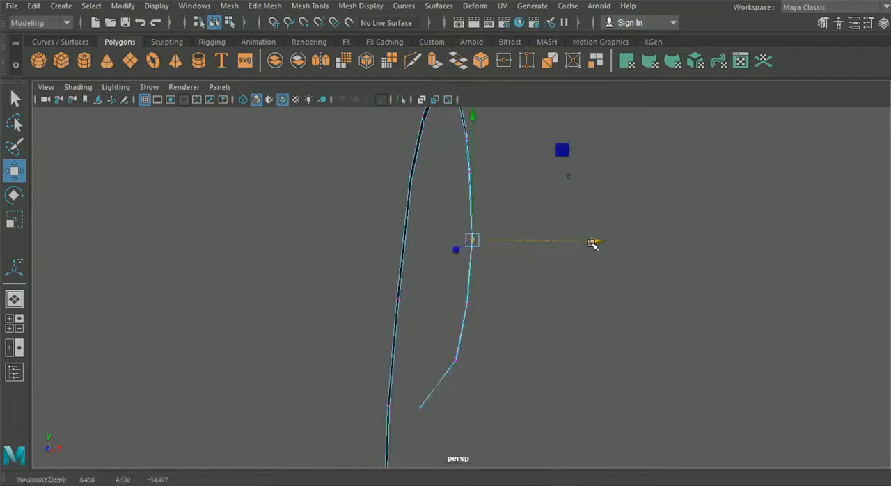
pyautogui.keyDown('alt'); pyautogui.moveTo(589, 281); pyautogui.dragTo(516, 356); pyautogui.keyUp('alt')
pyautogui.keyDown('alt'); pyautogui.moveTo(454, 433); pyautogui.dragTo(410, 388); pyautogui.keyUp('alt')
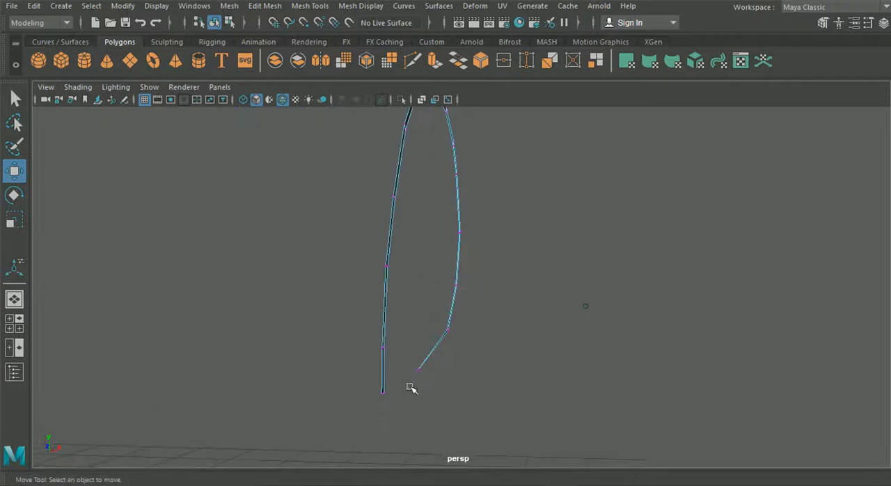
# Move the two lowest vertex pairs of the arch strip's front leg inward, shifting the bottom pair a little further.
pyautogui.moveTo(362, 328); pyautogui.dragTo(409, 406)
pyautogui.moveTo(505, 376); pyautogui.dragTo(504, 374)
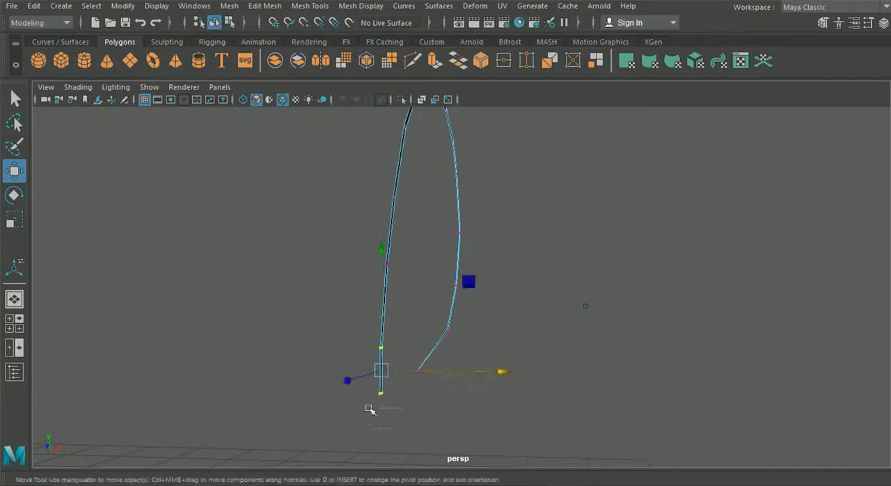
pyautogui.moveTo(505, 396); pyautogui.dragTo(503, 395)
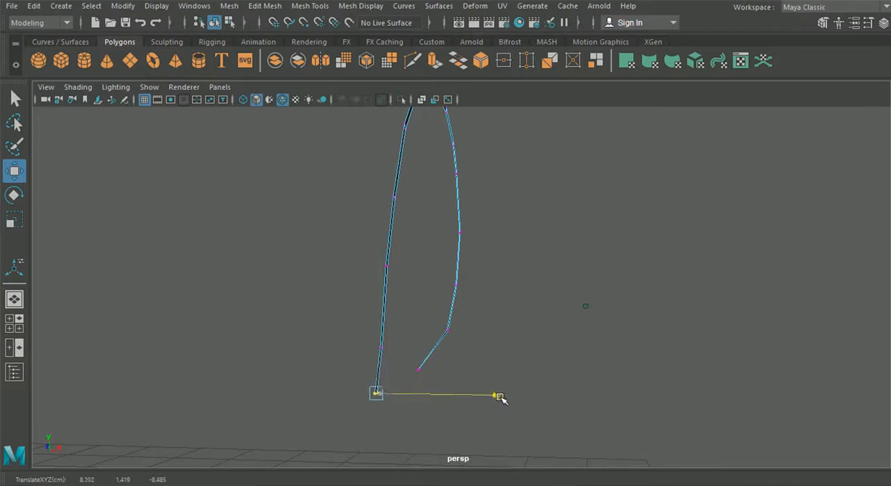
pyautogui.keyDown('alt'); pyautogui.moveTo(479, 417); pyautogui.dragTo(483, 390); pyautogui.keyUp('alt')
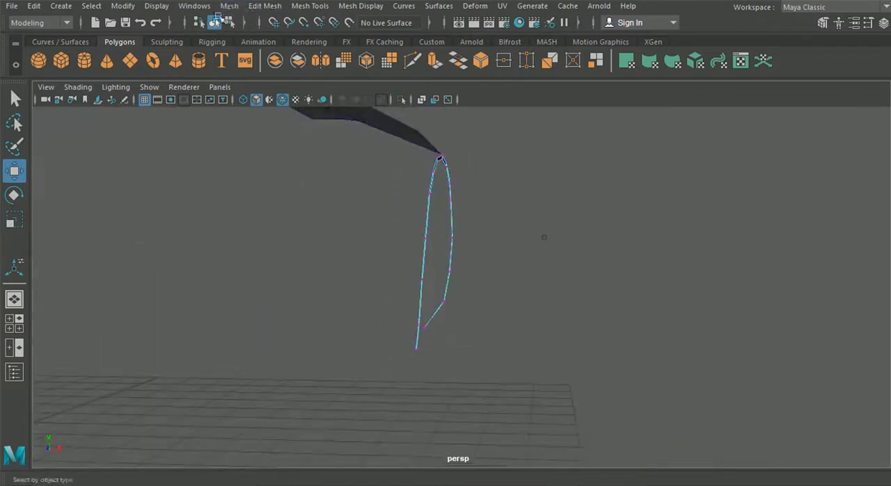
# Leave vertex editing of the arch strip and examine its shape from the side alongside the car body.
pyautogui.click(214, 22)
pyautogui.keyDown('alt'); pyautogui.moveTo(276, 205); pyautogui.dragTo(285, 291); pyautogui.keyUp('alt')
pyautogui.keyDown('alt'); pyautogui.moveTo(390, 299); pyautogui.dragTo(455, 307); pyautogui.keyUp('alt')
pyautogui.keyDown('alt'); pyautogui.moveTo(456, 307); pyautogui.dragTo(488, 284, button='right'); pyautogui.keyUp('alt')
pyautogui.keyDown('alt'); pyautogui.moveTo(487, 284); pyautogui.dragTo(518, 262); pyautogui.keyUp('alt')
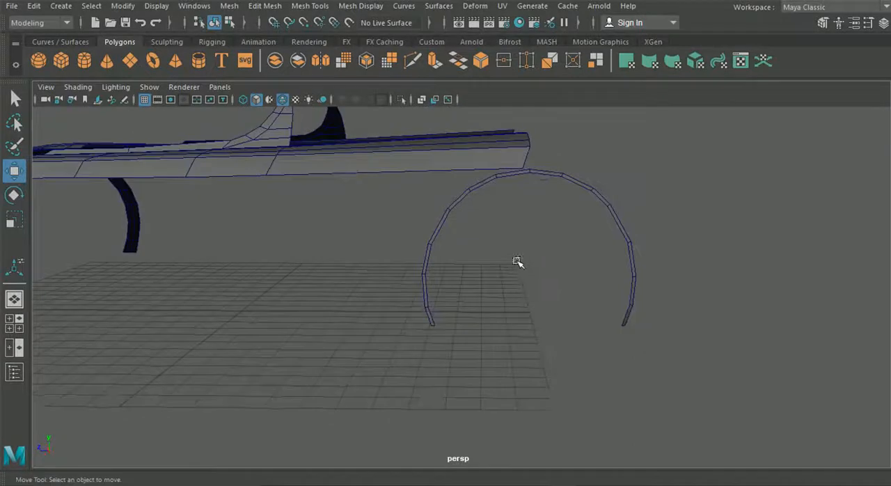
pyautogui.keyDown('alt'); pyautogui.moveTo(518, 262); pyautogui.dragTo(472, 293, button='right'); pyautogui.keyUp('alt')
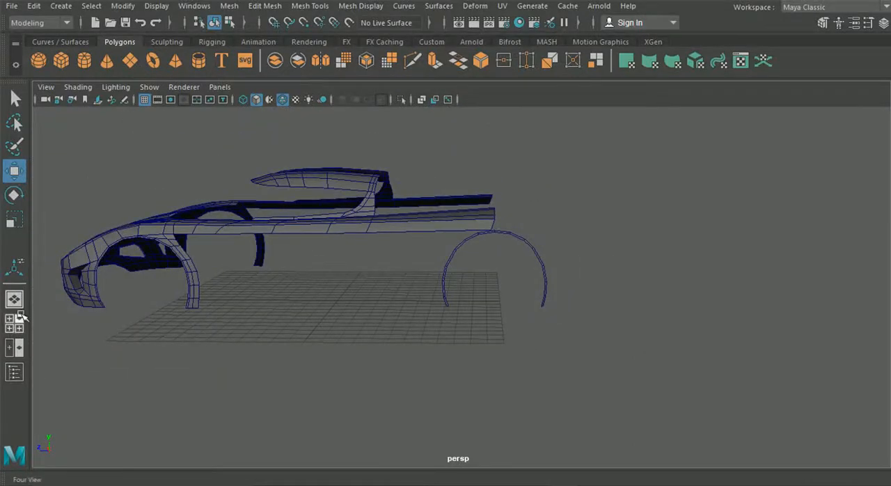
# Compare the rear arch strip with the side blueprint, and review the whole car body in the perspective view.
pyautogui.click(20, 318)
pyautogui.press('space')
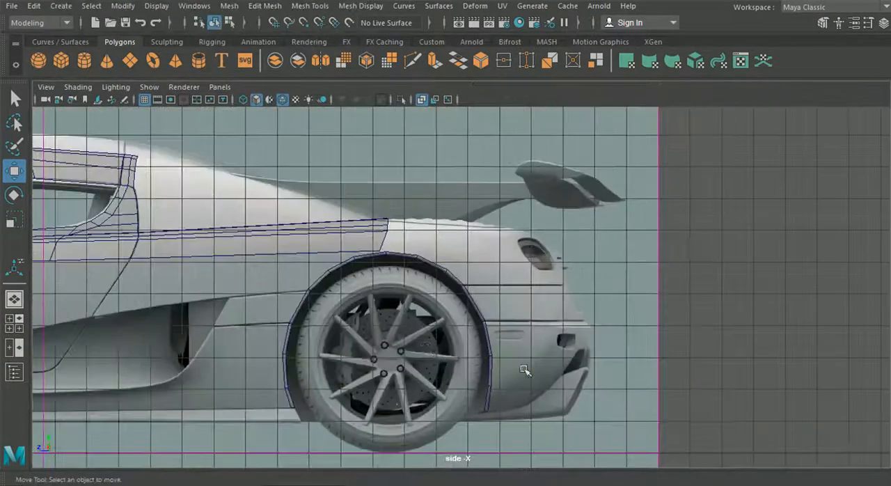
pyautogui.keyDown('alt'); pyautogui.moveTo(399, 333); pyautogui.dragTo(476, 325, button='middle'); pyautogui.keyUp('alt')
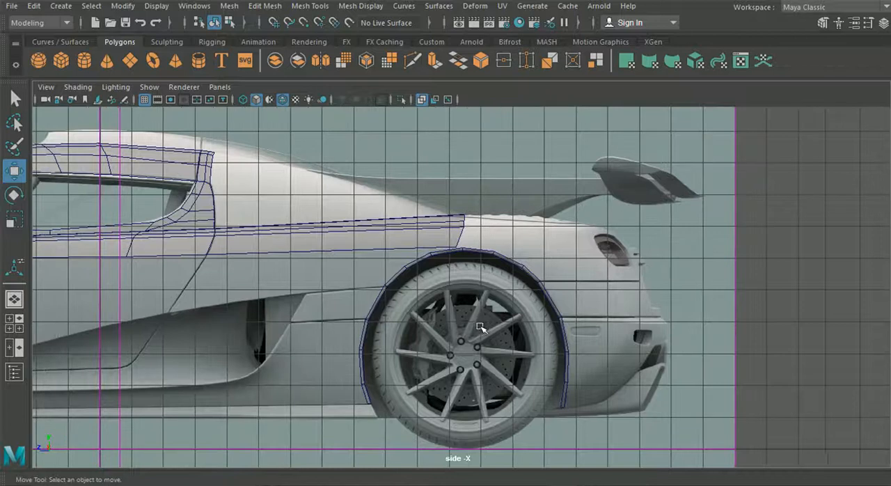
pyautogui.click(14, 300)
pyautogui.keyDown('alt'); pyautogui.moveTo(174, 300); pyautogui.dragTo(352, 296); pyautogui.keyUp('alt')
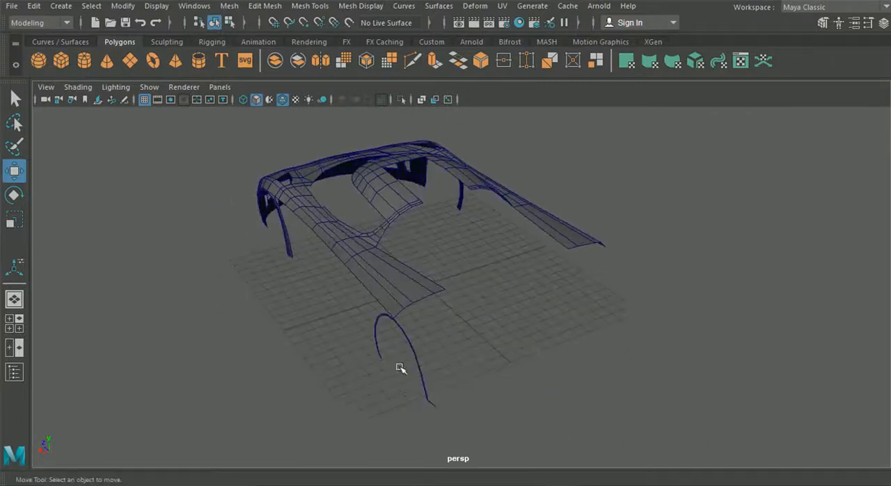
pyautogui.keyDown('alt'); pyautogui.moveTo(408, 367); pyautogui.dragTo(373, 319); pyautogui.keyUp('alt')
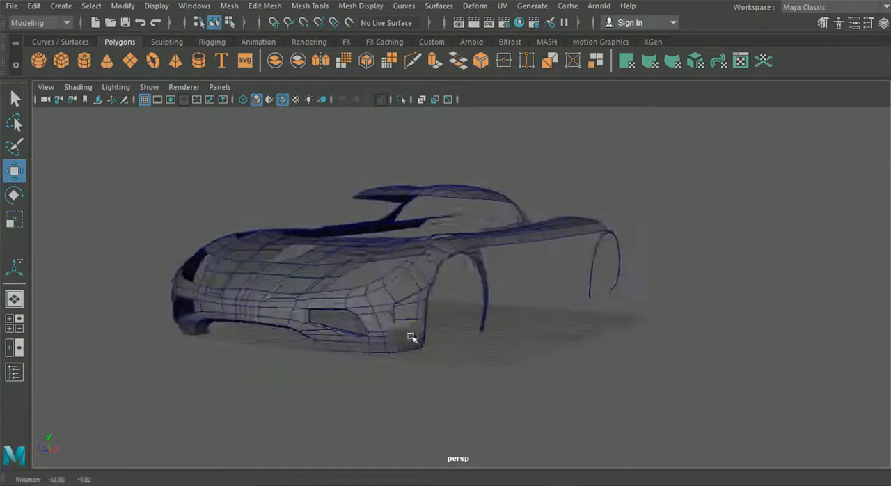